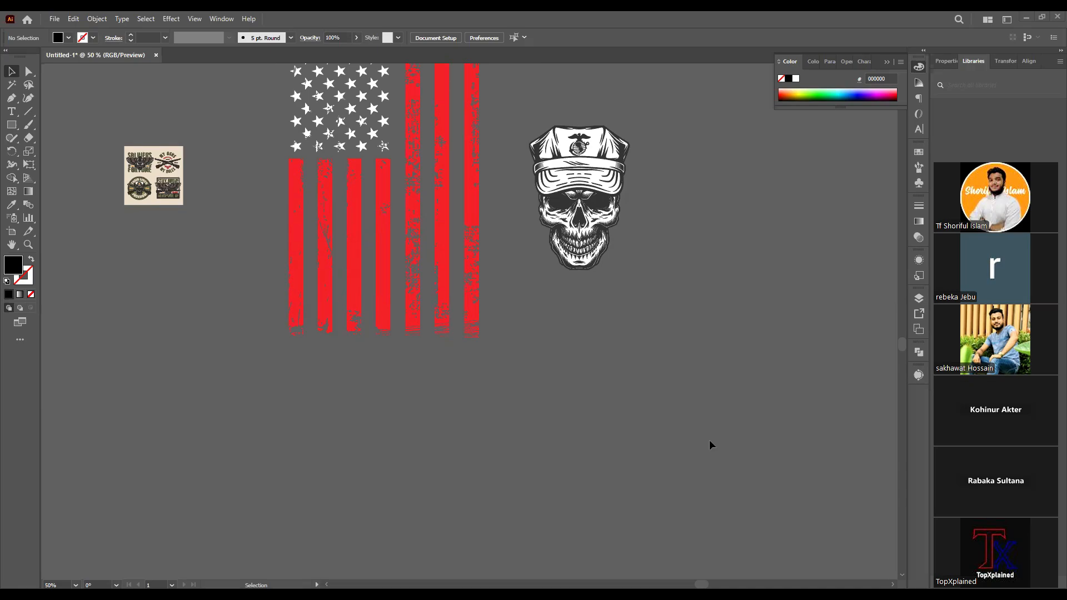
Move the line "freedom isn't free i paid for it" slightly higher above the flag and deselect it.
{"action": "scroll", "coordinate": [708, 439], "scroll_direction": "up", "scroll_amount": 2}
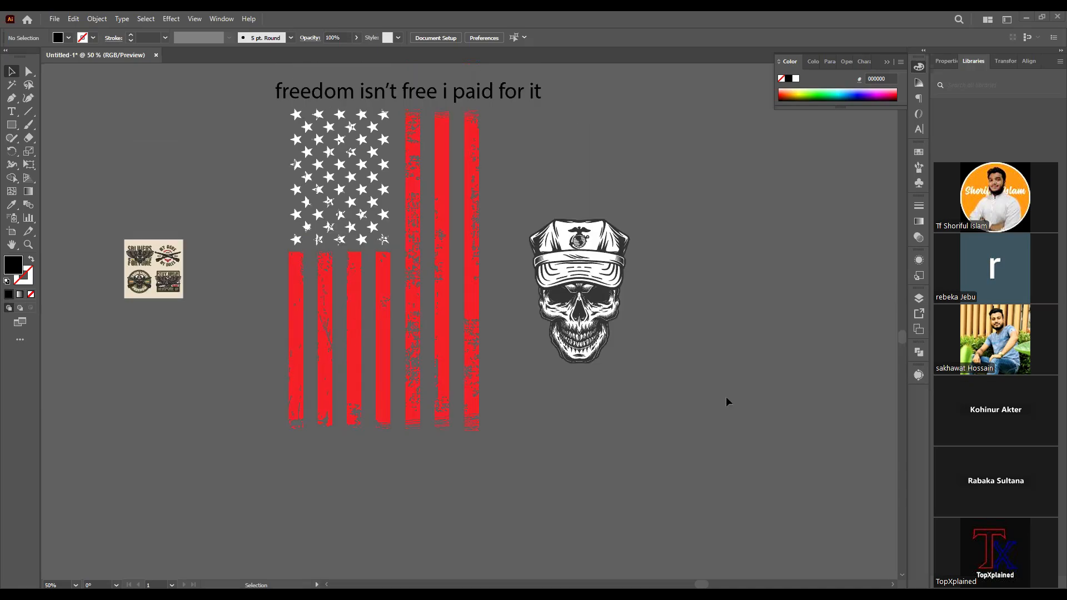
{"action": "scroll", "coordinate": [706, 369], "scroll_direction": "down", "scroll_amount": 2}
{"action": "left_click_drag", "start_coordinate": [726, 335], "coordinate": [715, 352]}
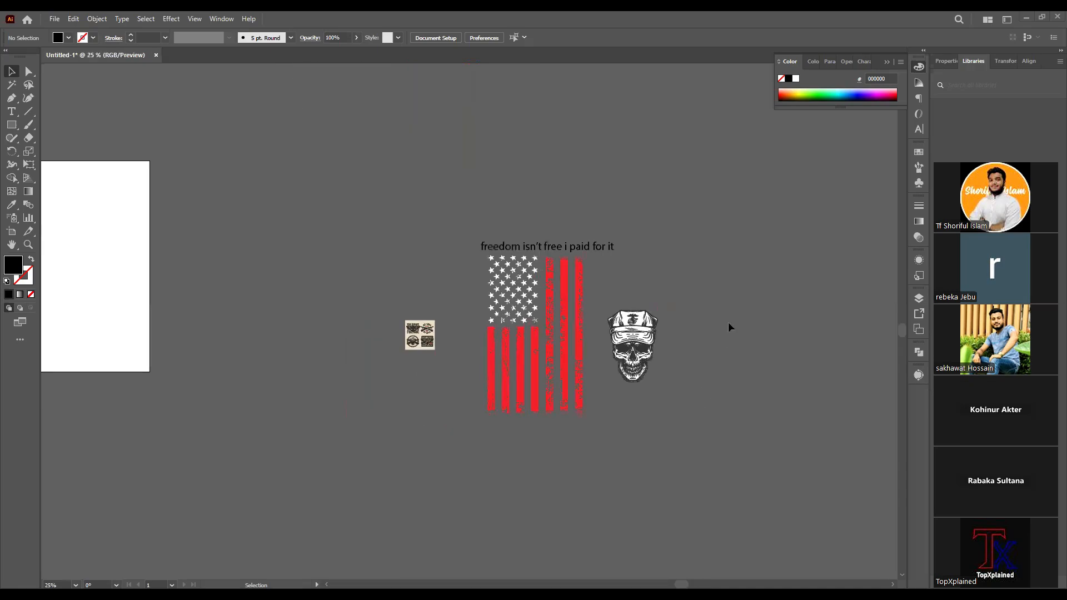
{"action": "scroll", "coordinate": [708, 328], "scroll_direction": "up", "scroll_amount": 2}
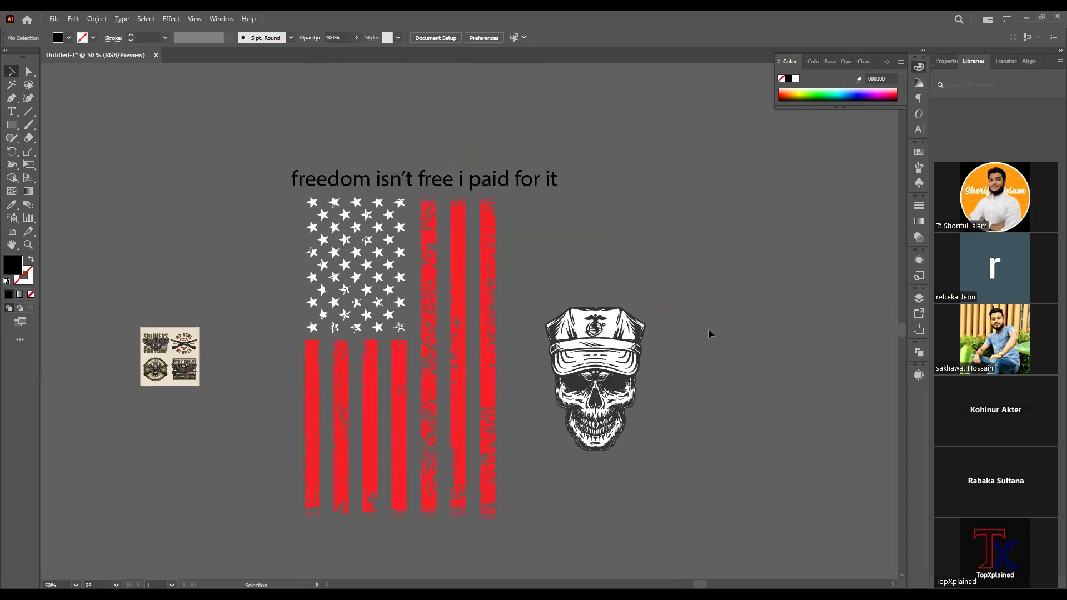
{"action": "left_click_drag", "start_coordinate": [608, 253], "coordinate": [698, 251]}
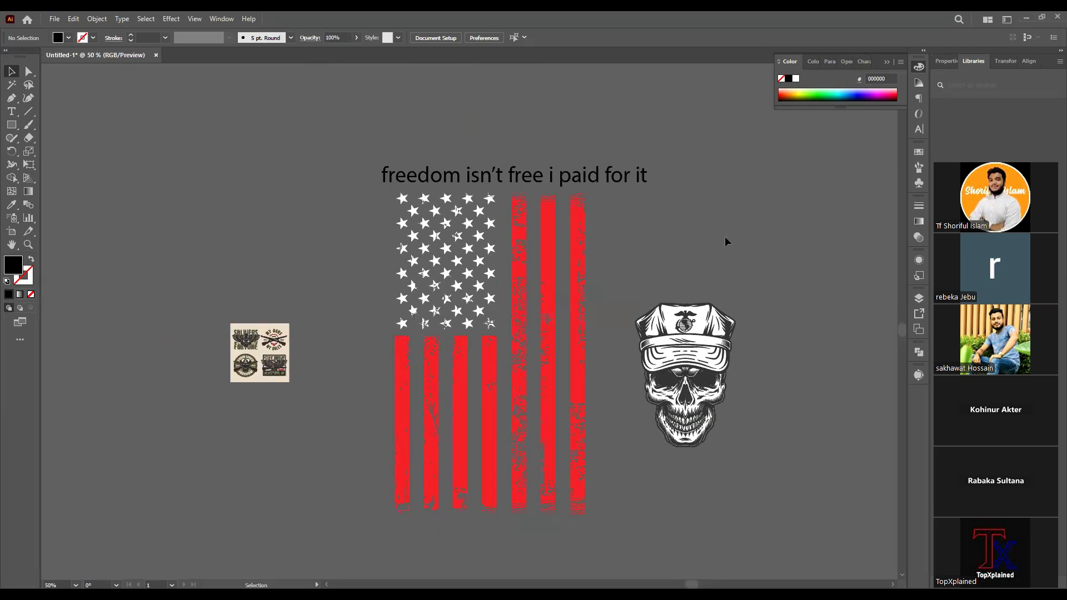
{"action": "scroll", "coordinate": [722, 233], "scroll_direction": "up", "scroll_amount": 1}
{"action": "left_click_drag", "start_coordinate": [643, 193], "coordinate": [646, 149]}
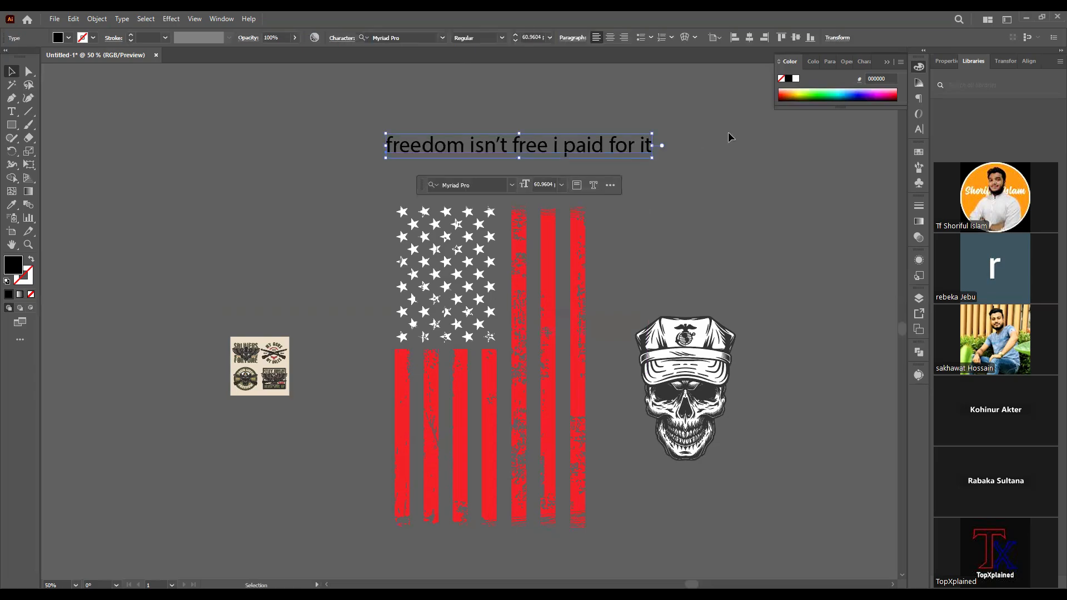
{"action": "key", "text": "ctrl+shift+a"}
Change the font of the "freedom isn't free i paid for it" text to Varsity Team Bold.
{"action": "scroll", "coordinate": [509, 143], "scroll_direction": "up", "scroll_amount": 3}
{"action": "scroll", "coordinate": [564, 150], "scroll_direction": "down", "scroll_amount": 2}
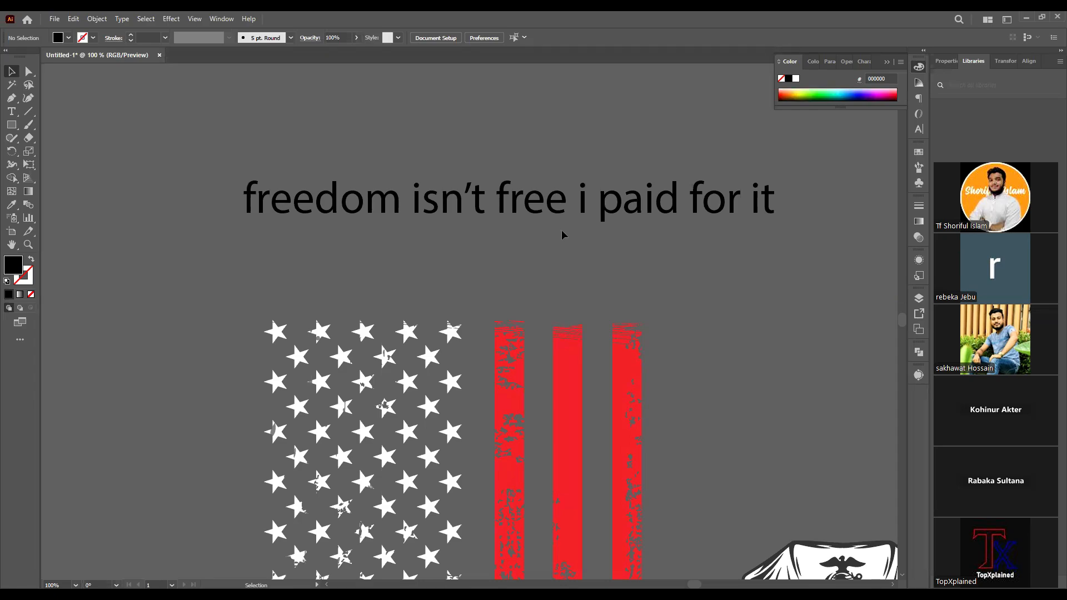
{"action": "left_click", "coordinate": [557, 210]}
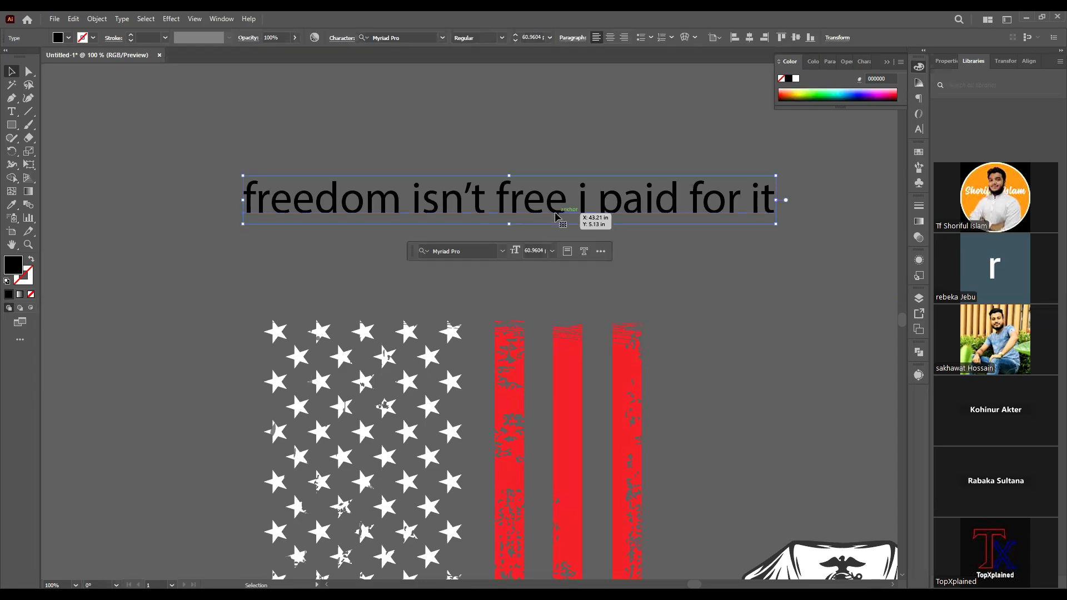
{"action": "left_click", "coordinate": [442, 38]}
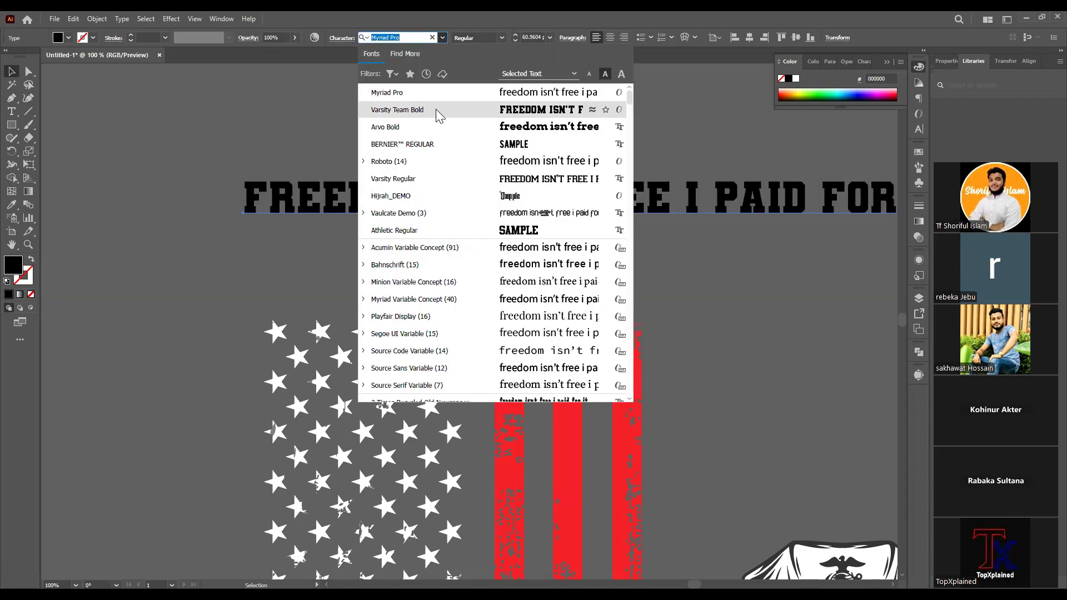
{"action": "left_click", "coordinate": [435, 110]}
{"action": "left_click", "coordinate": [583, 115]}
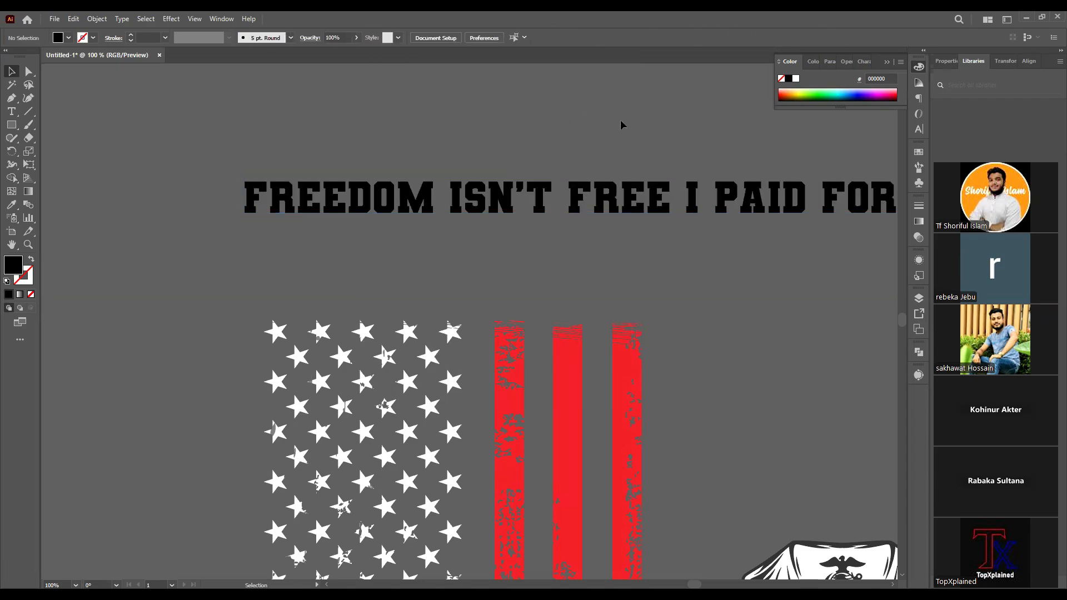
{"action": "scroll", "coordinate": [397, 139], "scroll_direction": "down", "scroll_amount": 2}
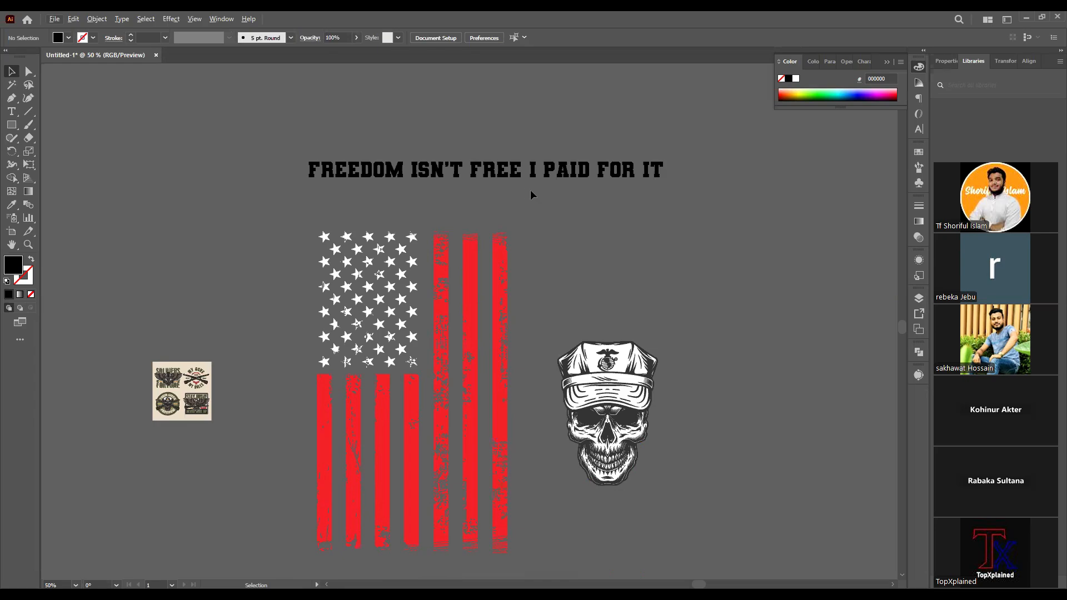
Hide the floating Color panel that covers part of the artwork area.
{"action": "left_click_drag", "start_coordinate": [448, 196], "coordinate": [519, 210]}
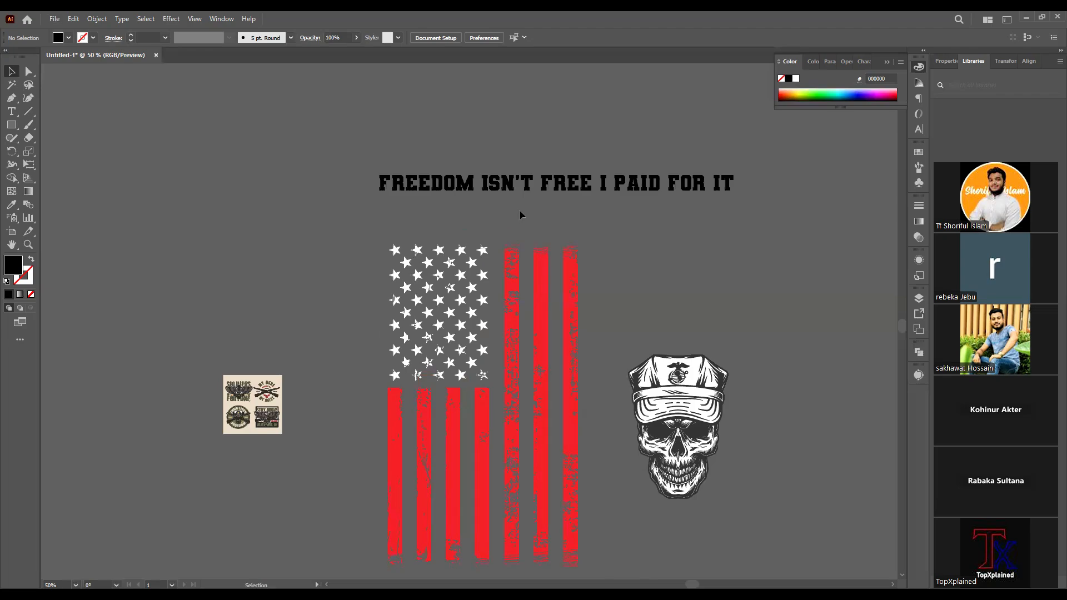
{"action": "scroll", "coordinate": [538, 209], "scroll_direction": "up", "scroll_amount": 1}
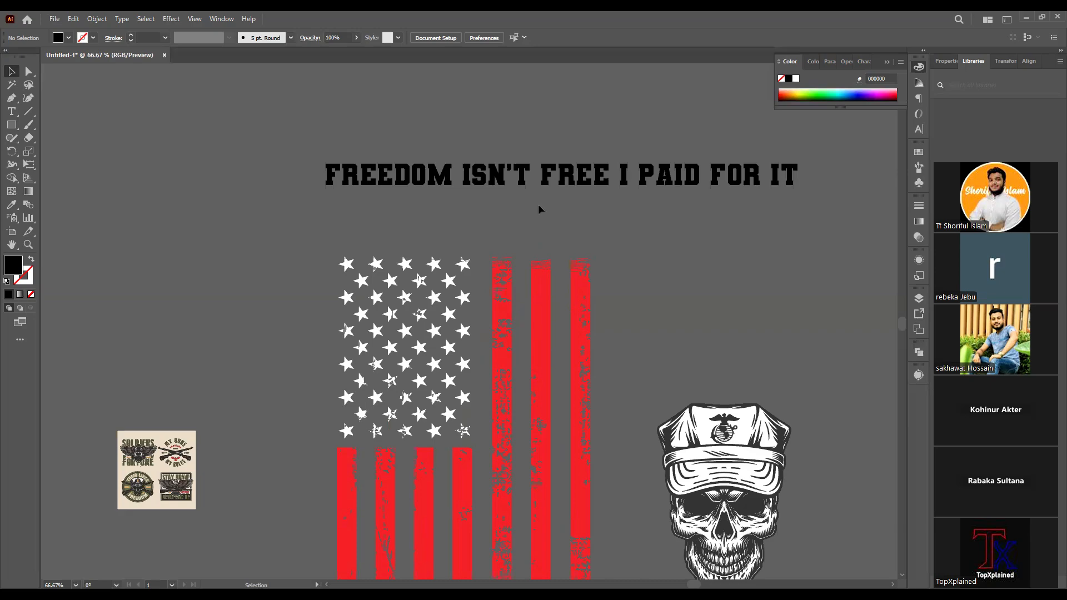
{"action": "scroll", "coordinate": [539, 200], "scroll_direction": "down", "scroll_amount": 3}
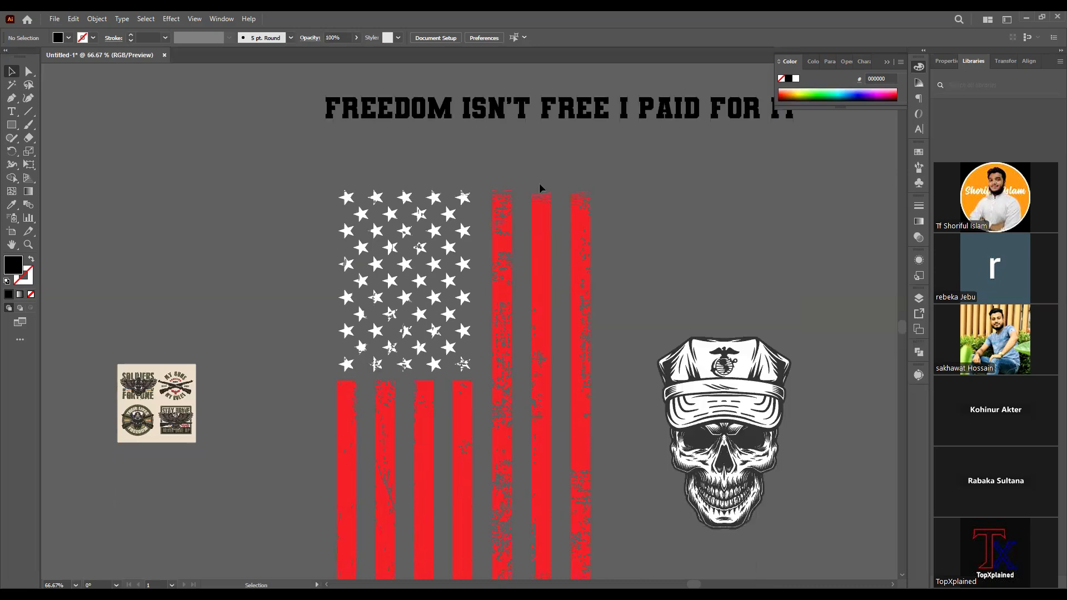
{"action": "left_click", "coordinate": [885, 60]}
{"action": "scroll", "coordinate": [603, 199], "scroll_direction": "down", "scroll_amount": 3}
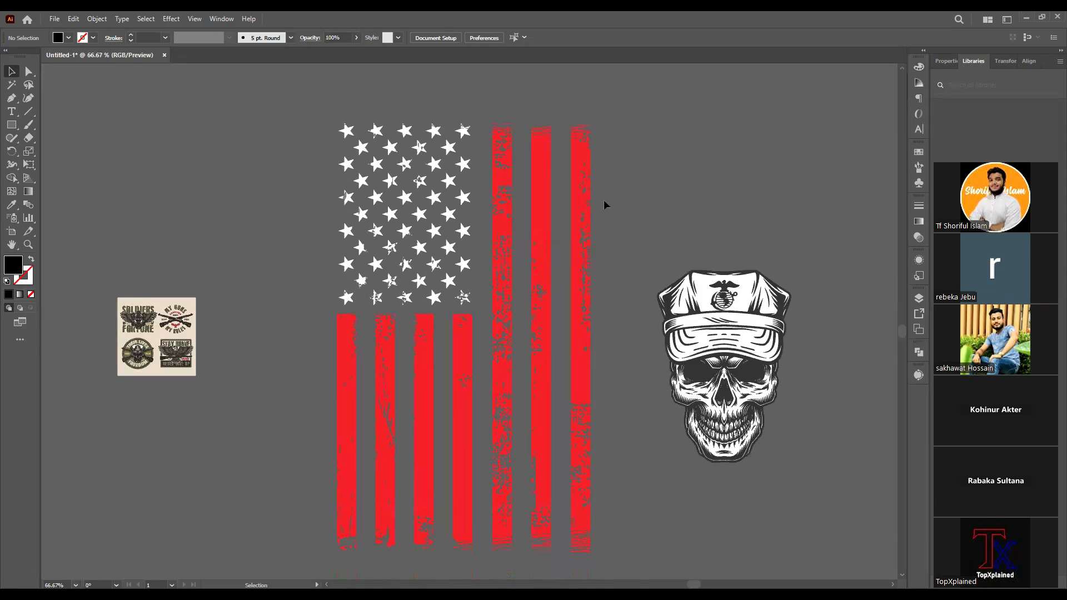
Move the vertical flag away from the slogan to the left side of the small reference image and deselect it.
{"action": "scroll", "coordinate": [533, 231], "scroll_direction": "down", "scroll_amount": 2}
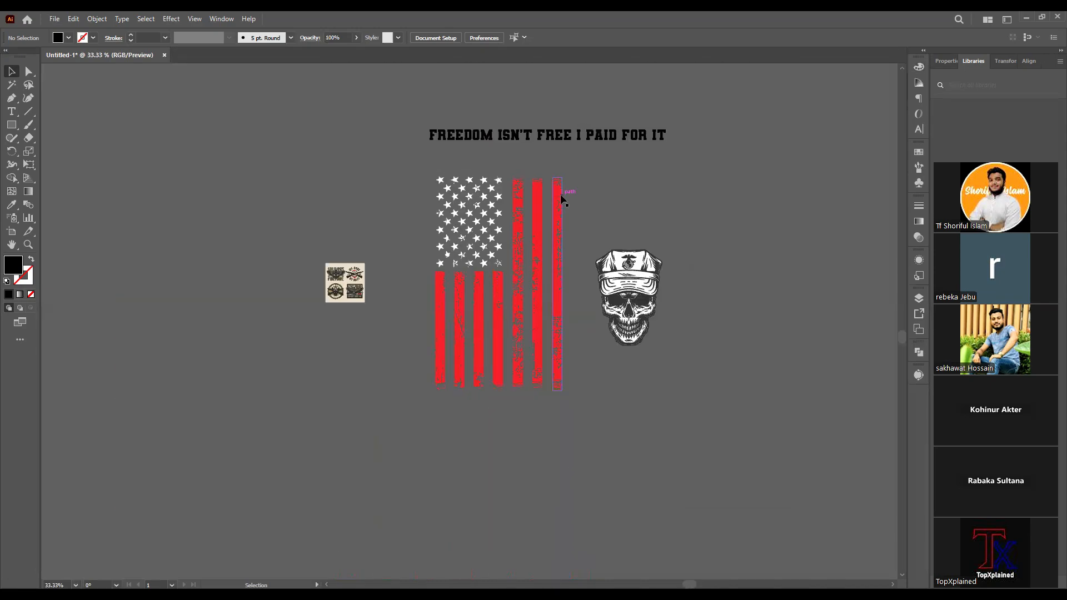
{"action": "left_click_drag", "start_coordinate": [561, 198], "coordinate": [323, 207]}
{"action": "left_click", "coordinate": [459, 211]}
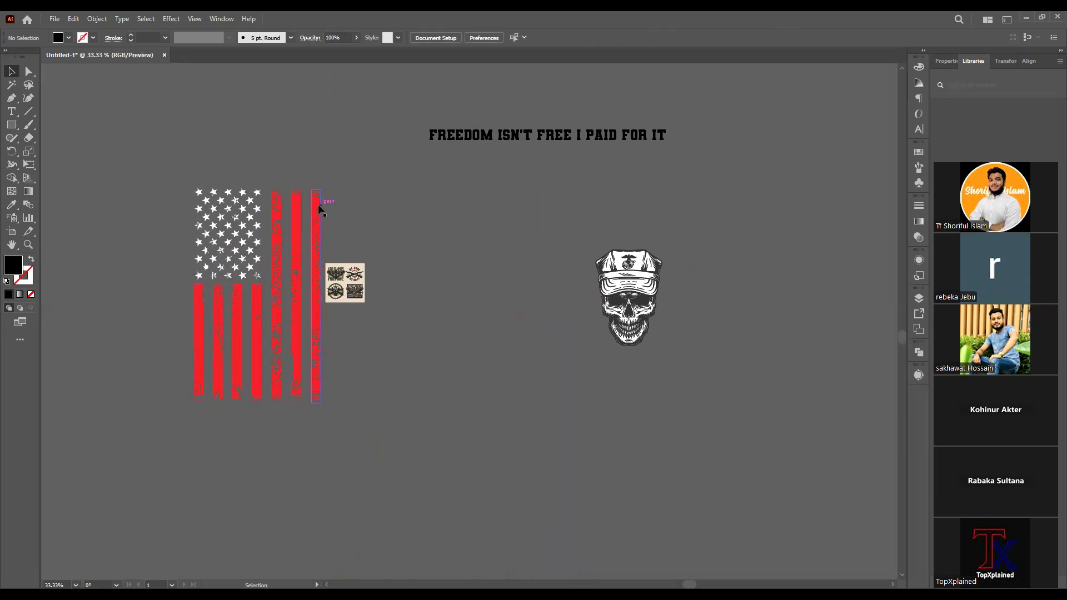
{"action": "left_click", "coordinate": [319, 207]}
{"action": "left_click", "coordinate": [411, 215]}
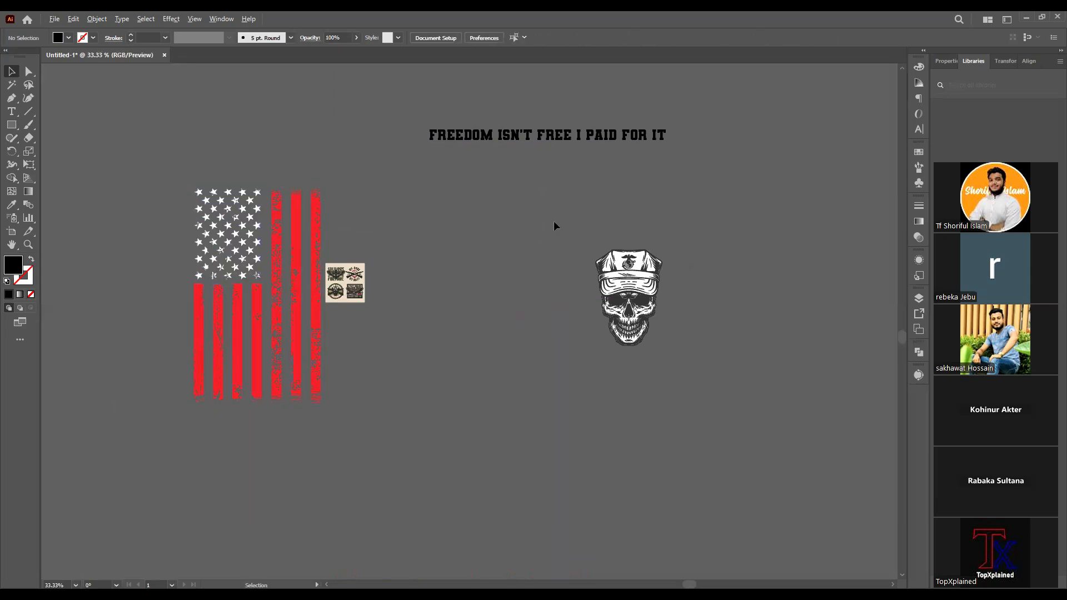
Split "I PAID FOR IT" off the slogan into its own text line below "FREEDOM ISN'T FREE".
{"action": "scroll", "coordinate": [521, 130], "scroll_direction": "up", "scroll_amount": 2}
{"action": "left_click_drag", "start_coordinate": [553, 123], "coordinate": [504, 144]}
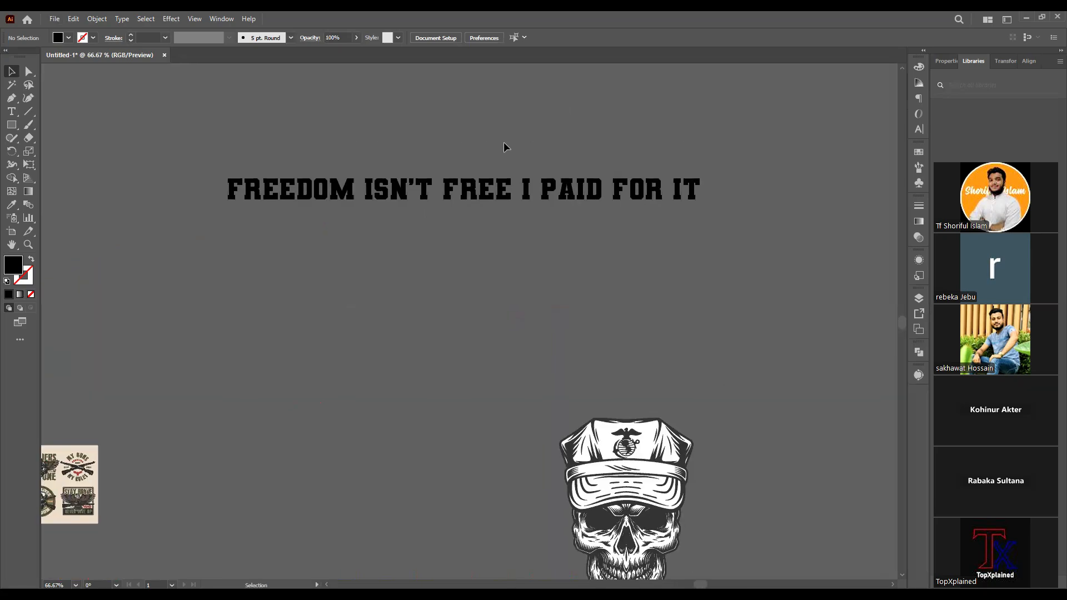
{"action": "scroll", "coordinate": [503, 179], "scroll_direction": "up", "scroll_amount": 1}
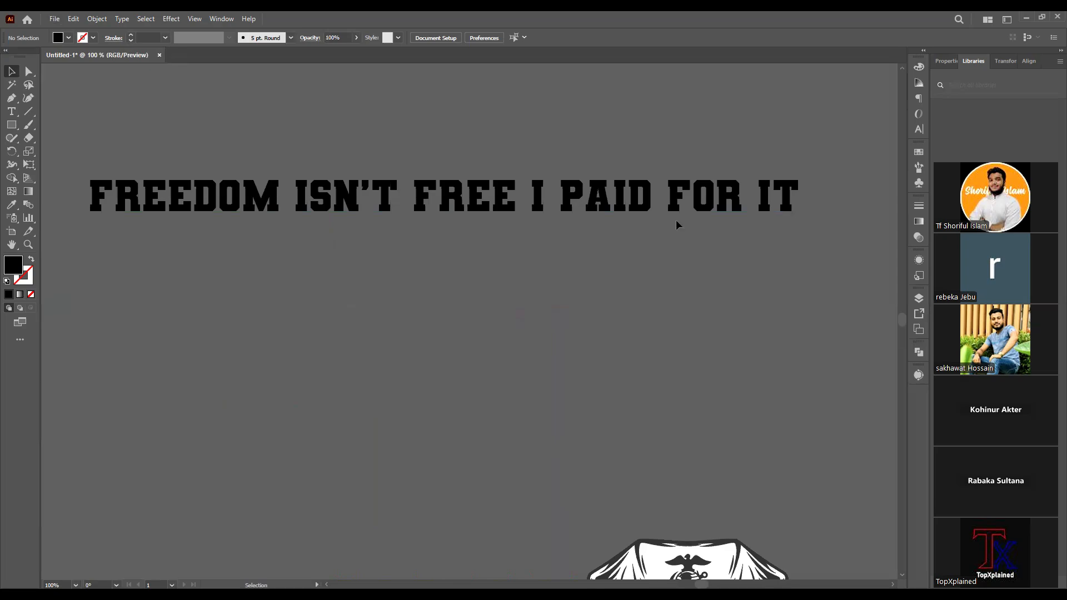
{"action": "scroll", "coordinate": [676, 218], "scroll_direction": "down", "scroll_amount": 1}
{"action": "scroll", "coordinate": [631, 222], "scroll_direction": "up", "scroll_amount": 3}
{"action": "triple_click", "coordinate": [547, 202]}
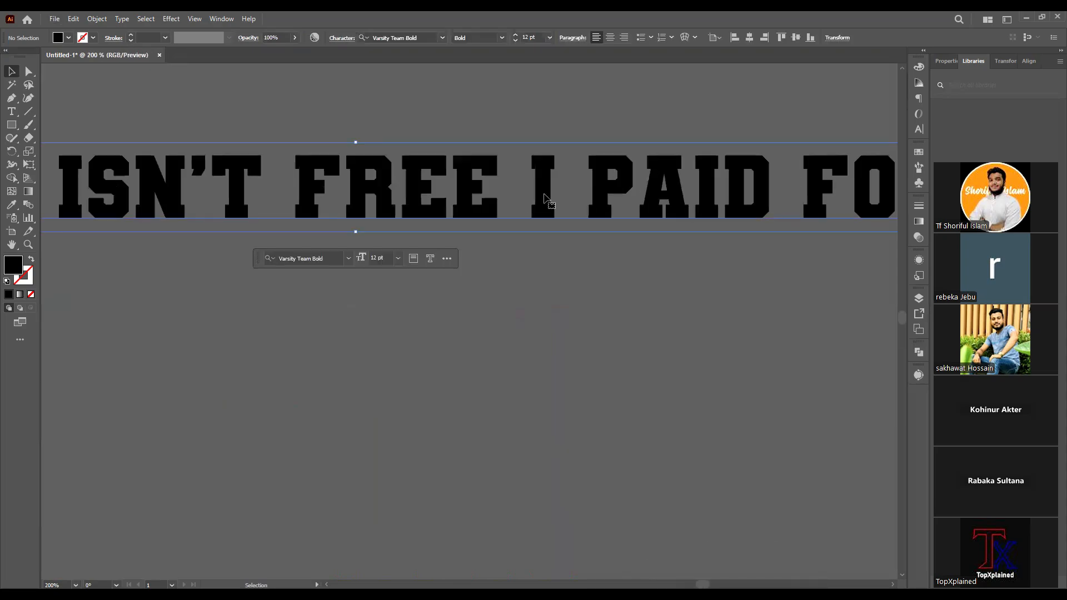
{"action": "scroll", "coordinate": [530, 200], "scroll_direction": "down", "scroll_amount": 3}
{"action": "left_click_drag", "start_coordinate": [535, 191], "coordinate": [705, 192]}
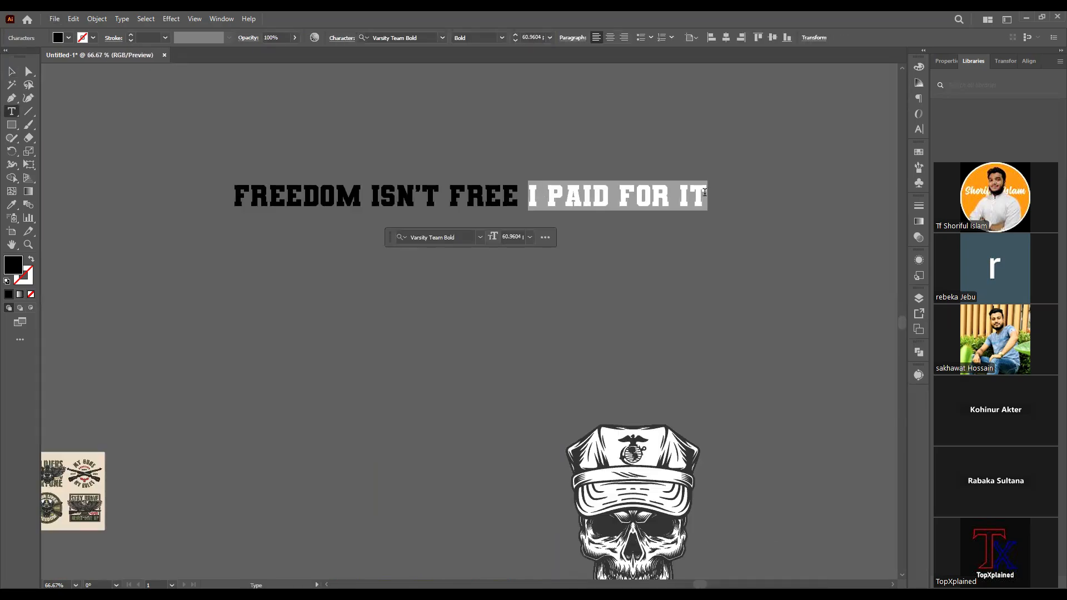
{"action": "key", "text": "BackSpace"}
{"action": "key", "text": "Escape"}
{"action": "left_click_drag", "start_coordinate": [325, 211], "coordinate": [326, 215]}
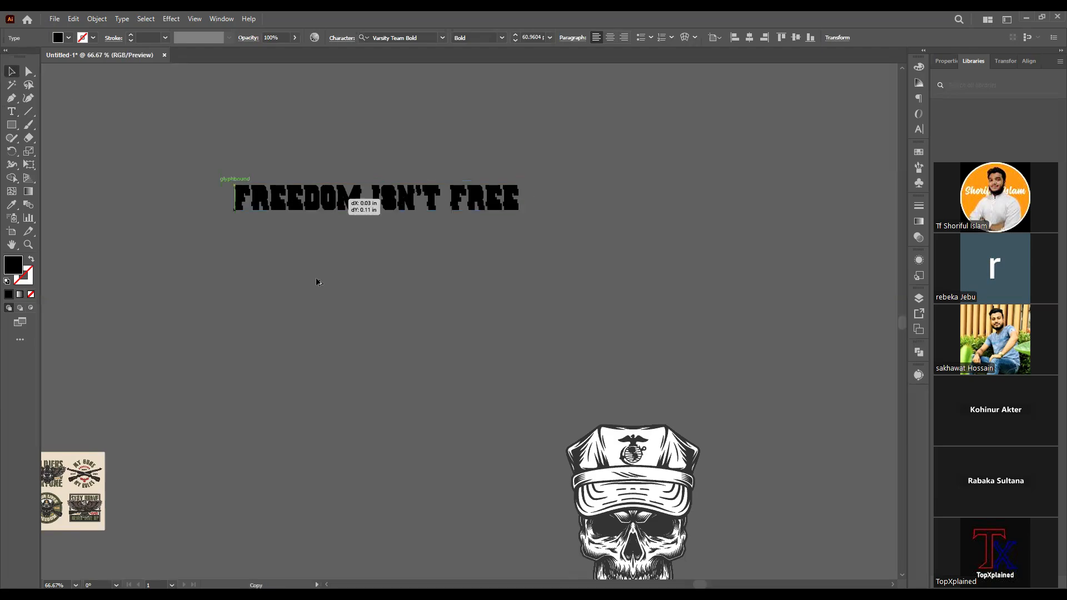
{"action": "left_click_drag", "start_coordinate": [318, 282], "coordinate": [317, 282]}
Split "ISN'T FREE" into its own text line between "FREEDOM" and "I PAID FOR IT".
{"action": "triple_click", "coordinate": [373, 191]}
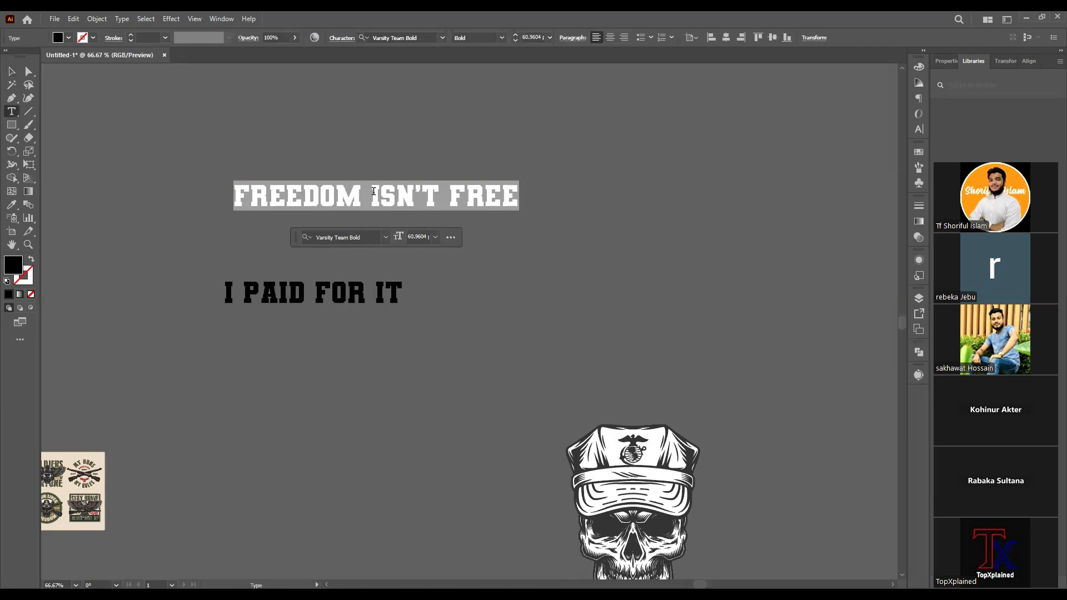
{"action": "left_click_drag", "start_coordinate": [371, 191], "coordinate": [526, 198]}
{"action": "key", "text": "BackSpace"}
{"action": "left_click", "coordinate": [11, 71]}
{"action": "left_click", "coordinate": [131, 145]}
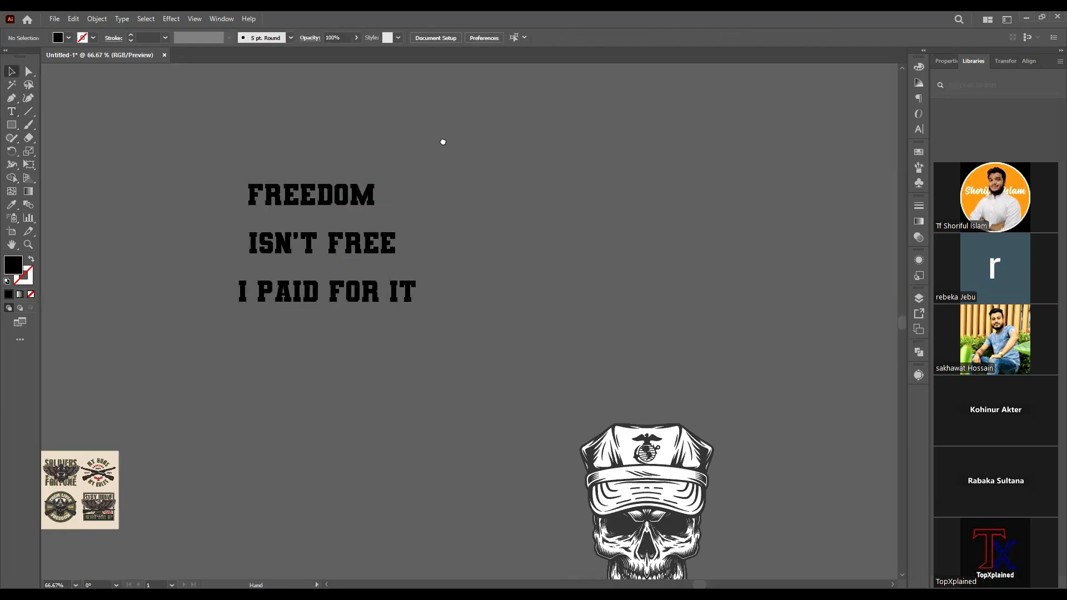
Move the vertical flag back beneath the three stacked text lines, between the reference image and the skull.
{"action": "left_click_drag", "start_coordinate": [379, 166], "coordinate": [443, 143]}
{"action": "scroll", "coordinate": [473, 209], "scroll_direction": "up", "scroll_amount": 1}
{"action": "left_click_drag", "start_coordinate": [497, 176], "coordinate": [540, 174]}
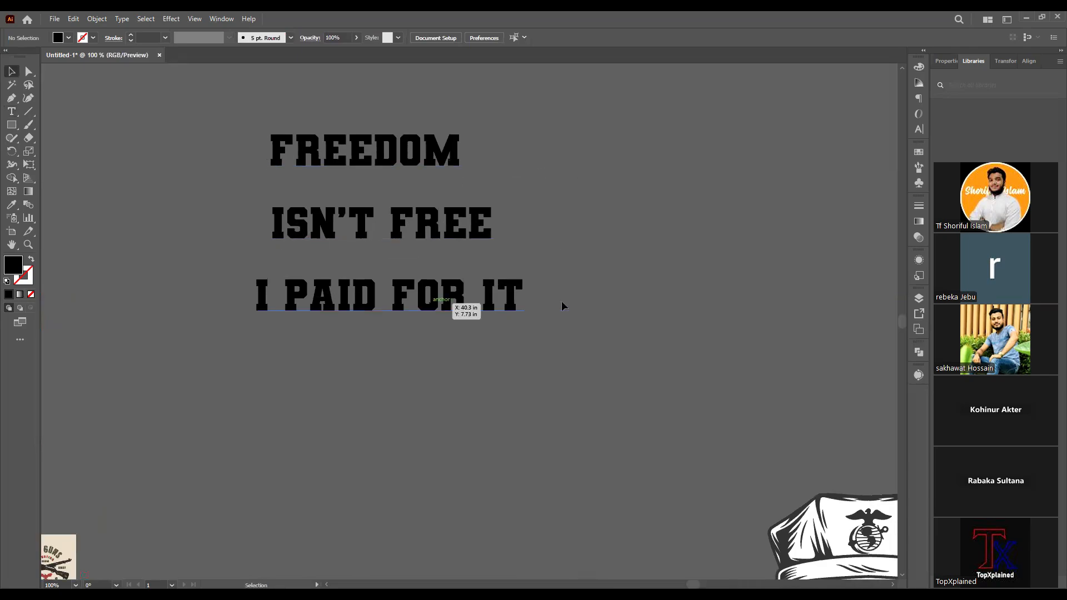
{"action": "scroll", "coordinate": [627, 296], "scroll_direction": "down", "scroll_amount": 2}
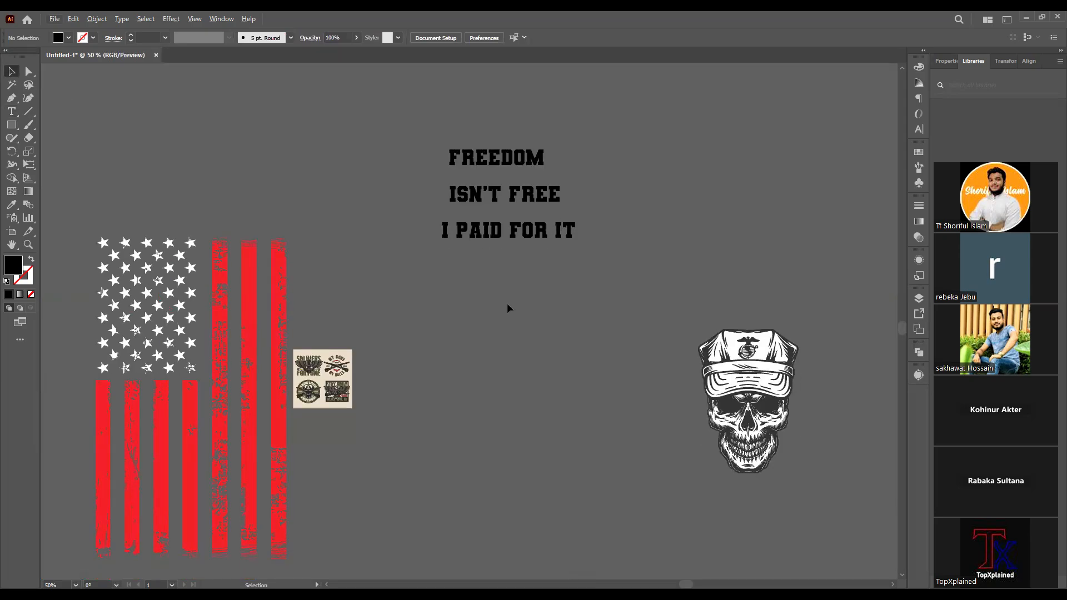
{"action": "scroll", "coordinate": [507, 304], "scroll_direction": "down", "scroll_amount": 2}
{"action": "scroll", "coordinate": [389, 320], "scroll_direction": "up", "scroll_amount": 4}
{"action": "scroll", "coordinate": [420, 313], "scroll_direction": "down", "scroll_amount": 3}
{"action": "left_click_drag", "start_coordinate": [420, 312], "coordinate": [666, 323]}
{"action": "left_click", "coordinate": [708, 255]}
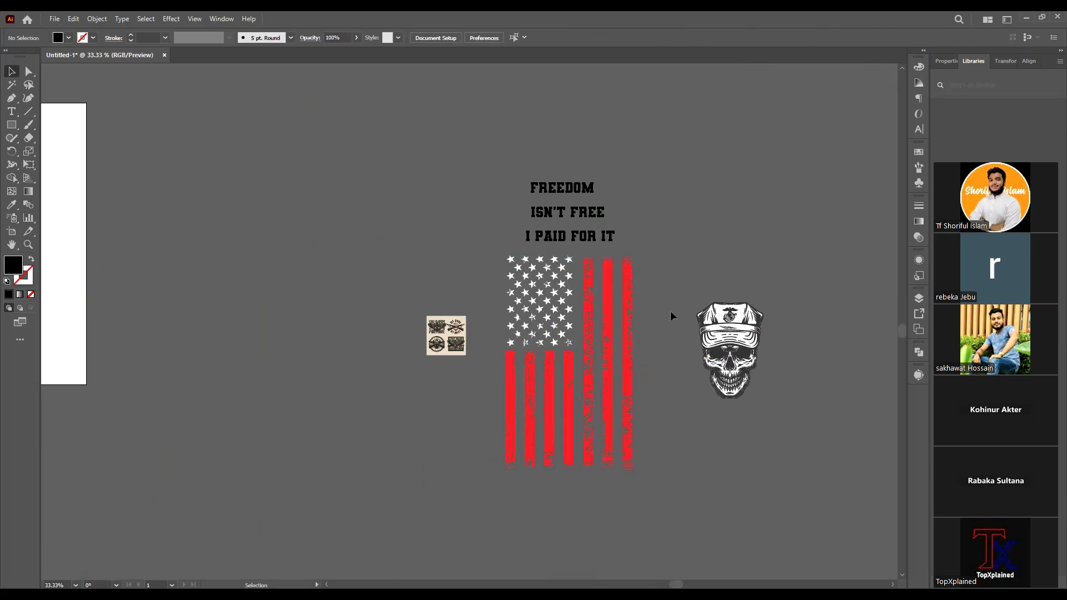
Duplicate the flag, keep one vertical at the far left, and rotate the other 90° clockwise, placing it horizontally well below the text.
{"action": "scroll", "coordinate": [670, 311], "scroll_direction": "up", "scroll_amount": 2}
{"action": "scroll", "coordinate": [655, 278], "scroll_direction": "down", "scroll_amount": 3}
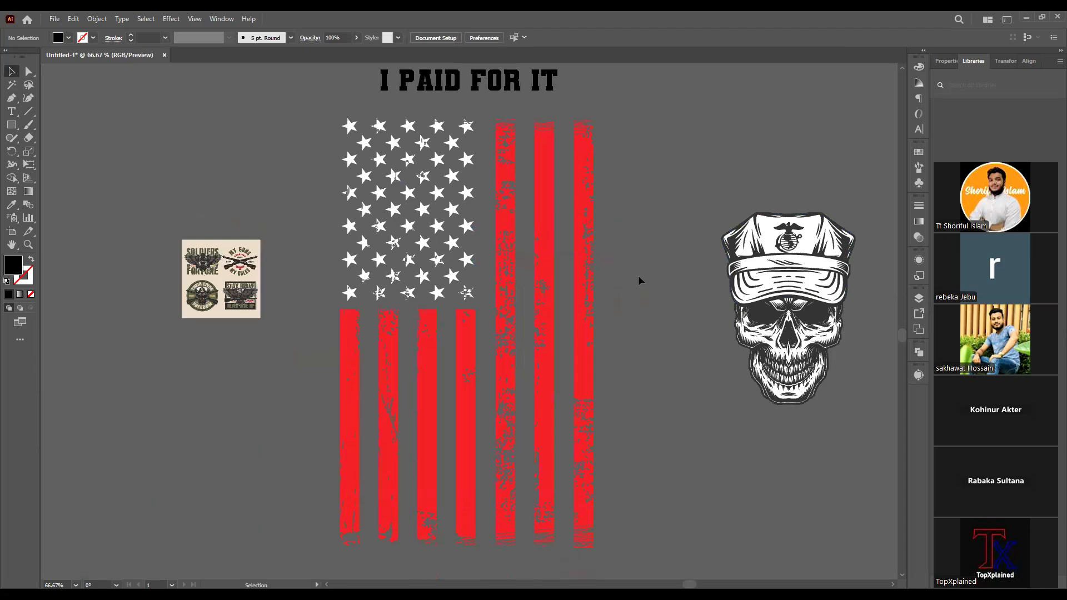
{"action": "scroll", "coordinate": [636, 281], "scroll_direction": "up", "scroll_amount": 3}
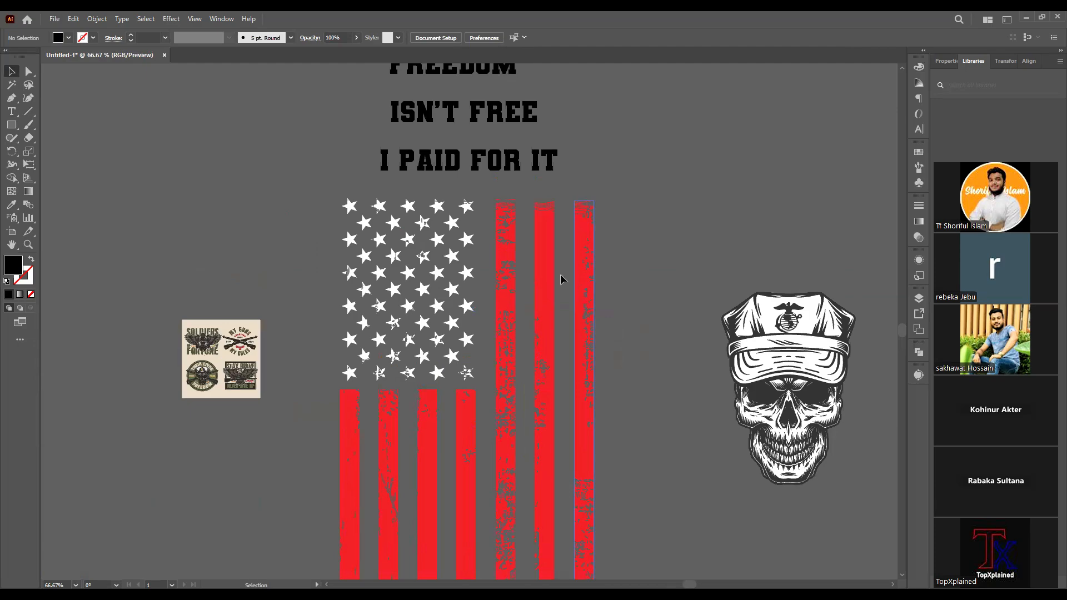
{"action": "scroll", "coordinate": [546, 265], "scroll_direction": "down", "scroll_amount": 2}
{"action": "left_click", "coordinate": [545, 264]}
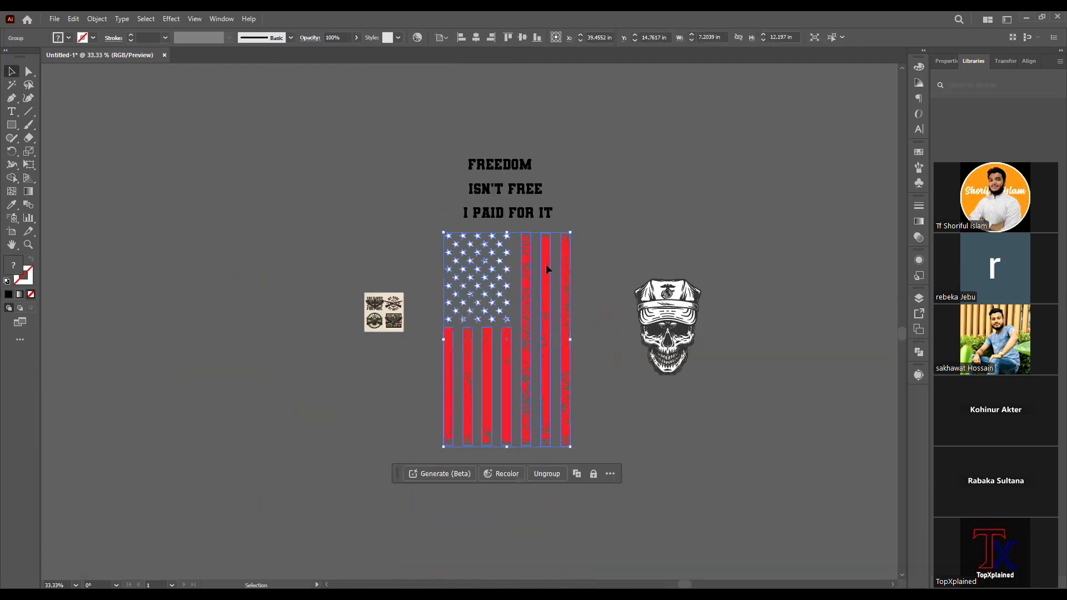
{"action": "right_click", "coordinate": [546, 264]}
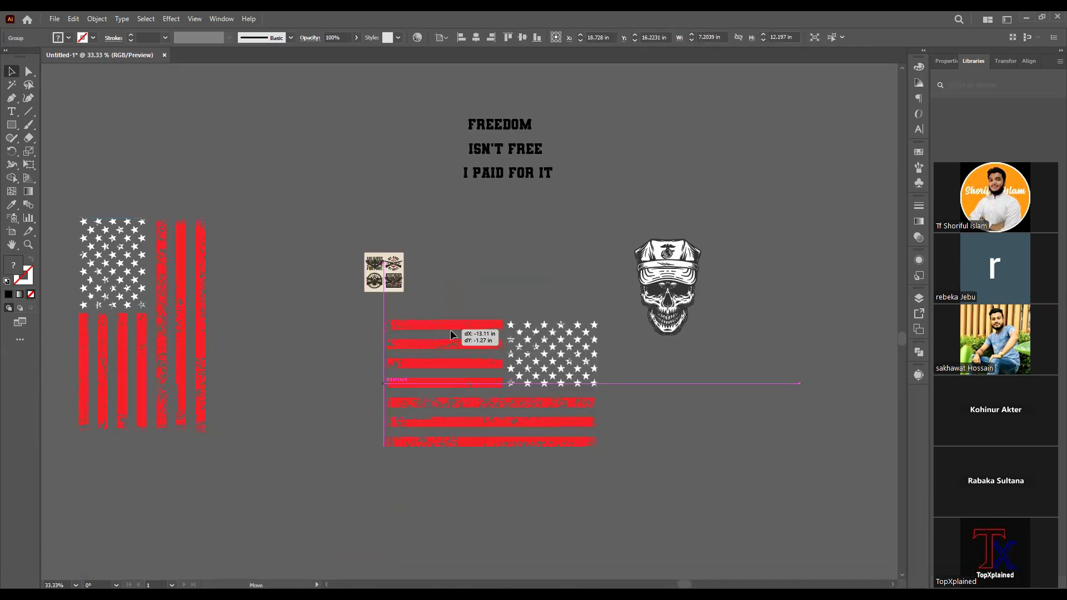
{"action": "left_click_drag", "start_coordinate": [565, 375], "coordinate": [597, 384]}
{"action": "left_click", "coordinate": [742, 395]}
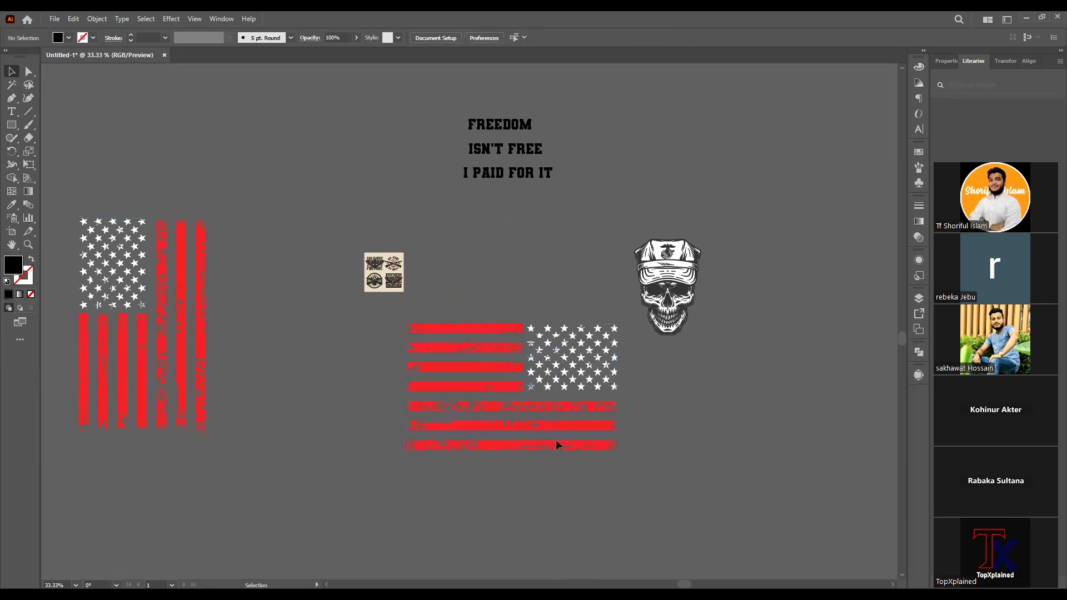
Move "FREEDOM" down to just above the horizontal flag and place "ISN'T FREE" directly below it.
{"action": "scroll", "coordinate": [556, 439], "scroll_direction": "up", "scroll_amount": 1}
{"action": "scroll", "coordinate": [611, 422], "scroll_direction": "up", "scroll_amount": 3}
{"action": "scroll", "coordinate": [668, 398], "scroll_direction": "up", "scroll_amount": 3}
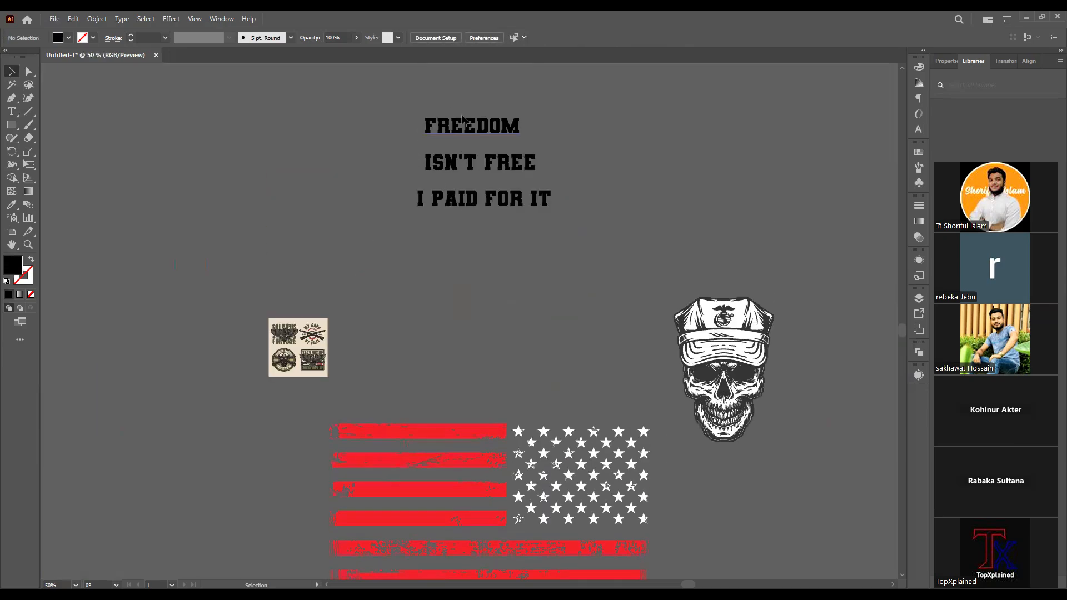
{"action": "left_click_drag", "start_coordinate": [467, 125], "coordinate": [476, 365]}
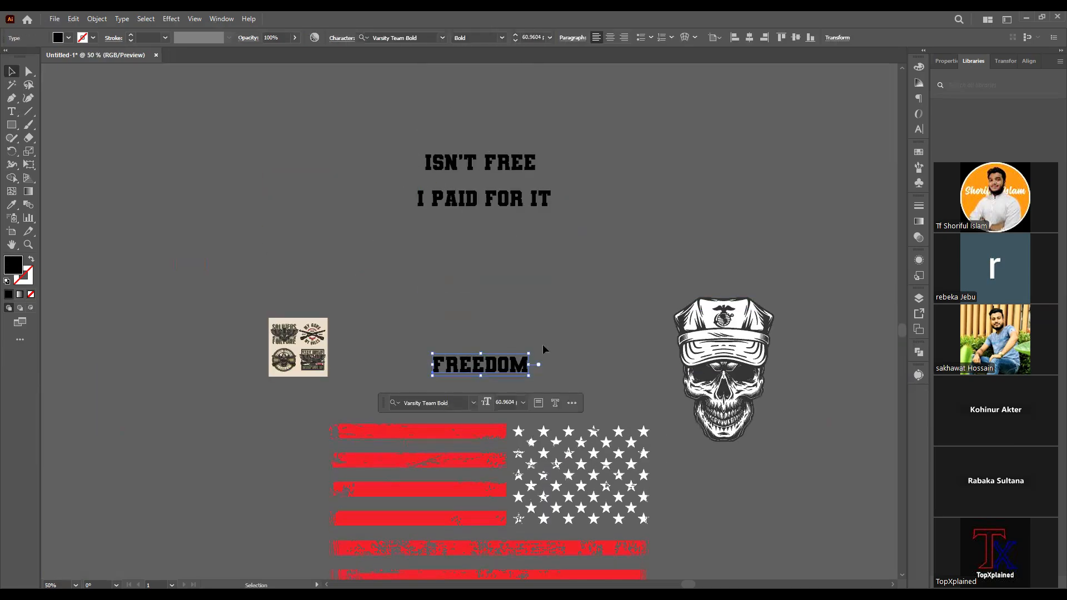
{"action": "left_click", "coordinate": [554, 335]}
{"action": "scroll", "coordinate": [553, 334], "scroll_direction": "down", "scroll_amount": 2}
{"action": "left_click_drag", "start_coordinate": [529, 107], "coordinate": [532, 345]}
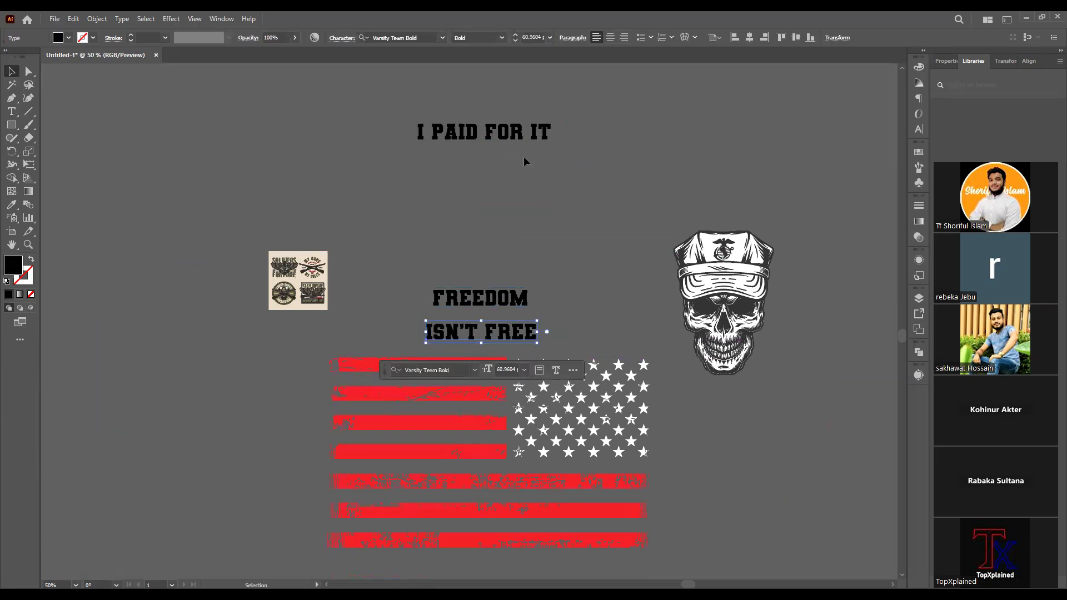
Move "I PAID FOR IT" directly beneath the horizontal flag and place the military skull over the middle of the flag.
{"action": "left_click_drag", "start_coordinate": [512, 137], "coordinate": [505, 567]}
{"action": "scroll", "coordinate": [675, 473], "scroll_direction": "down", "scroll_amount": 2}
{"action": "left_click", "coordinate": [733, 230]}
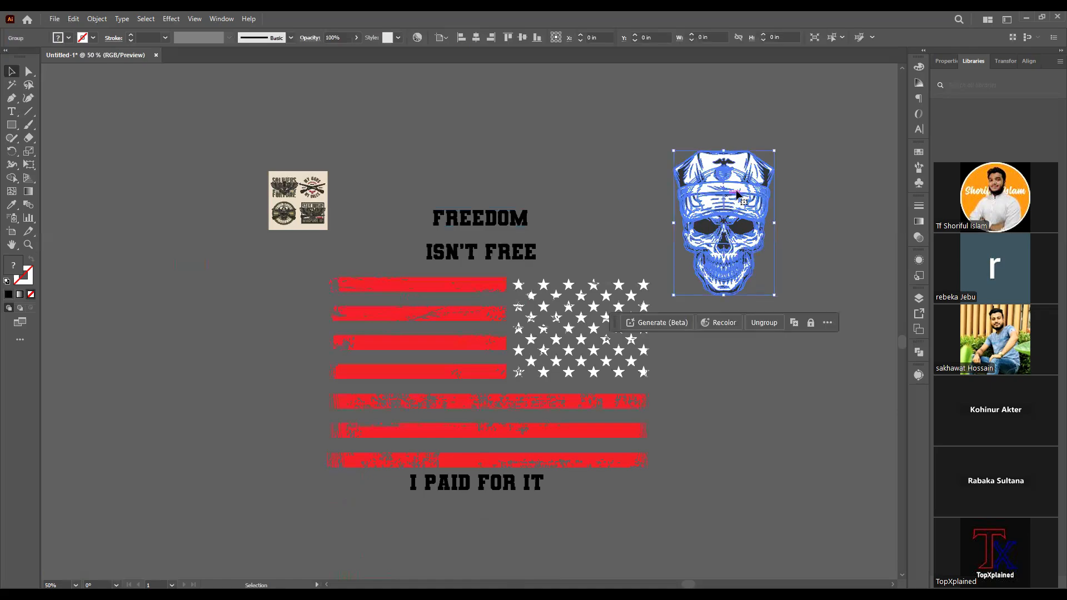
{"action": "left_click_drag", "start_coordinate": [733, 231], "coordinate": [506, 356]}
{"action": "left_click", "coordinate": [361, 222]}
Pull the crossed rifles out of the "MY GUNS MY RULES" badge and place them beside the reference artwork.
{"action": "scroll", "coordinate": [304, 189], "scroll_direction": "up", "scroll_amount": 7}
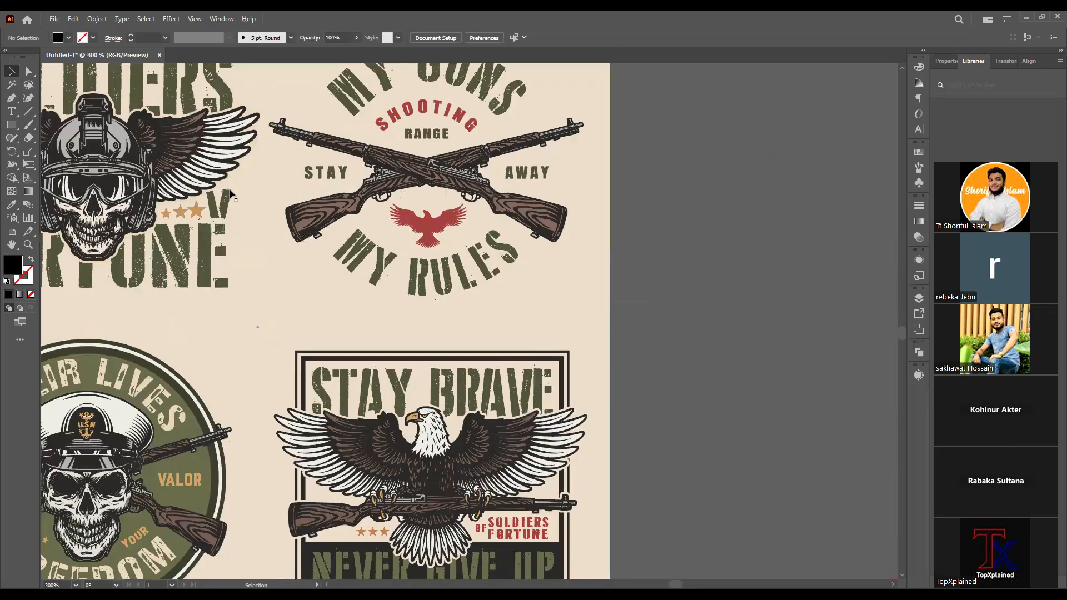
{"action": "scroll", "coordinate": [467, 219], "scroll_direction": "down", "scroll_amount": 1}
{"action": "left_click", "coordinate": [467, 220]}
{"action": "left_click", "coordinate": [479, 299]}
{"action": "left_click", "coordinate": [617, 251]}
{"action": "left_click_drag", "start_coordinate": [456, 184], "coordinate": [719, 239]}
{"action": "scroll", "coordinate": [544, 359], "scroll_direction": "down", "scroll_amount": 2}
{"action": "left_click", "coordinate": [707, 423]}
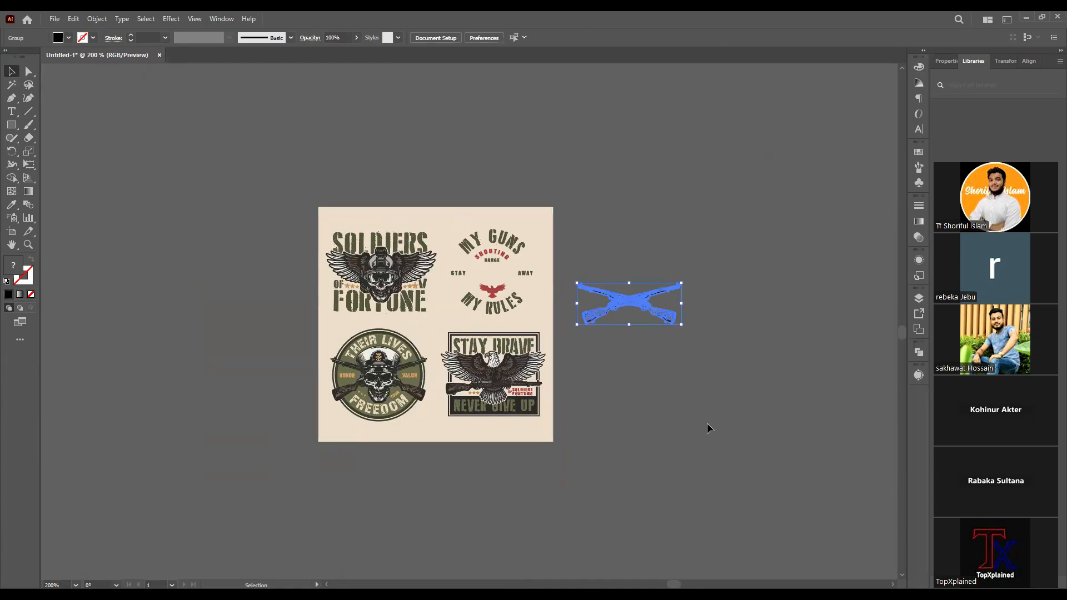
Separate one rifle from the crossed pair and place it, enlarged, in the empty area beside the flag's starred end.
{"action": "left_click_drag", "start_coordinate": [370, 298], "coordinate": [778, 515]}
{"action": "scroll", "coordinate": [331, 191], "scroll_direction": "down", "scroll_amount": 4}
{"action": "left_click_drag", "start_coordinate": [405, 259], "coordinate": [790, 415]}
{"action": "left_click", "coordinate": [589, 194]}
{"action": "scroll", "coordinate": [558, 232], "scroll_direction": "down", "scroll_amount": 2}
{"action": "scroll", "coordinate": [605, 324], "scroll_direction": "up", "scroll_amount": 1}
{"action": "key", "text": "space"}
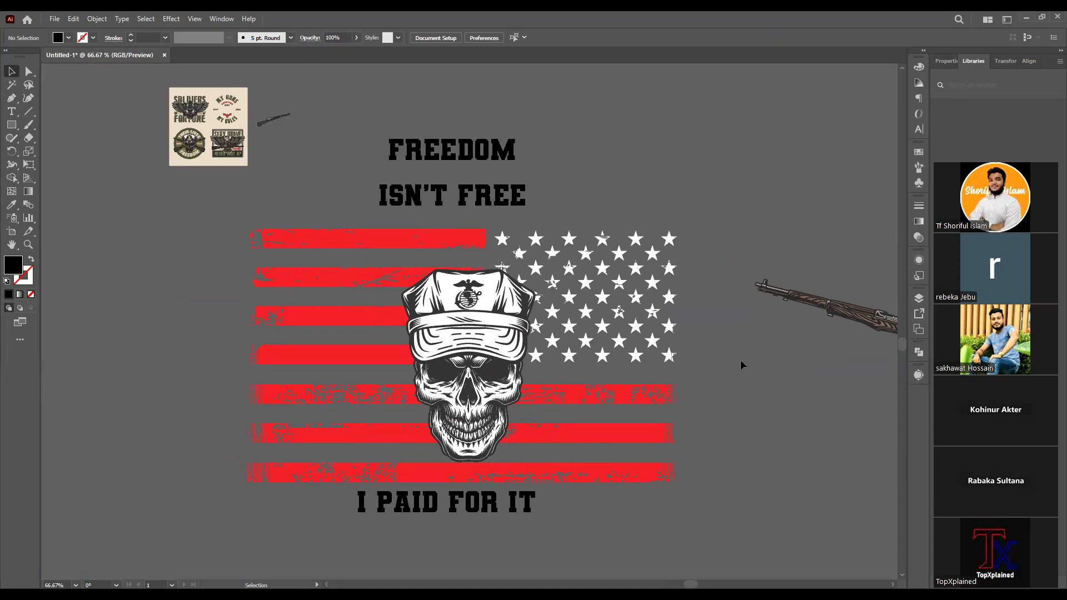
{"action": "key", "text": "space"}
{"action": "left_click_drag", "start_coordinate": [732, 343], "coordinate": [707, 358]}
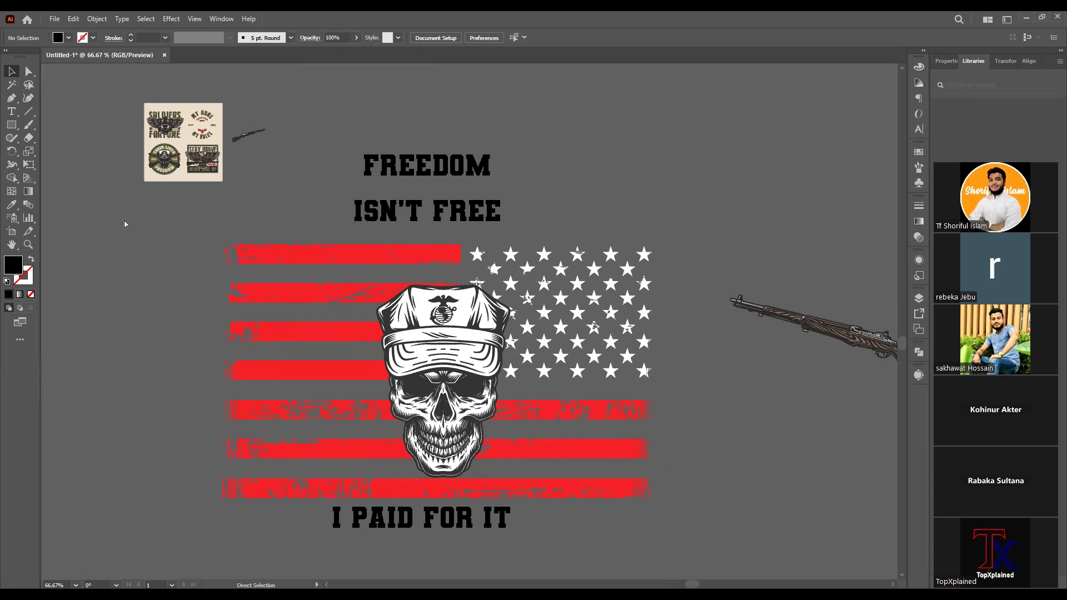
Show the rulers and place two vertical guides at the outer side edges of the horizontal flag.
{"action": "key", "text": "ctrl+r"}
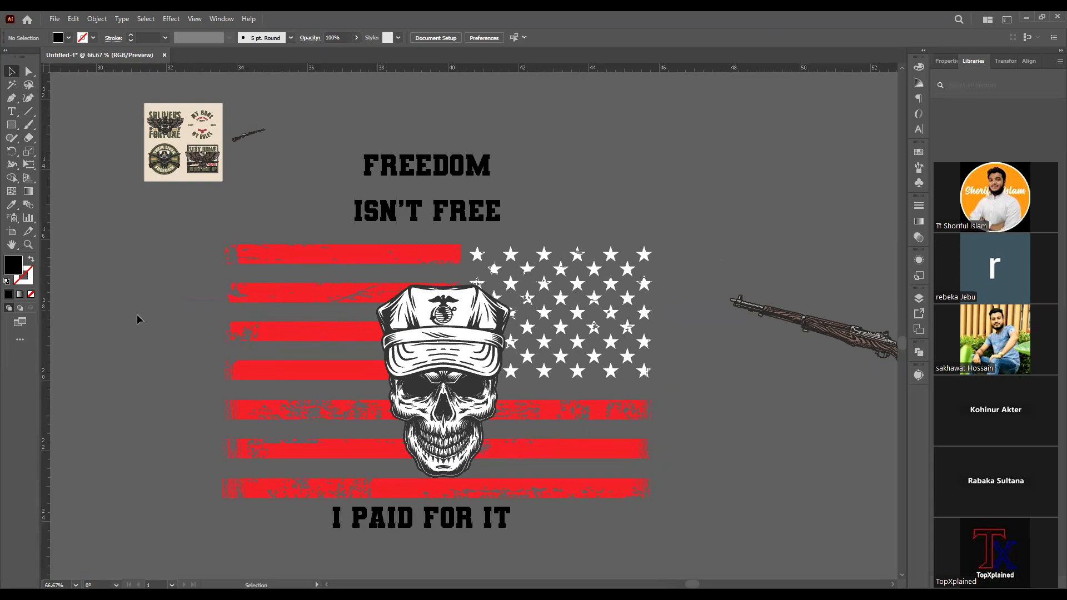
{"action": "left_click_drag", "start_coordinate": [45, 294], "coordinate": [182, 276]}
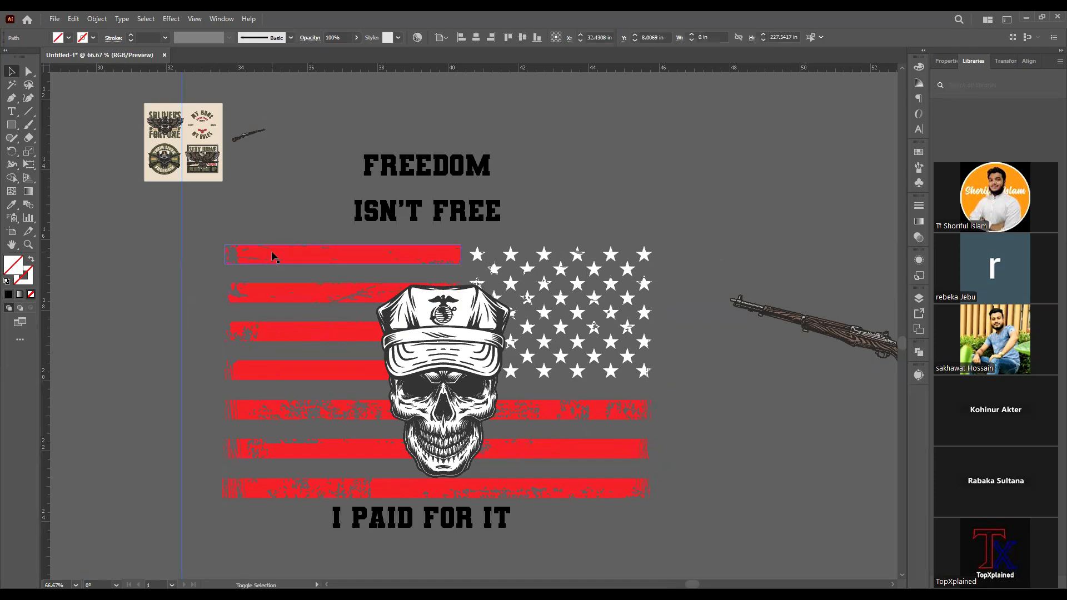
{"action": "left_click", "coordinate": [273, 251], "text": "shift"}
{"action": "left_click", "coordinate": [731, 348]}
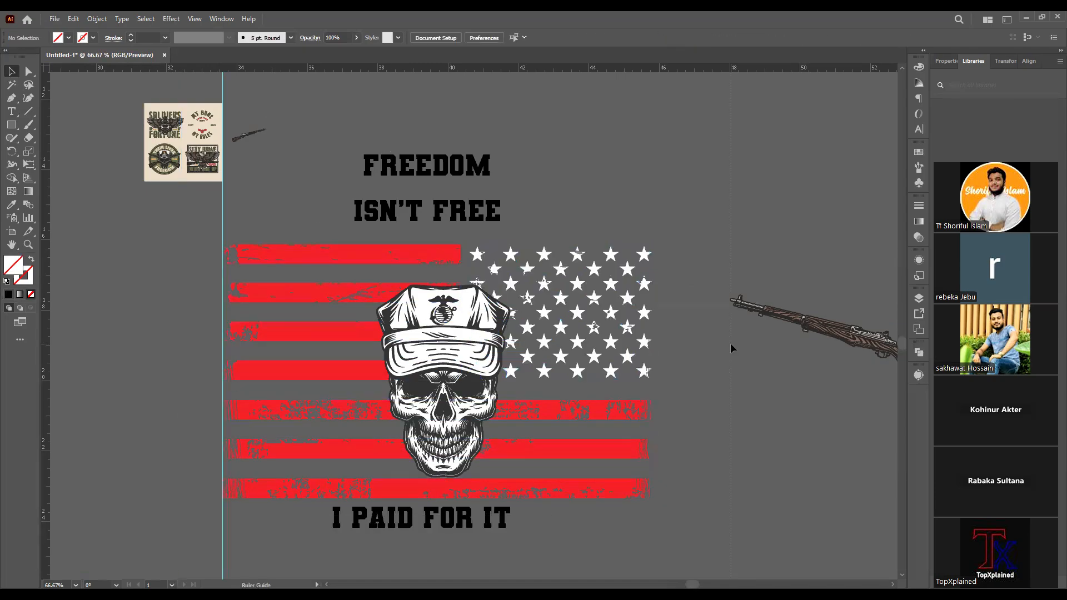
{"action": "left_click_drag", "start_coordinate": [663, 255], "coordinate": [652, 252]}
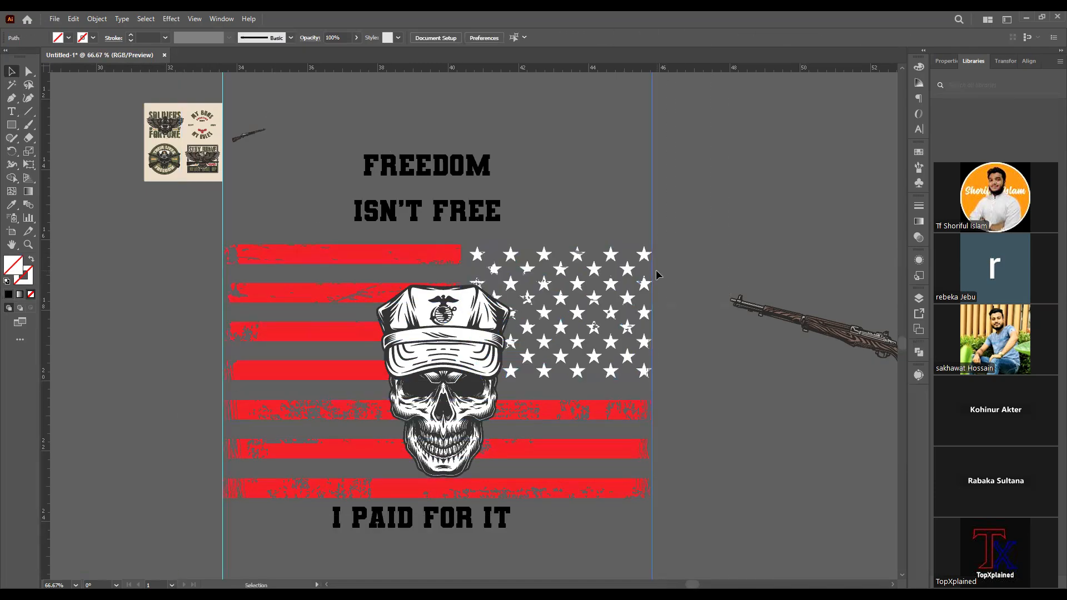
{"action": "scroll", "coordinate": [687, 519], "scroll_direction": "down", "scroll_amount": 2}
{"action": "scroll", "coordinate": [667, 493], "scroll_direction": "down", "scroll_amount": 1}
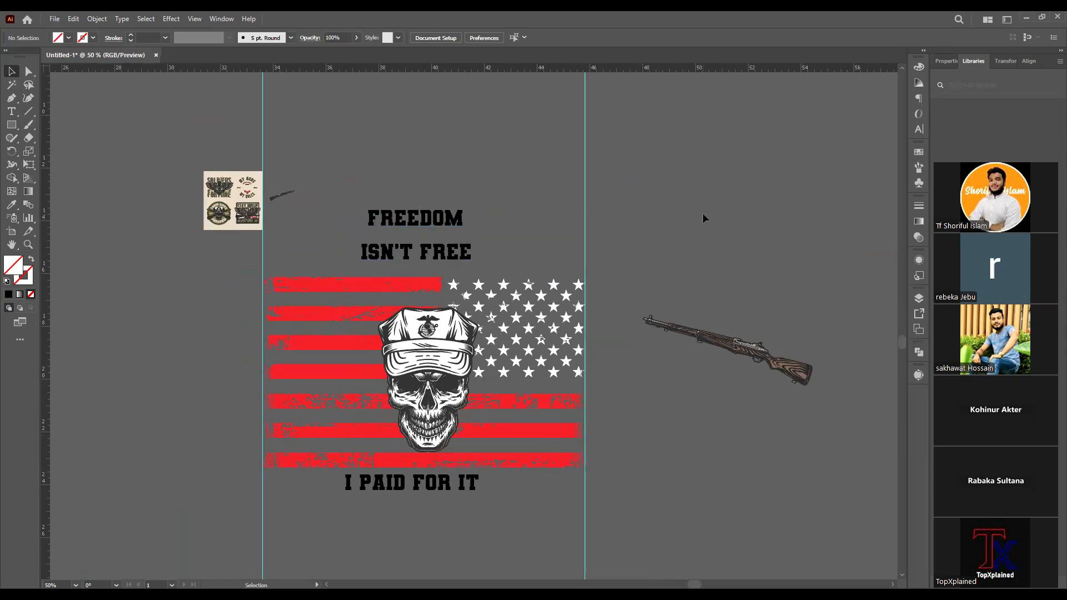
Enlarge "FREEDOM" to span the two guides, and enlarge "ISN'T FREE" in the gap between it and the flag.
{"action": "left_click", "coordinate": [451, 221]}
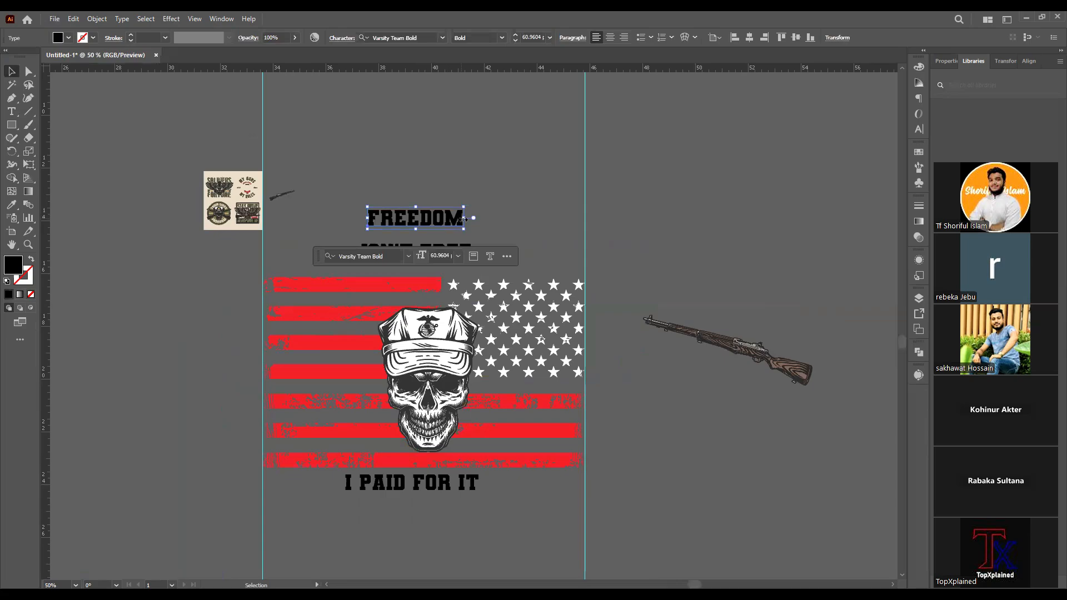
{"action": "left_click_drag", "start_coordinate": [496, 218], "coordinate": [575, 220]}
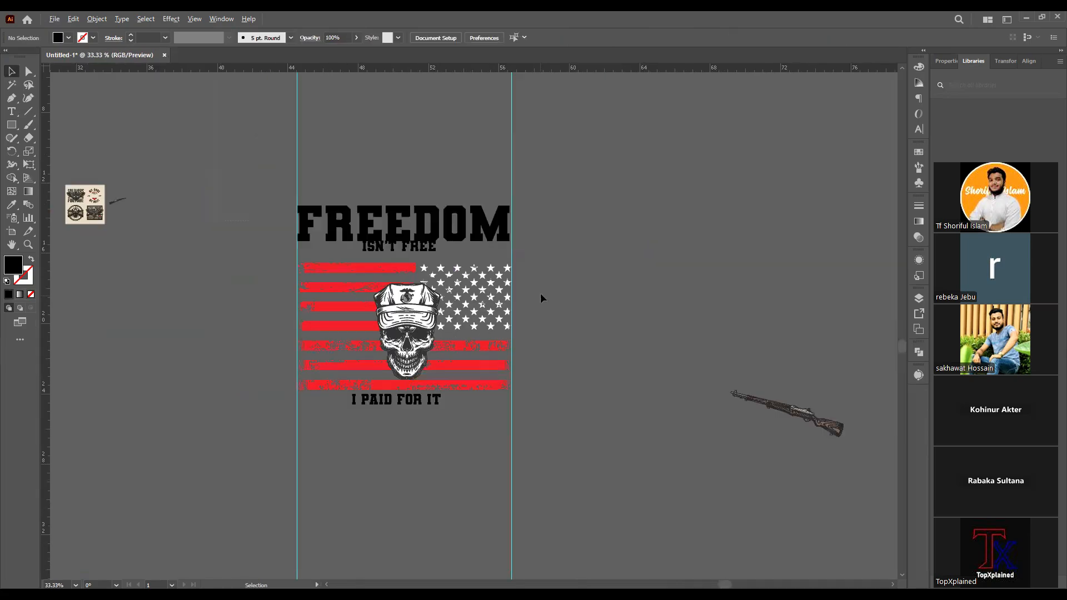
{"action": "scroll", "coordinate": [543, 297], "scroll_direction": "up", "scroll_amount": 2}
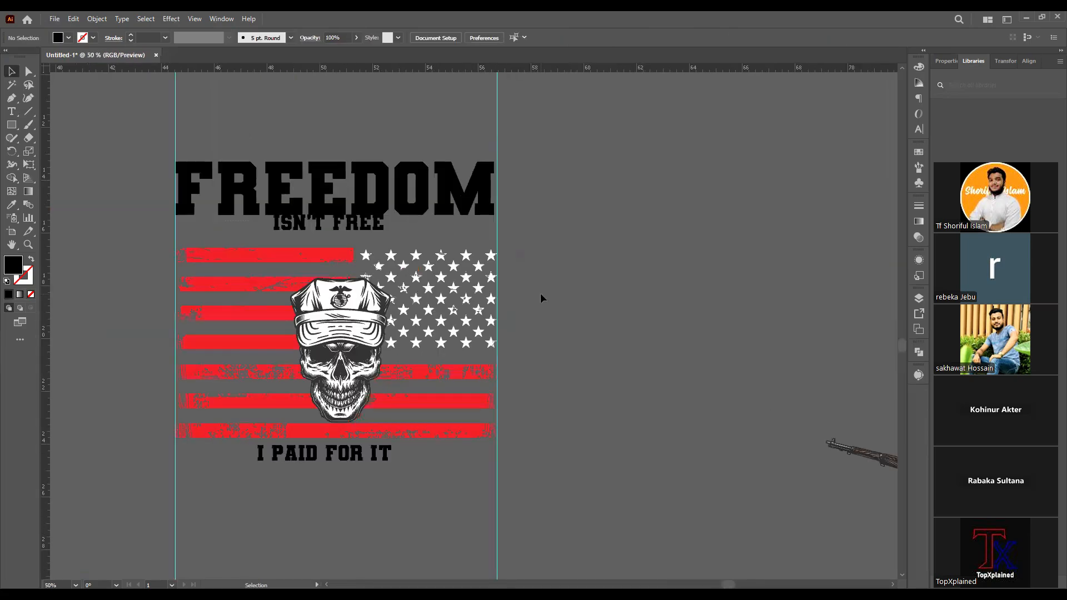
{"action": "left_click_drag", "start_coordinate": [562, 248], "coordinate": [643, 247]}
{"action": "mouse_move", "coordinate": [457, 222]}
{"action": "left_mouse_down"}
{"action": "mouse_move", "coordinate": [464, 236]}
{"action": "mouse_move", "coordinate": [489, 221]}
{"action": "mouse_move", "coordinate": [462, 229]}
{"action": "left_mouse_up"}
{"action": "left_click", "coordinate": [641, 235]}
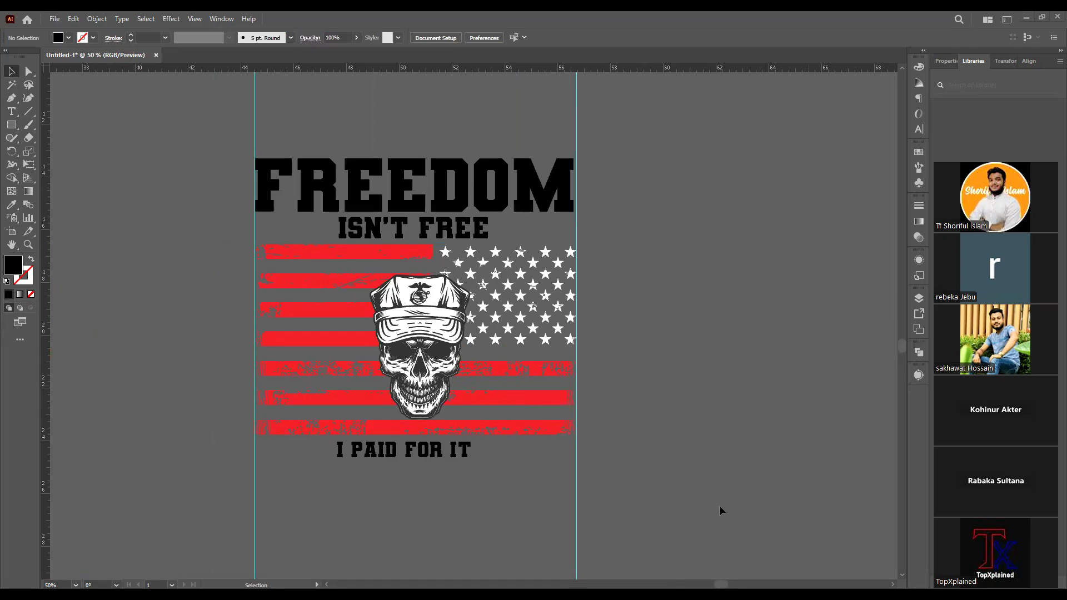
Enlarge "I PAID FOR IT" to span both guides and position it just below the flag.
{"action": "scroll", "coordinate": [719, 505], "scroll_direction": "down", "scroll_amount": 1}
{"action": "left_click", "coordinate": [453, 424]}
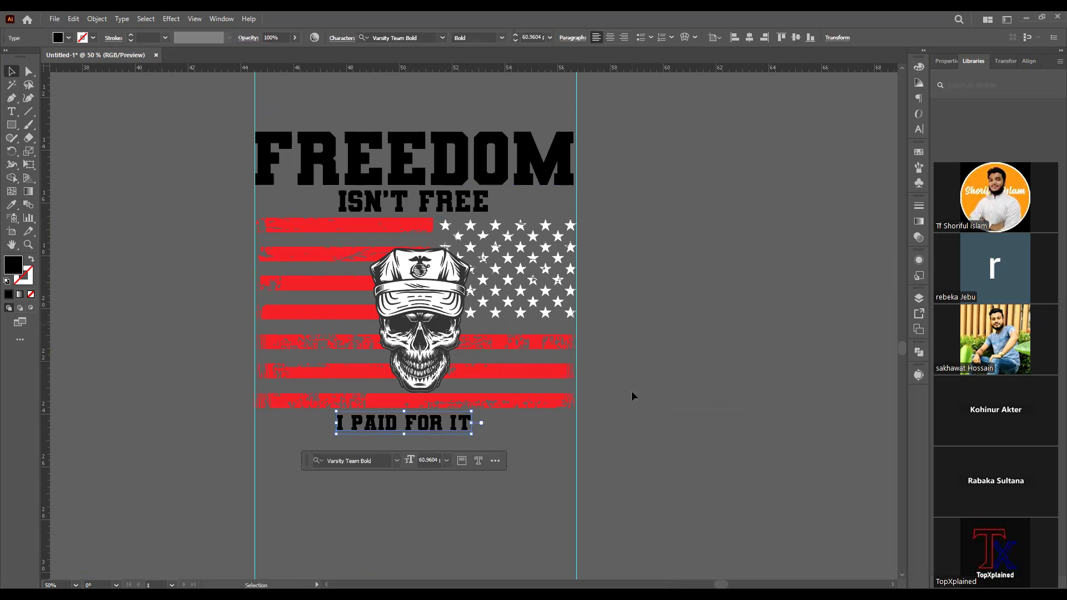
{"action": "scroll", "coordinate": [632, 396], "scroll_direction": "down", "scroll_amount": 2}
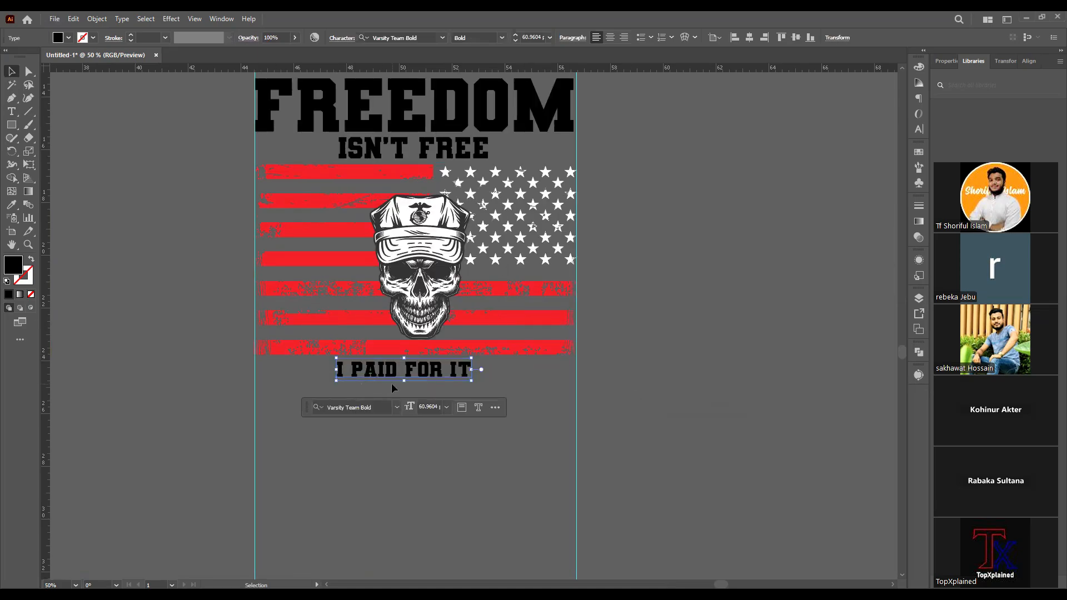
{"action": "left_click_drag", "start_coordinate": [471, 370], "coordinate": [576, 367]}
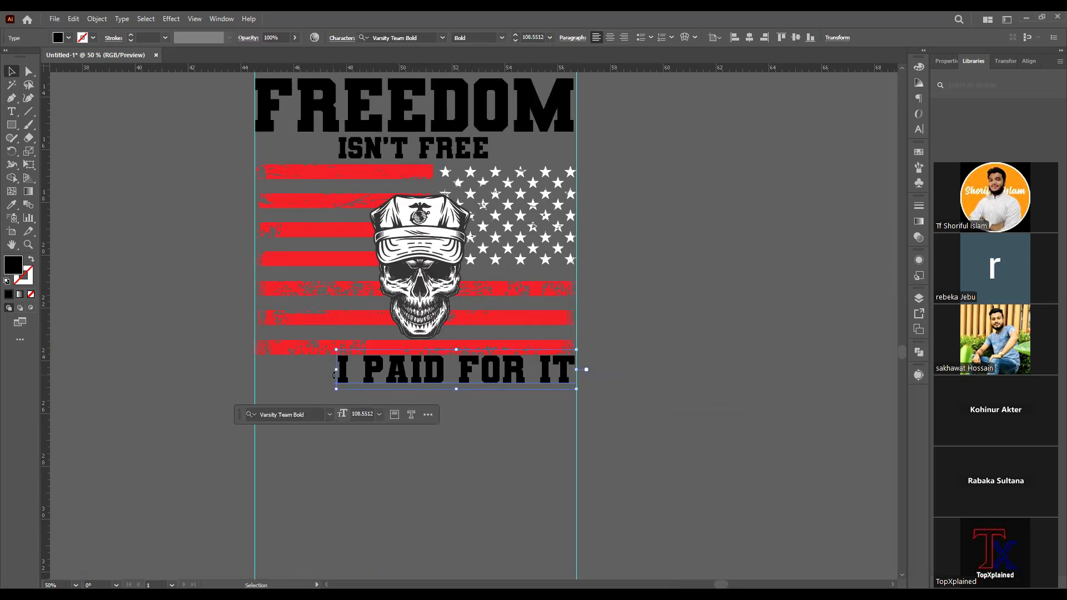
{"action": "left_click_drag", "start_coordinate": [336, 369], "coordinate": [254, 373]}
{"action": "left_click", "coordinate": [639, 334]}
{"action": "key", "text": "ctrl+minus"}
{"action": "key", "text": "ctrl+minus"}
{"action": "left_click_drag", "start_coordinate": [603, 291], "coordinate": [677, 328]}
{"action": "scroll", "coordinate": [629, 359], "scroll_direction": "up", "scroll_amount": 2}
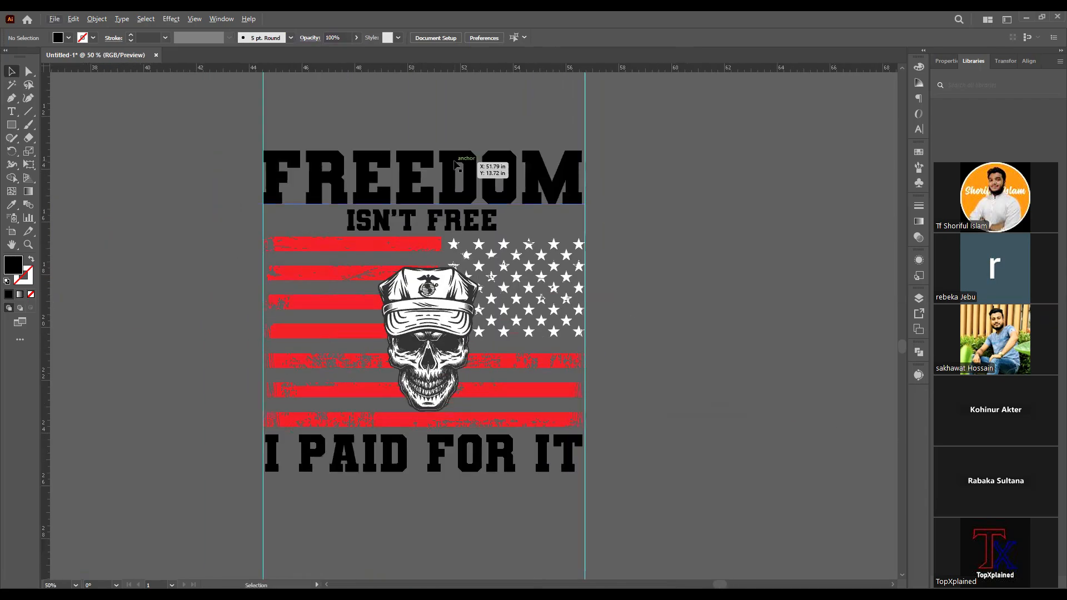
Convert the text lines "FREEDOM", "ISN'T FREE" and "I PAID FOR IT" to outlines.
{"action": "left_click", "coordinate": [466, 158]}
{"action": "left_click", "coordinate": [661, 236]}
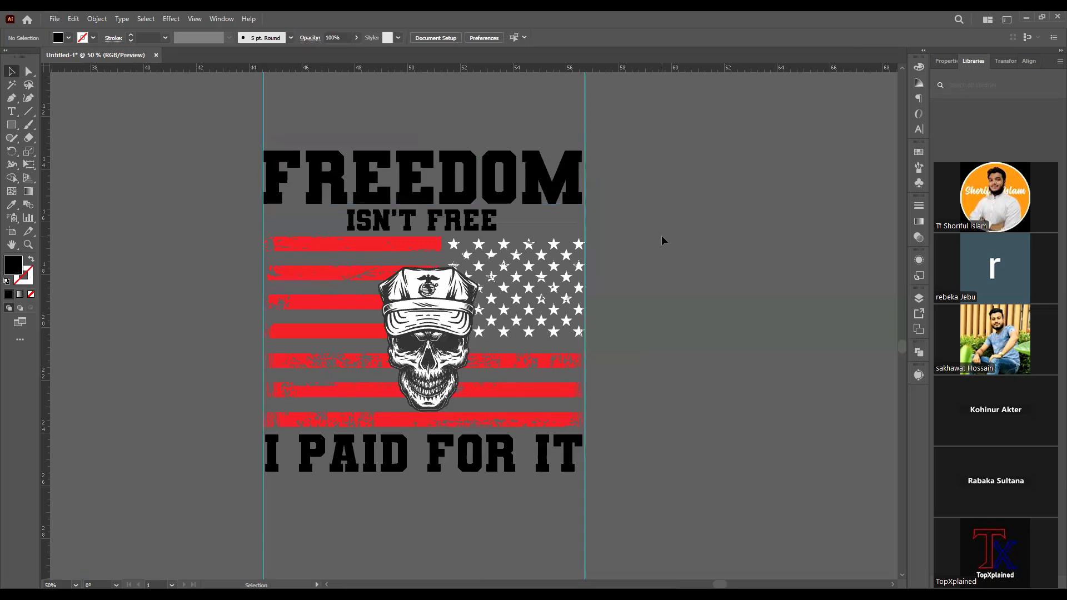
{"action": "key", "text": "ctrl+a"}
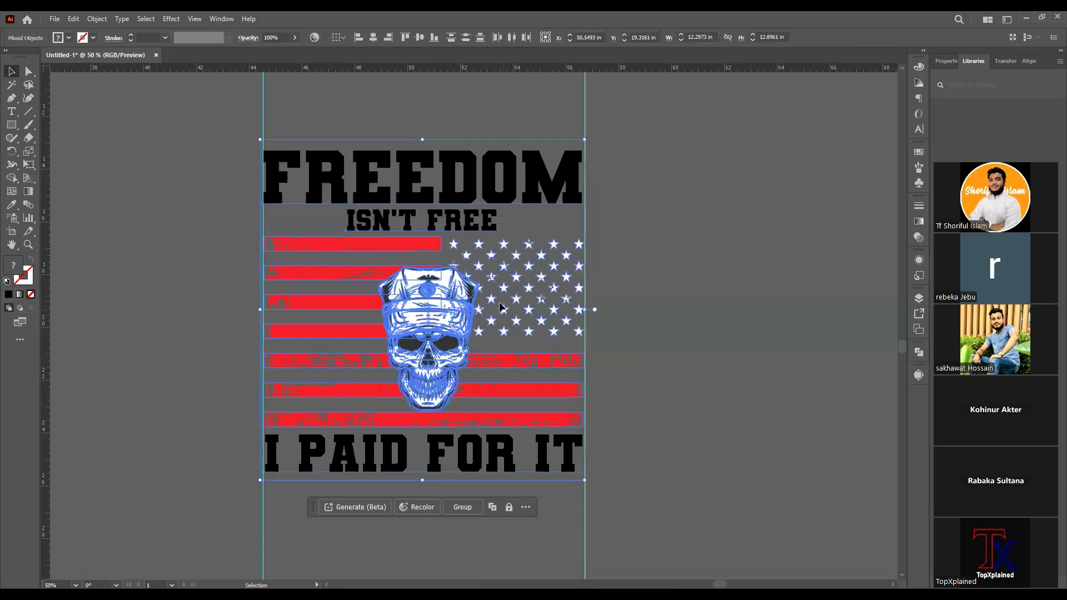
{"action": "right_click", "coordinate": [644, 216]}
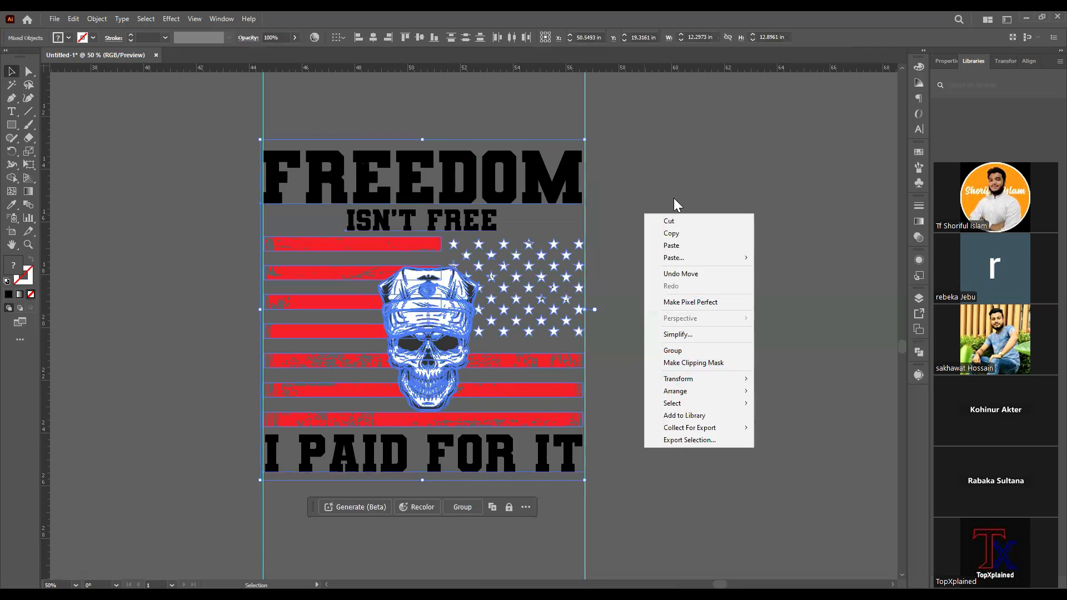
{"action": "left_click", "coordinate": [486, 222]}
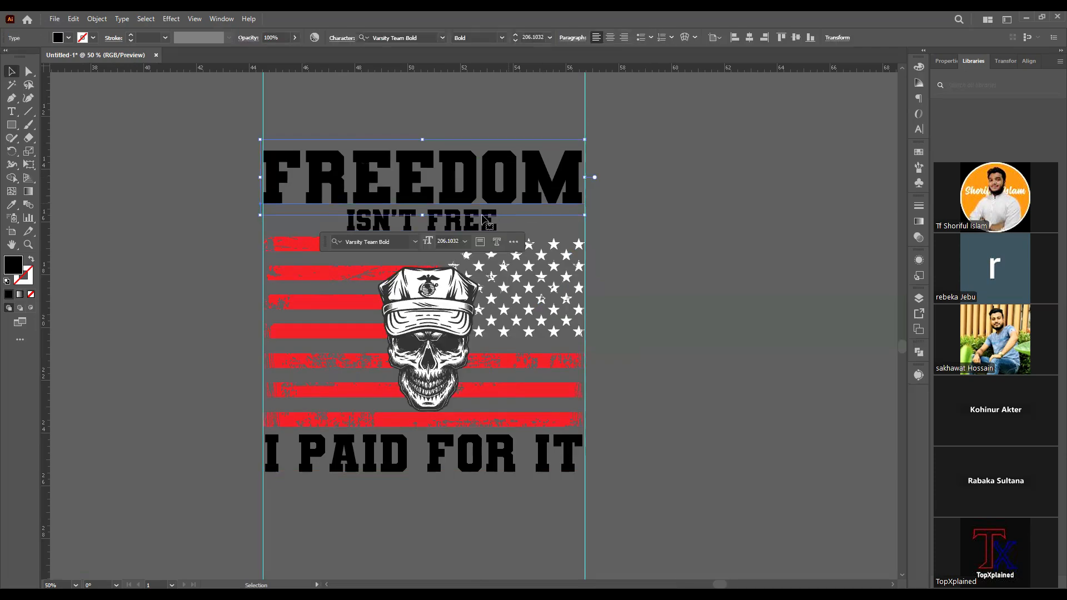
{"action": "left_click", "coordinate": [442, 464], "text": "shift"}
{"action": "right_click", "coordinate": [666, 213]}
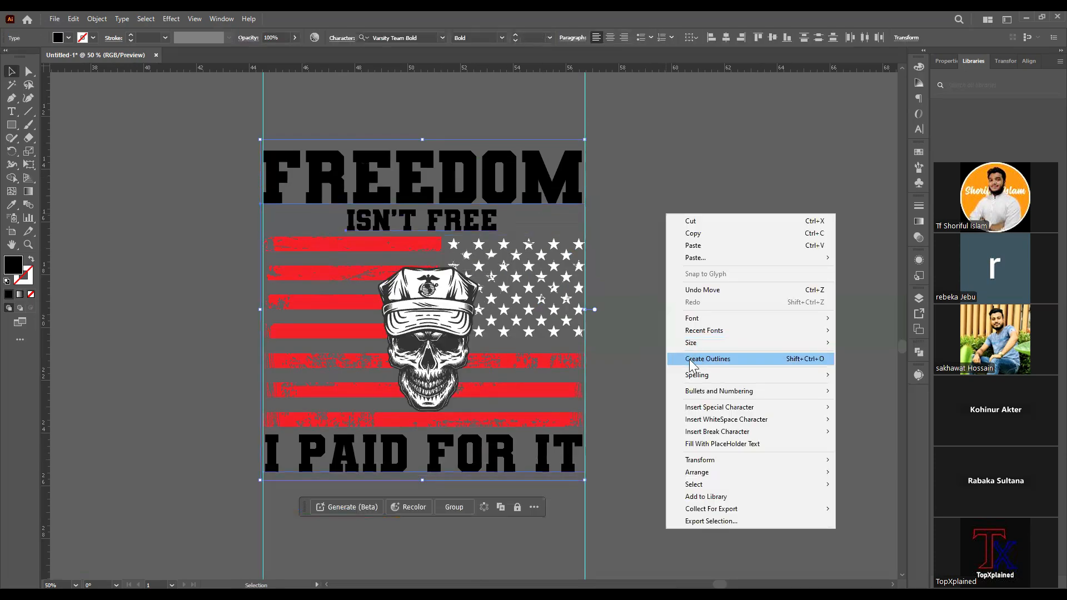
{"action": "left_click", "coordinate": [740, 358]}
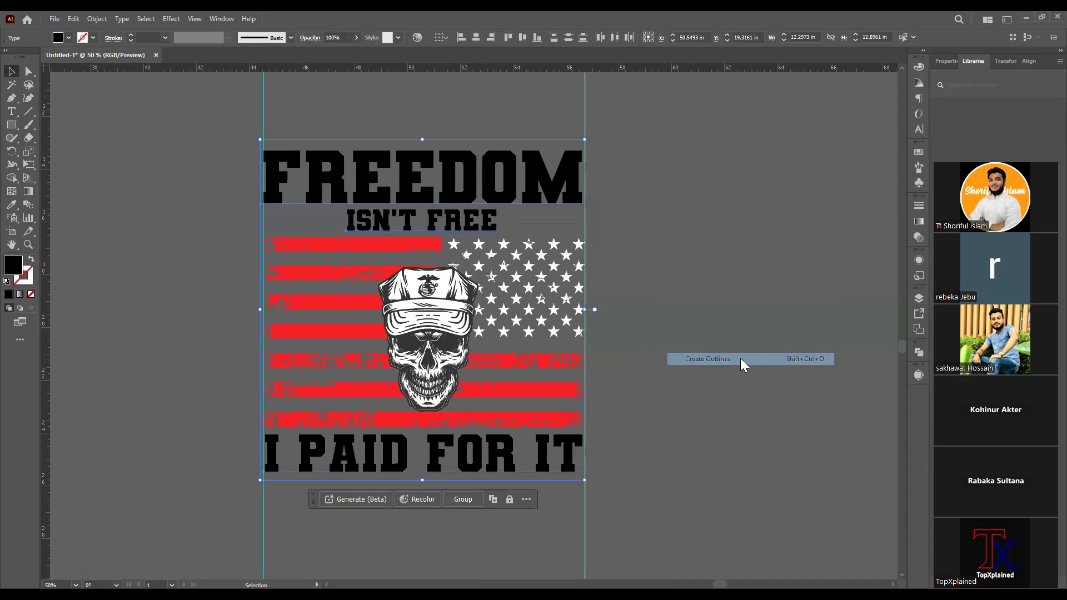
{"action": "left_click", "coordinate": [690, 302]}
{"action": "left_click", "coordinate": [493, 175]}
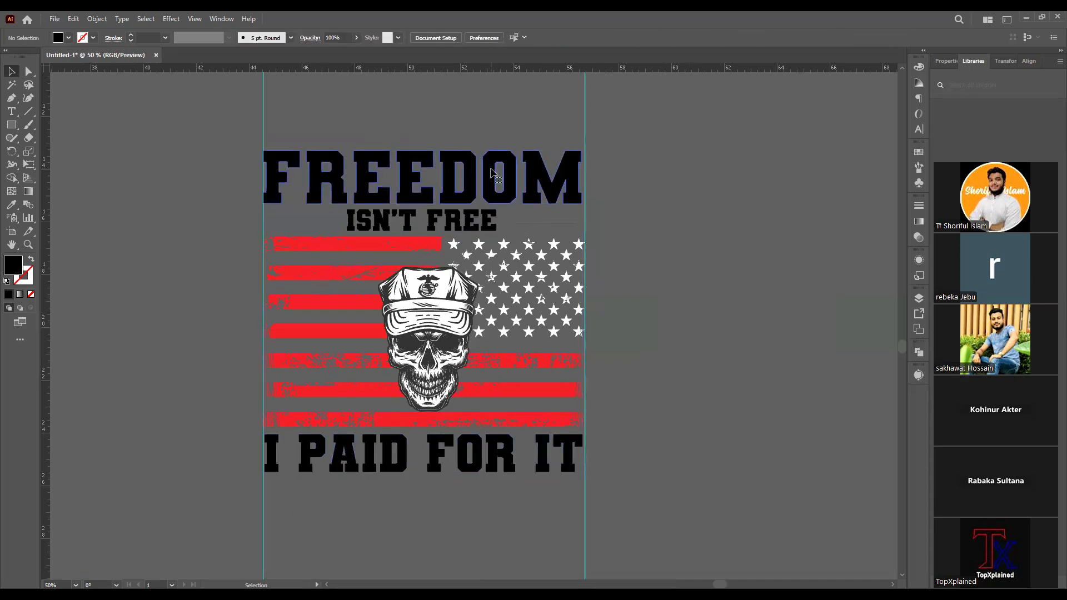
{"action": "left_click", "coordinate": [519, 361]}
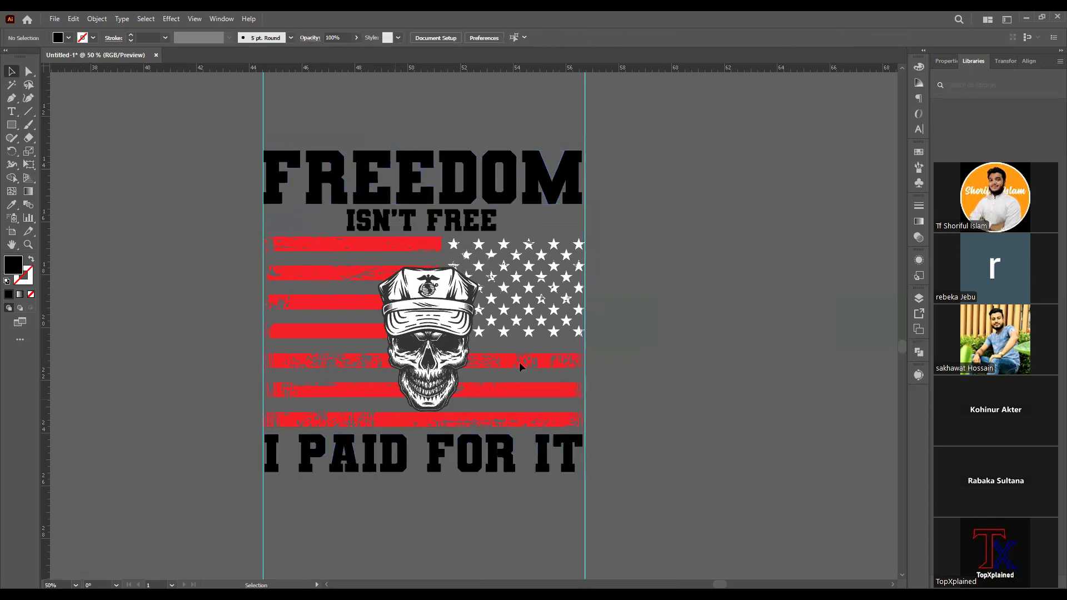
Stretch the outlined "I PAID FOR IT" so both of its ends meet the vertical guides exactly.
{"action": "scroll", "coordinate": [699, 262], "scroll_direction": "down", "scroll_amount": 3}
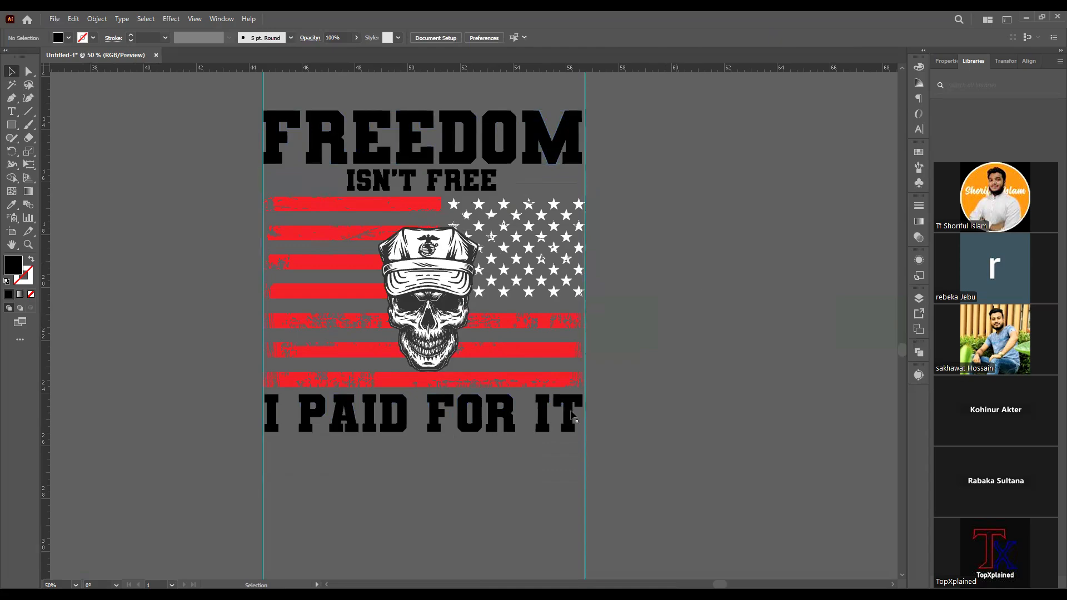
{"action": "scroll", "coordinate": [583, 427], "scroll_direction": "up", "scroll_amount": 5}
{"action": "left_click", "coordinate": [493, 374]}
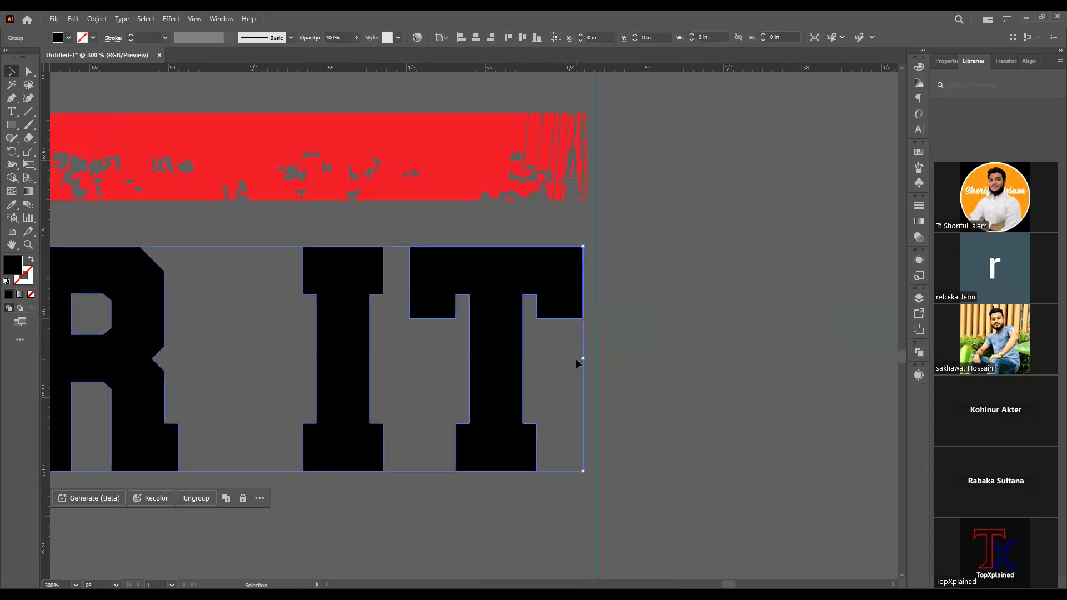
{"action": "left_click_drag", "start_coordinate": [586, 358], "coordinate": [595, 358]}
{"action": "scroll", "coordinate": [720, 355], "scroll_direction": "down", "scroll_amount": 5}
{"action": "scroll", "coordinate": [361, 356], "scroll_direction": "up", "scroll_amount": 6}
{"action": "left_click_drag", "start_coordinate": [519, 351], "coordinate": [501, 351]}
{"action": "scroll", "coordinate": [334, 360], "scroll_direction": "down", "scroll_amount": 5}
{"action": "scroll", "coordinate": [519, 281], "scroll_direction": "down", "scroll_amount": 5}
Stretch the outlined "FREEDOM" so its outer edges meet the vertical guides exactly.
{"action": "left_click", "coordinate": [520, 281]}
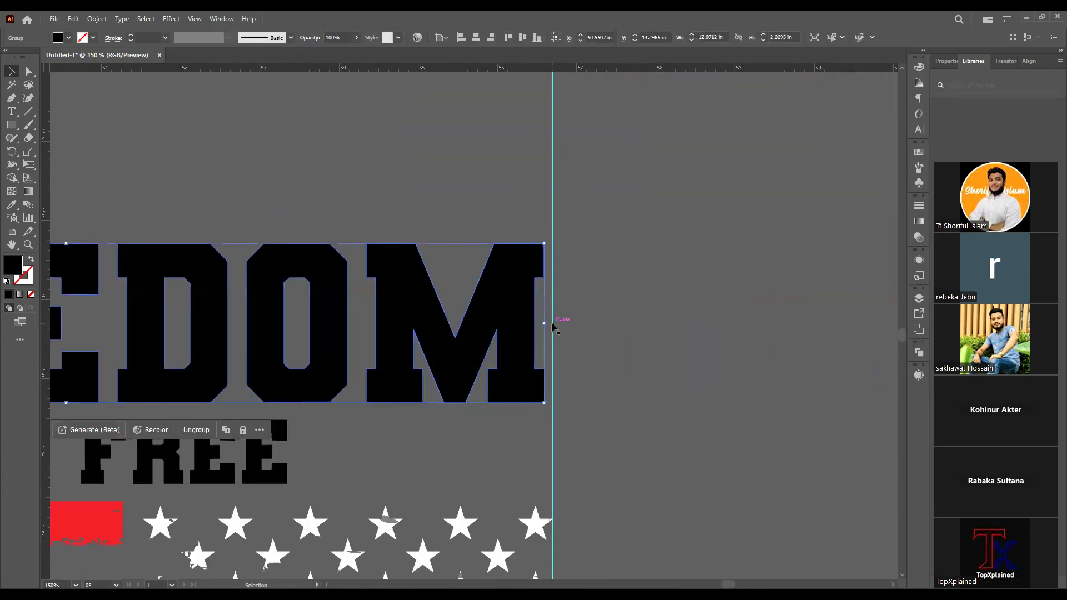
{"action": "scroll", "coordinate": [553, 325], "scroll_direction": "up", "scroll_amount": 6}
{"action": "left_click_drag", "start_coordinate": [514, 329], "coordinate": [669, 310]}
{"action": "scroll", "coordinate": [522, 317], "scroll_direction": "down", "scroll_amount": 7}
{"action": "scroll", "coordinate": [521, 309], "scroll_direction": "up", "scroll_amount": 8}
{"action": "scroll", "coordinate": [339, 367], "scroll_direction": "down", "scroll_amount": 6}
{"action": "left_click", "coordinate": [255, 368]}
{"action": "scroll", "coordinate": [239, 341], "scroll_direction": "down", "scroll_amount": 4}
{"action": "scroll", "coordinate": [403, 381], "scroll_direction": "up", "scroll_amount": 4}
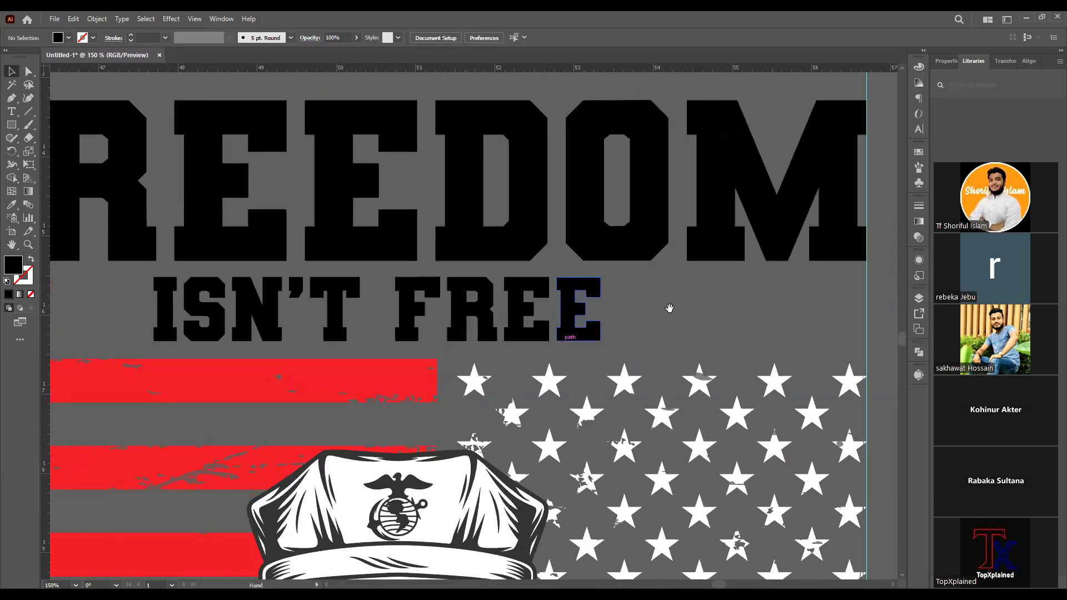
Center "ISN'T FREE" horizontally beneath "FREEDOM", using "FREEDOM" as the key object.
{"action": "scroll", "coordinate": [669, 308], "scroll_direction": "down", "scroll_amount": 2}
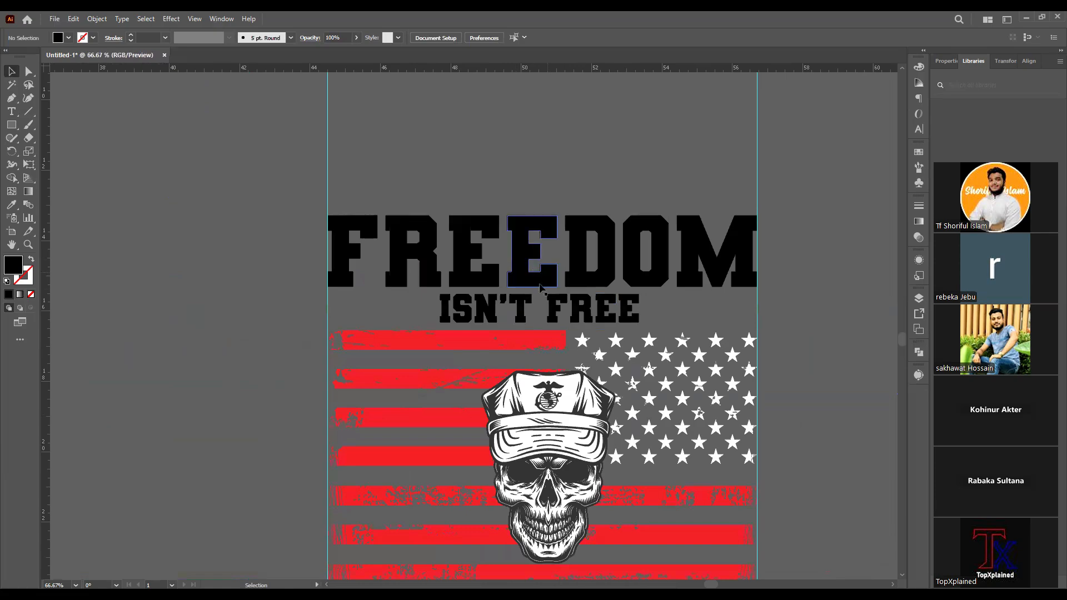
{"action": "left_click", "coordinate": [553, 311]}
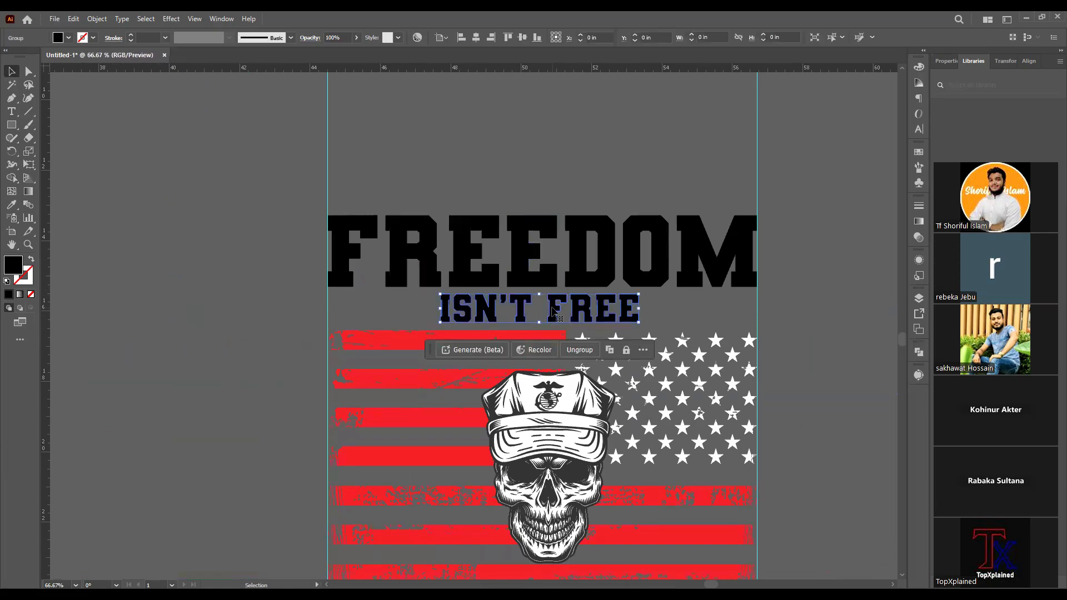
{"action": "left_click", "coordinate": [534, 250], "text": "shift"}
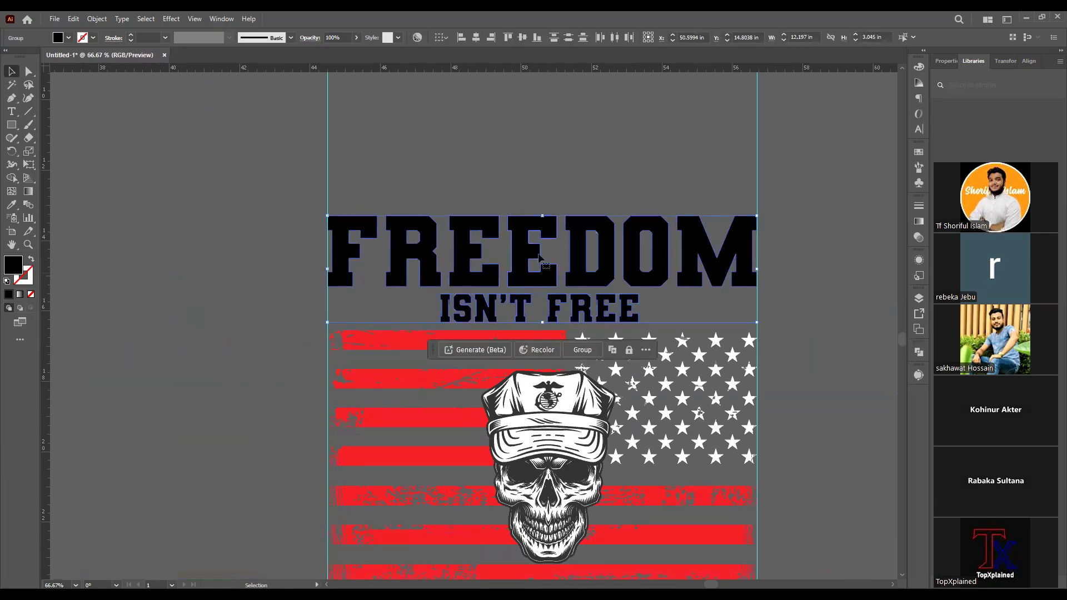
{"action": "left_click_drag", "start_coordinate": [629, 158], "coordinate": [549, 164]}
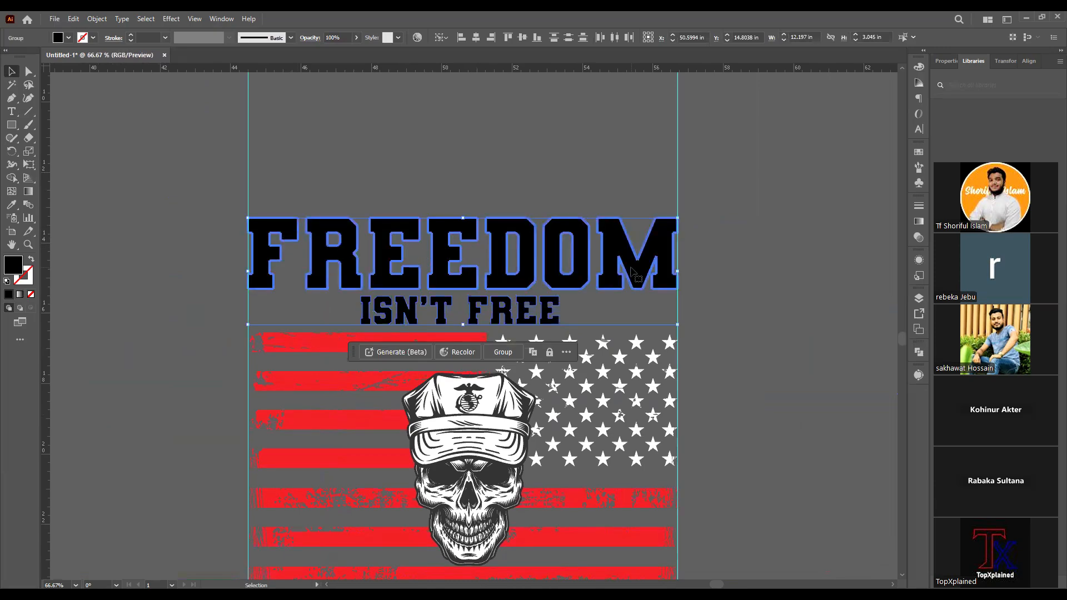
{"action": "left_click", "coordinate": [473, 39]}
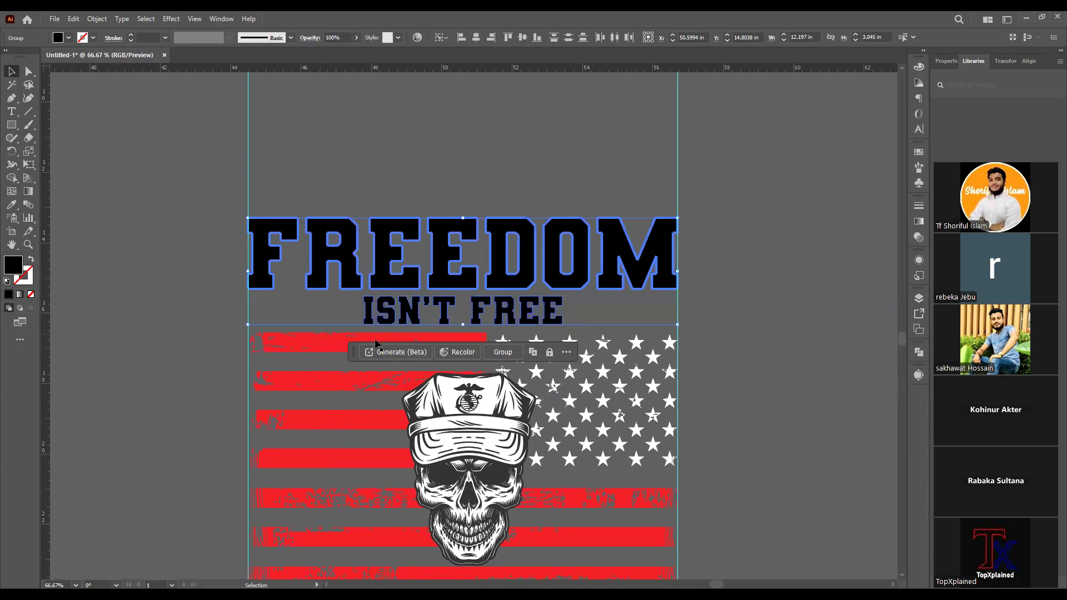
Enlarge the military skull proportionally over the center of the flag to about 4.8 by 6.9 inches.
{"action": "left_click", "coordinate": [751, 300]}
{"action": "scroll", "coordinate": [750, 300], "scroll_direction": "down", "scroll_amount": 1}
{"action": "scroll", "coordinate": [750, 300], "scroll_direction": "down", "scroll_amount": 3}
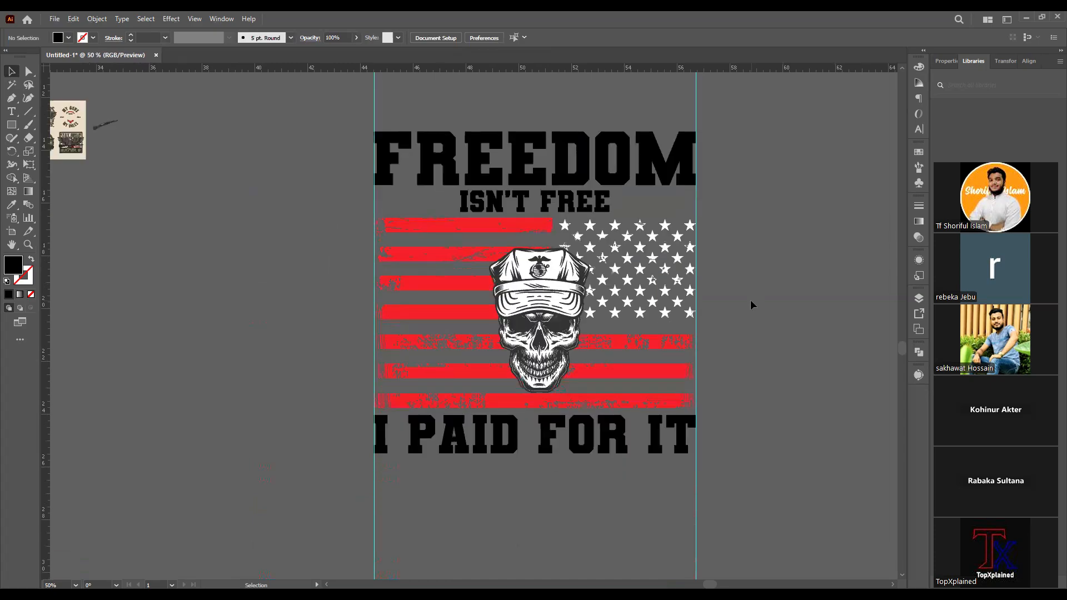
{"action": "scroll", "coordinate": [752, 304], "scroll_direction": "down", "scroll_amount": 2}
{"action": "scroll", "coordinate": [784, 290], "scroll_direction": "up", "scroll_amount": 2}
{"action": "scroll", "coordinate": [784, 290], "scroll_direction": "right", "scroll_amount": 2}
{"action": "left_click", "coordinate": [468, 300]}
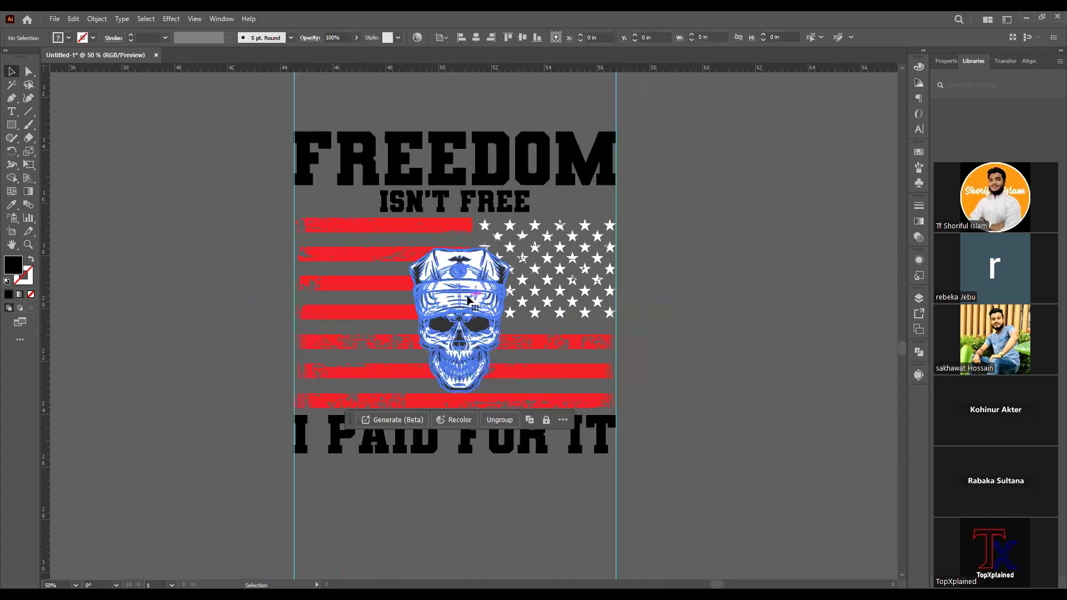
{"action": "scroll", "coordinate": [469, 300], "scroll_direction": "up", "scroll_amount": 2}
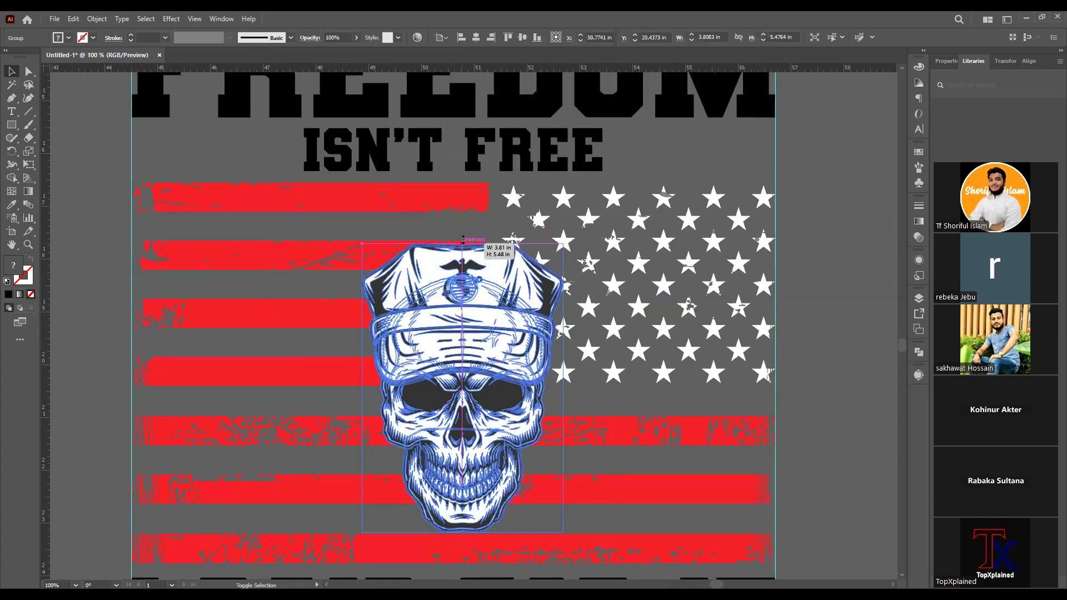
{"action": "left_click_drag", "start_coordinate": [462, 240], "coordinate": [463, 190]}
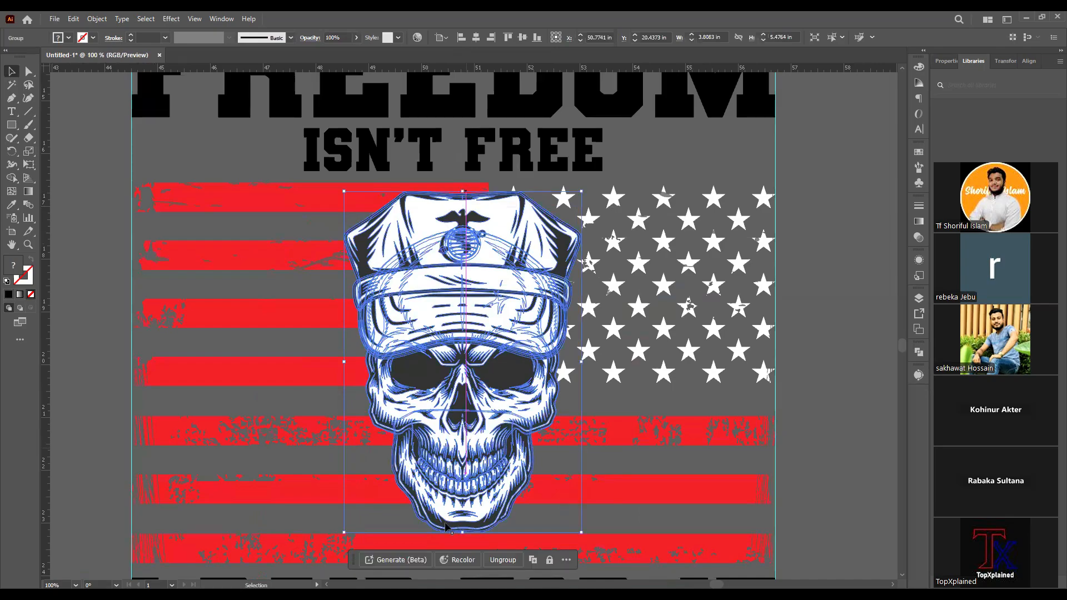
{"action": "key", "text": "ctrl+minus"}
{"action": "key", "text": "ctrl+minus"}
{"action": "left_click", "coordinate": [633, 386]}
{"action": "left_click_drag", "start_coordinate": [635, 376], "coordinate": [666, 303]}
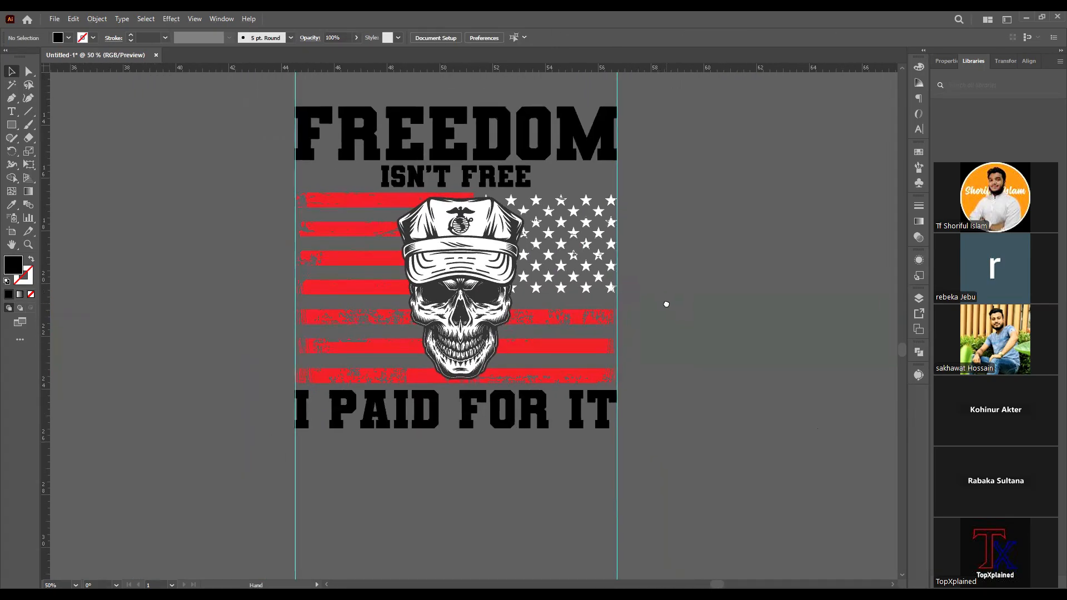
Nudge "I PAID FOR IT" slightly up, closer to the flag's lowest stripe.
{"action": "scroll", "coordinate": [491, 394], "scroll_direction": "up", "scroll_amount": 1}
{"action": "left_click", "coordinate": [494, 399]}
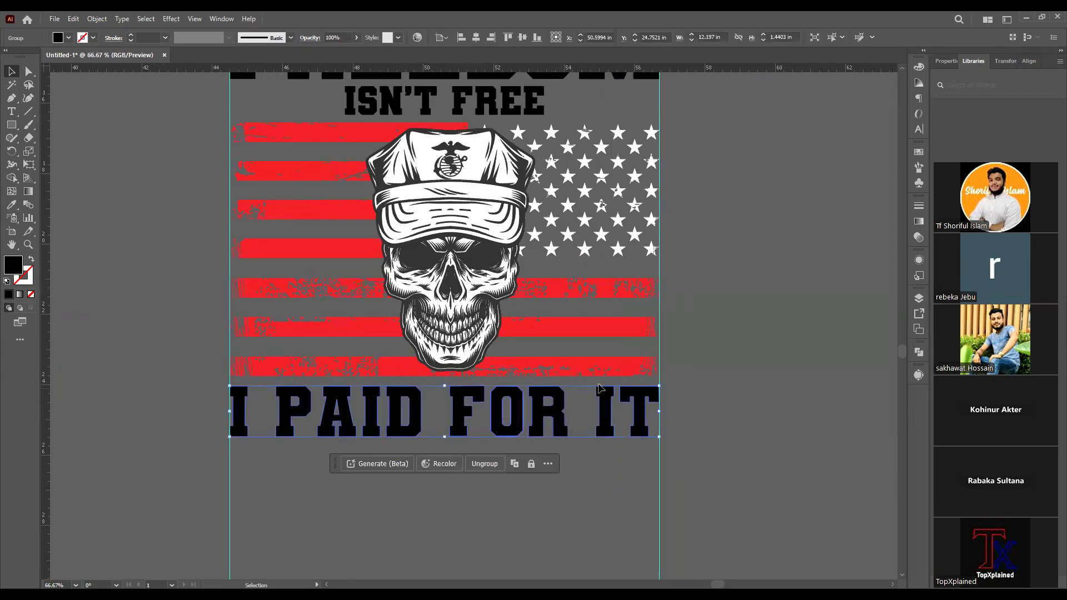
{"action": "key", "text": "Up"}
{"action": "key", "text": "Up"}
{"action": "key", "text": "Up"}
{"action": "key", "text": "Up"}
{"action": "key", "text": "Up"}
{"action": "key", "text": "Up"}
{"action": "key", "text": "Up"}
{"action": "key", "text": "Up"}
{"action": "key", "text": "Up"}
{"action": "key", "text": "Up"}
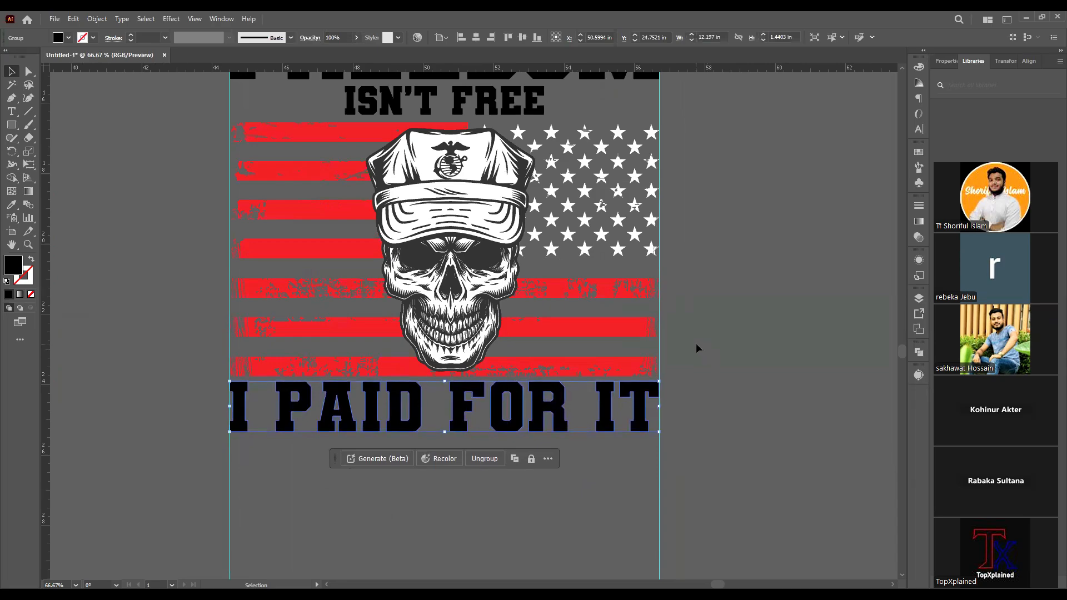
{"action": "left_click", "coordinate": [660, 321]}
{"action": "key", "text": "ctrl+minus"}
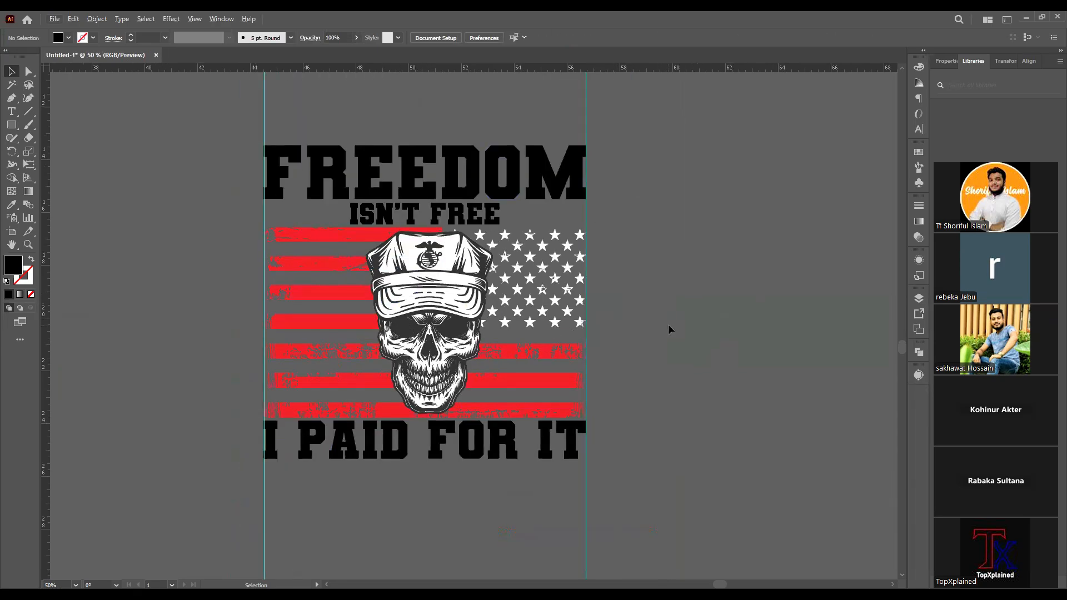
Move the rifle graphic onto the skull and enlarge it to about 11.9 inches wide.
{"action": "scroll", "coordinate": [648, 333], "scroll_direction": "down", "scroll_amount": 1}
{"action": "left_click_drag", "start_coordinate": [711, 326], "coordinate": [518, 278]}
{"action": "left_click", "coordinate": [740, 379]}
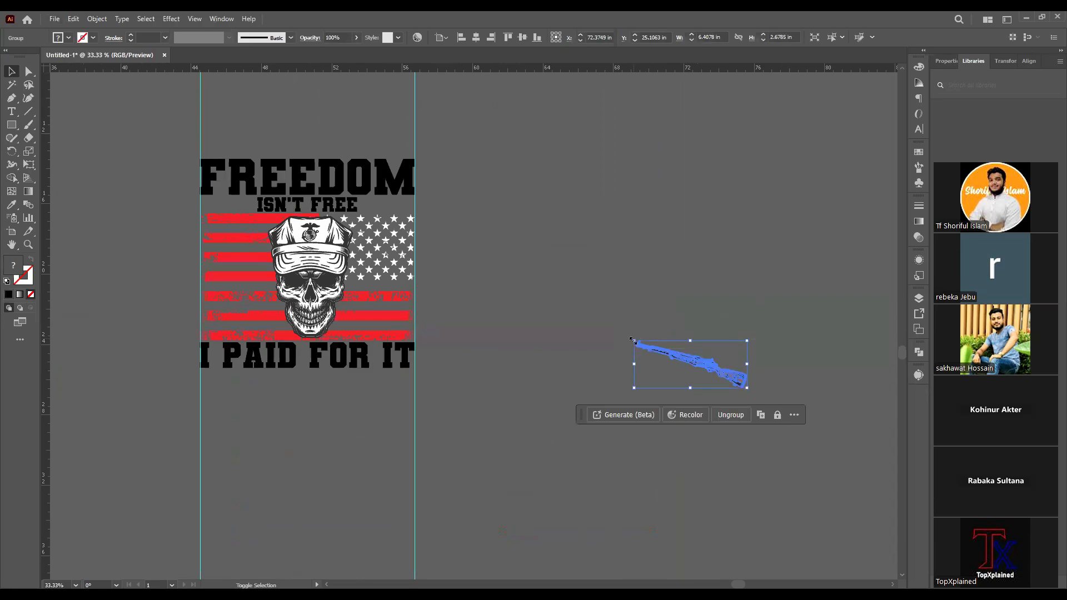
{"action": "left_click_drag", "start_coordinate": [633, 340], "coordinate": [321, 250]}
{"action": "scroll", "coordinate": [335, 276], "scroll_direction": "up", "scroll_amount": 1}
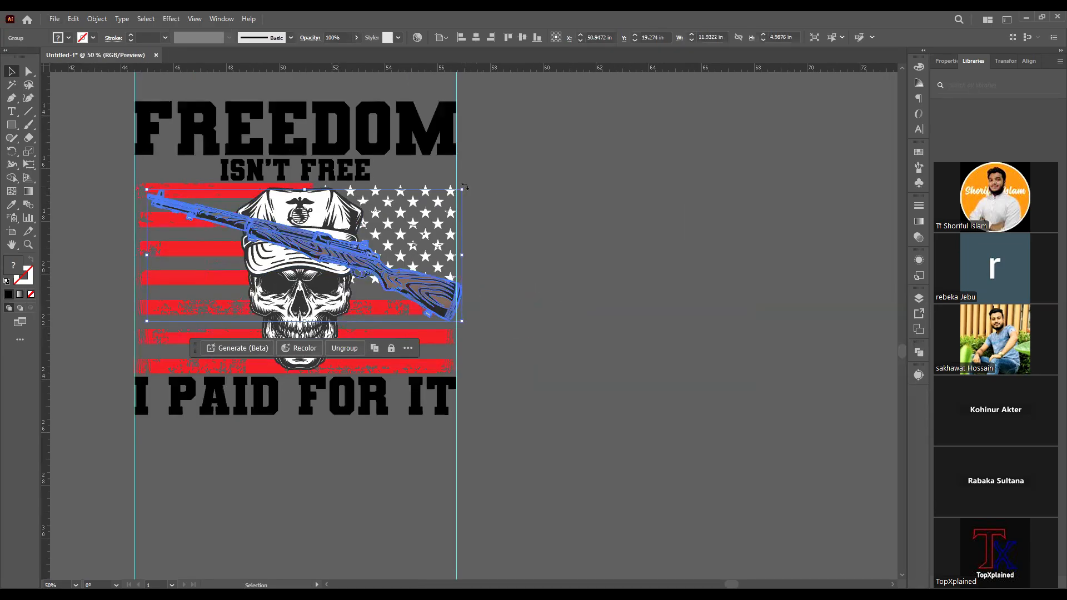
Rotate the rifle to a steeper diagonal and scale it down across the skull to about 7.3 by 7 inches.
{"action": "left_click_drag", "start_coordinate": [464, 187], "coordinate": [477, 251]}
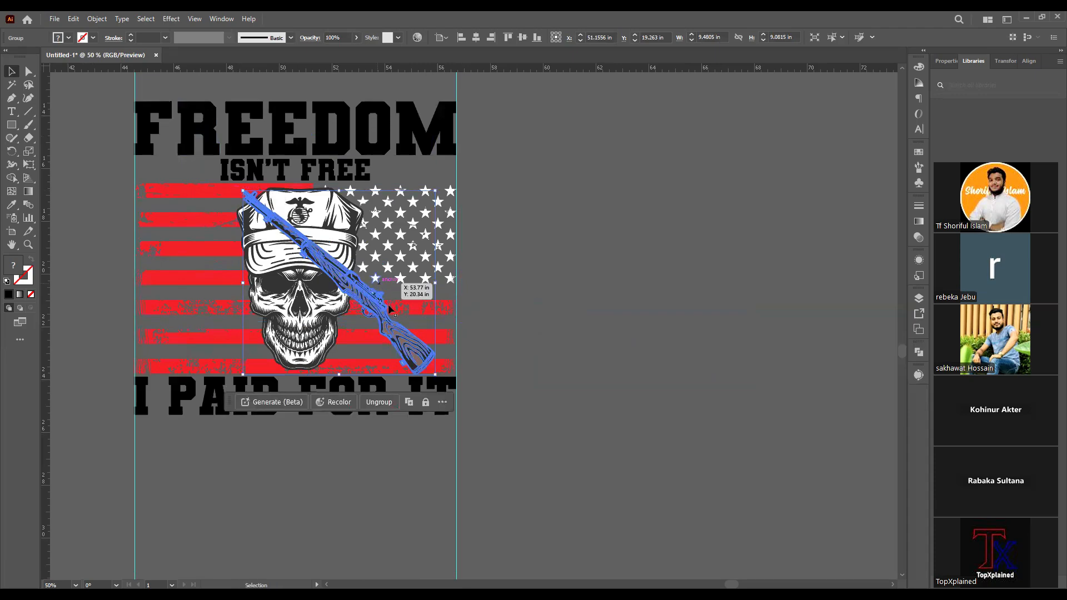
{"action": "left_click_drag", "start_coordinate": [388, 305], "coordinate": [355, 304]}
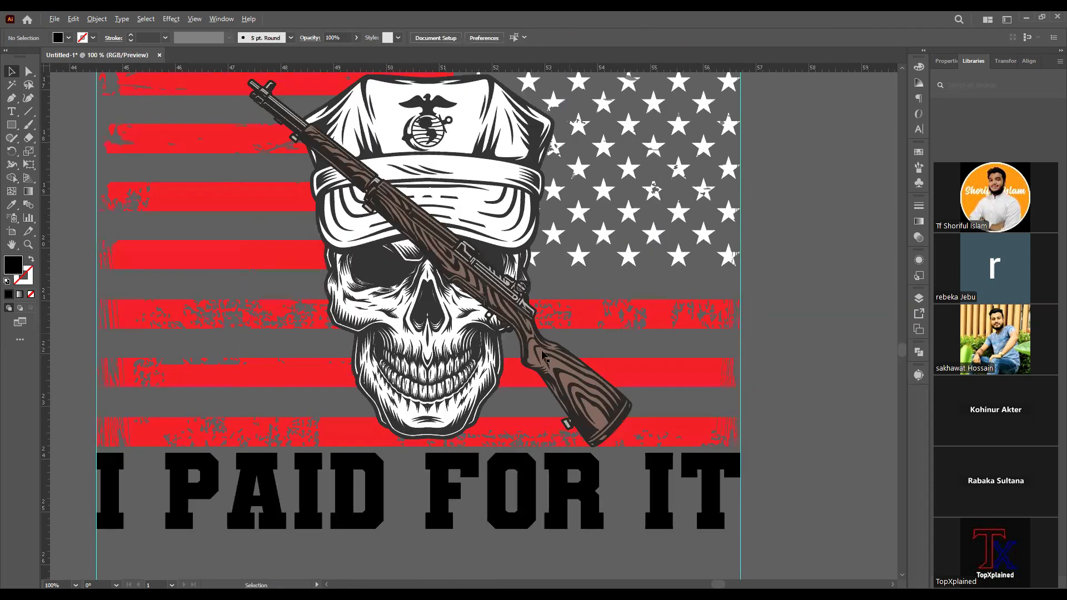
{"action": "scroll", "coordinate": [543, 362], "scroll_direction": "up", "scroll_amount": 2}
{"action": "scroll", "coordinate": [478, 283], "scroll_direction": "up", "scroll_amount": 2}
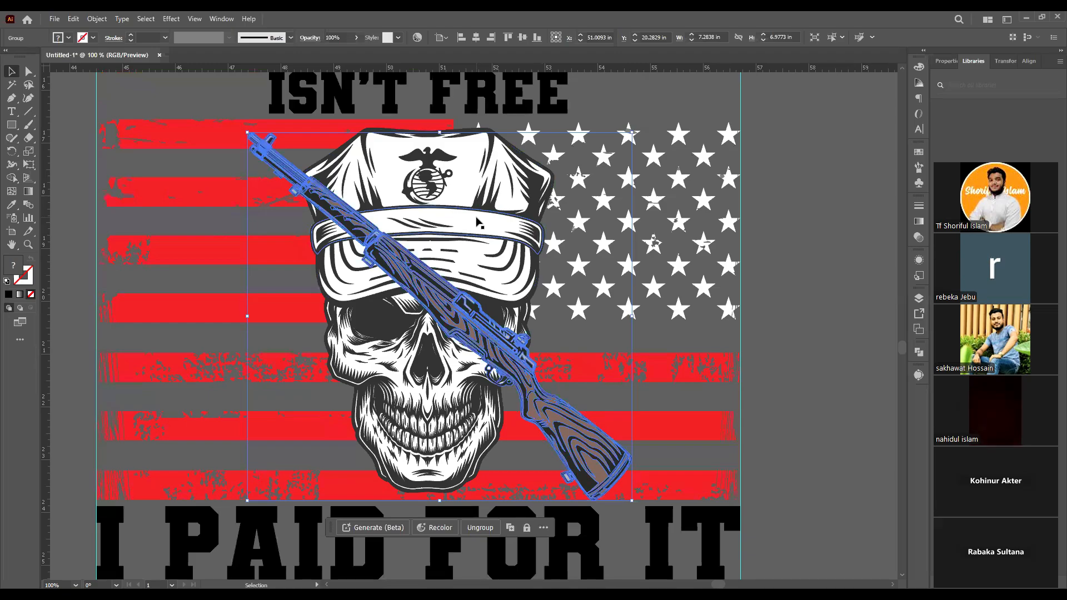
Cut the rifle and paste it in back of the skull.
{"action": "left_click", "coordinate": [819, 296]}
{"action": "left_click", "coordinate": [559, 434]}
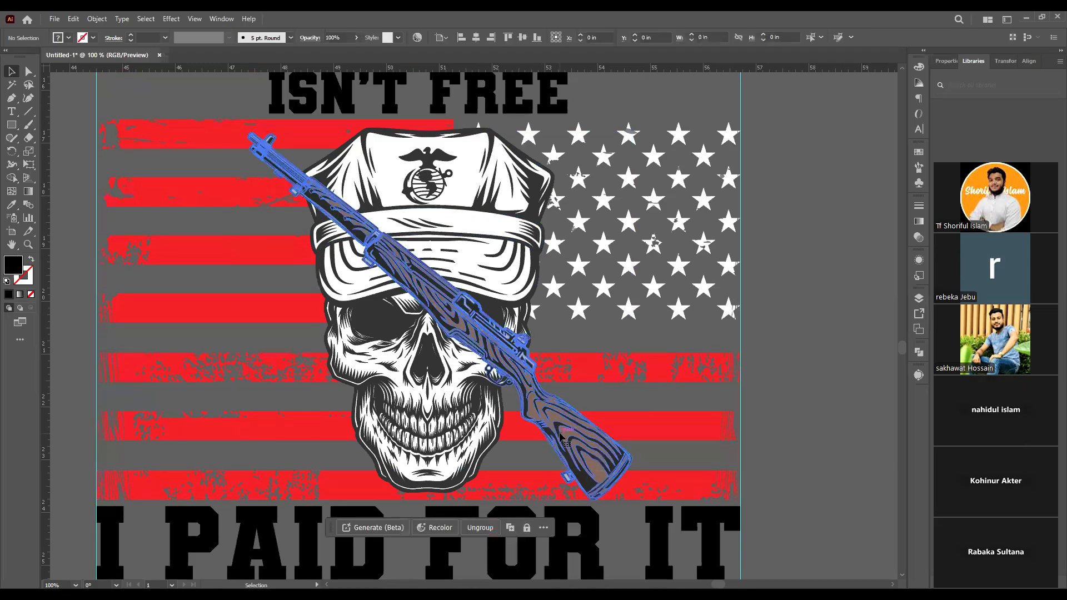
{"action": "key", "text": "Delete"}
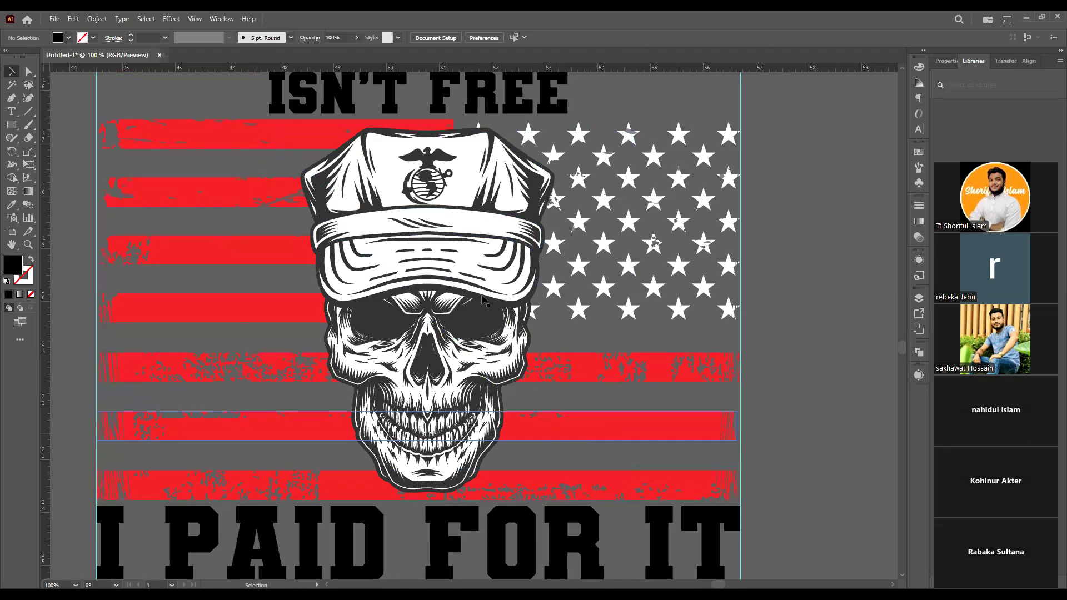
{"action": "left_click", "coordinate": [476, 243]}
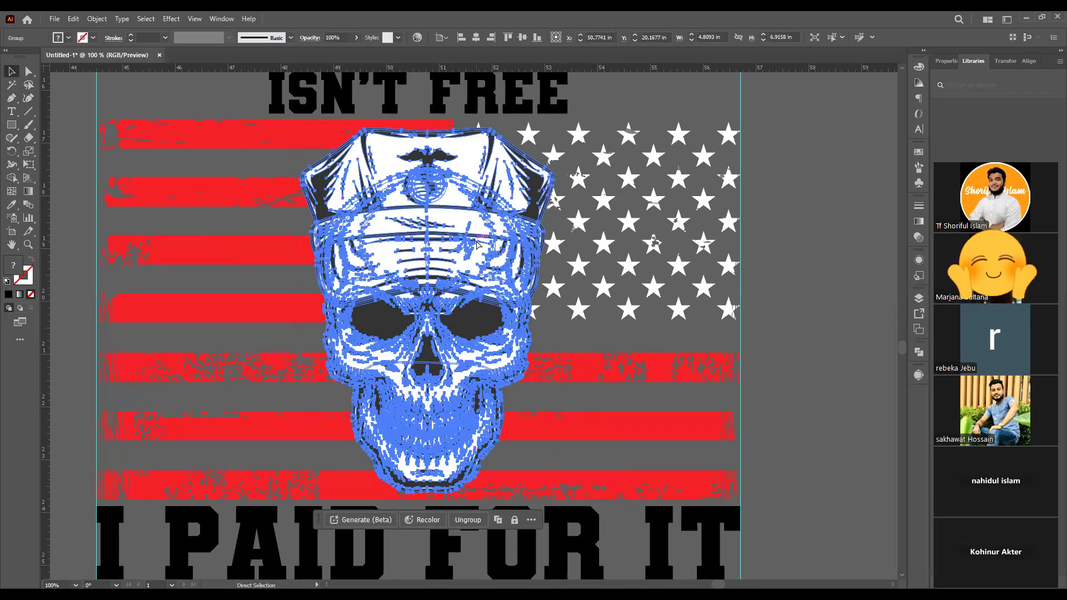
{"action": "key", "text": "ctrl+z"}
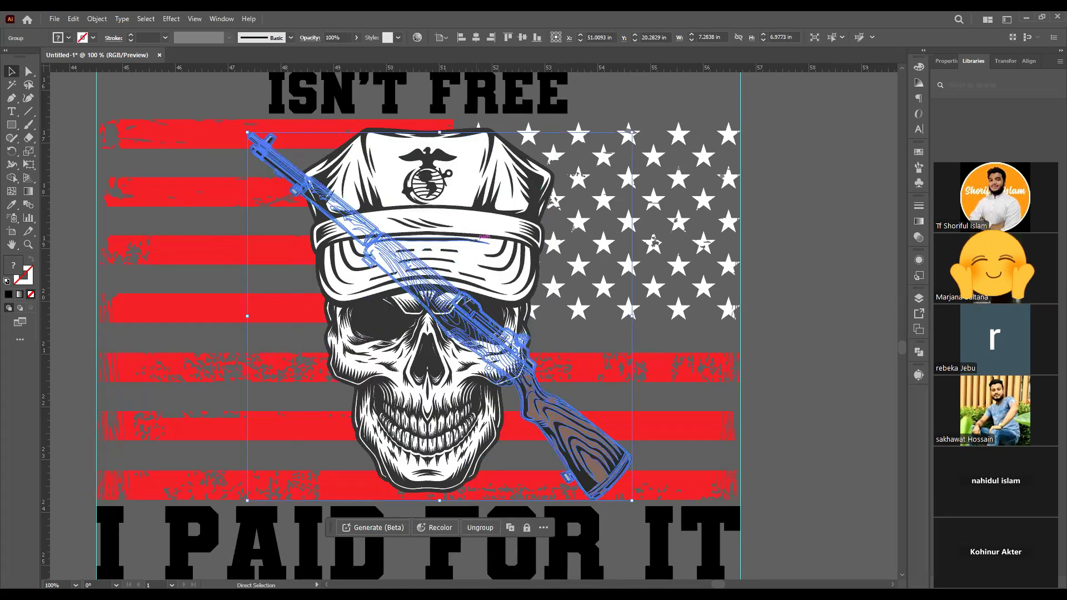
{"action": "left_click", "coordinate": [830, 363]}
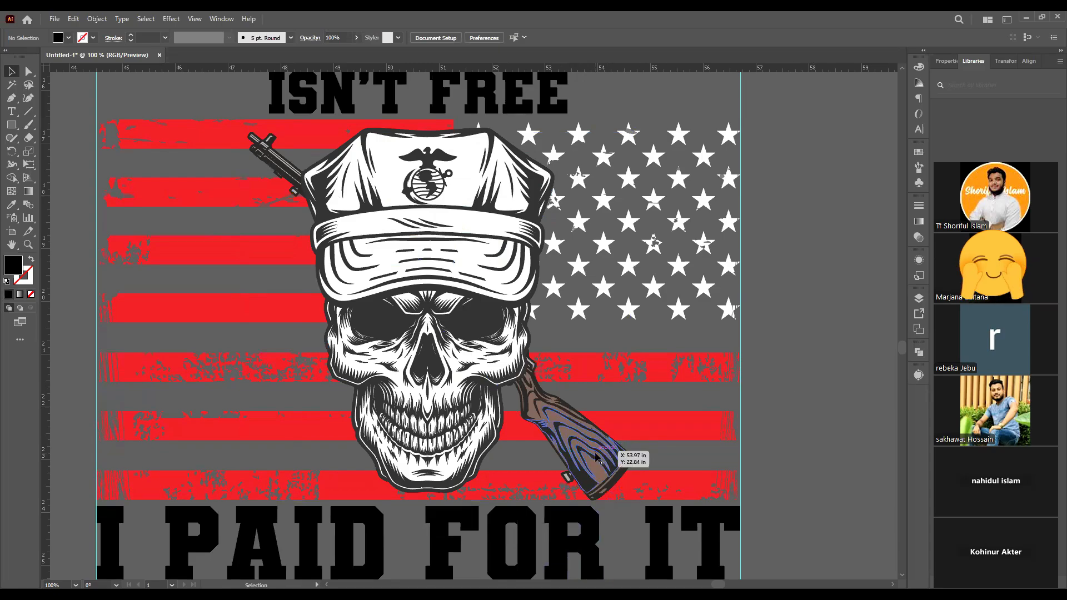
{"action": "scroll", "coordinate": [596, 457], "scroll_direction": "down", "scroll_amount": 1}
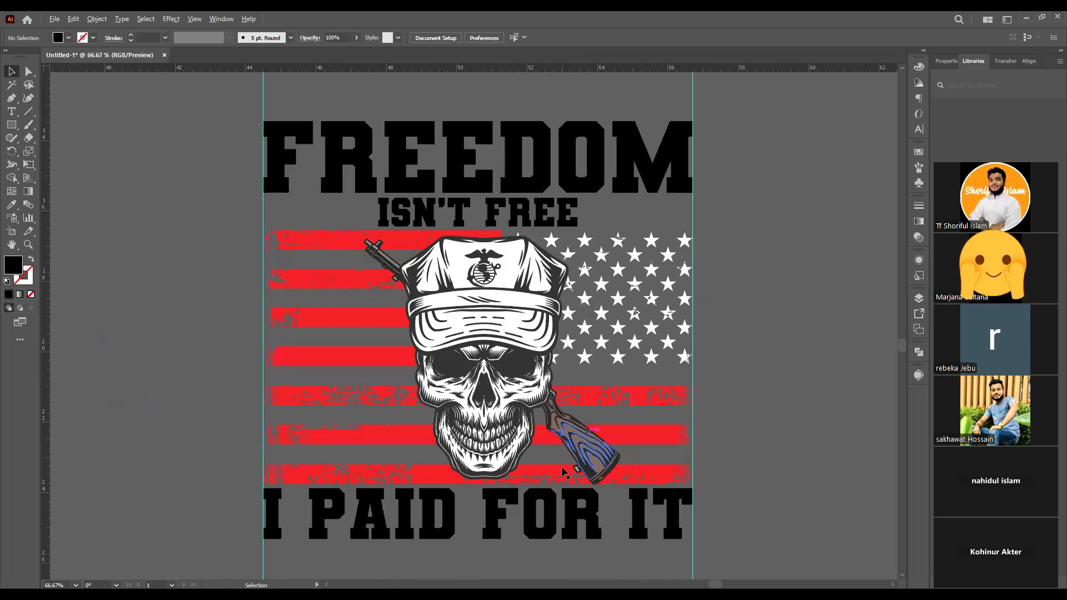
Reflect a copy of the rifle across the vertical axis to form a crossed pair behind the skull.
{"action": "scroll", "coordinate": [600, 439], "scroll_direction": "up", "scroll_amount": 1}
{"action": "left_click", "coordinate": [597, 439]}
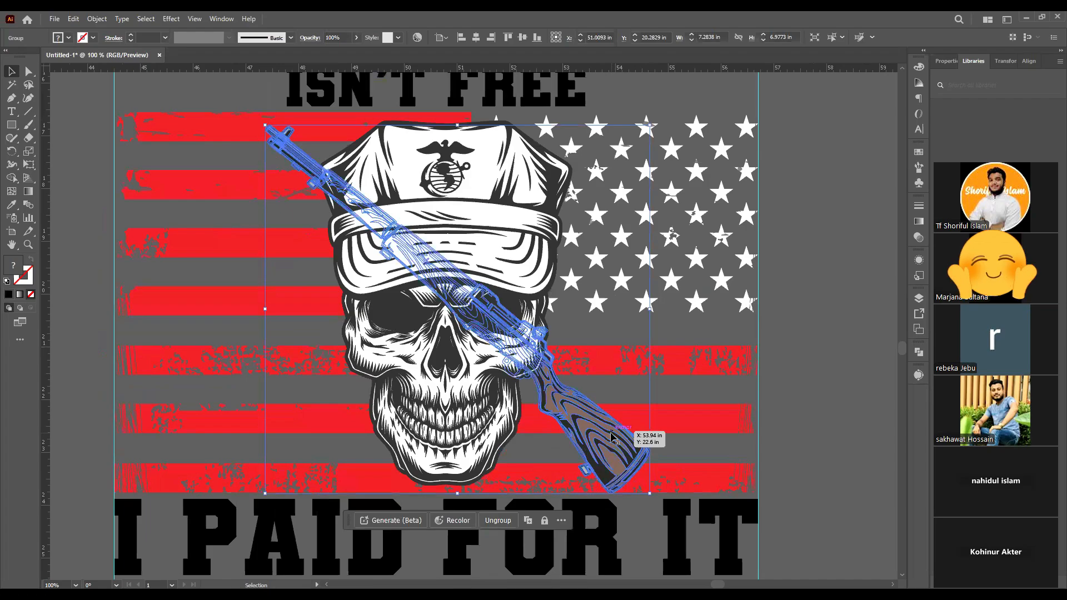
{"action": "right_click", "coordinate": [592, 434]}
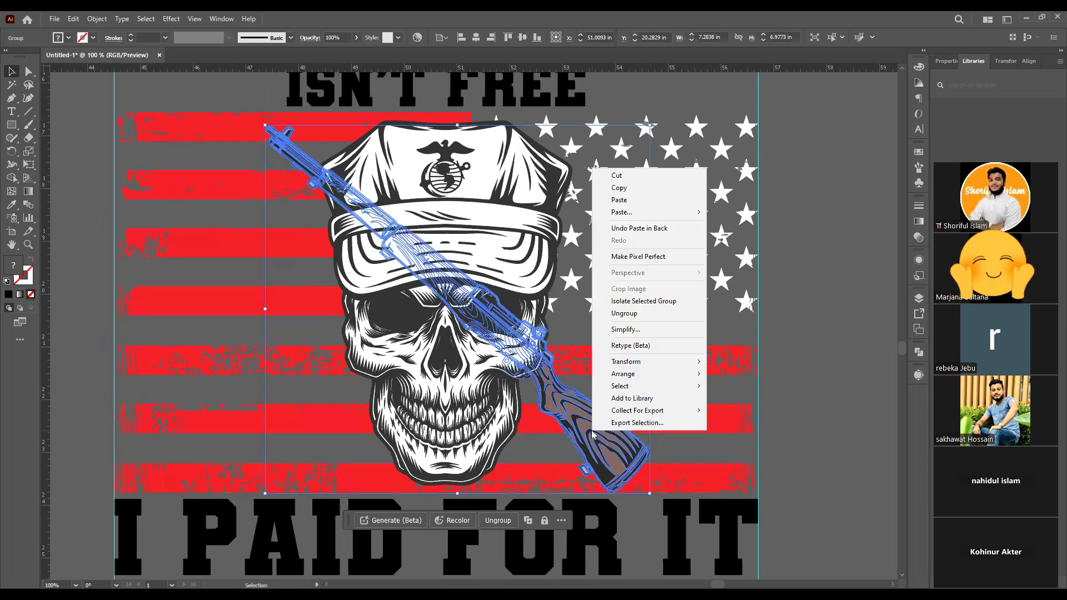
{"action": "mouse_move", "coordinate": [611, 367]}
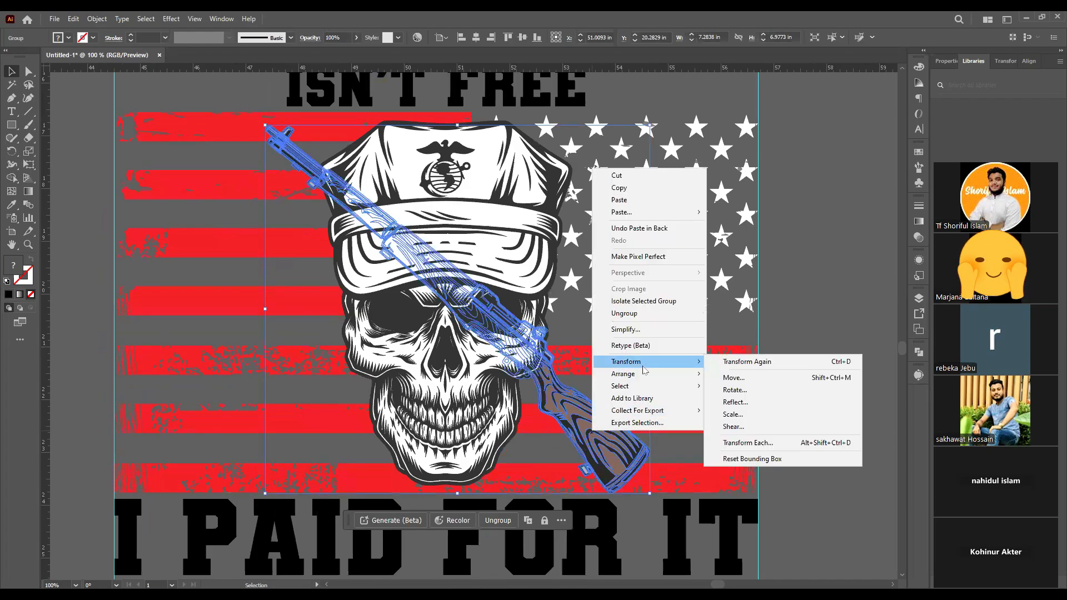
{"action": "left_click", "coordinate": [737, 402]}
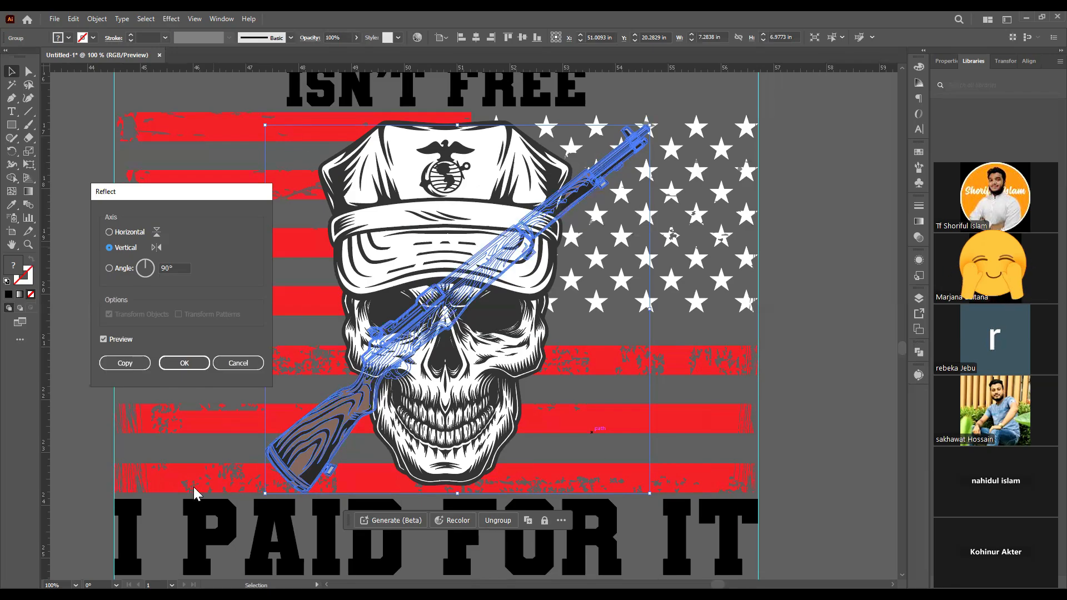
{"action": "left_click", "coordinate": [127, 365]}
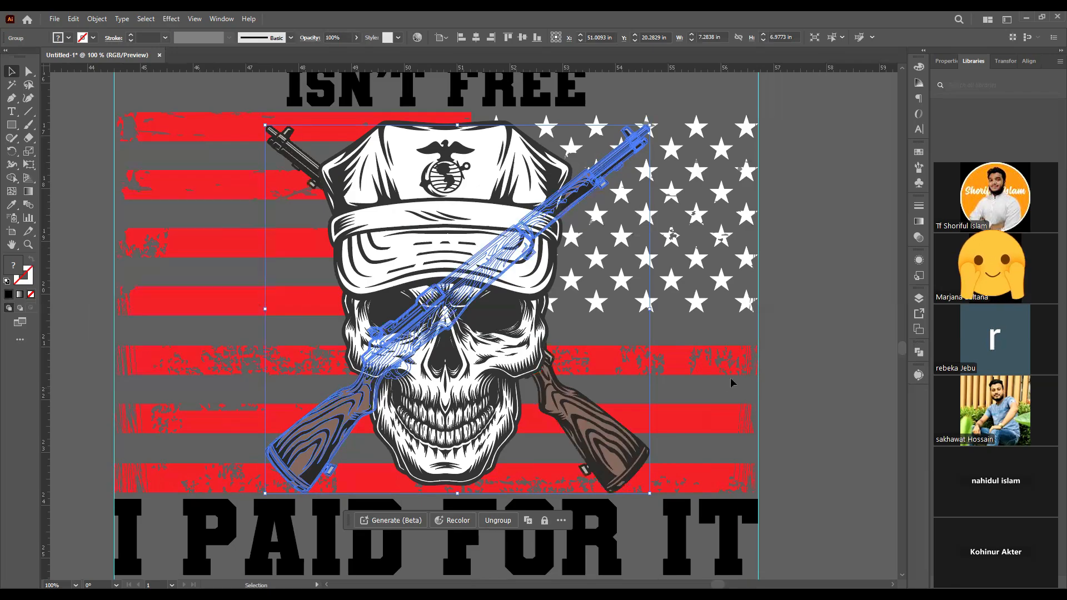
{"action": "left_click", "coordinate": [832, 358]}
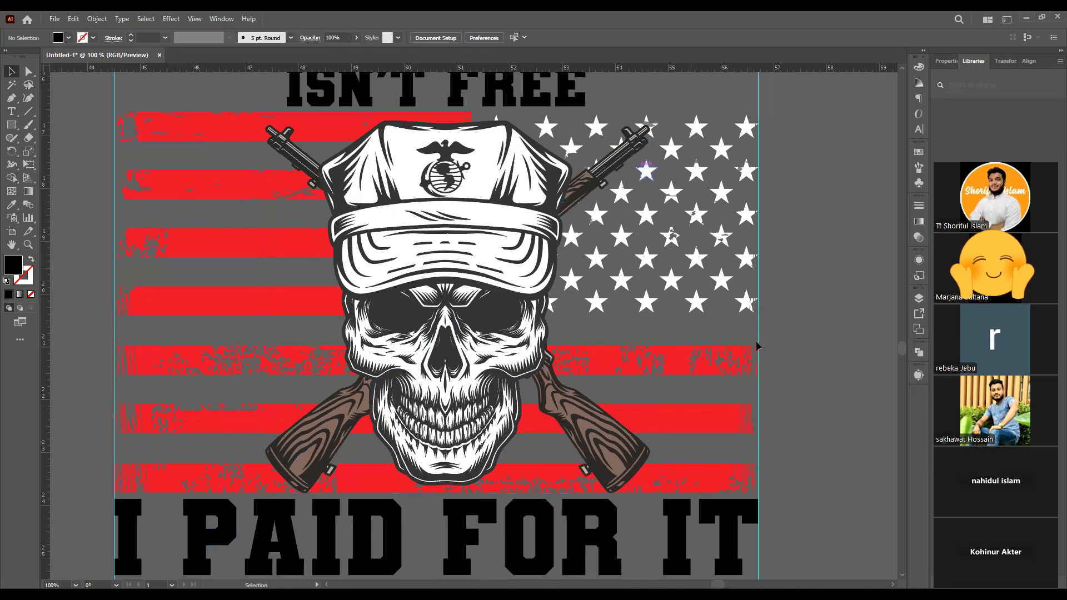
Group the two crossed rifles and add the skull to the selection.
{"action": "left_click_drag", "start_coordinate": [815, 342], "coordinate": [753, 331]}
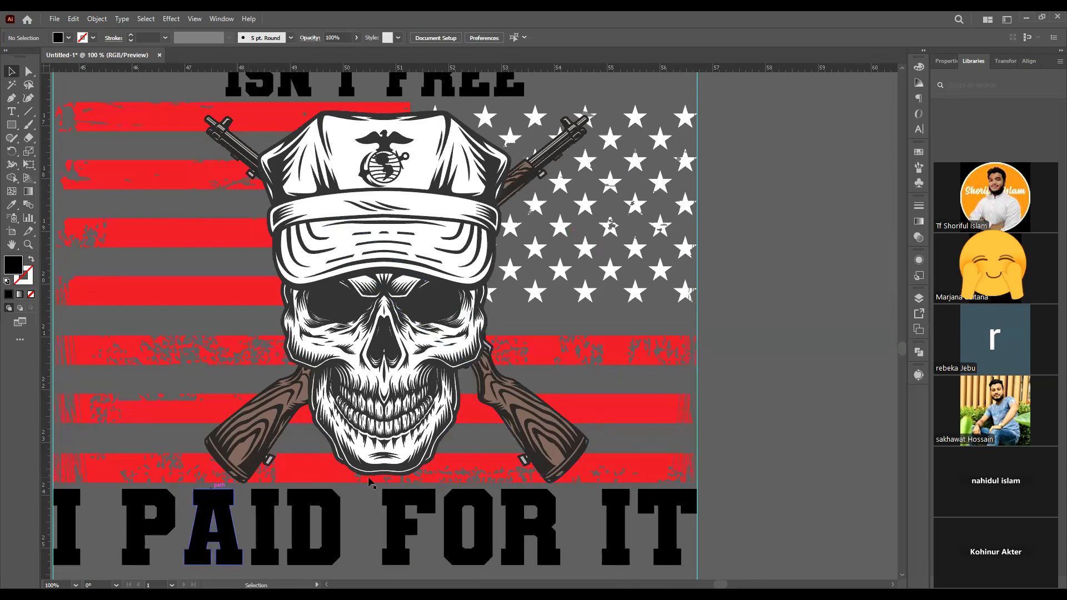
{"action": "left_click", "coordinate": [538, 439]}
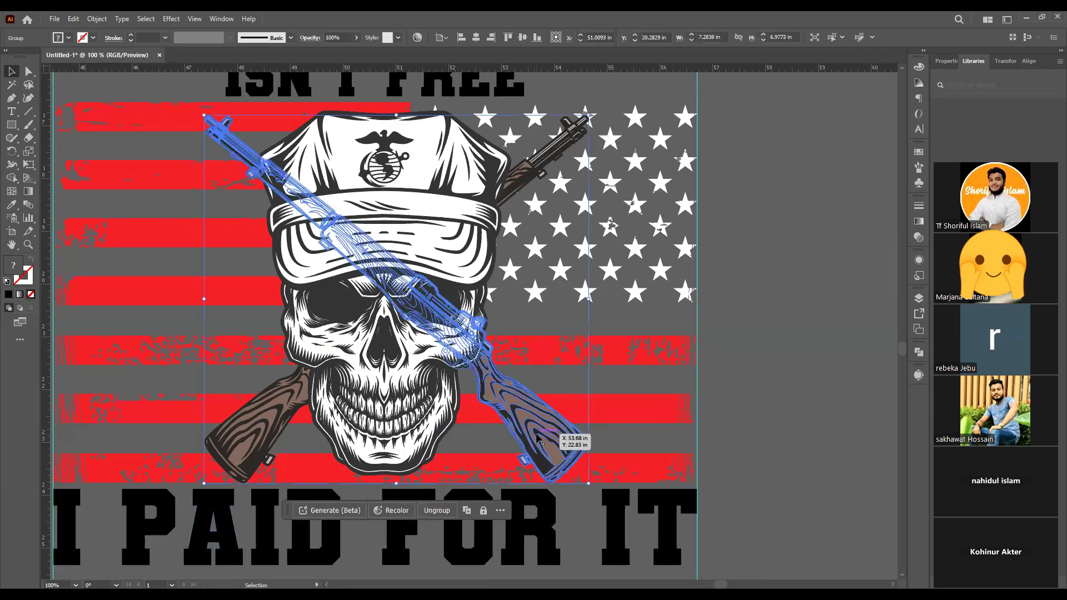
{"action": "left_click", "coordinate": [259, 439], "text": "shift"}
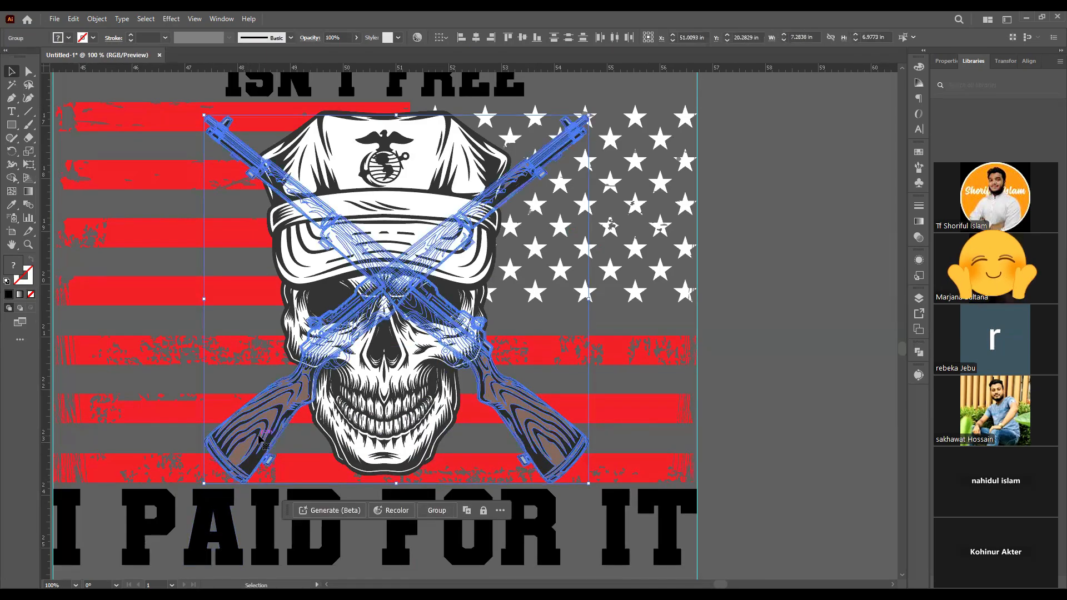
{"action": "left_click", "coordinate": [437, 510]}
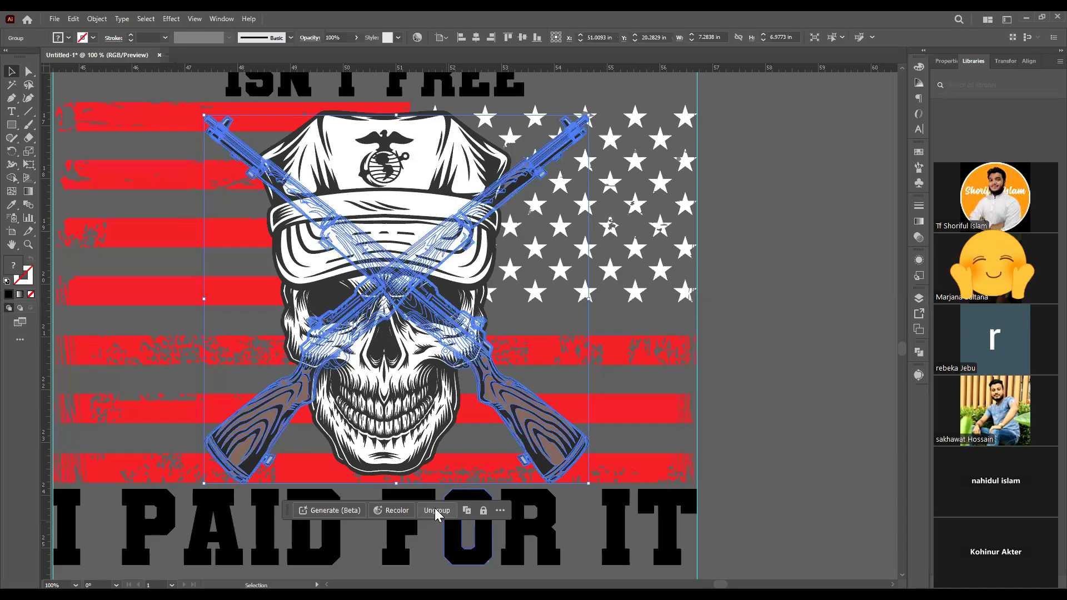
{"action": "left_click", "coordinate": [385, 380], "text": "shift"}
{"action": "left_click_drag", "start_coordinate": [385, 379], "coordinate": [436, 410]}
{"action": "scroll", "coordinate": [437, 409], "scroll_direction": "down", "scroll_amount": 2}
{"action": "left_click_drag", "start_coordinate": [436, 356], "coordinate": [524, 383]}
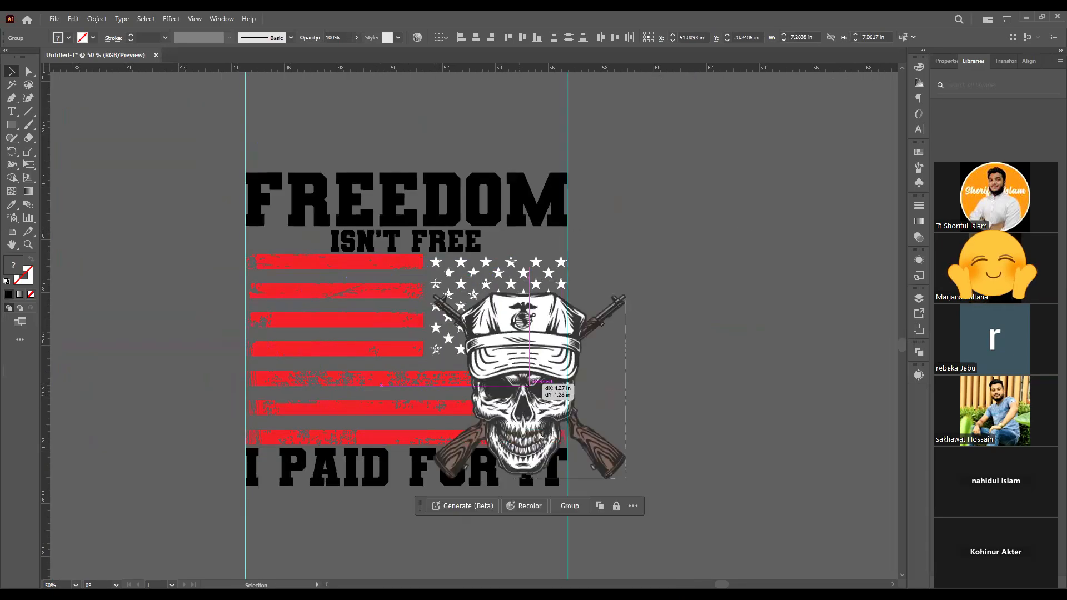
{"action": "key", "text": "ctrl+z"}
{"action": "key", "text": "ctrl+z"}
Center the rifle group on the skull horizontally and vertically, using the skull as the key object.
{"action": "scroll", "coordinate": [417, 356], "scroll_direction": "up", "scroll_amount": 2}
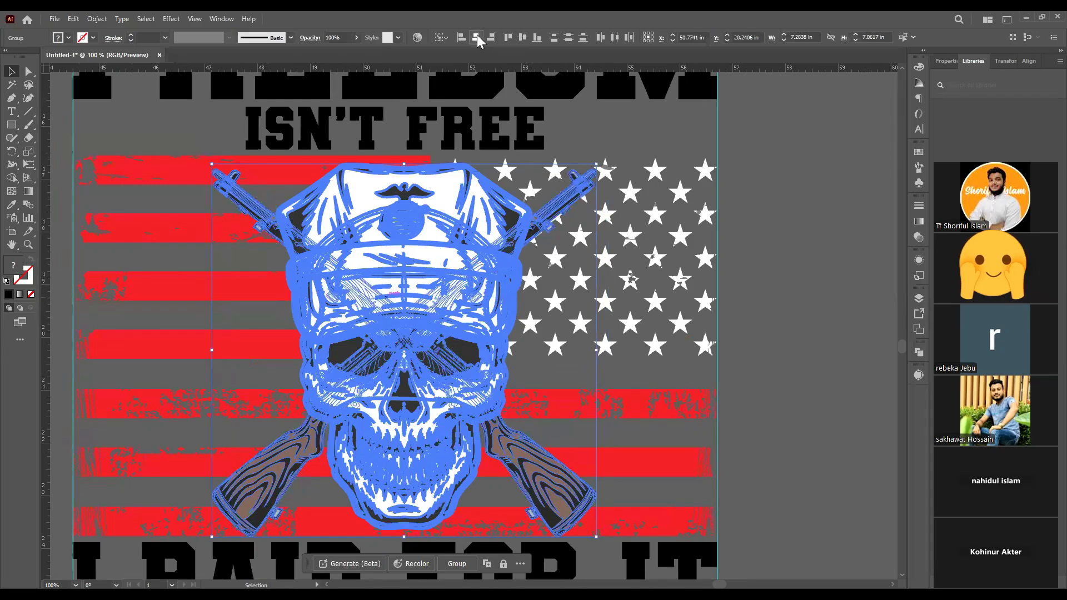
{"action": "left_click", "coordinate": [522, 37]}
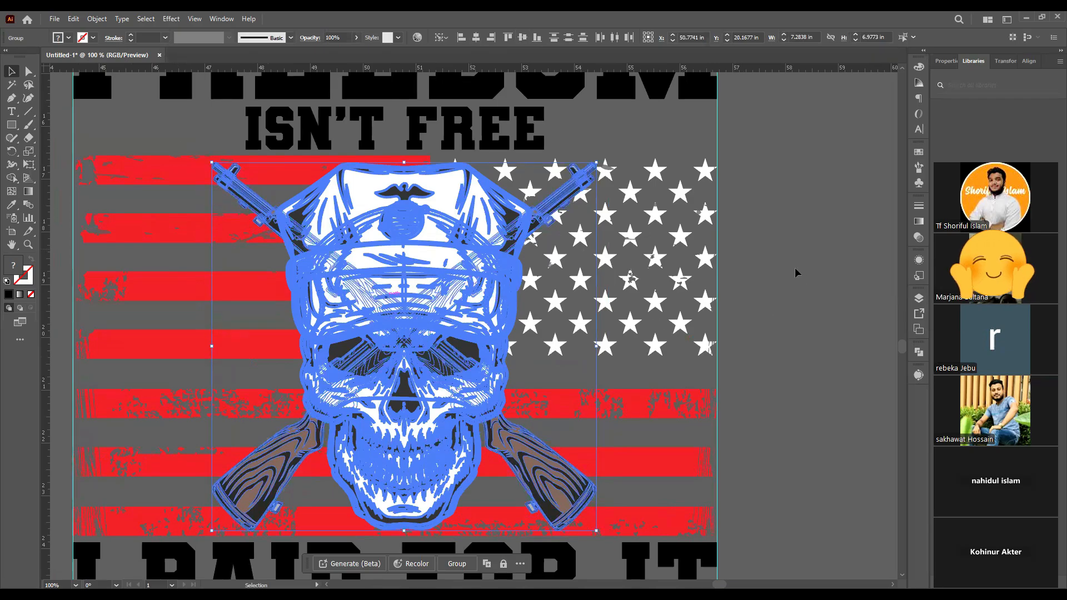
{"action": "left_click", "coordinate": [758, 313]}
Select the skull together with the crossed rifles behind it and group them.
{"action": "left_click_drag", "start_coordinate": [595, 374], "coordinate": [627, 361]}
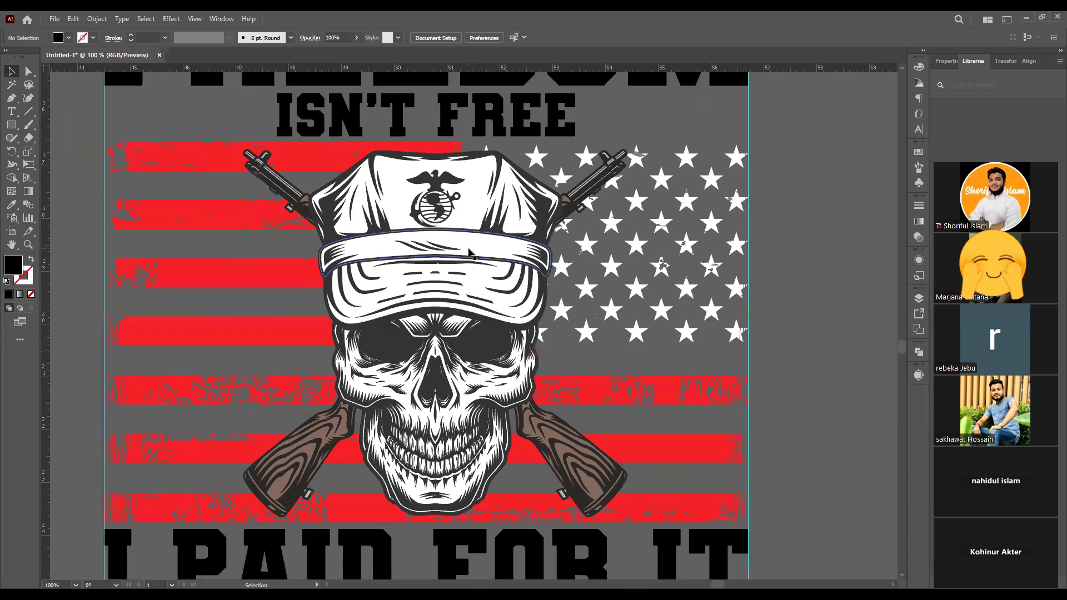
{"action": "scroll", "coordinate": [455, 334], "scroll_direction": "down", "scroll_amount": 1, "text": "alt"}
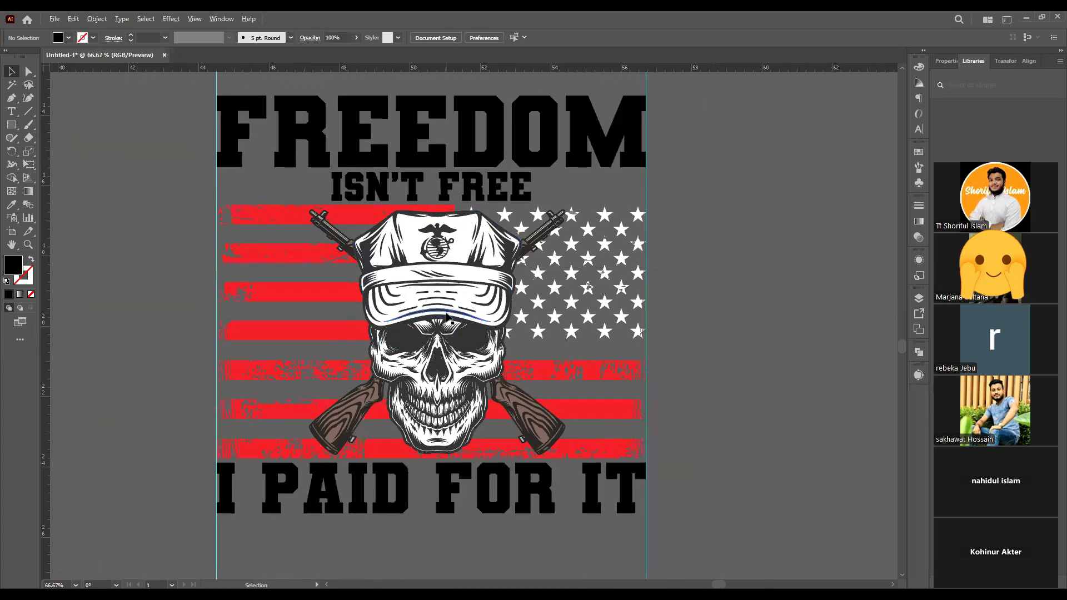
{"action": "scroll", "coordinate": [447, 317], "scroll_direction": "up", "scroll_amount": 1}
{"action": "left_click", "coordinate": [446, 291]}
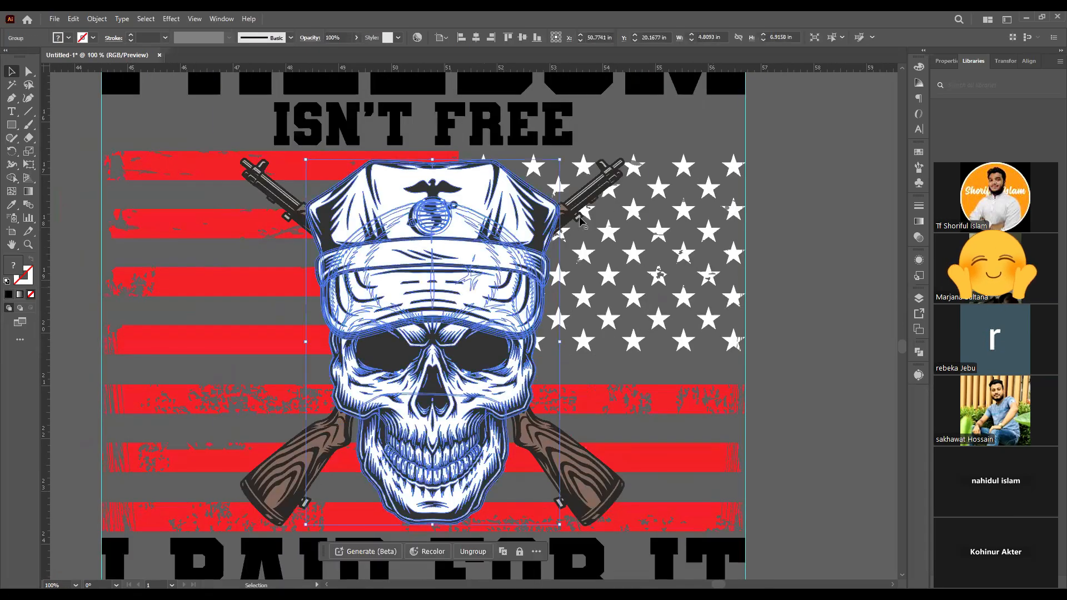
{"action": "left_click", "coordinate": [587, 200], "text": "shift"}
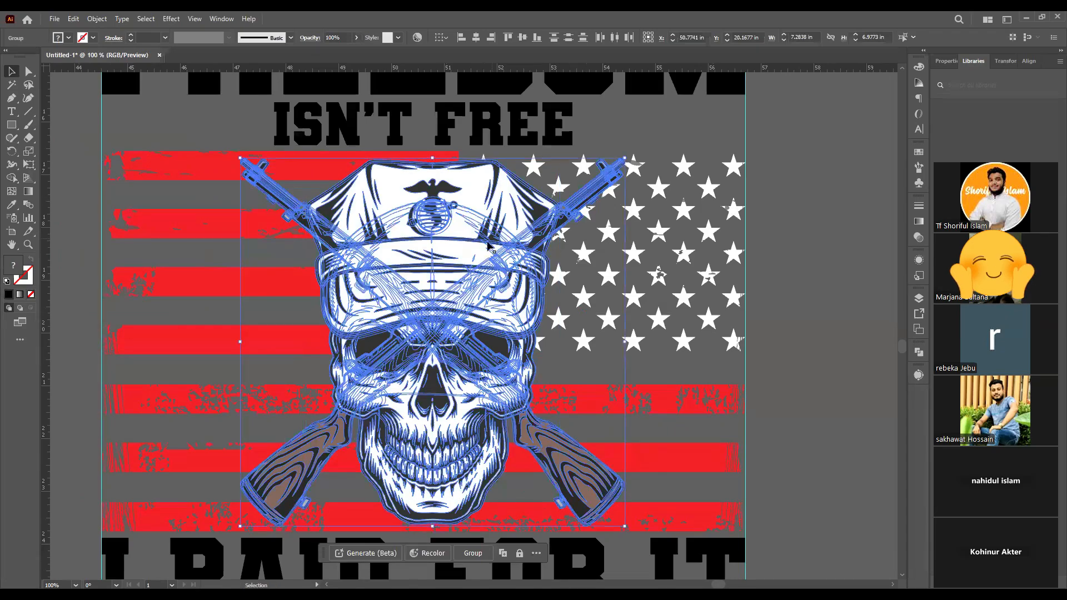
{"action": "left_click", "coordinate": [473, 553]}
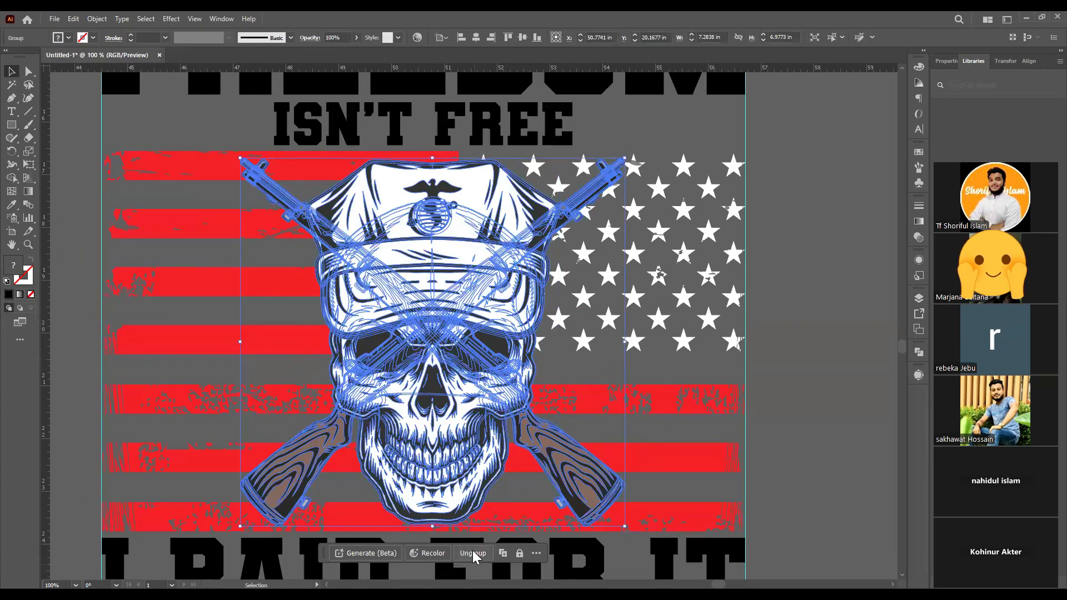
{"action": "left_click", "coordinate": [667, 405], "text": "shift"}
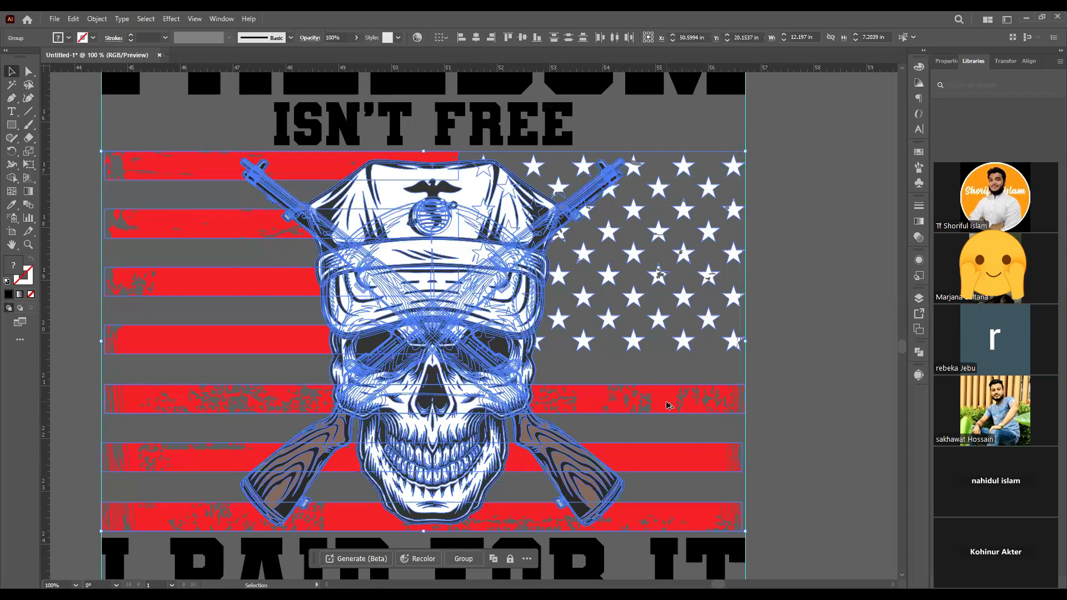
{"action": "key", "text": "ctrl+minus"}
{"action": "key", "text": "ctrl+minus"}
{"action": "left_click_drag", "start_coordinate": [454, 385], "coordinate": [337, 389]}
{"action": "key", "text": "ctrl+z"}
{"action": "left_click", "coordinate": [764, 363]}
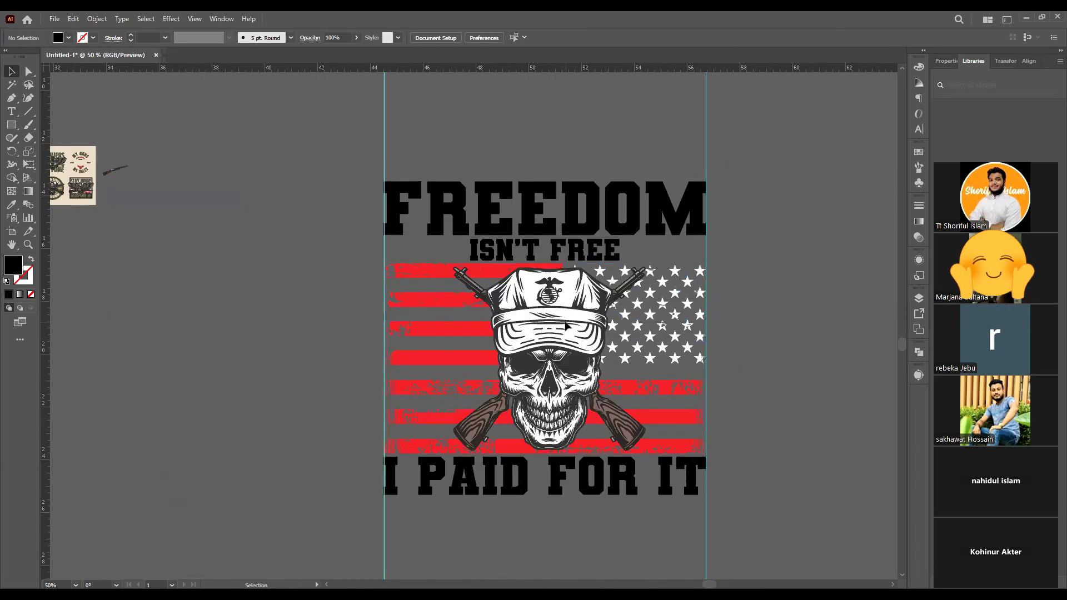
Center the skull-and-rifles group horizontally on the flag, using the flag as the key object.
{"action": "left_click", "coordinate": [595, 333]}
{"action": "left_click", "coordinate": [674, 418]}
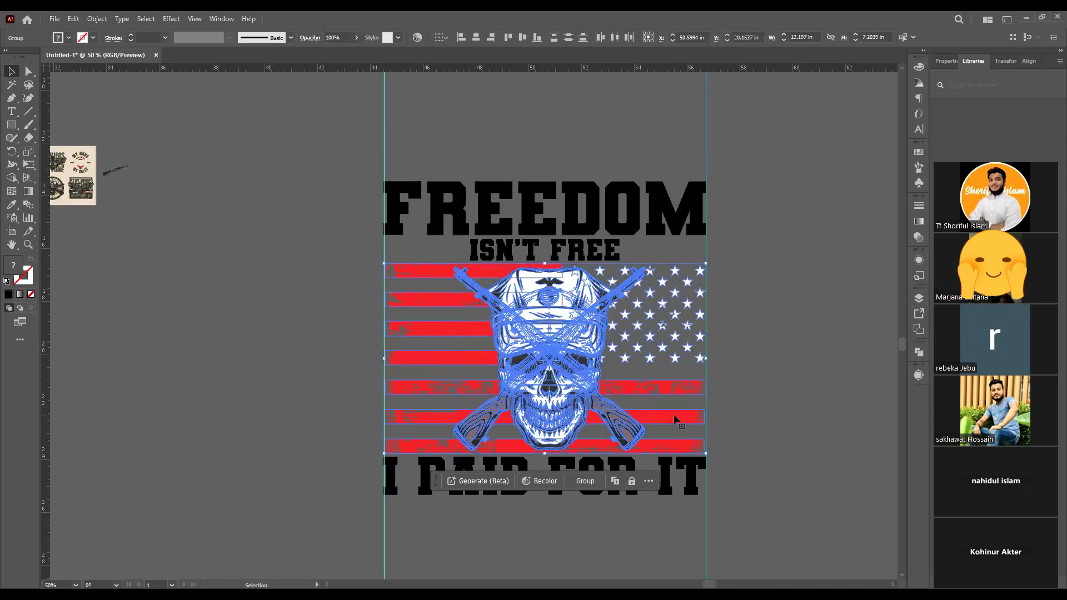
{"action": "left_click_drag", "start_coordinate": [674, 419], "coordinate": [309, 417]}
{"action": "key", "text": "ctrl+z"}
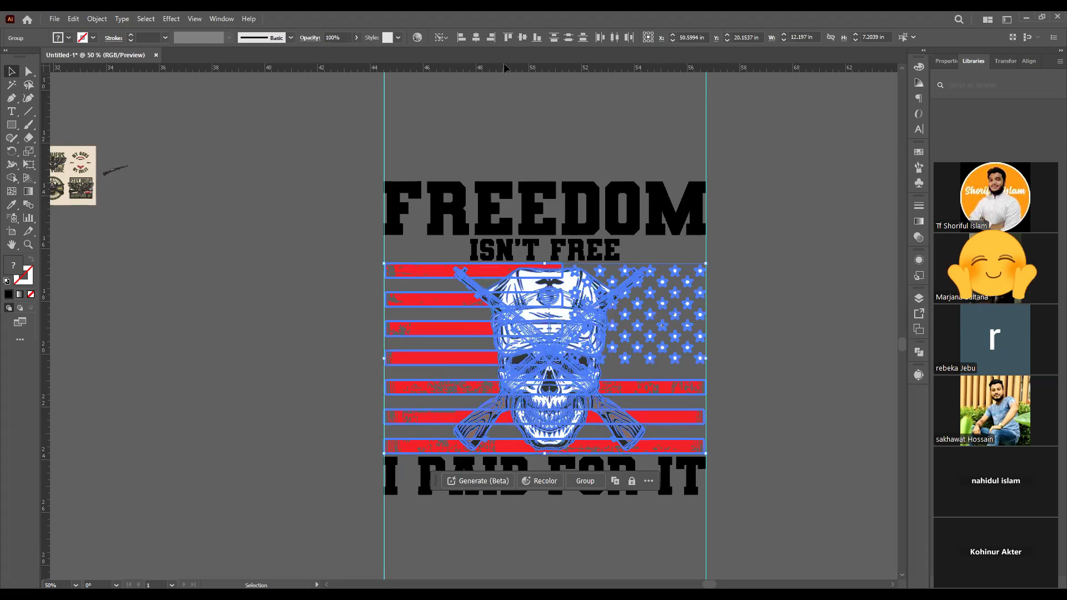
{"action": "left_click", "coordinate": [475, 39]}
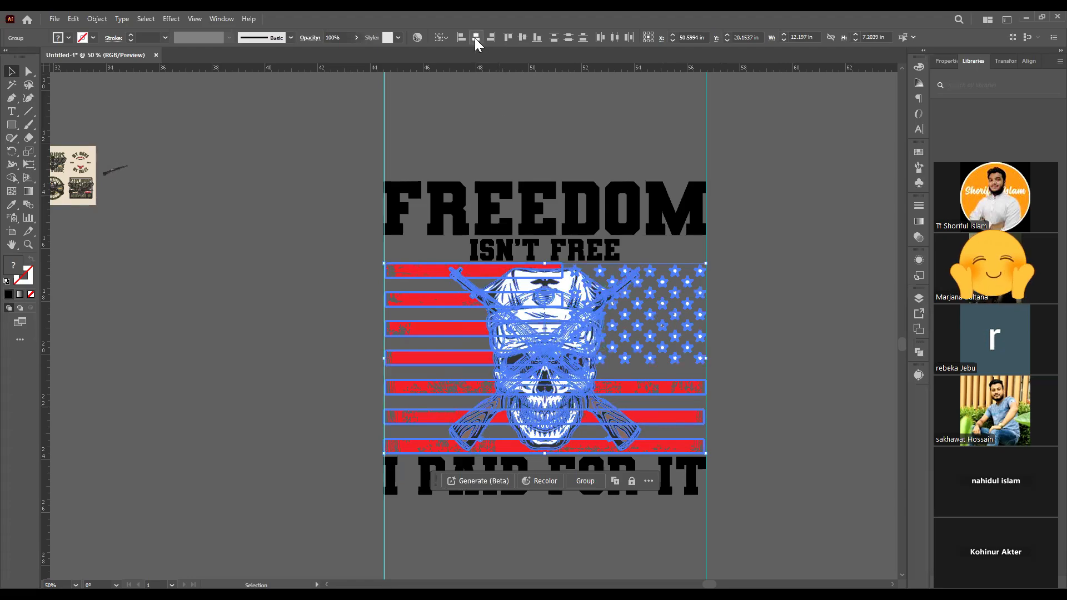
{"action": "left_click", "coordinate": [808, 384]}
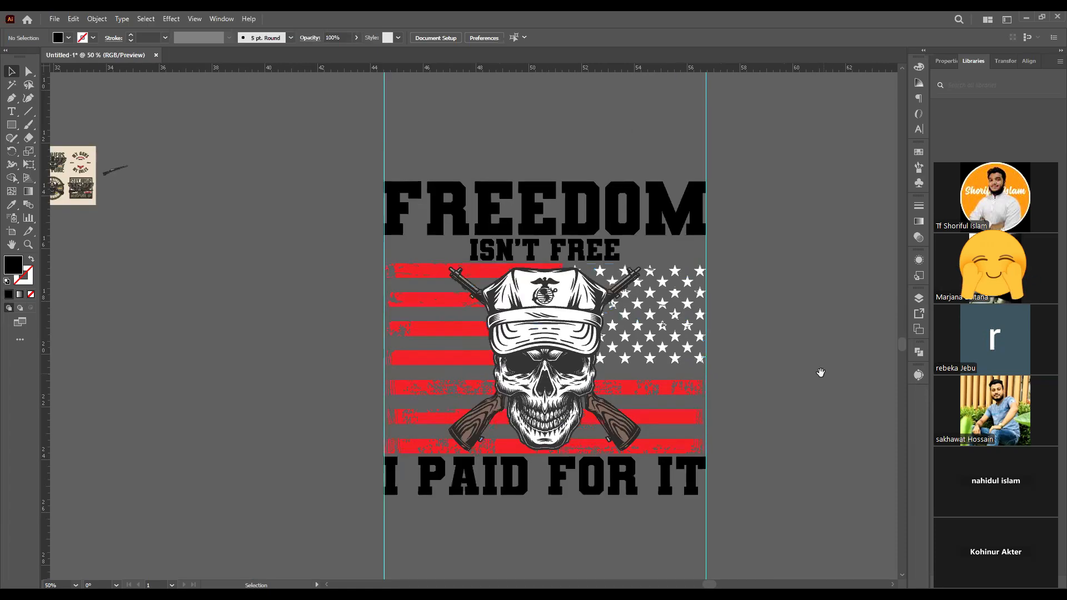
Examine the composed design up close, checking how the rifles and skull stand out against the flag.
{"action": "left_click_drag", "start_coordinate": [820, 373], "coordinate": [730, 342]}
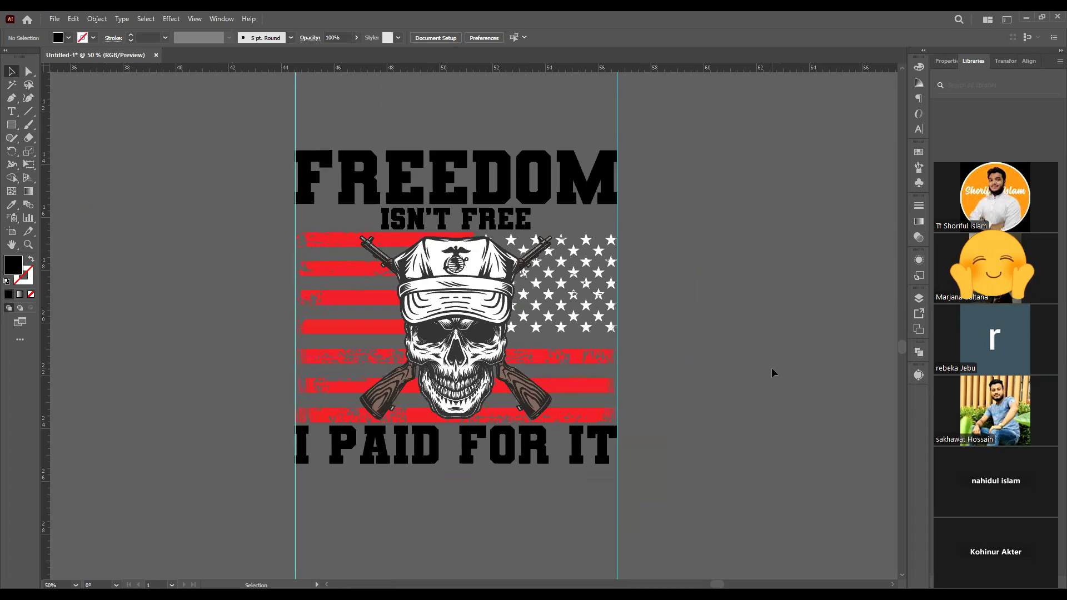
{"action": "key", "text": "ctrl+plus"}
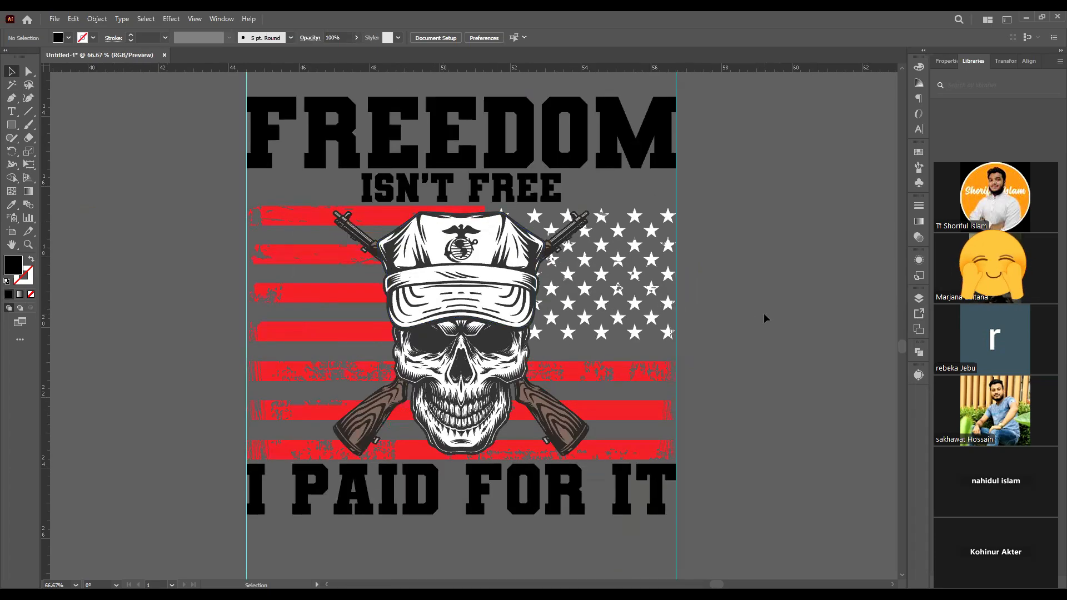
{"action": "key", "text": "ctrl+plus"}
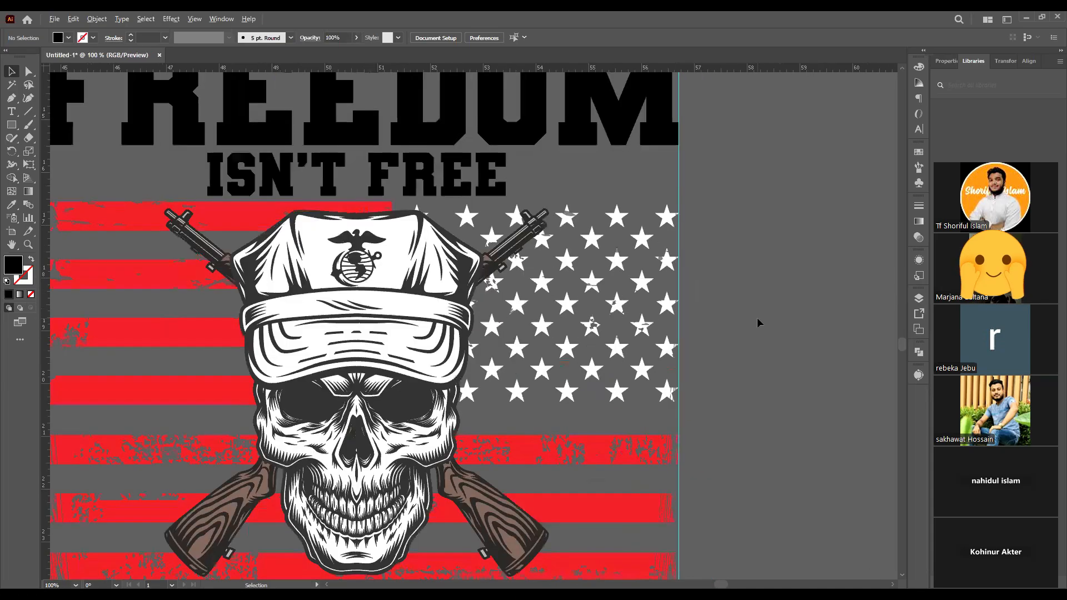
{"action": "scroll", "coordinate": [776, 259], "scroll_direction": "down", "scroll_amount": 2}
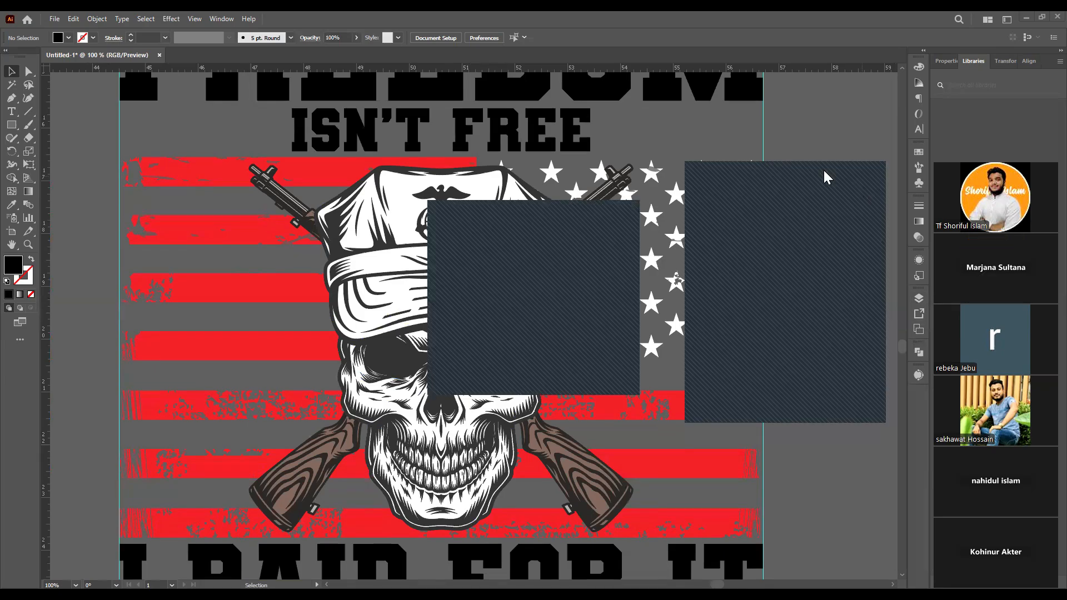
{"action": "scroll", "coordinate": [793, 335], "scroll_direction": "down", "scroll_amount": 1}
{"action": "scroll", "coordinate": [794, 336], "scroll_direction": "down", "scroll_amount": 1}
{"action": "left_click_drag", "start_coordinate": [793, 335], "coordinate": [794, 374]}
{"action": "scroll", "coordinate": [729, 369], "scroll_direction": "up", "scroll_amount": 1}
{"action": "scroll", "coordinate": [542, 524], "scroll_direction": "up", "scroll_amount": 2}
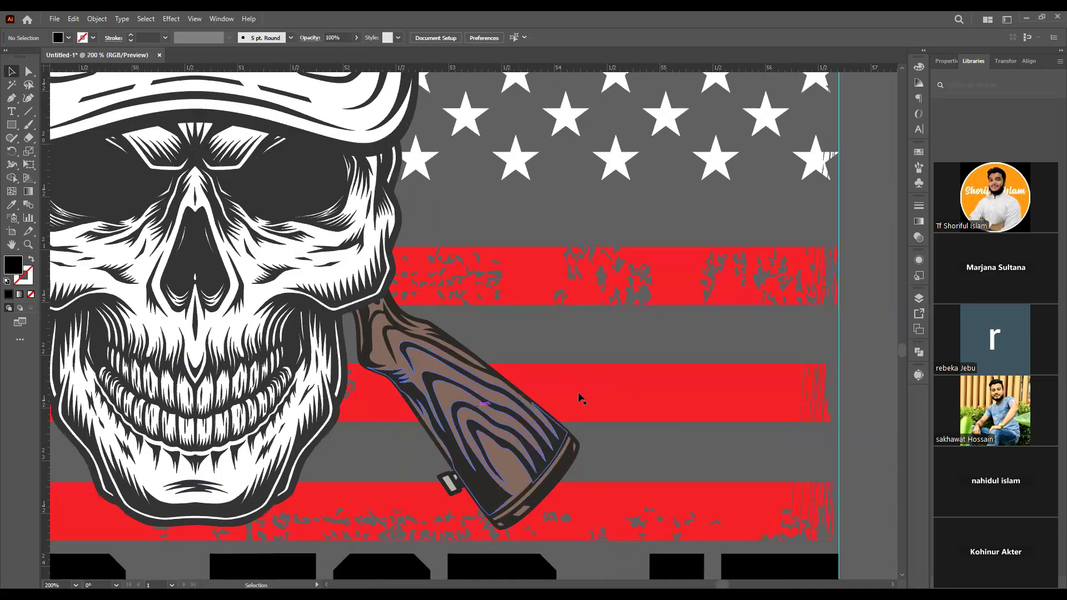
{"action": "scroll", "coordinate": [636, 388], "scroll_direction": "down", "scroll_amount": 2}
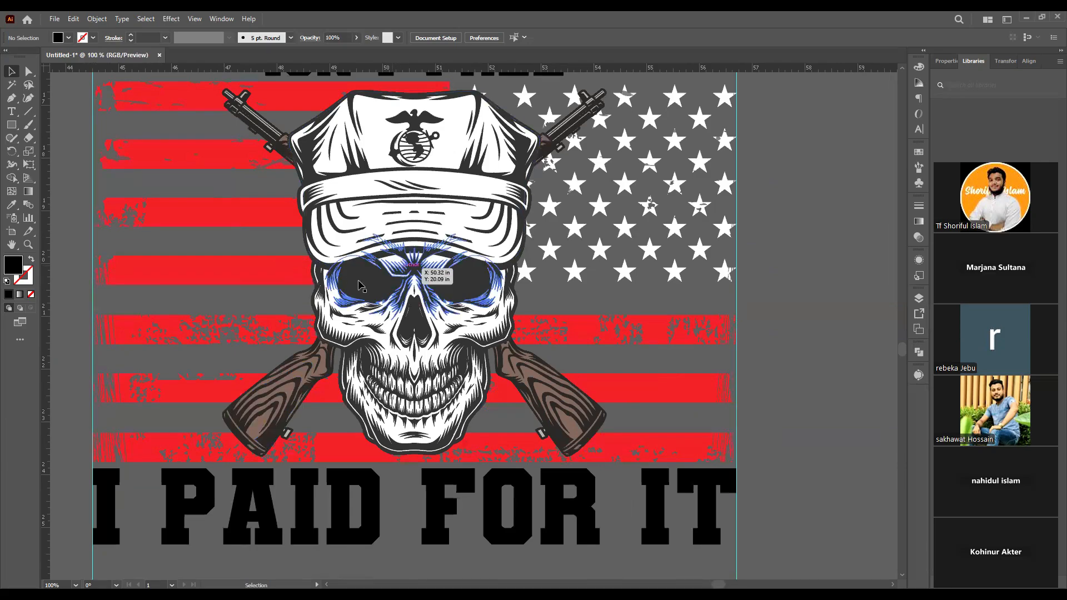
{"action": "scroll", "coordinate": [807, 378], "scroll_direction": "up", "scroll_amount": 1}
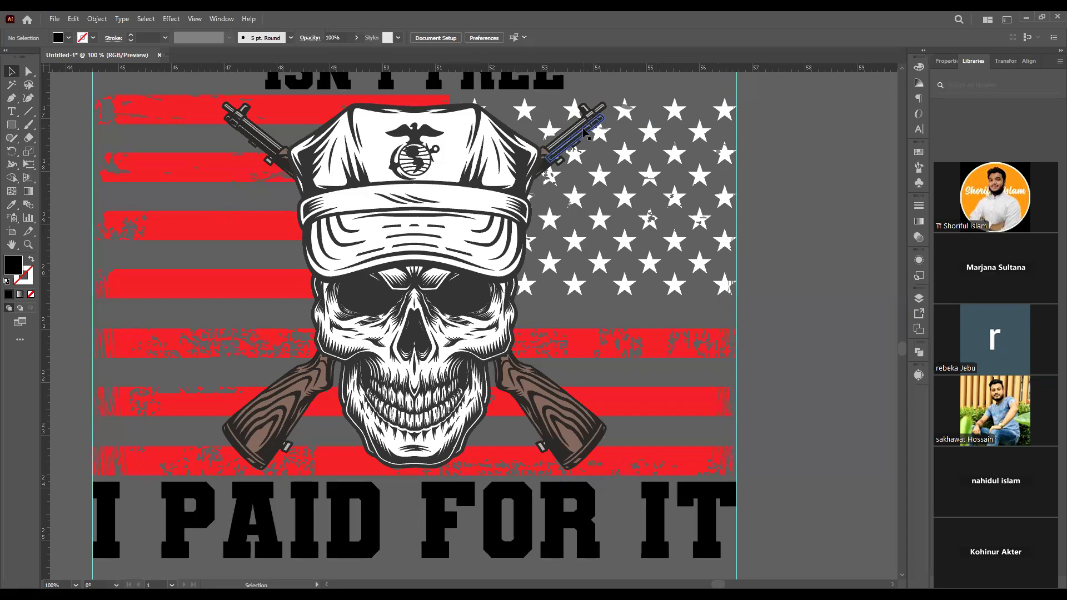
Ungroup the skull and rifles, keeping only the crossed rifle pair selected in its original position.
{"action": "left_click", "coordinate": [558, 165]}
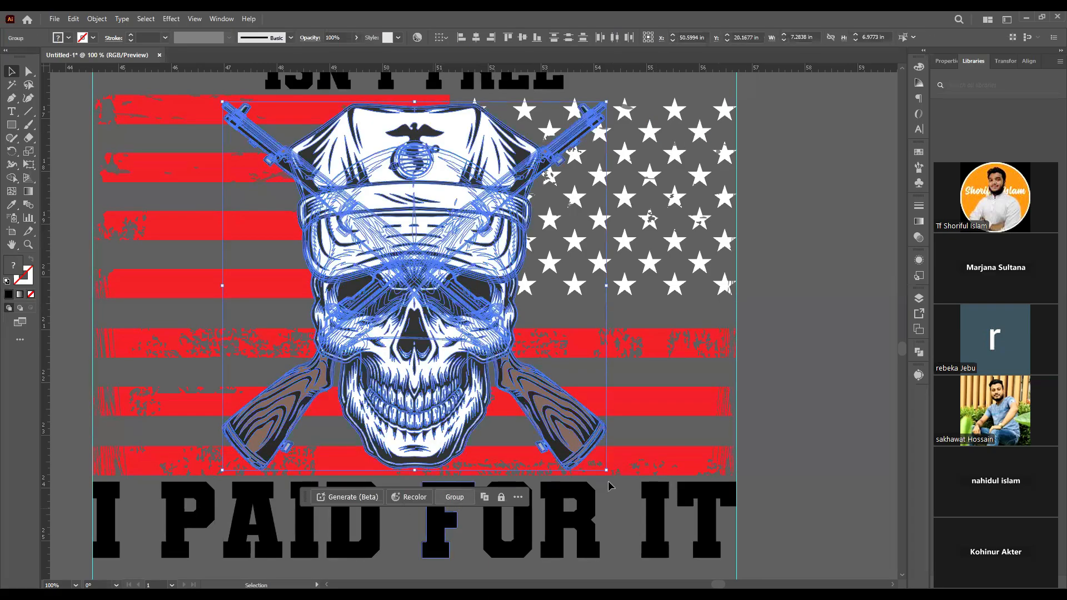
{"action": "left_click", "coordinate": [442, 503]}
{"action": "left_click_drag", "start_coordinate": [581, 144], "coordinate": [755, 184]}
{"action": "key", "text": "ctrl+z"}
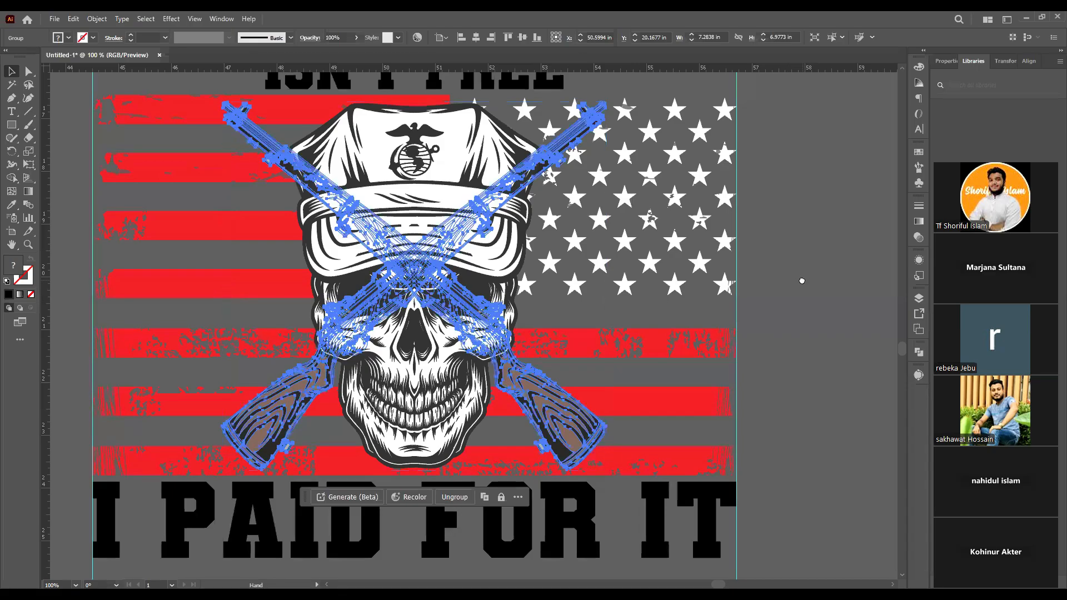
{"action": "left_click_drag", "start_coordinate": [817, 254], "coordinate": [801, 281]}
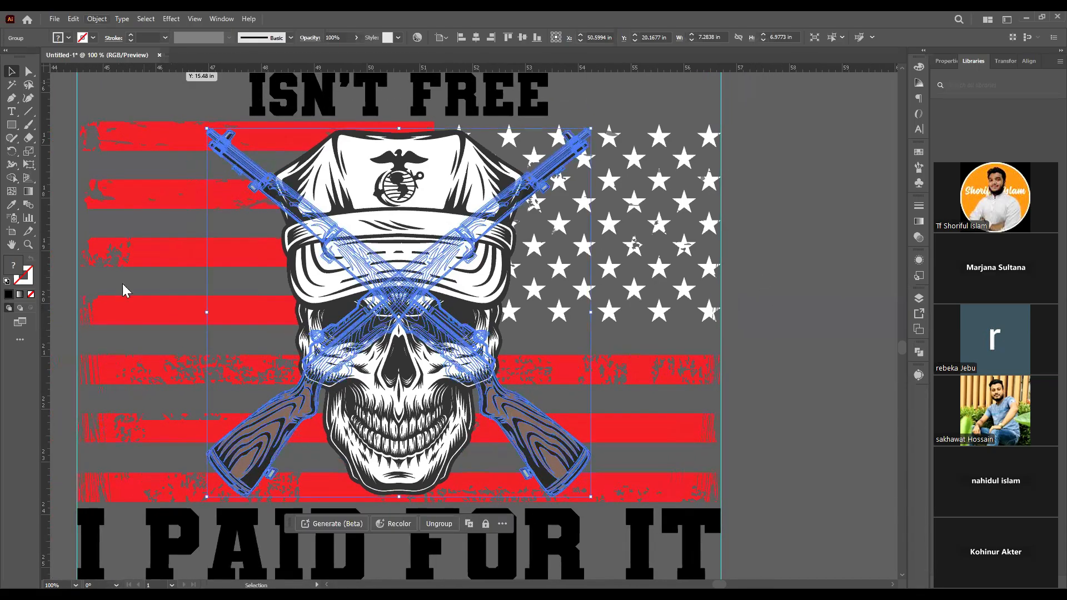
{"action": "left_click", "coordinate": [96, 18]}
{"action": "mouse_move", "coordinate": [123, 295]}
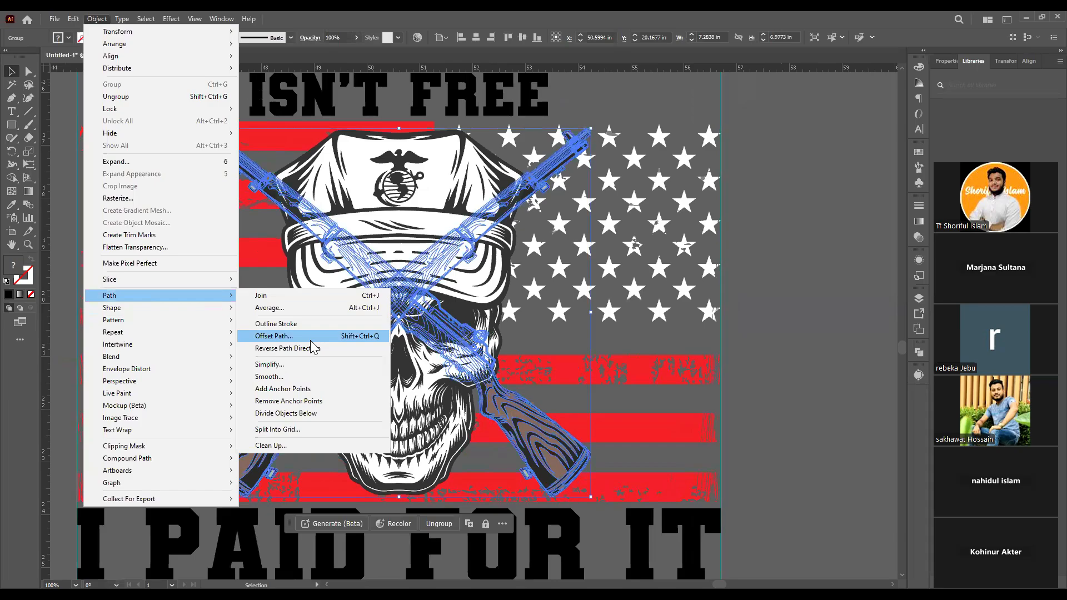
{"action": "left_click", "coordinate": [273, 337]}
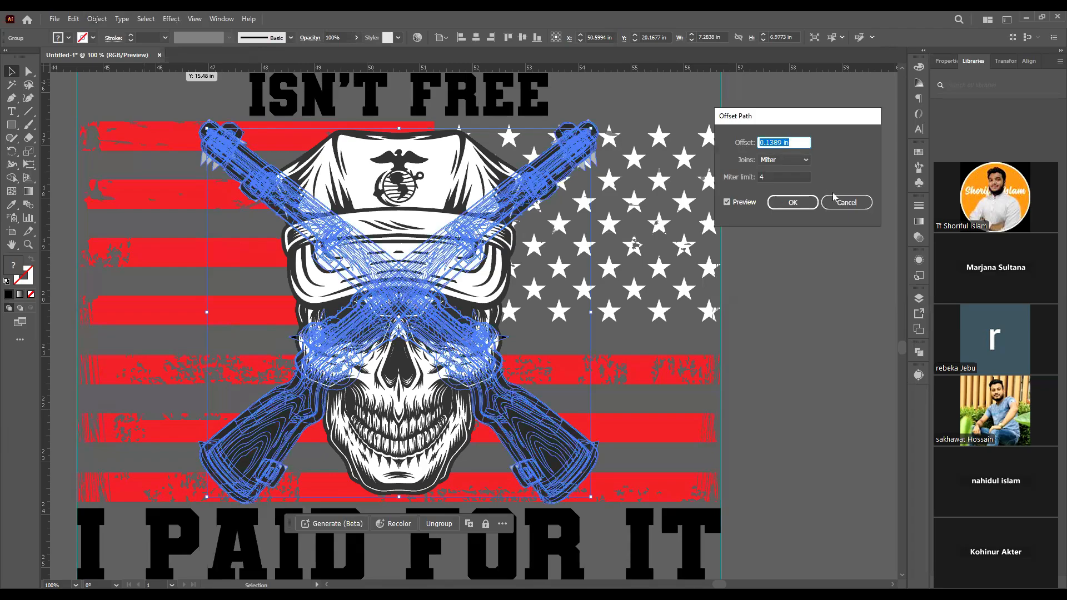
{"action": "left_click", "coordinate": [842, 205]}
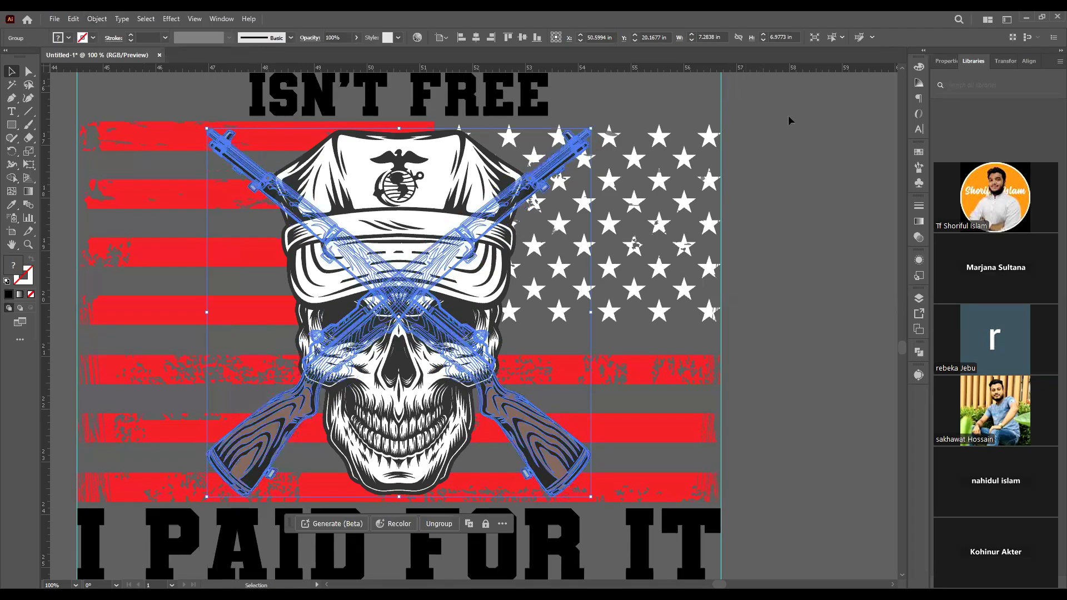
Deselect the rifles and switch the ruler units to pixels.
{"action": "left_click", "coordinate": [788, 116]}
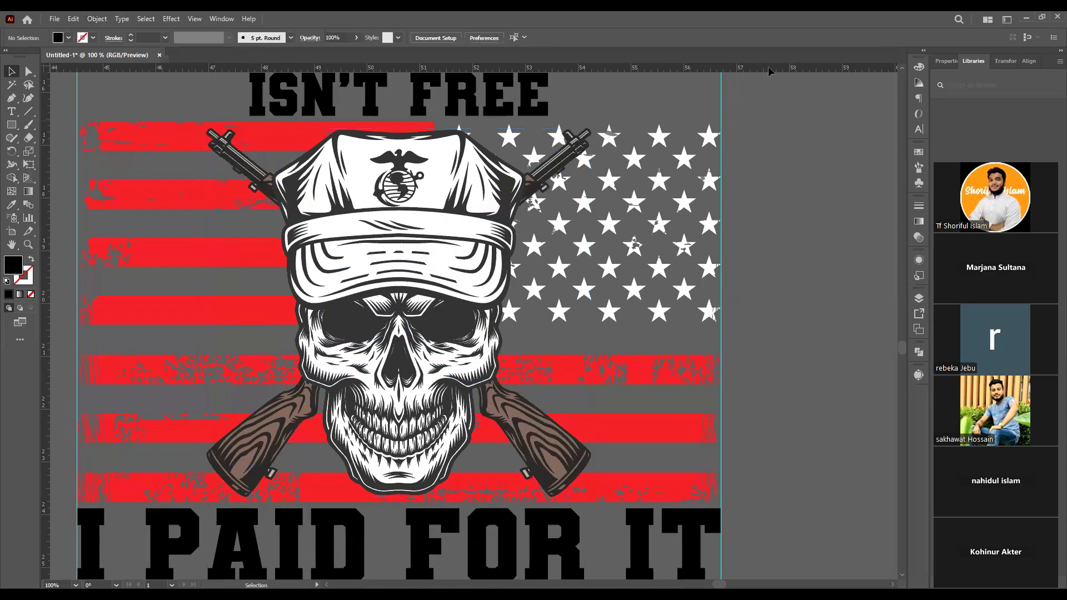
{"action": "right_click", "coordinate": [769, 72]}
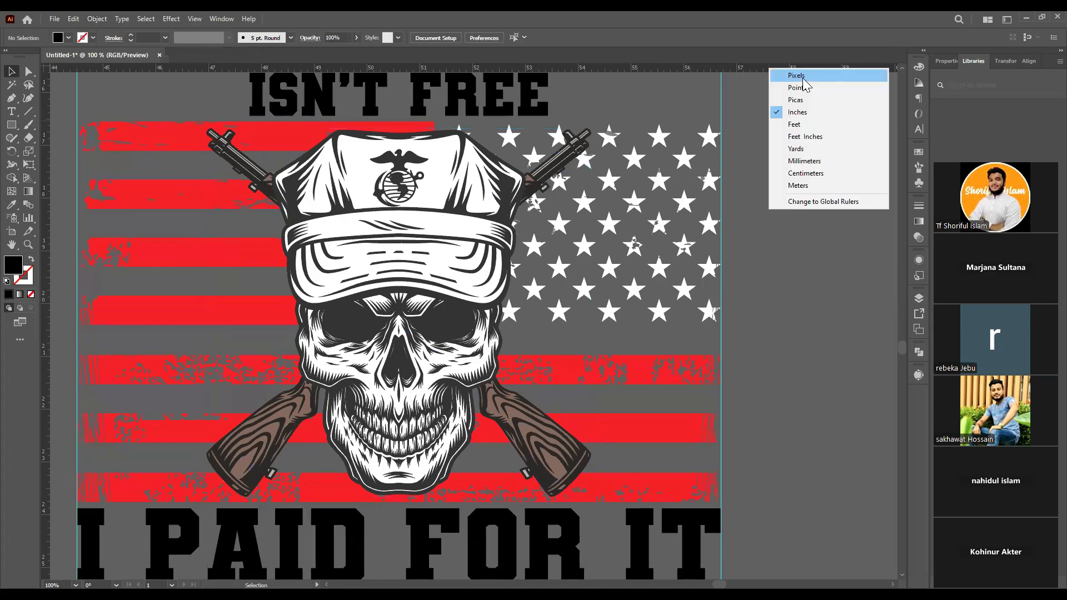
{"action": "left_click", "coordinate": [800, 78]}
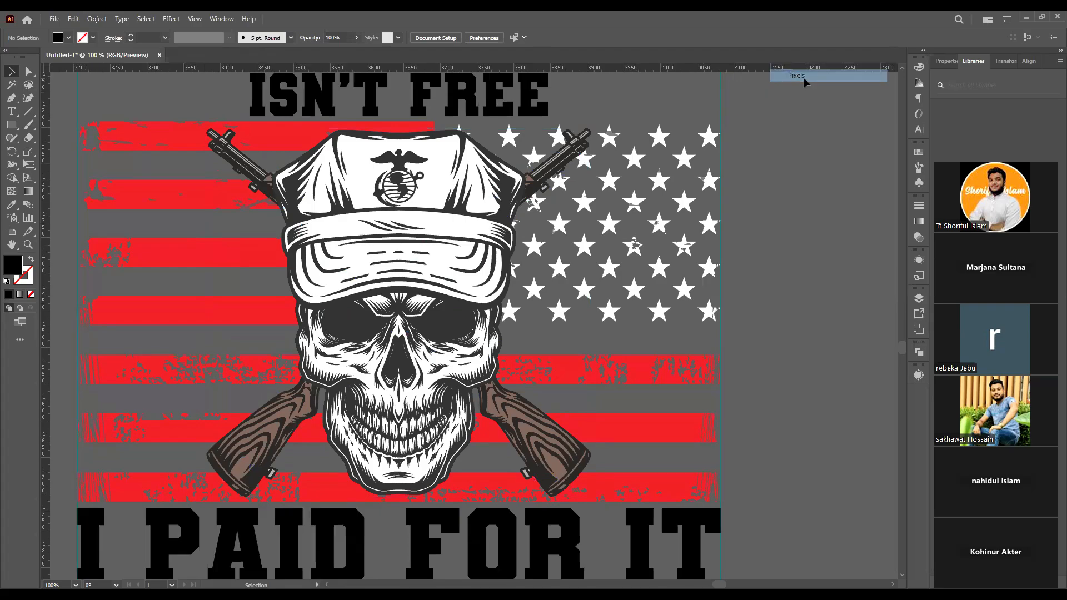
Start an Offset Path on the crossed rifles with preview on and set the offset to 4 px.
{"action": "left_click", "coordinate": [571, 154]}
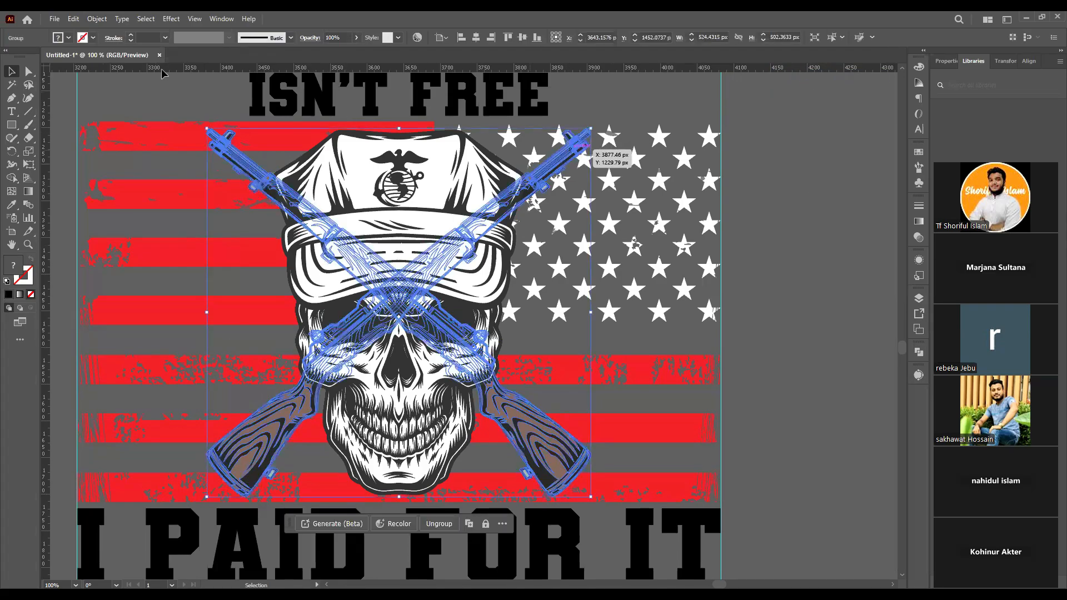
{"action": "left_click", "coordinate": [97, 19]}
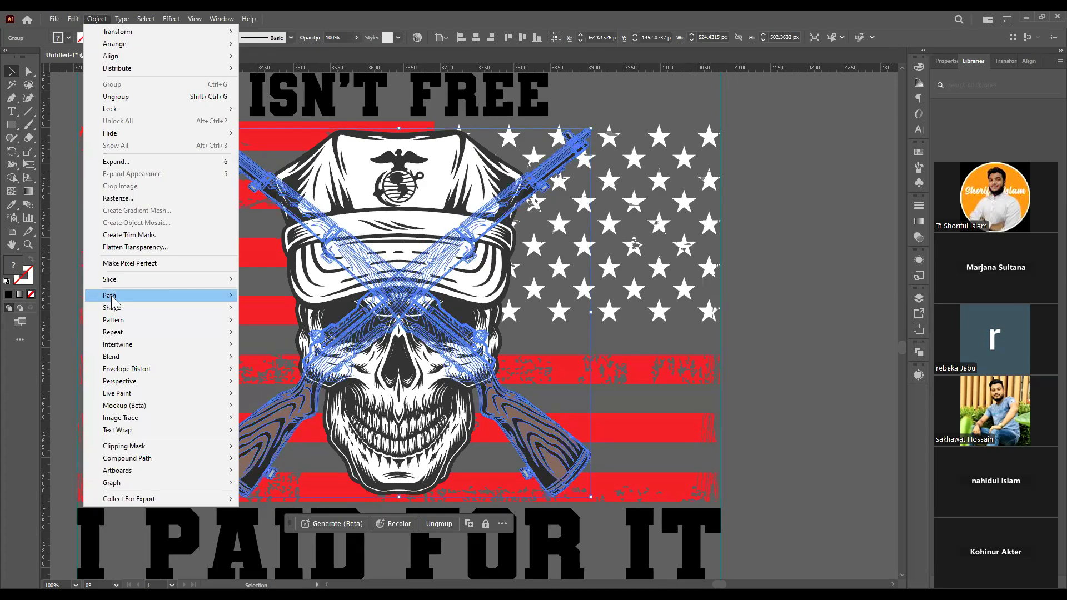
{"action": "mouse_move", "coordinate": [112, 297]}
{"action": "left_click", "coordinate": [273, 337]}
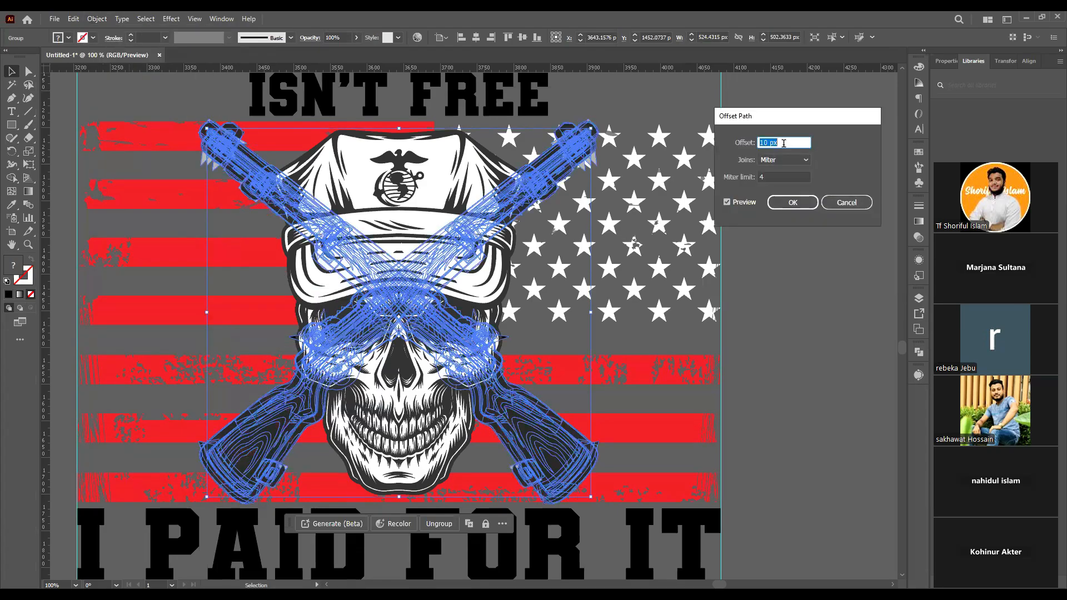
{"action": "key", "text": "Down"}
{"action": "key", "text": "Down"}
{"action": "key", "text": "Down"}
{"action": "key", "text": "Down"}
{"action": "key", "text": "Down"}
{"action": "key", "text": "Down"}
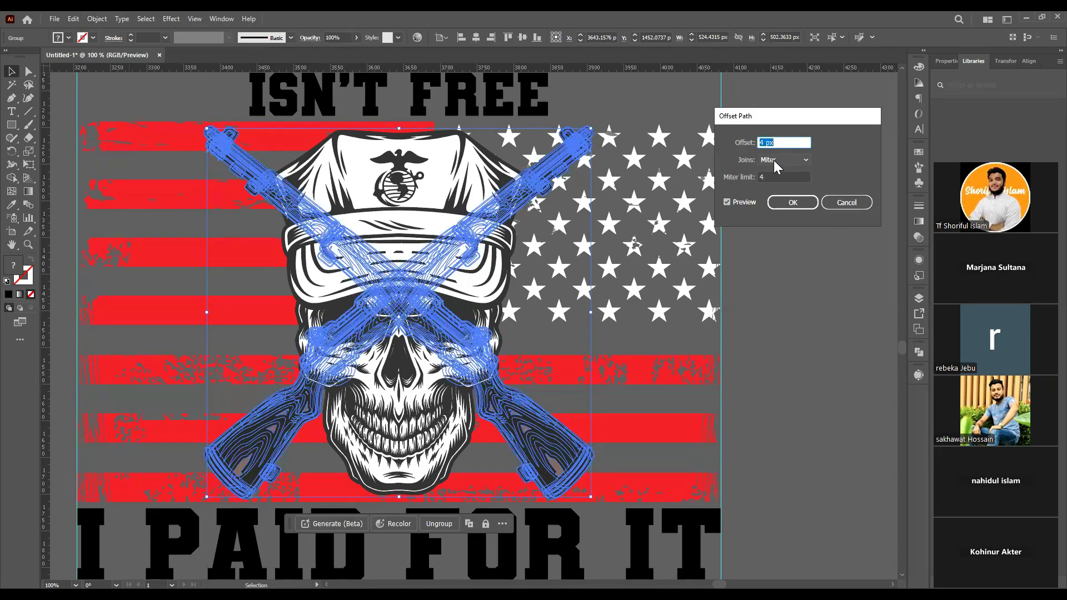
Compare Miter and Round joins for the crossed rifles' path offset and set the joins to Round.
{"action": "left_click", "coordinate": [773, 160]}
{"action": "left_click", "coordinate": [790, 170]}
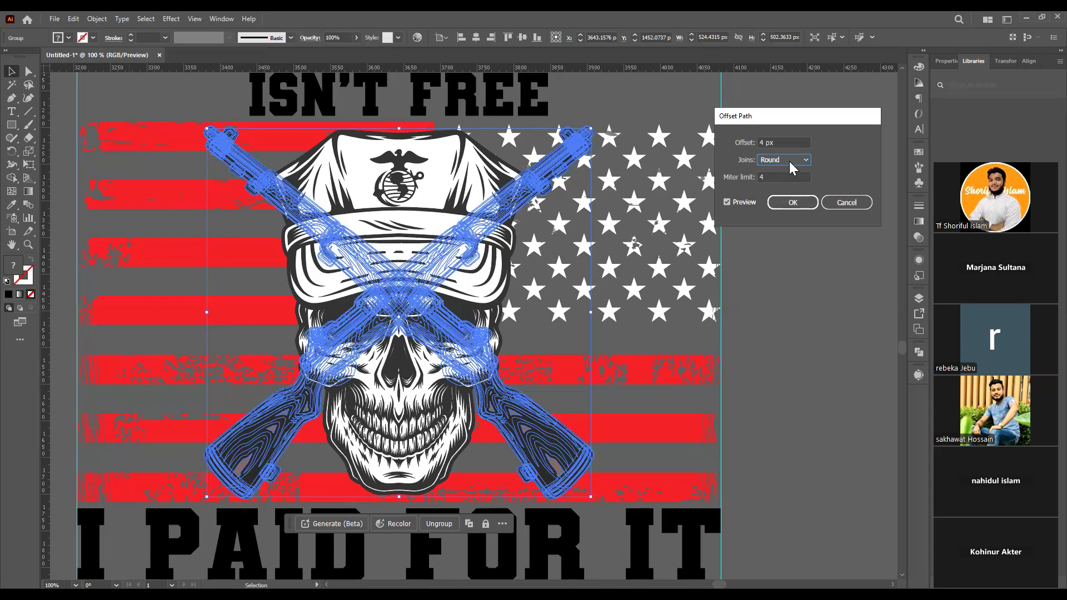
{"action": "left_click", "coordinate": [789, 162]}
{"action": "left_click", "coordinate": [783, 170]}
{"action": "left_click", "coordinate": [780, 160]}
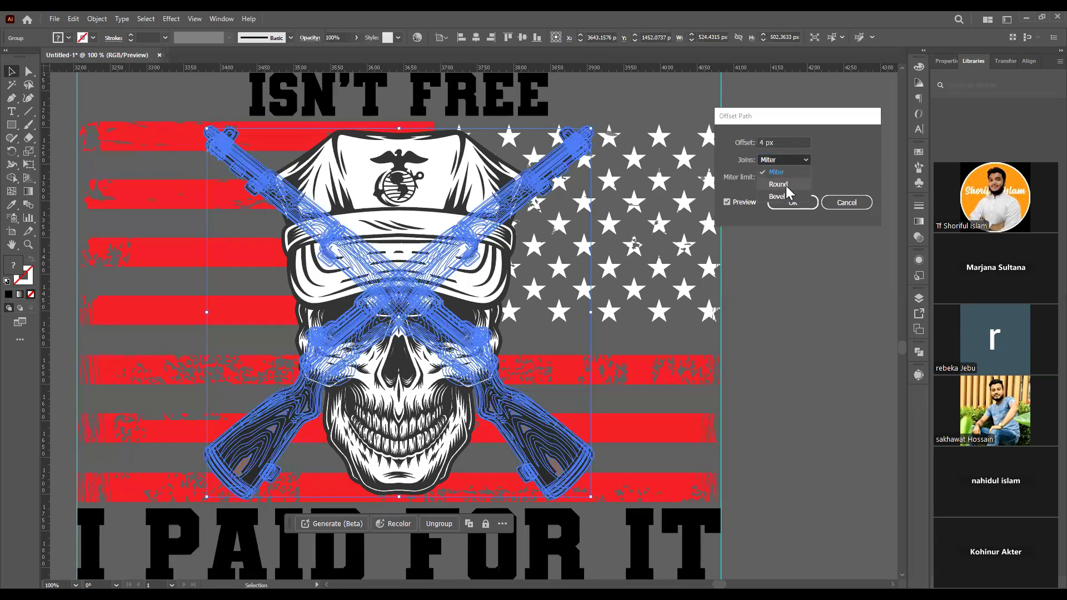
{"action": "left_click", "coordinate": [780, 184]}
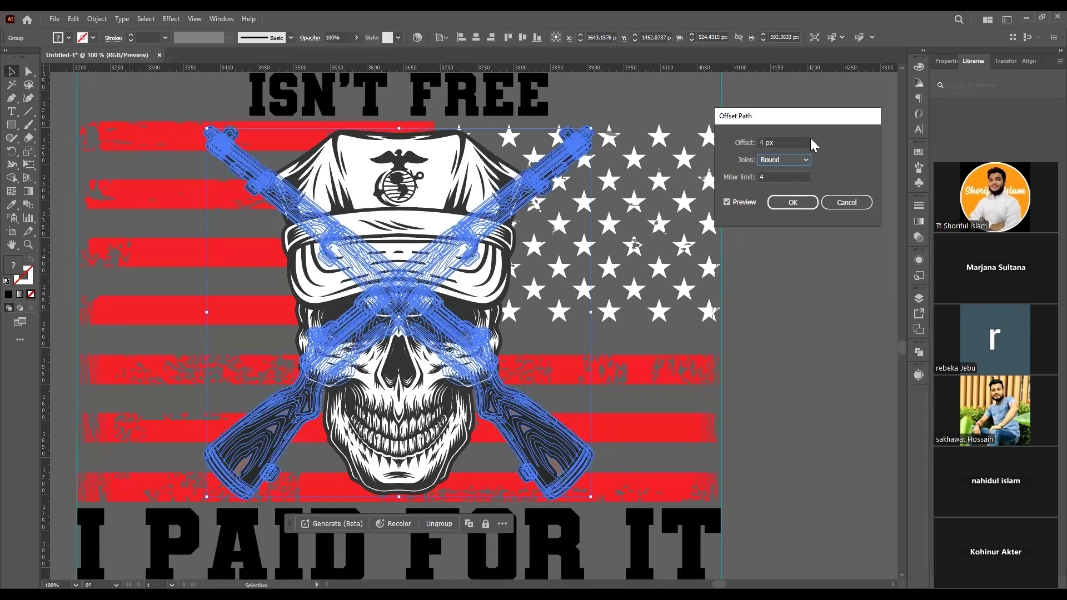
Try a 20 px offset on the crossed rifles, previewing it with Miter and with Round joins.
{"action": "double_click", "coordinate": [782, 142]}
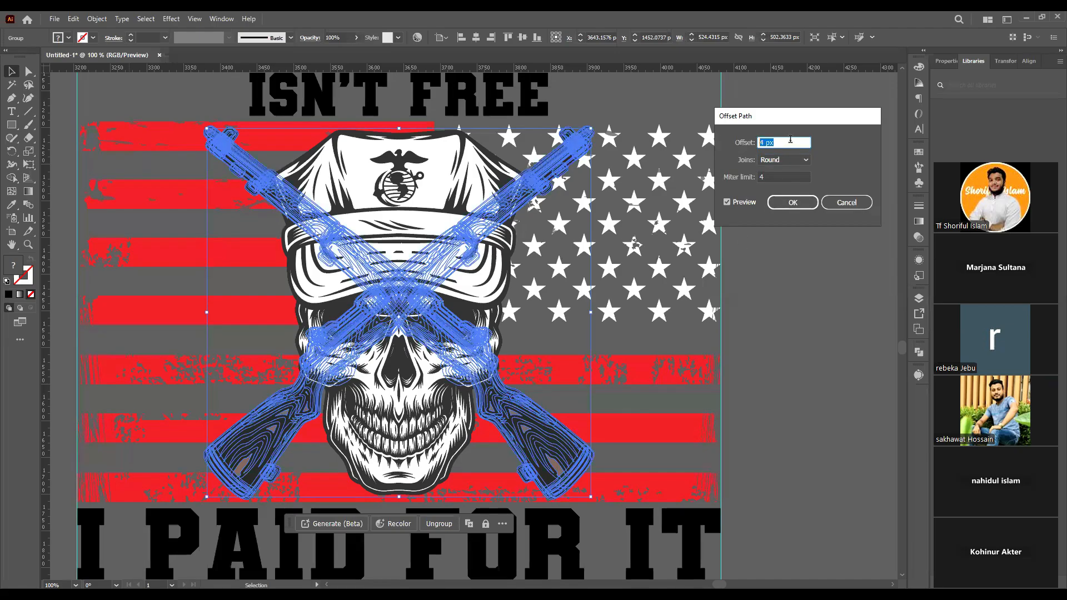
{"action": "type", "text": "20"}
{"action": "key", "text": "Tab"}
{"action": "key", "text": "Up"}
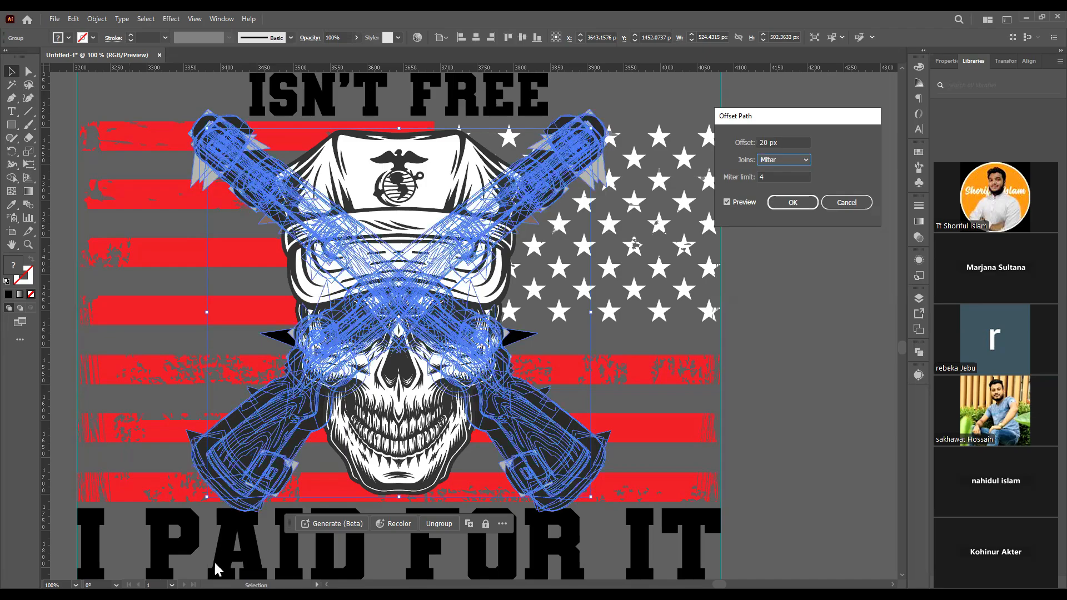
{"action": "left_click", "coordinate": [776, 166]}
{"action": "left_click", "coordinate": [778, 185]}
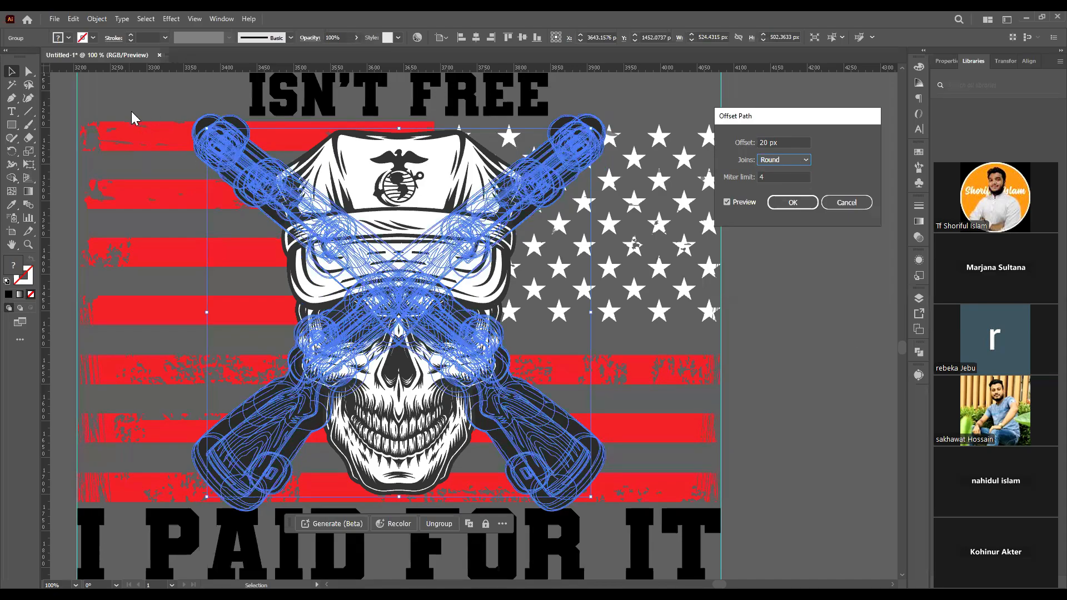
Apply the rifles' path offset at 4 px with round joins and cut the resulting offset shapes.
{"action": "left_click", "coordinate": [783, 142]}
{"action": "type", "text": "4"}
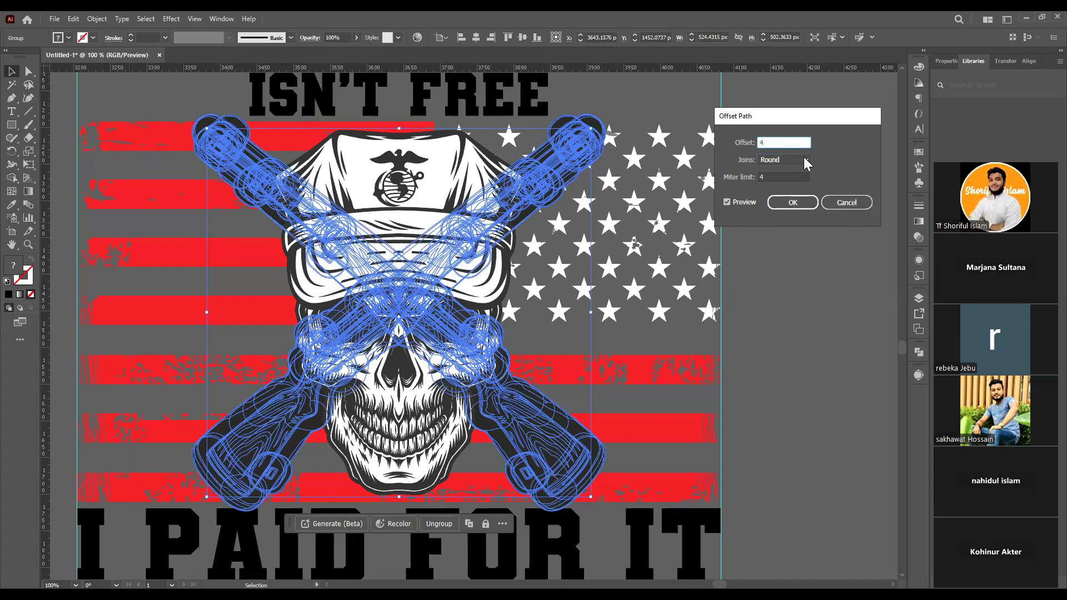
{"action": "left_click", "coordinate": [792, 204]}
{"action": "left_click", "coordinate": [791, 208]}
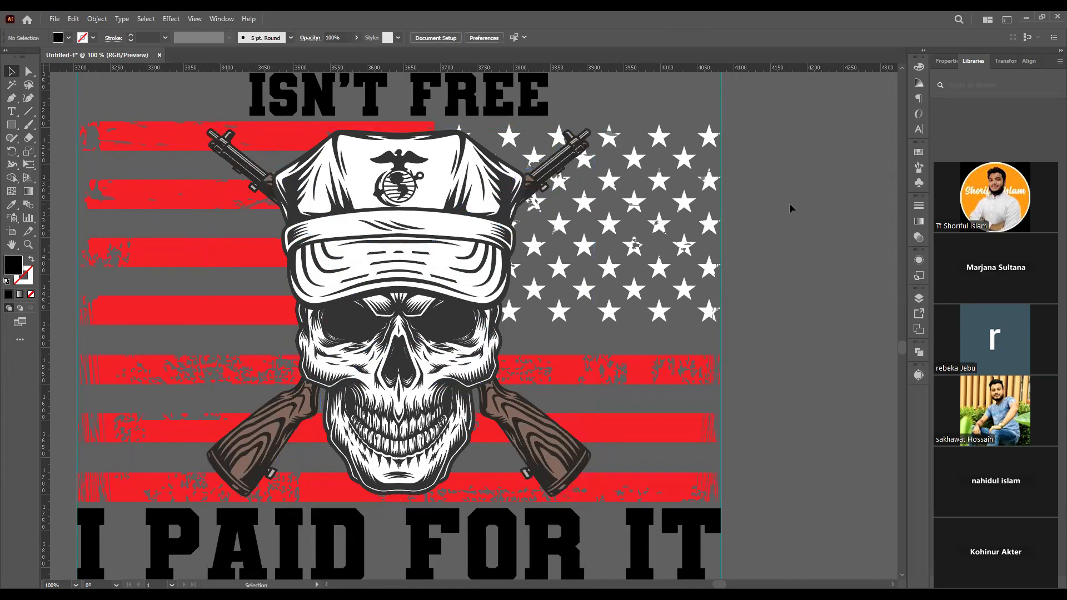
Add an opacity mask to the flag group with Clip turned off and start editing the mask.
{"action": "left_click", "coordinate": [666, 379]}
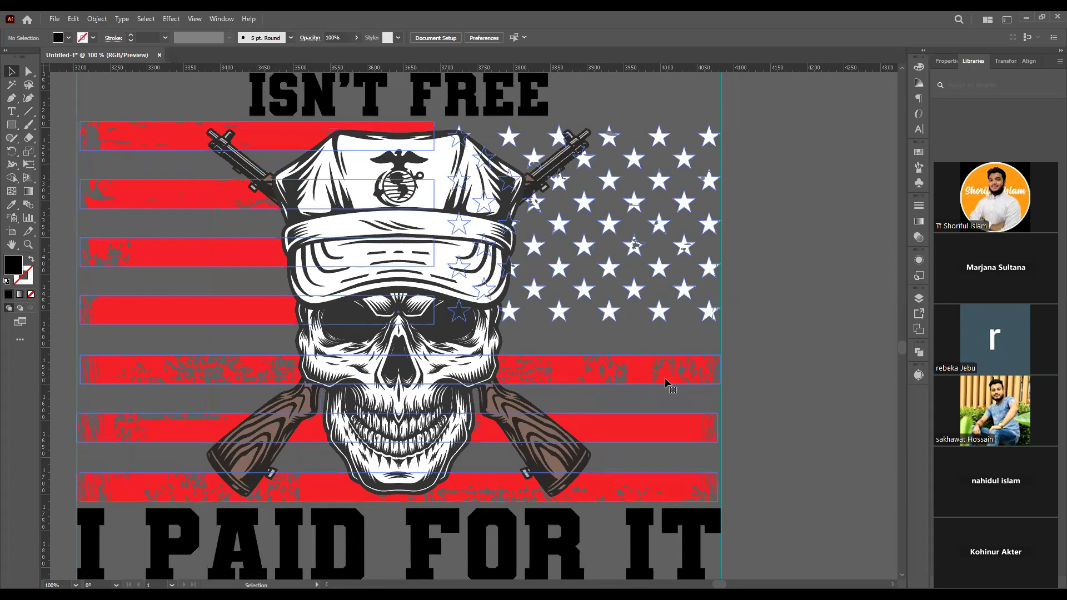
{"action": "left_click", "coordinate": [919, 239]}
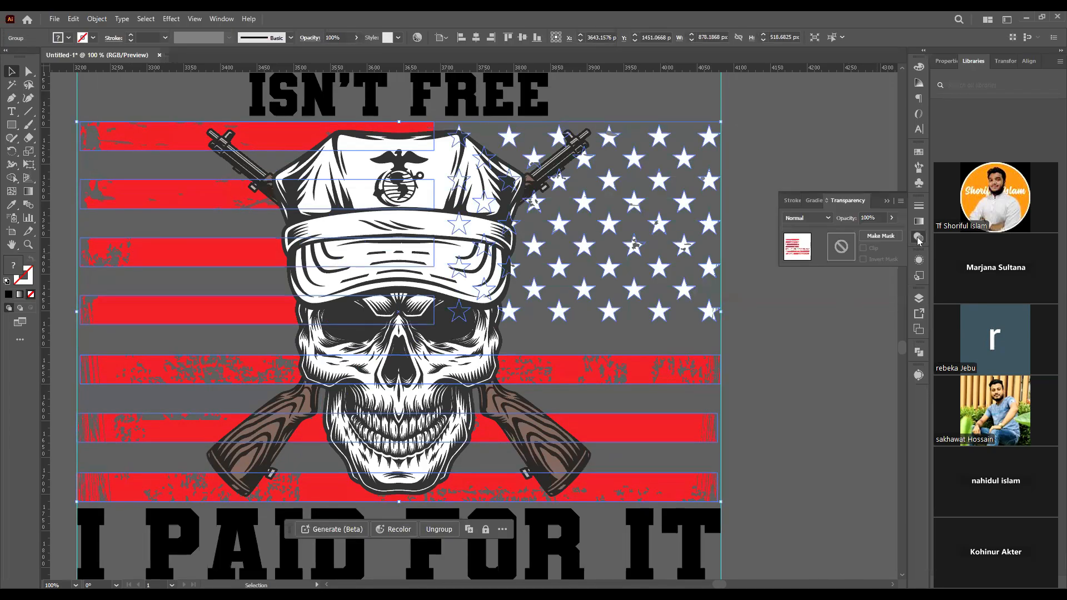
{"action": "left_click", "coordinate": [880, 236]}
{"action": "left_click", "coordinate": [863, 248]}
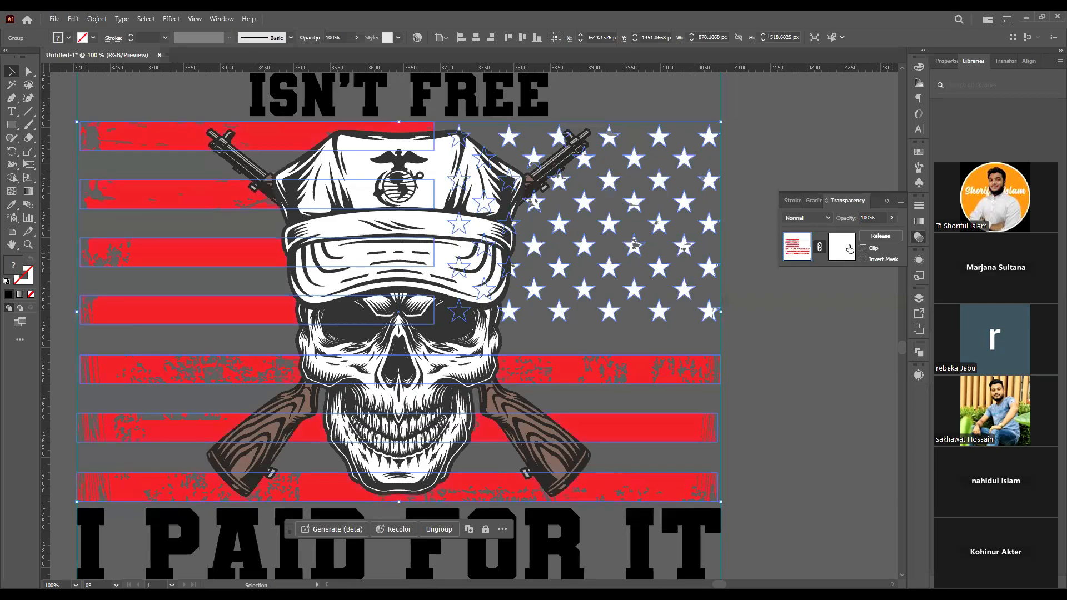
{"action": "left_click", "coordinate": [848, 248]}
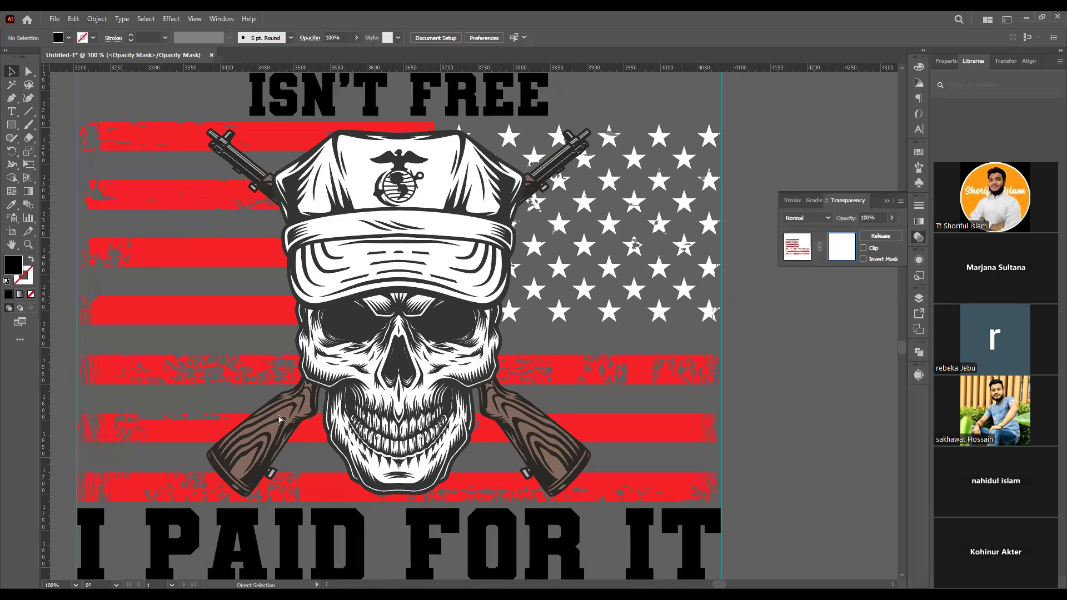
Paste the rifles' offset shapes in place into the flag's mask, fill them black and return to the artwork.
{"action": "key", "text": "ctrl+f"}
{"action": "key", "text": "v"}
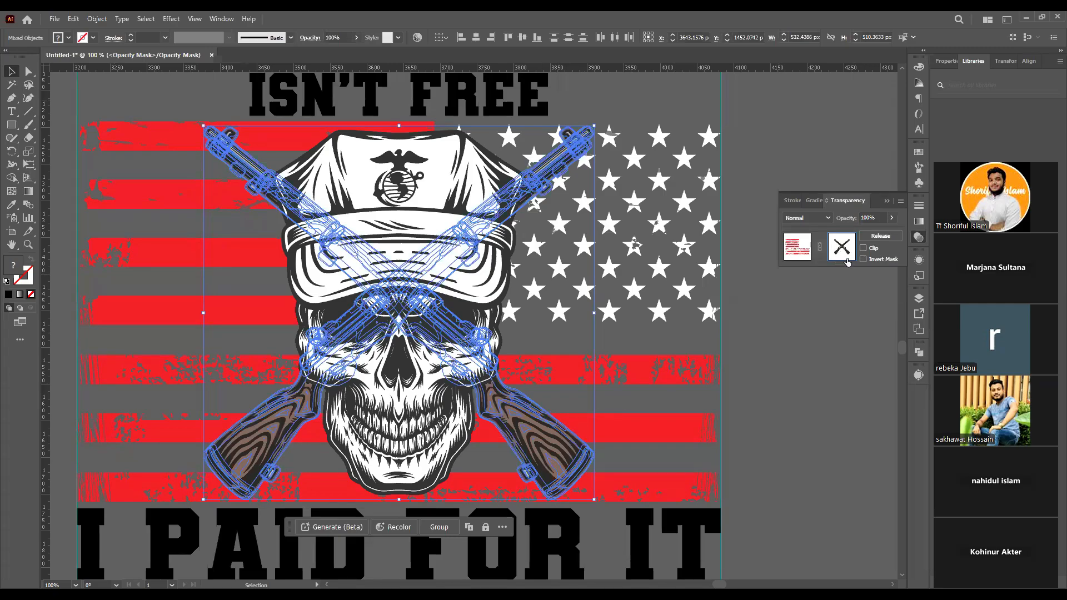
{"action": "double_click", "coordinate": [19, 273]}
{"action": "key", "text": "Return"}
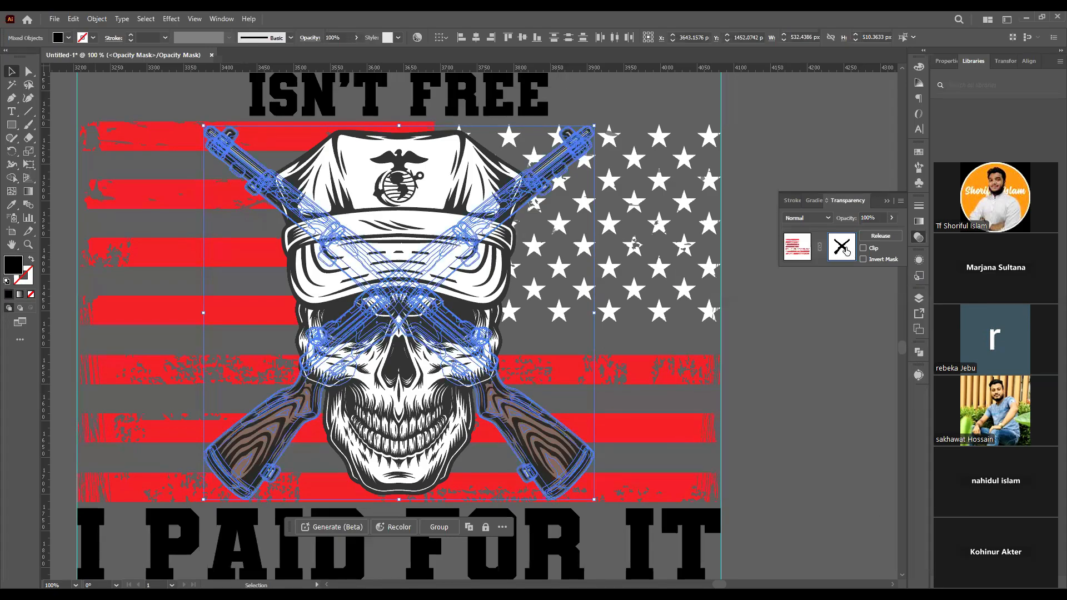
{"action": "left_click", "coordinate": [794, 251]}
{"action": "left_click", "coordinate": [796, 333]}
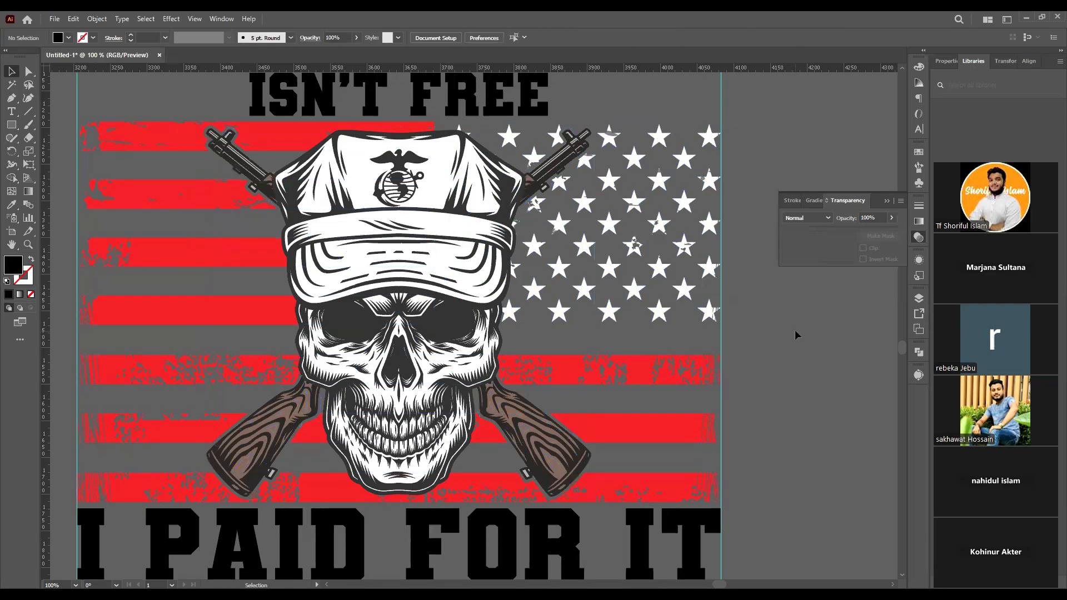
Examine the gap between the rifles and the masked flag up close and in the full design.
{"action": "scroll", "coordinate": [198, 136], "scroll_direction": "up", "scroll_amount": 1}
{"action": "scroll", "coordinate": [197, 136], "scroll_direction": "up", "scroll_amount": 3}
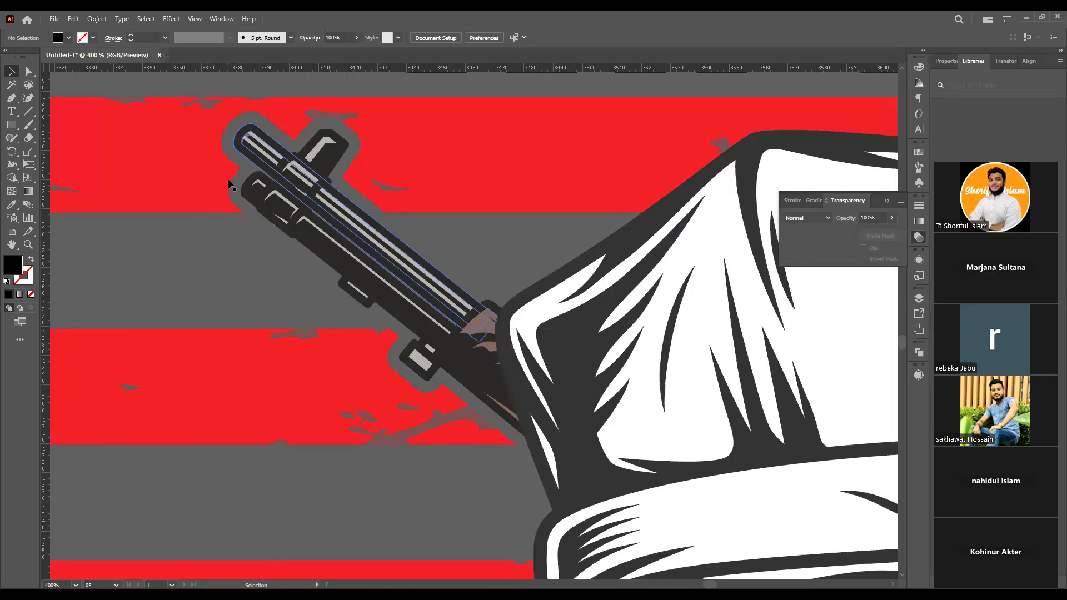
{"action": "scroll", "coordinate": [267, 130], "scroll_direction": "down", "scroll_amount": 5}
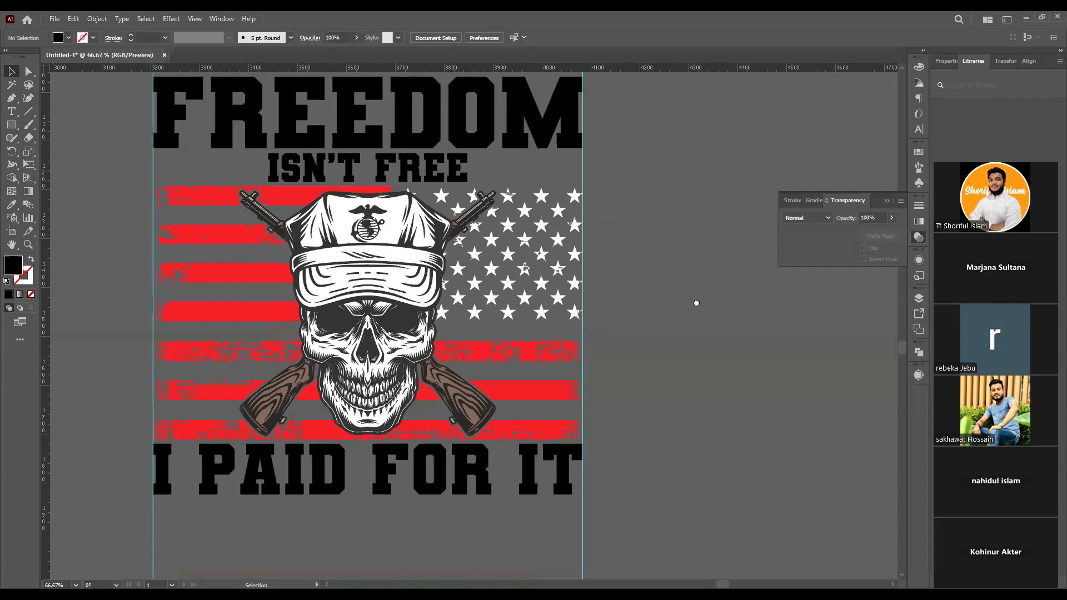
{"action": "left_click_drag", "start_coordinate": [696, 303], "coordinate": [776, 314]}
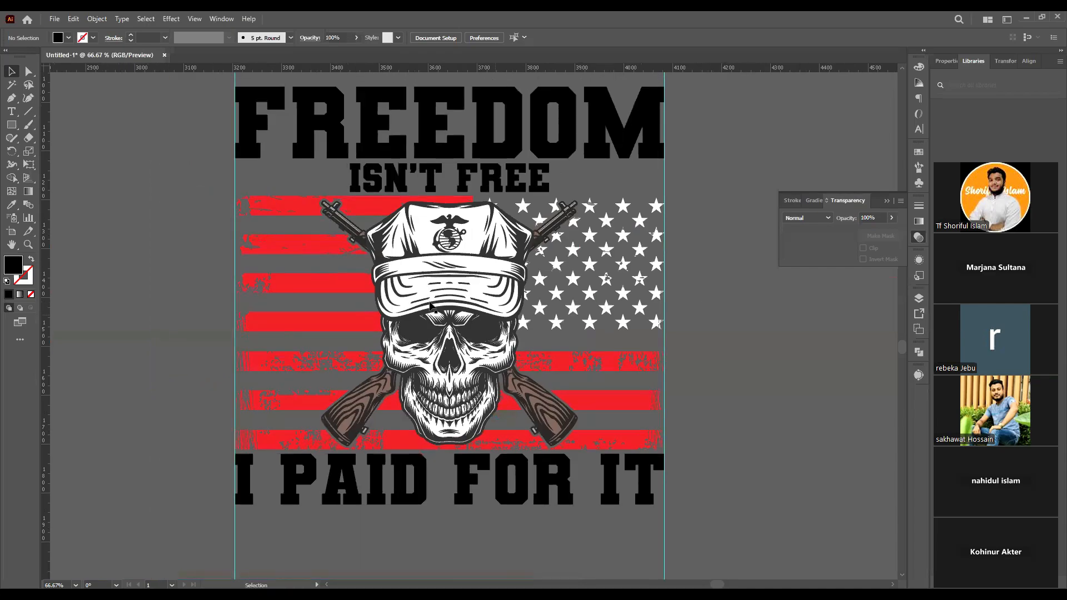
{"action": "scroll", "coordinate": [434, 299], "scroll_direction": "up", "scroll_amount": 2}
{"action": "left_click", "coordinate": [473, 268]}
{"action": "scroll", "coordinate": [472, 269], "scroll_direction": "down", "scroll_amount": 3}
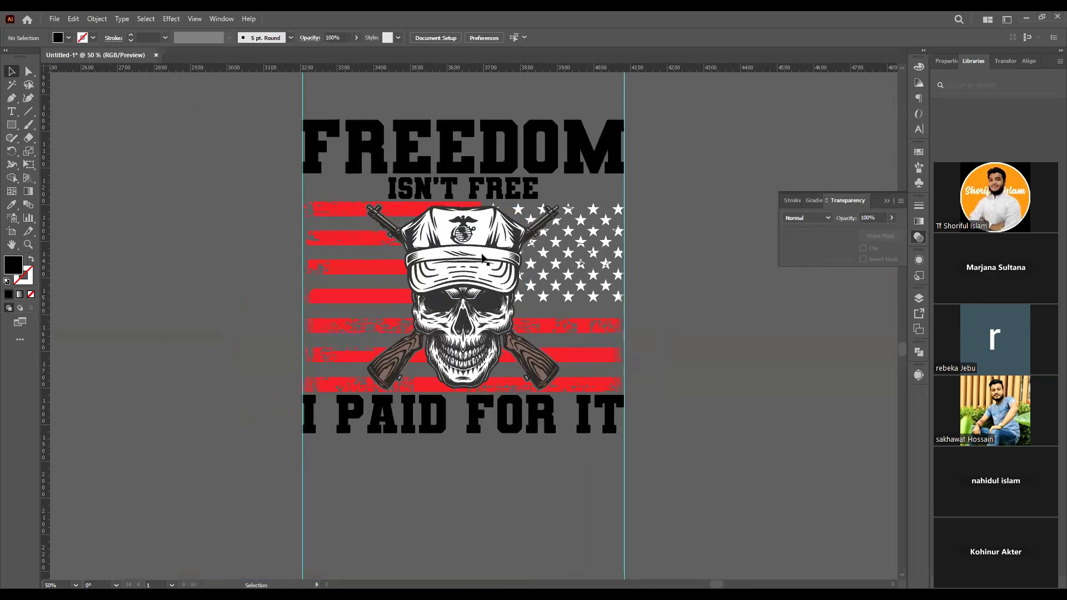
Try moving the skull aside to reveal the crossed rifles behind it, undoing each move.
{"action": "left_click_drag", "start_coordinate": [473, 269], "coordinate": [247, 266]}
{"action": "key", "text": "ctrl+z"}
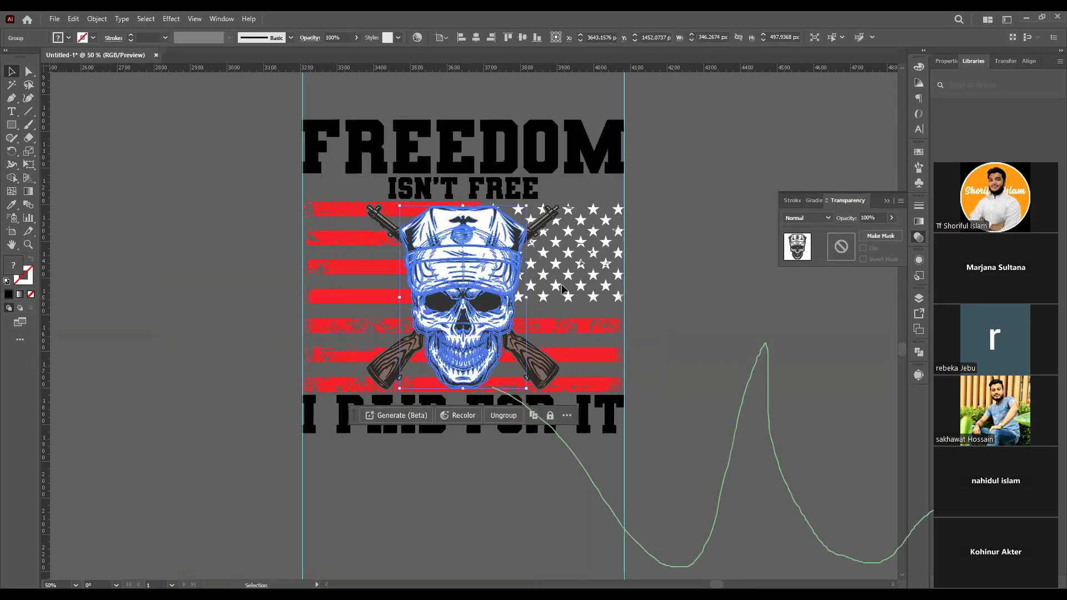
{"action": "left_click", "coordinate": [751, 369]}
{"action": "scroll", "coordinate": [461, 176], "scroll_direction": "up", "scroll_amount": 1}
{"action": "left_click_drag", "start_coordinate": [465, 299], "coordinate": [784, 365]}
{"action": "key", "text": "ctrl+z"}
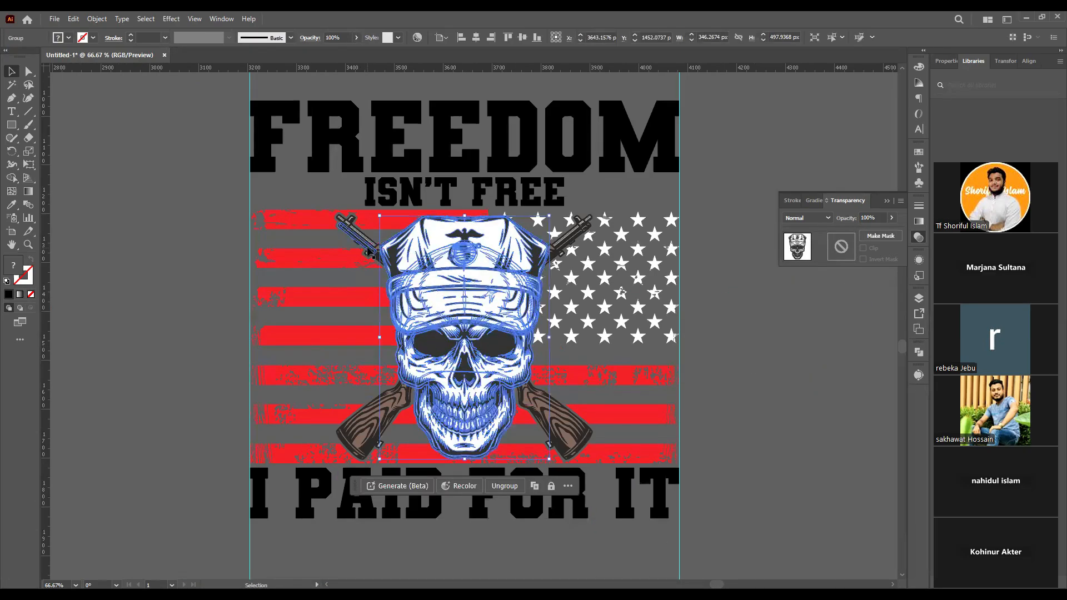
Offset the skull group's paths by 2 px with round joins and cut the resulting offset shapes.
{"action": "scroll", "coordinate": [410, 218], "scroll_direction": "up", "scroll_amount": 1}
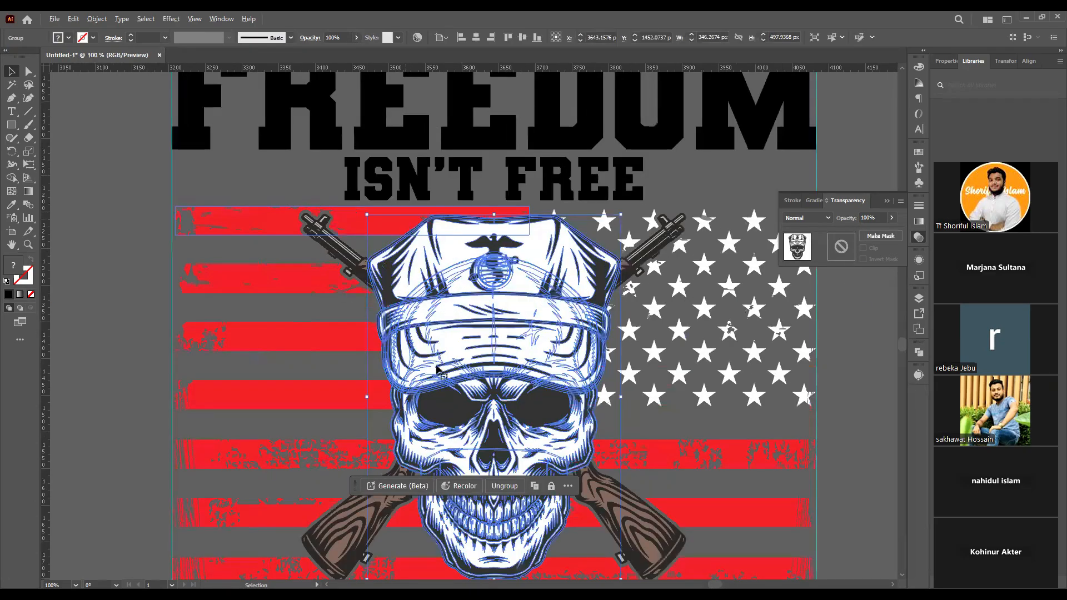
{"action": "left_click", "coordinate": [856, 415]}
{"action": "left_click_drag", "start_coordinate": [848, 417], "coordinate": [703, 362]}
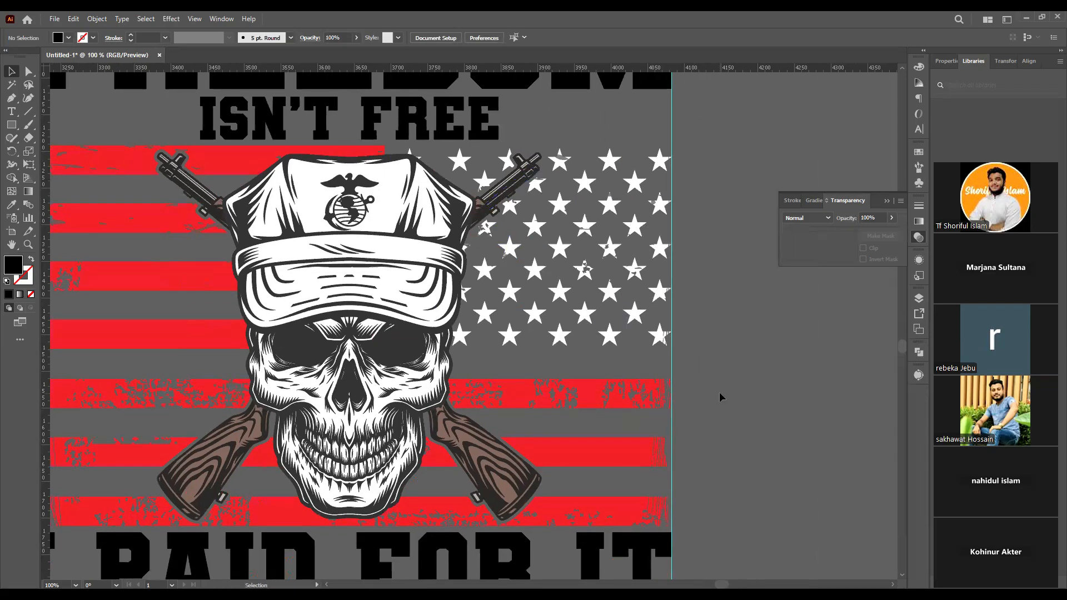
{"action": "left_click", "coordinate": [342, 300]}
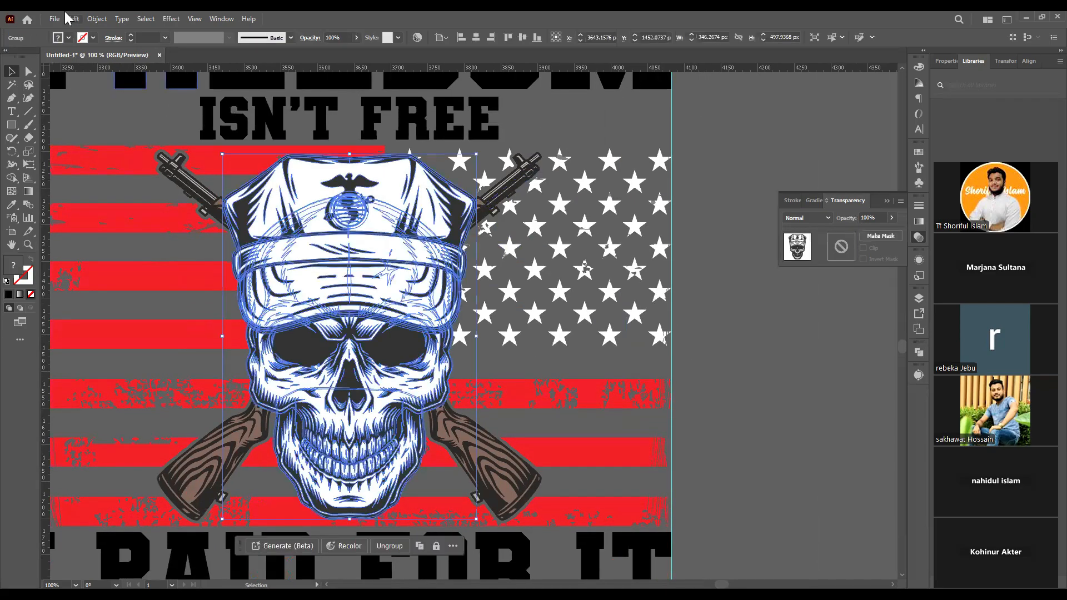
{"action": "left_click", "coordinate": [97, 18]}
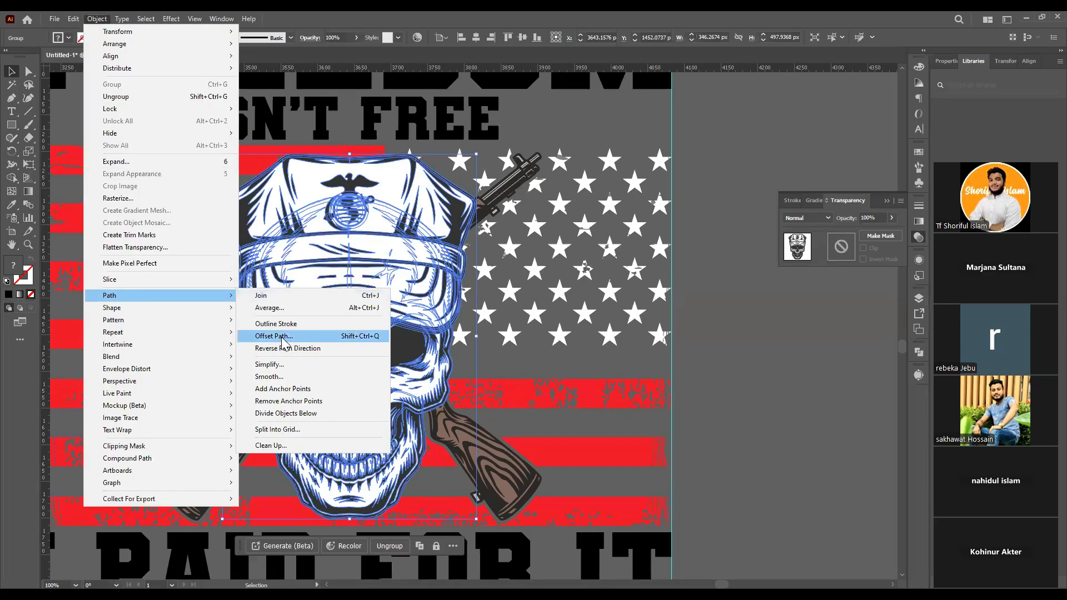
{"action": "left_click", "coordinate": [283, 345]}
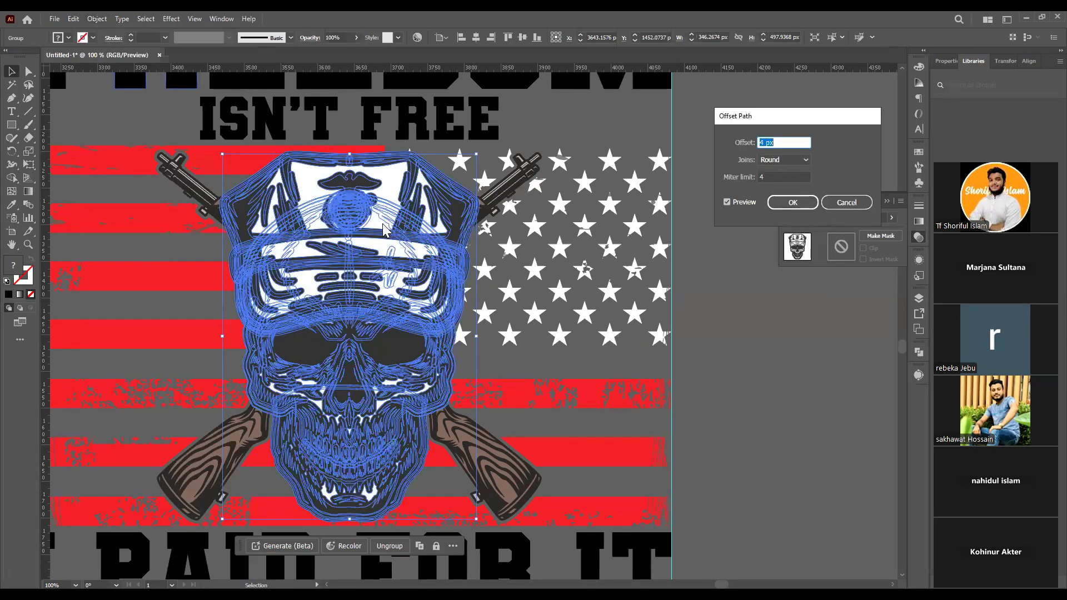
{"action": "key", "text": "Down"}
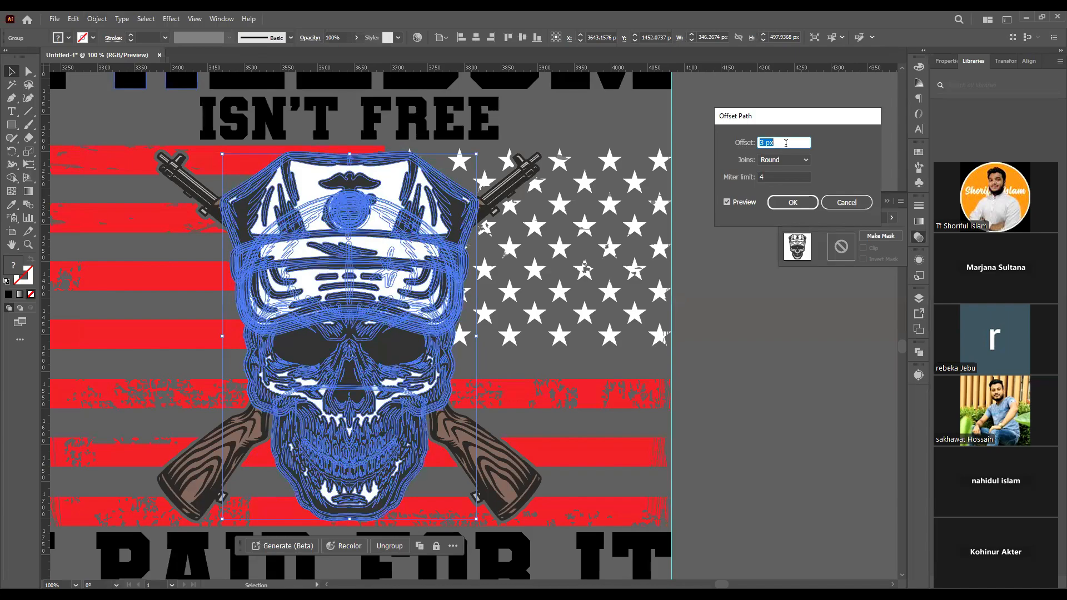
{"action": "key", "text": "Down"}
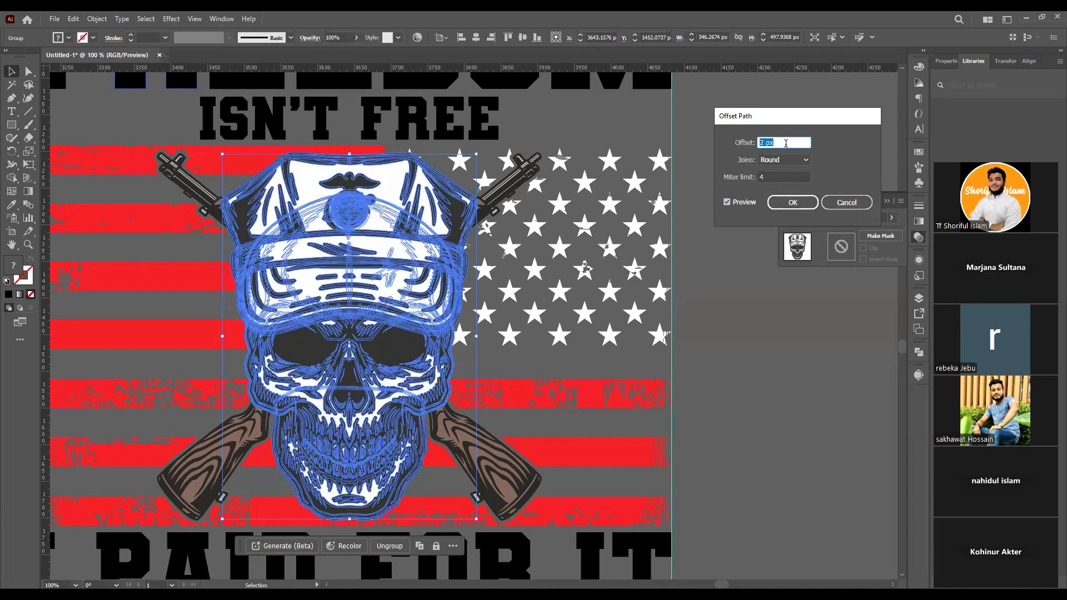
{"action": "left_click", "coordinate": [792, 204]}
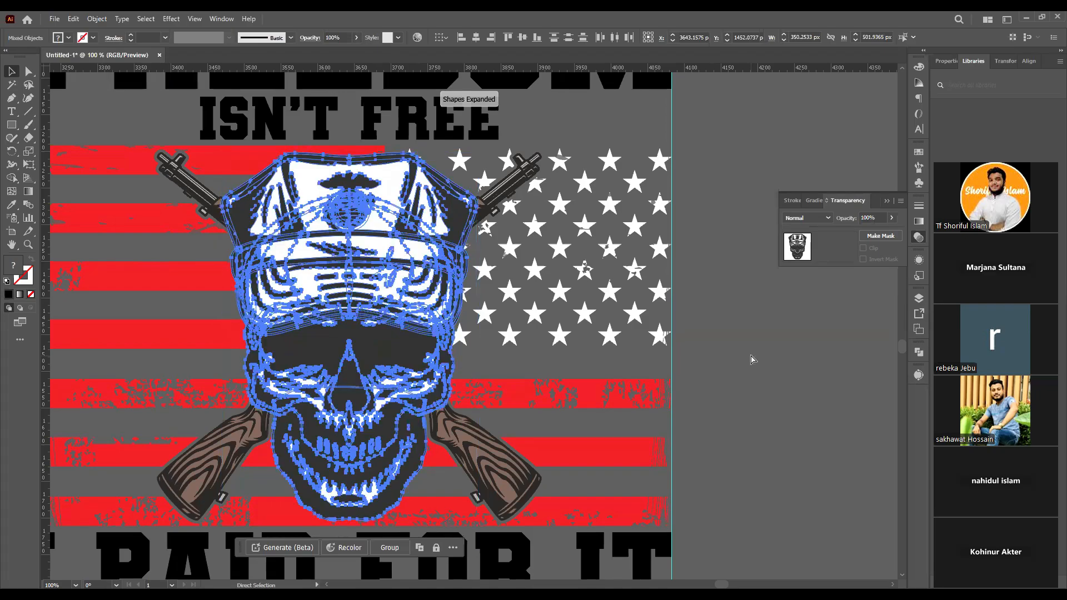
{"action": "left_click", "coordinate": [751, 359]}
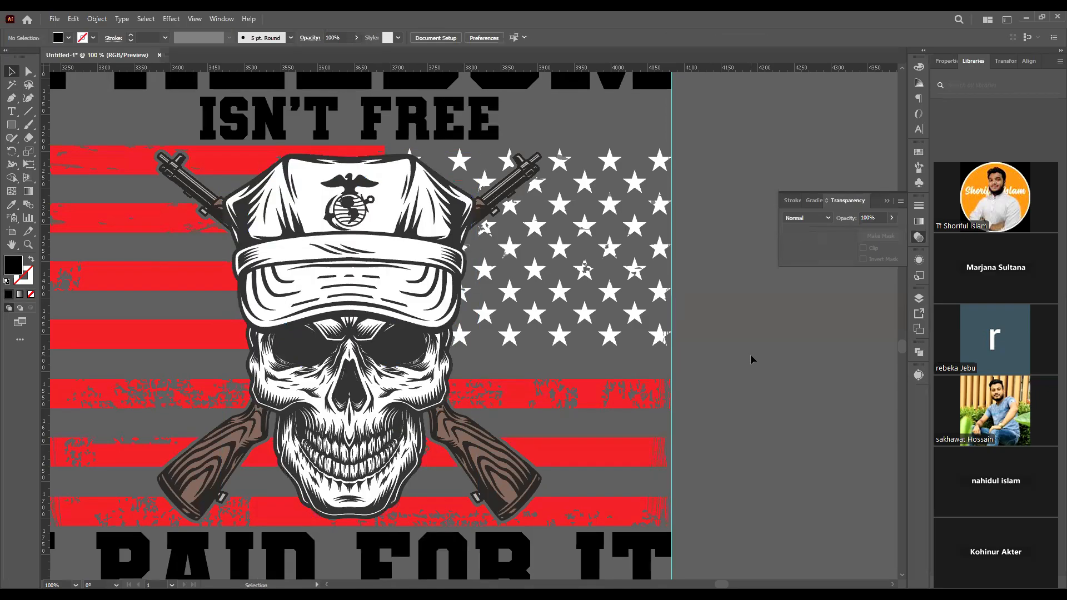
Open the flag group's opacity mask for editing and paste the skull's offset shapes in place.
{"action": "left_click", "coordinate": [590, 397]}
{"action": "left_click", "coordinate": [880, 236]}
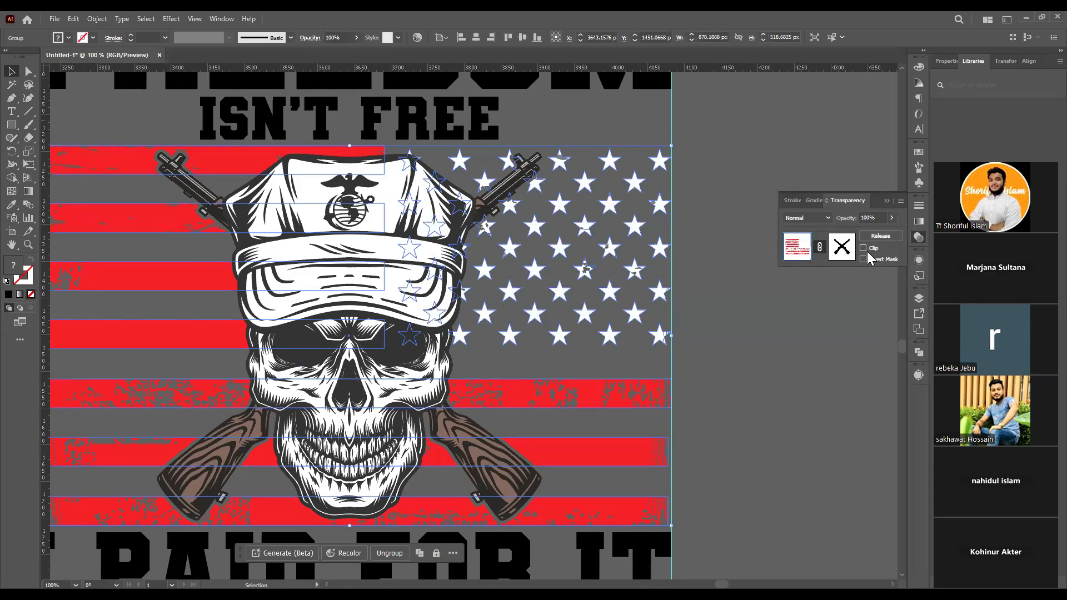
{"action": "left_click", "coordinate": [842, 248]}
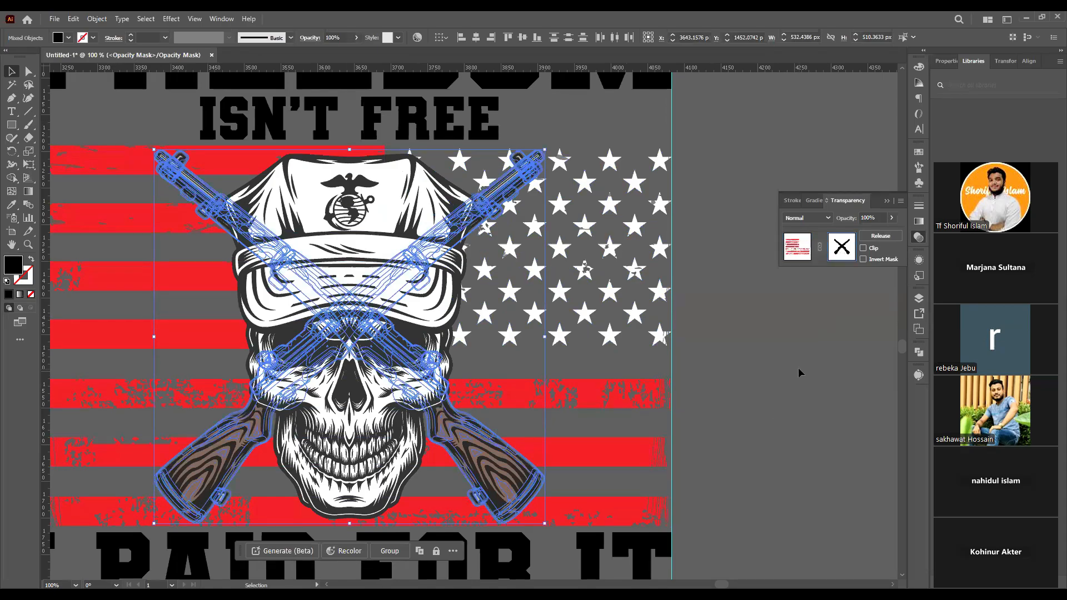
{"action": "key", "text": "a"}
{"action": "key", "text": "ctrl+f"}
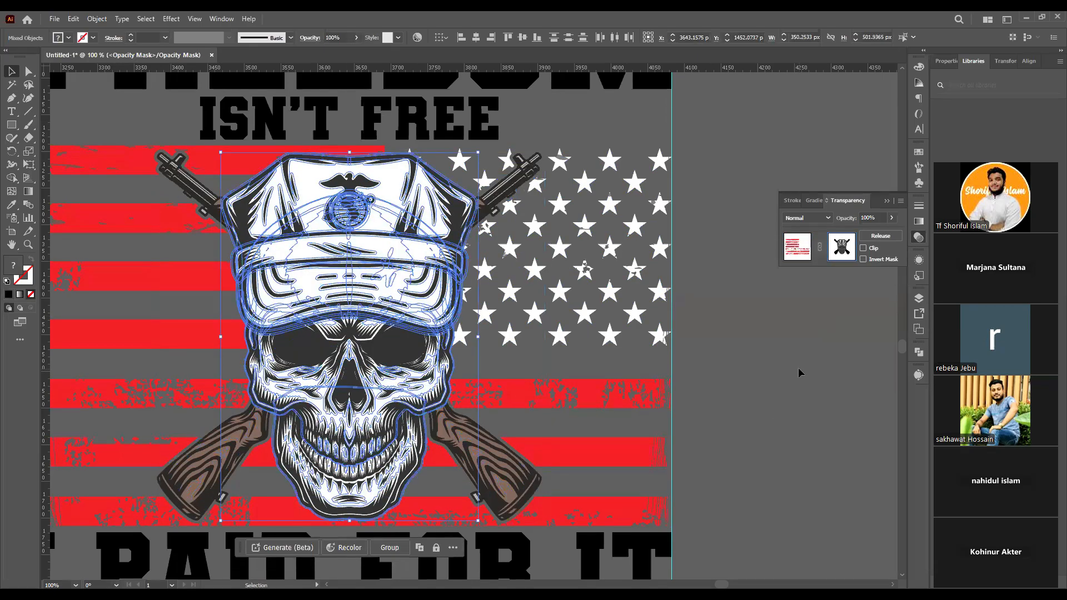
Fill the pasted skull shapes in the mask with black, return to the artwork and inspect the cap's edge.
{"action": "double_click", "coordinate": [14, 269]}
{"action": "key", "text": "Return"}
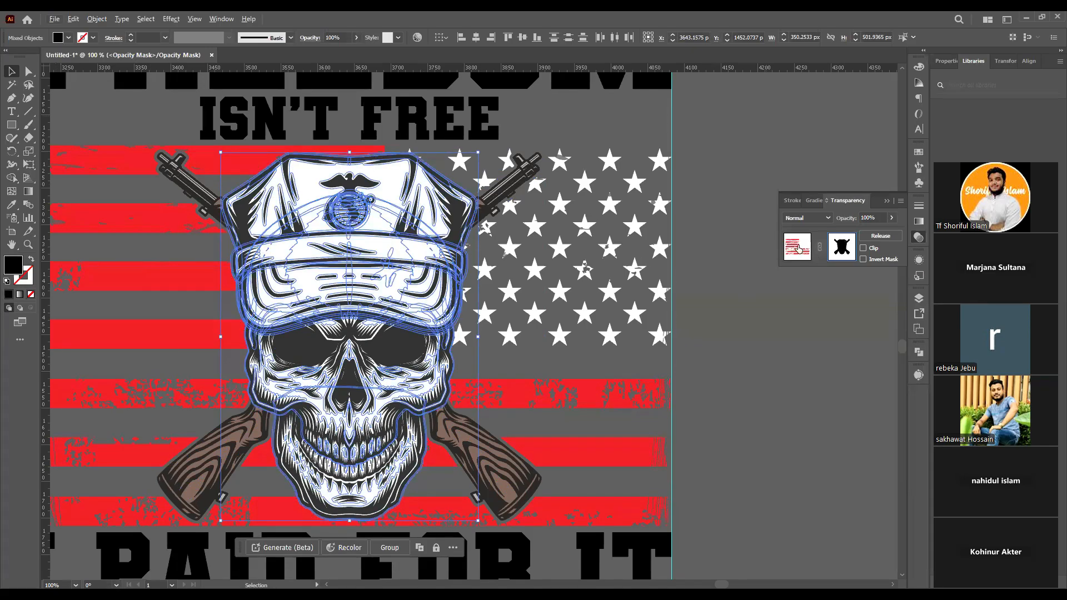
{"action": "left_click", "coordinate": [798, 248]}
{"action": "left_click", "coordinate": [775, 309]}
{"action": "scroll", "coordinate": [327, 186], "scroll_direction": "up", "scroll_amount": 5}
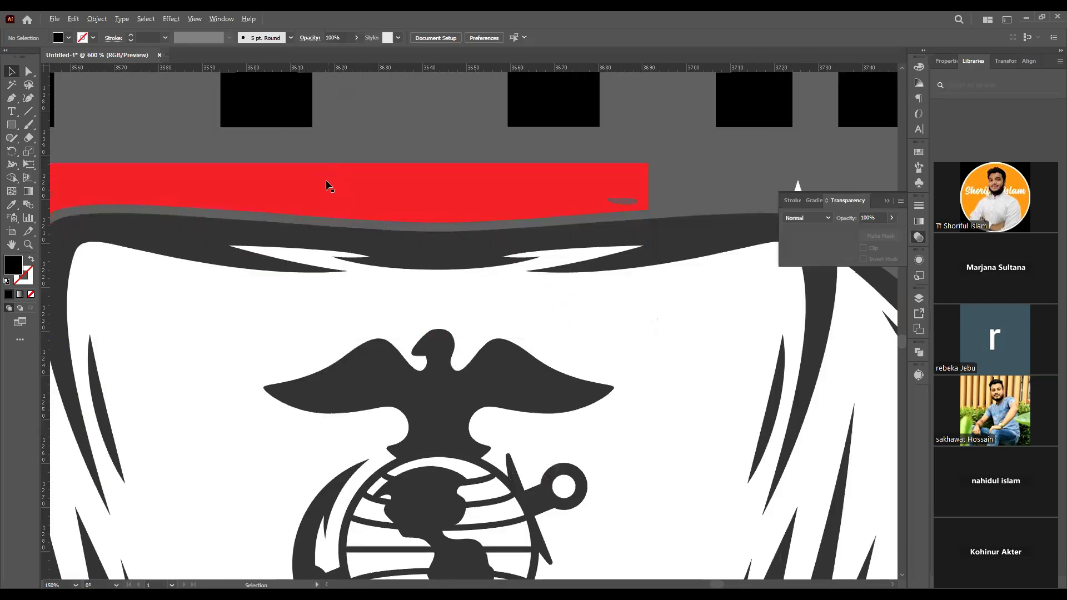
Examine the masked flag edges around the cap, jaw and crossed rifles across the whole design.
{"action": "scroll", "coordinate": [329, 189], "scroll_direction": "down", "scroll_amount": 3}
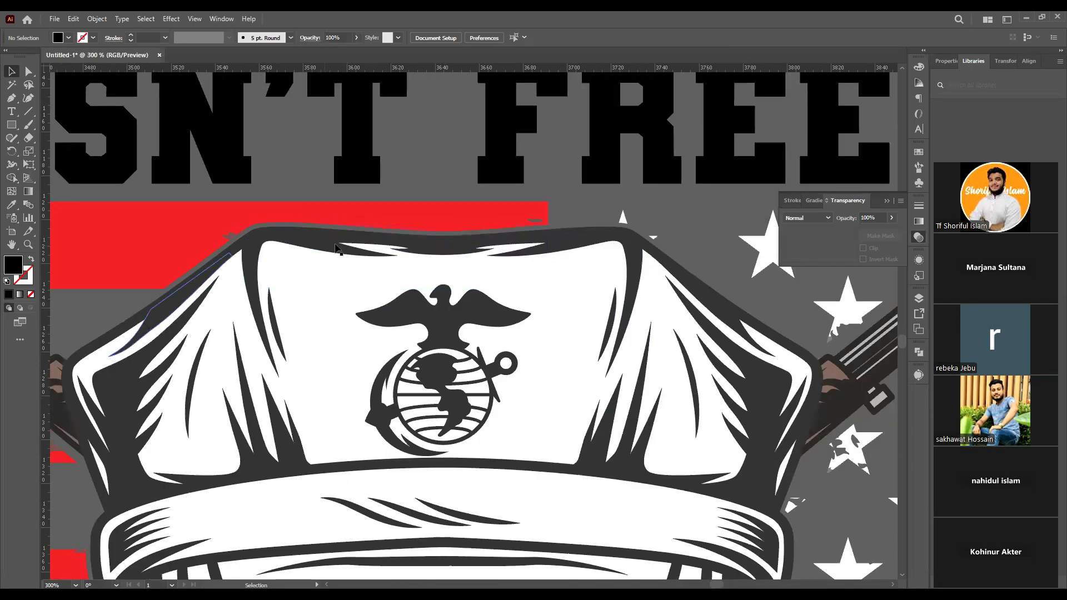
{"action": "scroll", "coordinate": [336, 249], "scroll_direction": "down", "scroll_amount": 5}
{"action": "scroll", "coordinate": [344, 289], "scroll_direction": "down", "scroll_amount": 3}
{"action": "scroll", "coordinate": [340, 317], "scroll_direction": "up", "scroll_amount": 5}
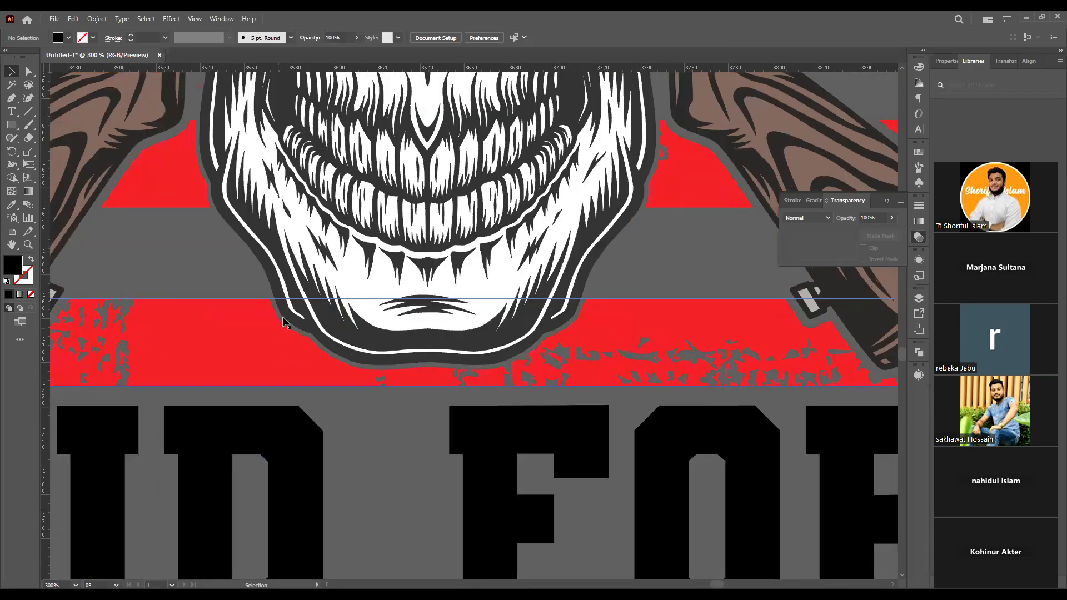
{"action": "scroll", "coordinate": [350, 361], "scroll_direction": "down", "scroll_amount": 4}
{"action": "left_click_drag", "start_coordinate": [638, 289], "coordinate": [746, 369]}
{"action": "scroll", "coordinate": [676, 346], "scroll_direction": "up", "scroll_amount": 1}
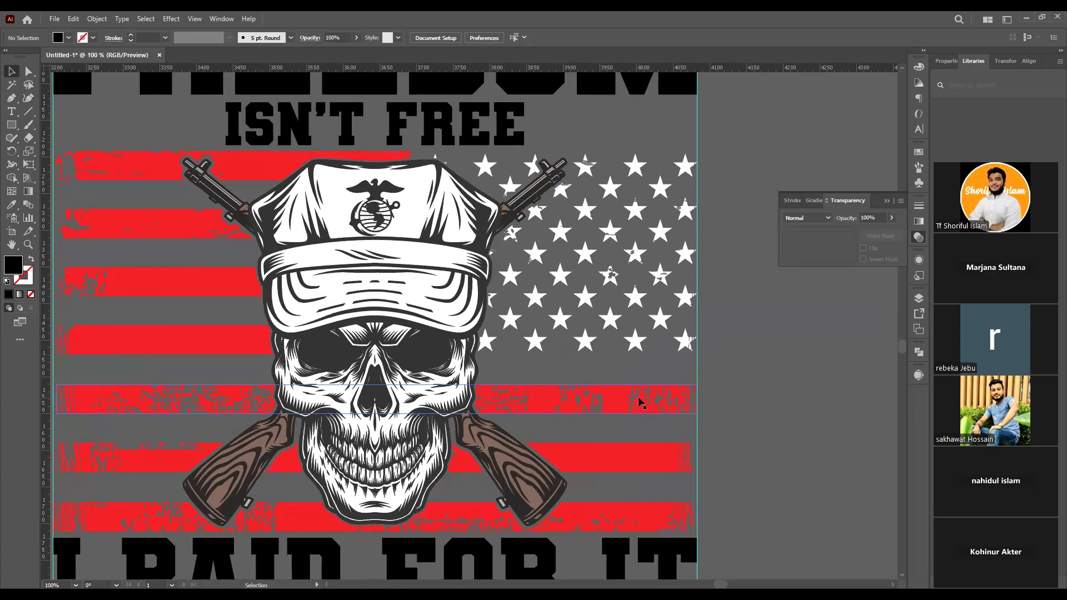
{"action": "left_click_drag", "start_coordinate": [535, 193], "coordinate": [783, 330]}
{"action": "key", "text": "ctrl+z"}
{"action": "left_click", "coordinate": [783, 329]}
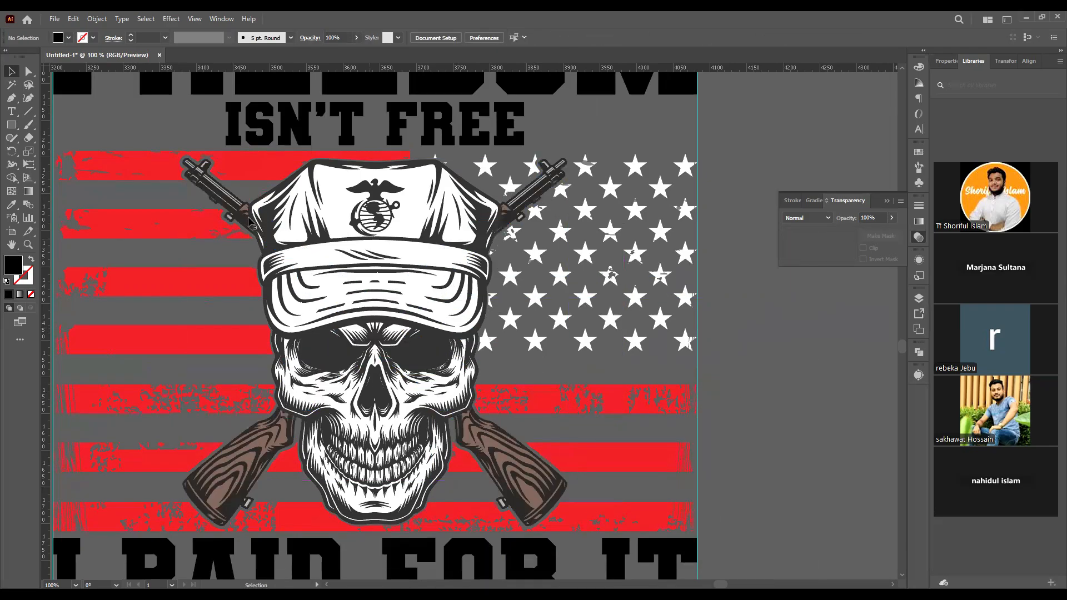
{"action": "scroll", "coordinate": [249, 221], "scroll_direction": "up", "scroll_amount": 1}
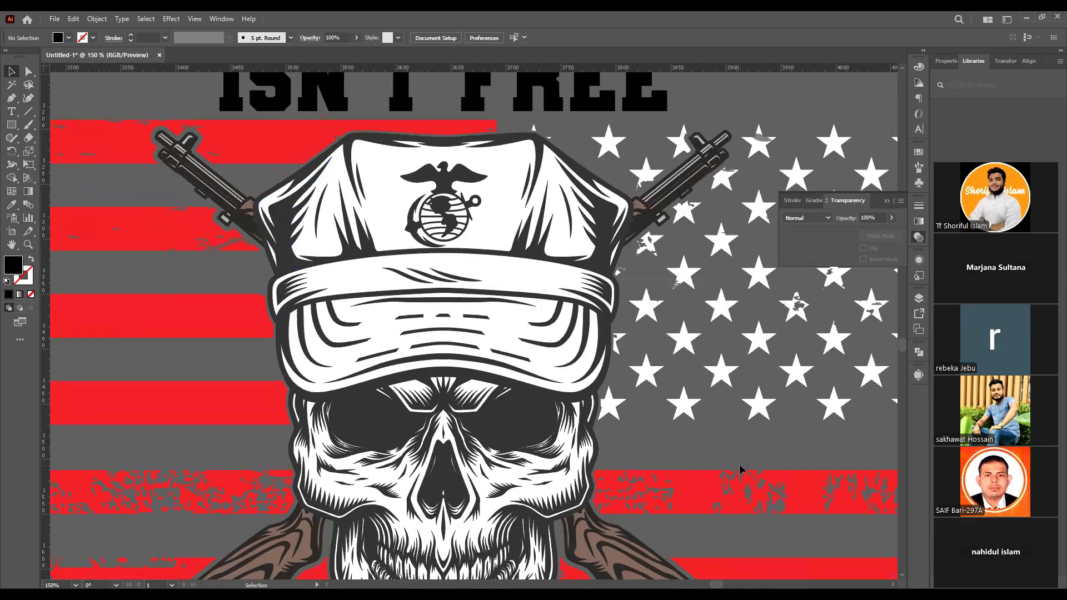
{"action": "scroll", "coordinate": [351, 224], "scroll_direction": "down", "scroll_amount": 3}
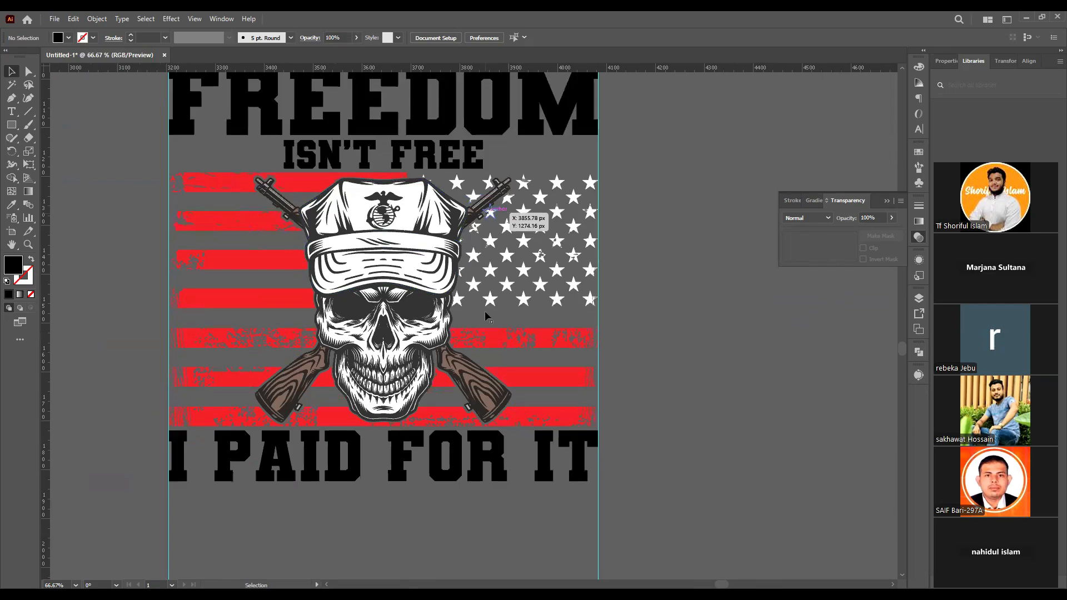
Create an opacity mask without clipping for the crossed rifles group, open it for editing and paste the skull's offset shapes in place.
{"action": "scroll", "coordinate": [467, 369], "scroll_direction": "up", "scroll_amount": 1}
{"action": "left_click", "coordinate": [467, 371]}
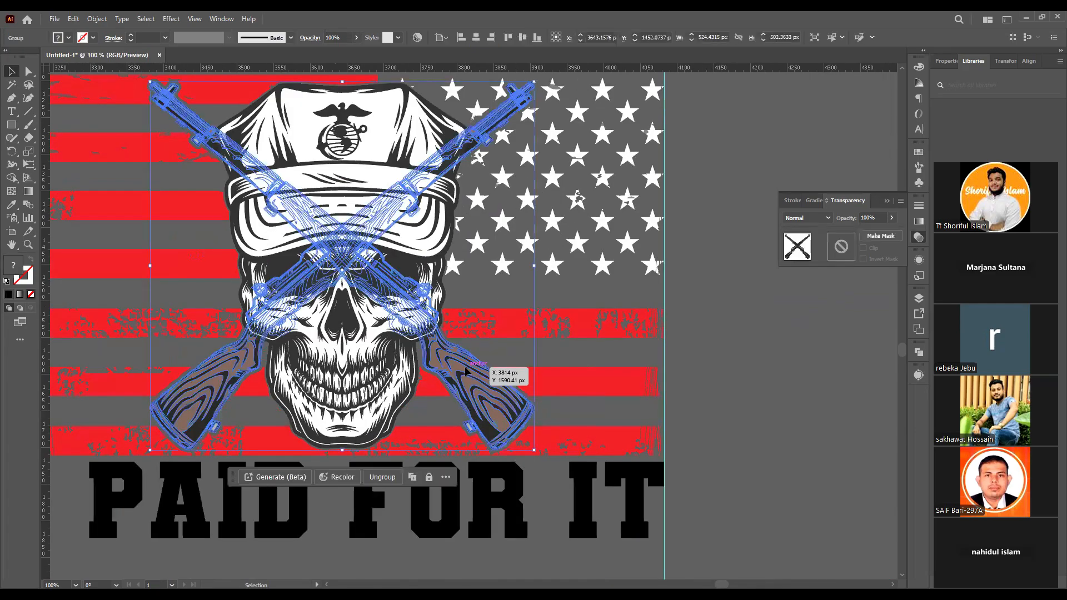
{"action": "left_click", "coordinate": [879, 236]}
{"action": "left_click", "coordinate": [863, 248]}
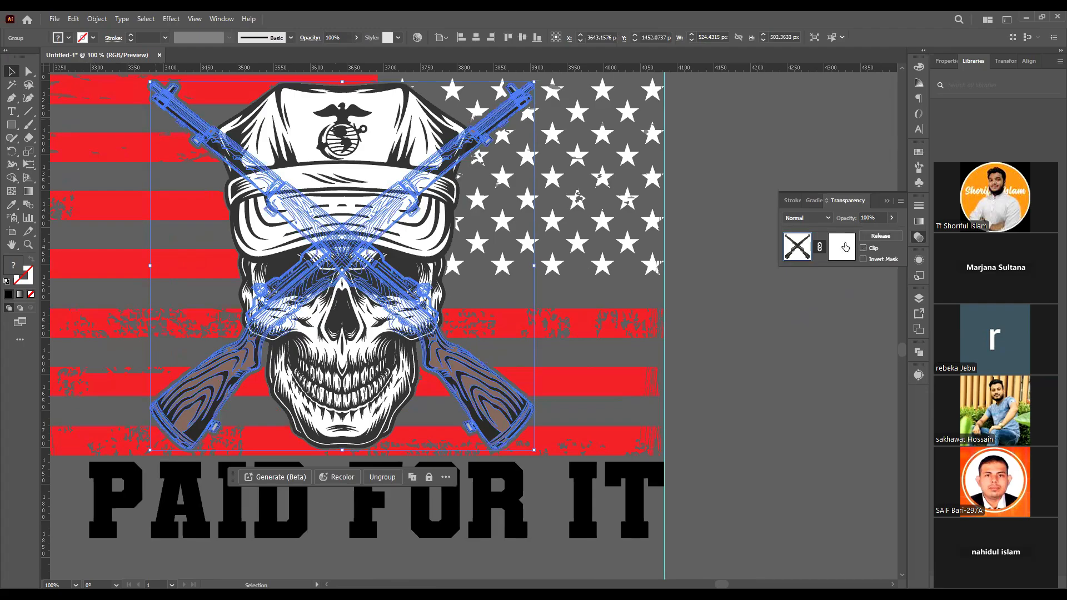
{"action": "left_click", "coordinate": [845, 248]}
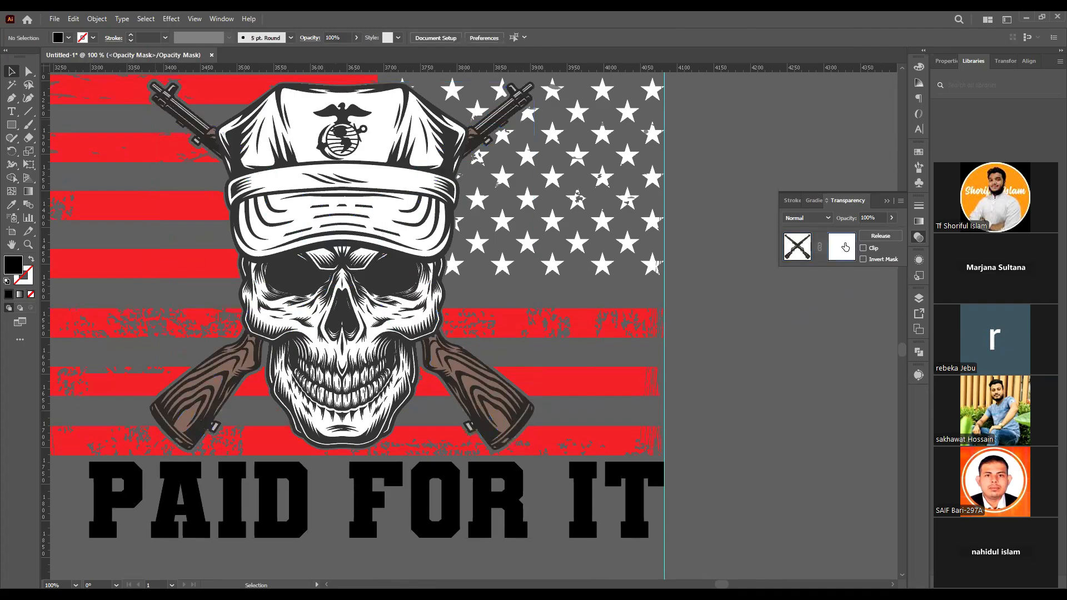
{"action": "key", "text": "ctrl+f"}
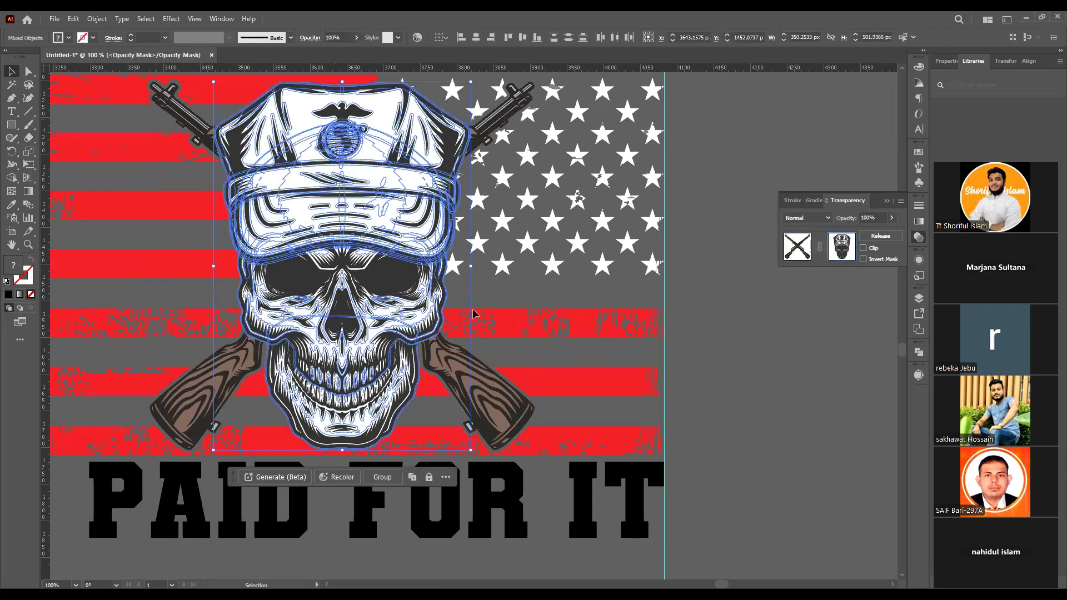
Fill the pasted skull shapes in the rifles' mask with black (000000).
{"action": "left_click", "coordinate": [8, 294]}
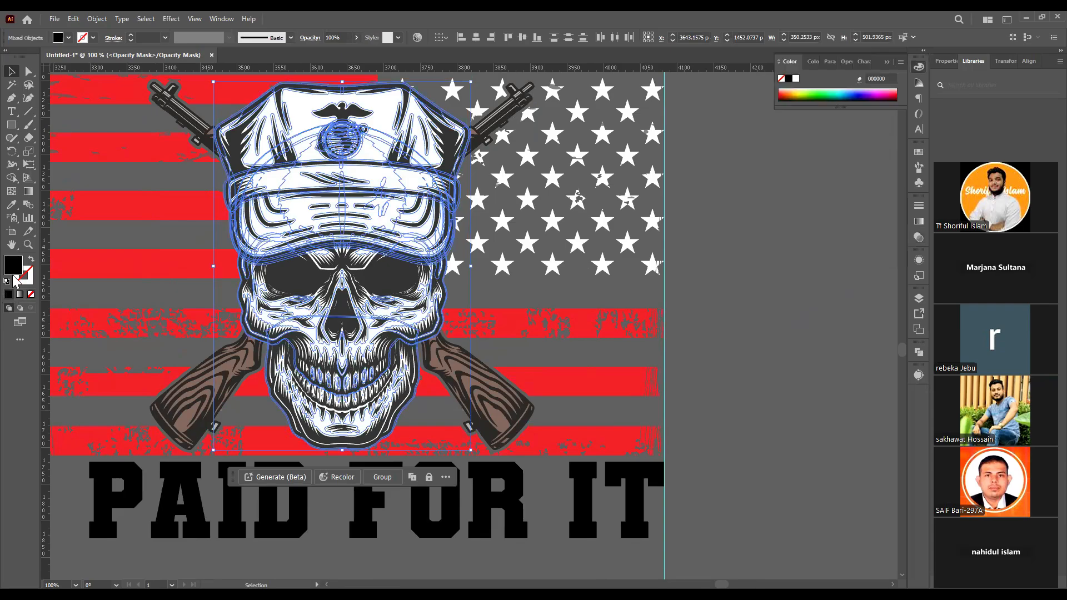
{"action": "double_click", "coordinate": [12, 265]}
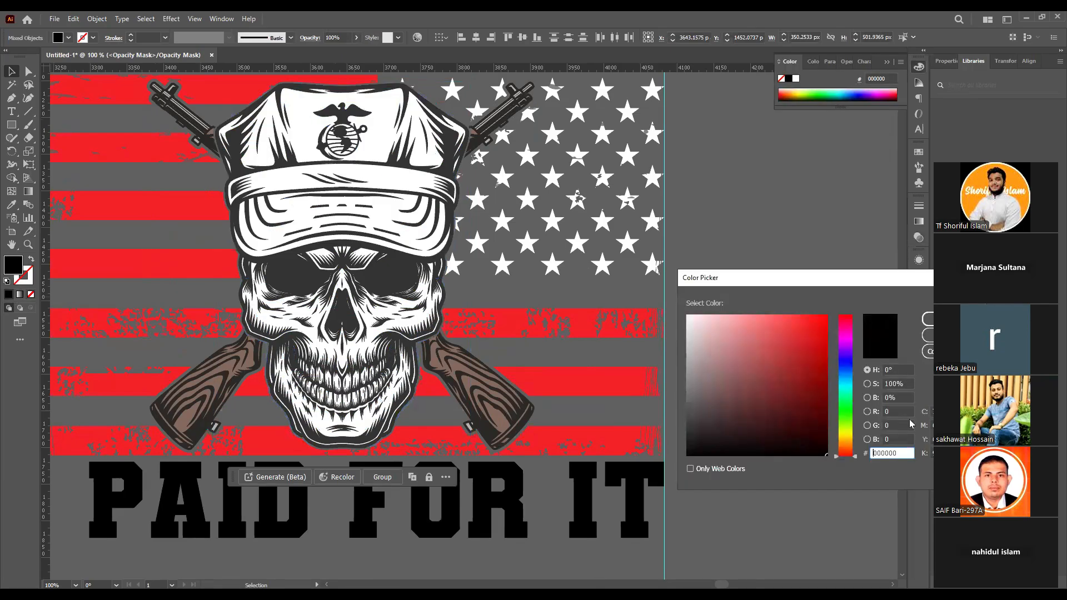
{"action": "left_click", "coordinate": [929, 320]}
Examine the masked rifle edges beside the cap and around the skull's jaw.
{"action": "scroll", "coordinate": [447, 128], "scroll_direction": "up", "scroll_amount": 5}
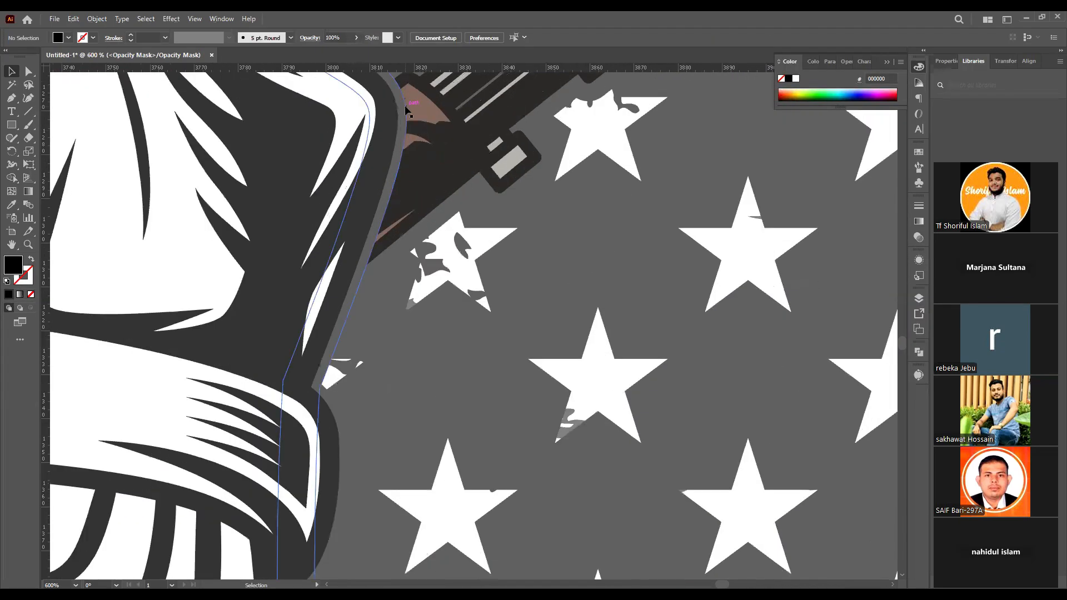
{"action": "scroll", "coordinate": [403, 201], "scroll_direction": "down", "scroll_amount": 6}
{"action": "scroll", "coordinate": [270, 288], "scroll_direction": "up", "scroll_amount": 4}
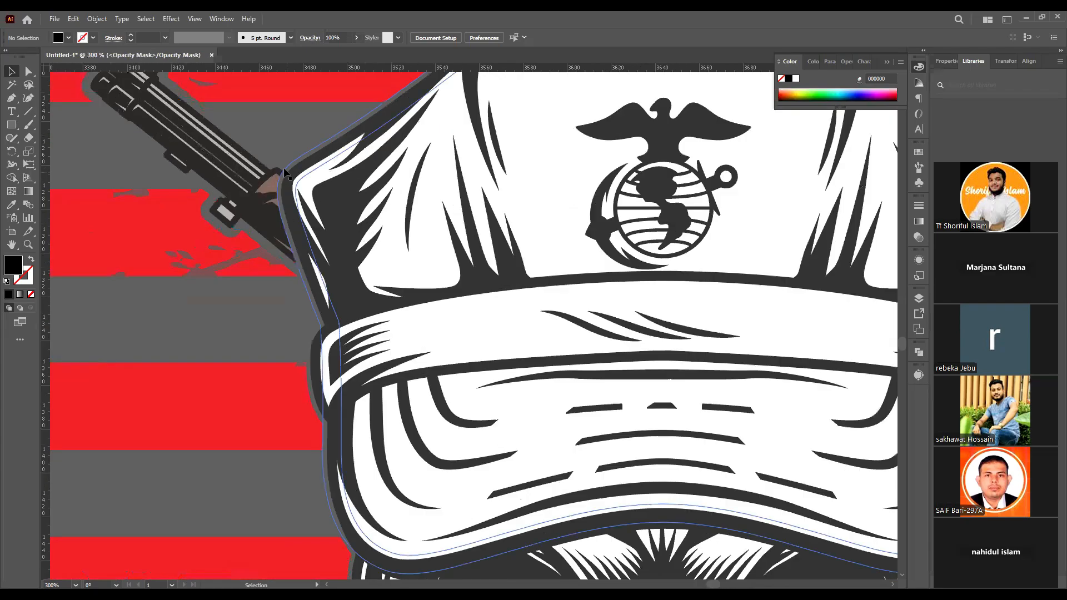
{"action": "scroll", "coordinate": [271, 288], "scroll_direction": "down", "scroll_amount": 4}
{"action": "scroll", "coordinate": [334, 334], "scroll_direction": "up", "scroll_amount": 5}
{"action": "scroll", "coordinate": [346, 342], "scroll_direction": "down", "scroll_amount": 4}
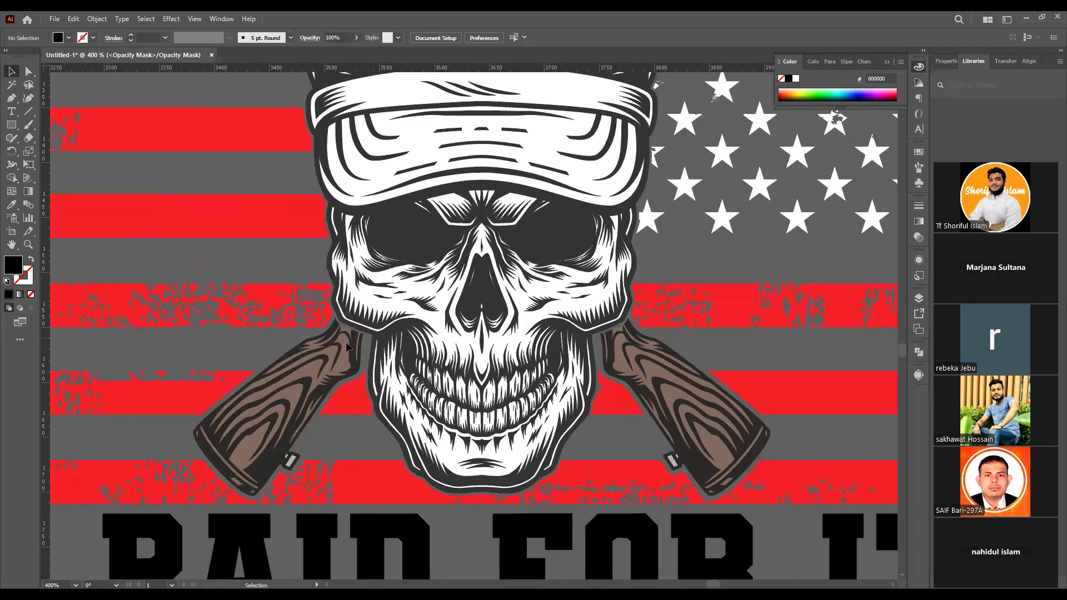
{"action": "scroll", "coordinate": [345, 341], "scroll_direction": "down", "scroll_amount": 2}
Leave the rifles' opacity mask, return to the artwork with nothing selected and close the transparency settings.
{"action": "left_click", "coordinate": [918, 237]}
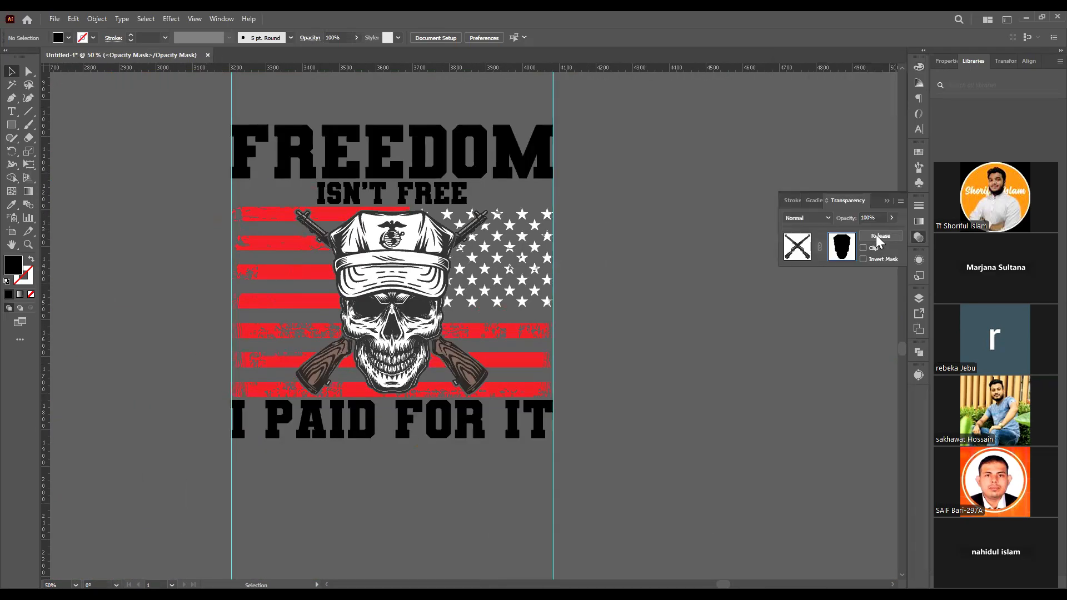
{"action": "left_click", "coordinate": [796, 249]}
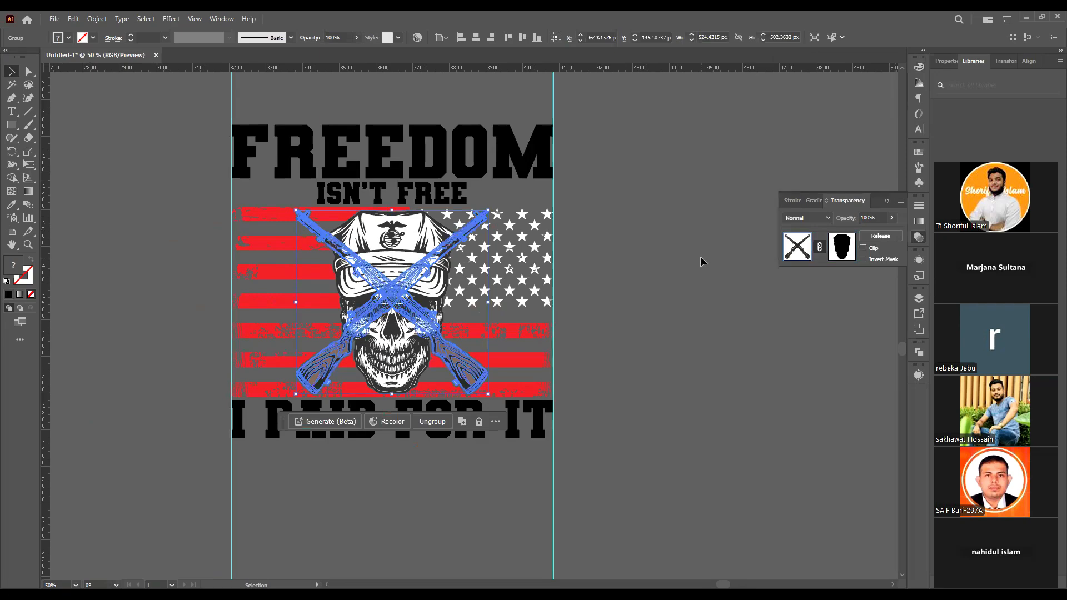
{"action": "left_click", "coordinate": [701, 261]}
{"action": "left_click_drag", "start_coordinate": [726, 255], "coordinate": [679, 266]}
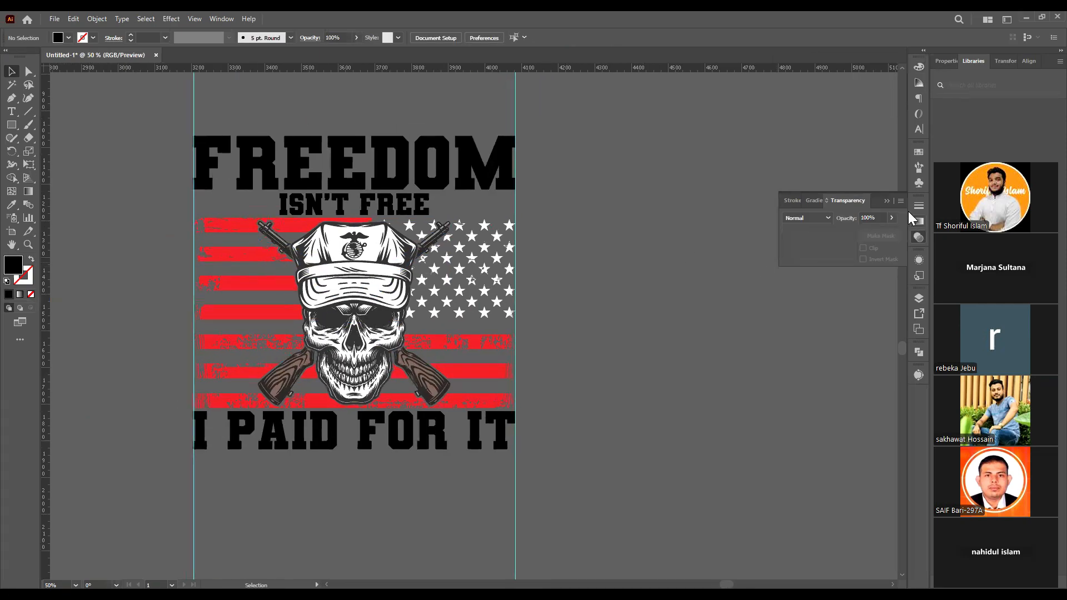
{"action": "left_click", "coordinate": [887, 201]}
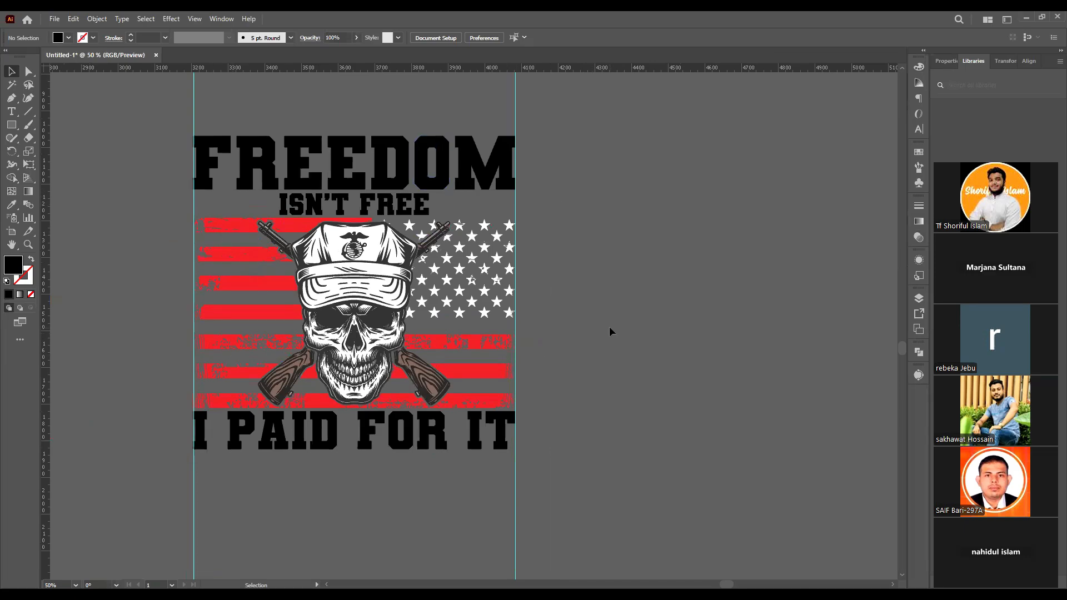
Recolor the FREEDOM lettering with the red sampled from a flag stripe.
{"action": "scroll", "coordinate": [257, 247], "scroll_direction": "up", "scroll_amount": 3}
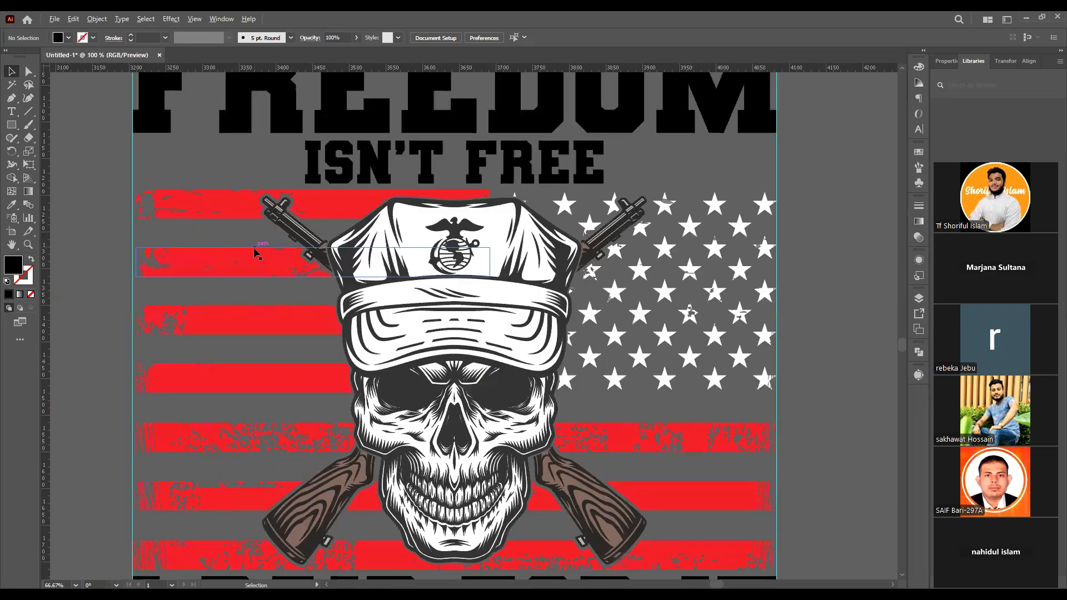
{"action": "scroll", "coordinate": [631, 320], "scroll_direction": "down", "scroll_amount": 2}
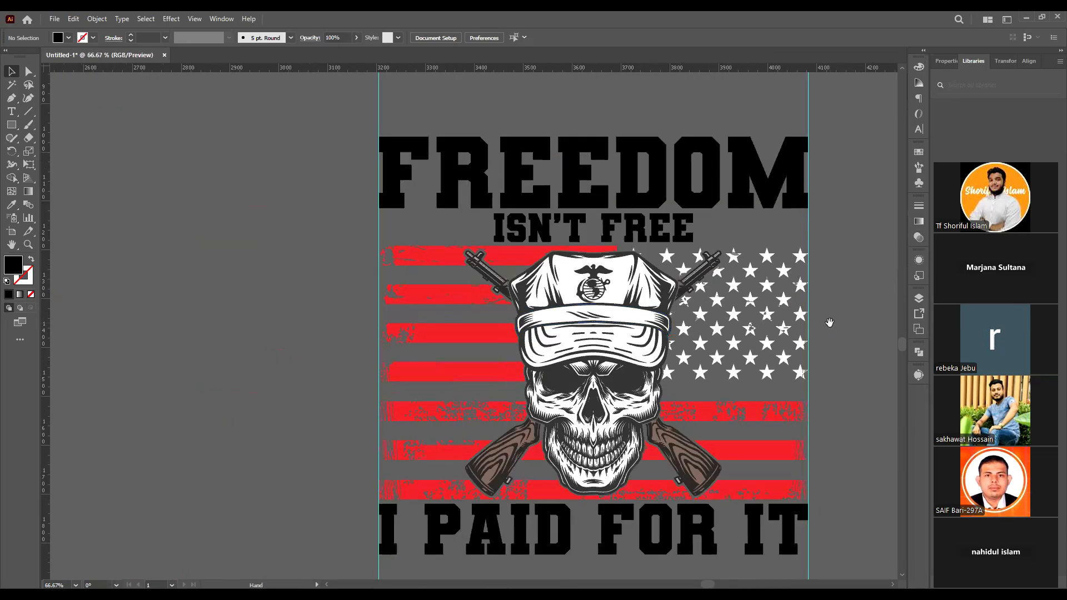
{"action": "scroll", "coordinate": [828, 325], "scroll_direction": "right", "scroll_amount": 2}
{"action": "left_click", "coordinate": [636, 164]}
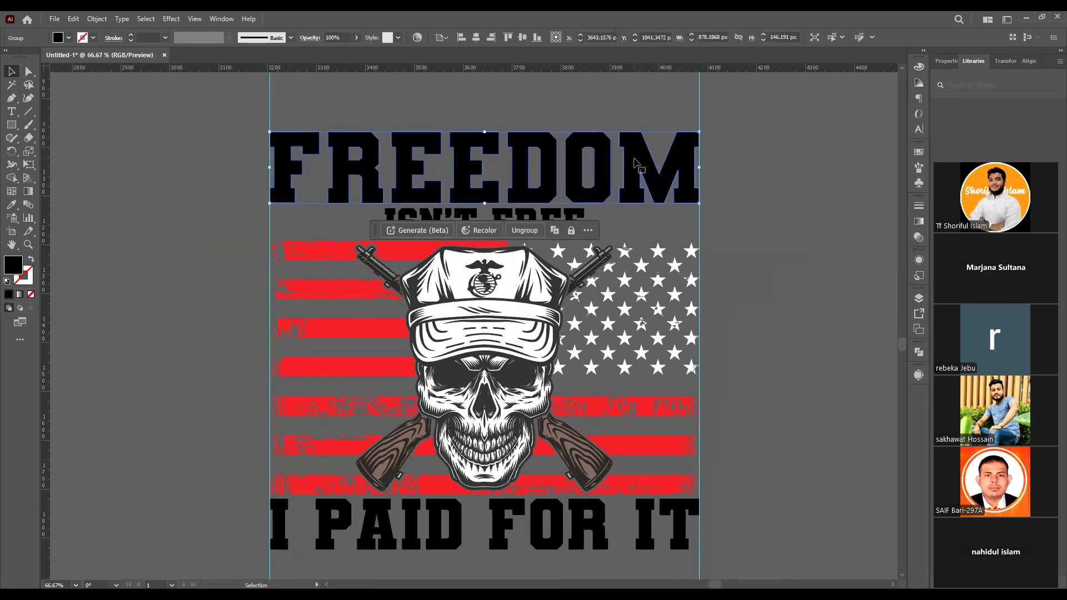
{"action": "key", "text": "i"}
{"action": "left_click", "coordinate": [648, 442]}
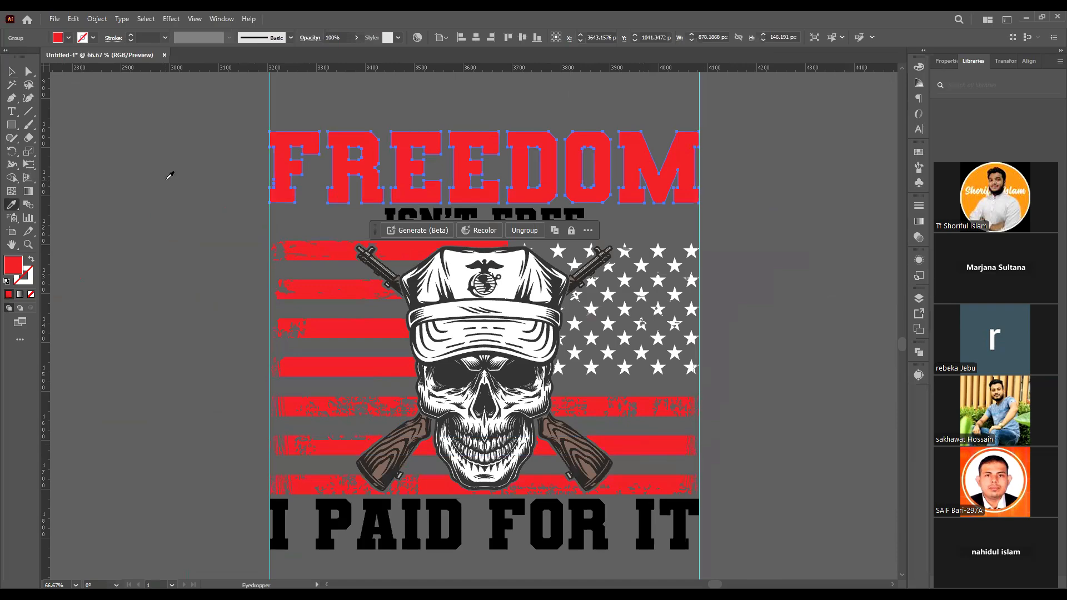
{"action": "key", "text": "v"}
{"action": "left_click", "coordinate": [183, 355]}
Recolor the I PAID FOR IT lettering with the flag stripes' red.
{"action": "left_click", "coordinate": [325, 523]}
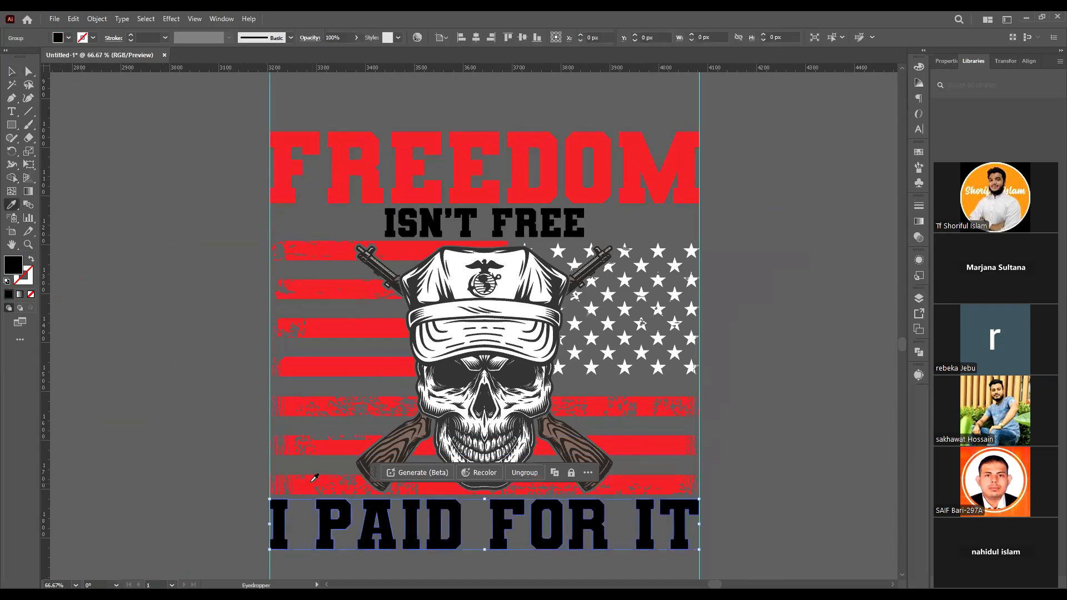
{"action": "key", "text": "i"}
{"action": "left_click", "coordinate": [333, 443]}
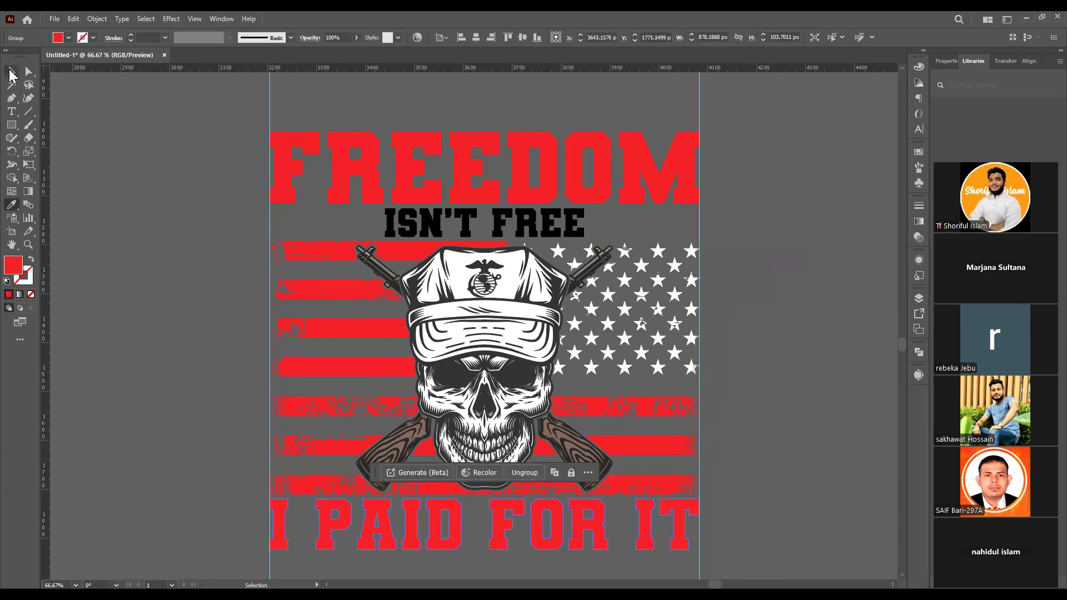
{"action": "key", "text": "v"}
{"action": "left_click", "coordinate": [192, 289]}
Recolor the ISN'T FREE lettering with the flag stripes' red.
{"action": "left_click", "coordinate": [424, 225]}
{"action": "key", "text": "i"}
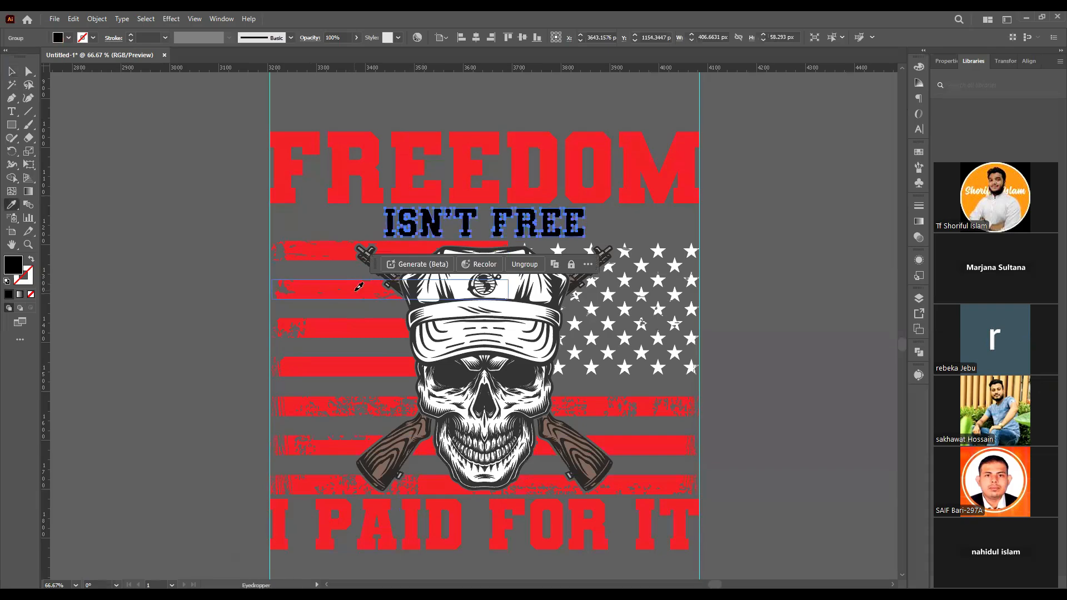
{"action": "left_click", "coordinate": [356, 289]}
{"action": "left_click", "coordinate": [10, 71]}
{"action": "left_click", "coordinate": [122, 371]}
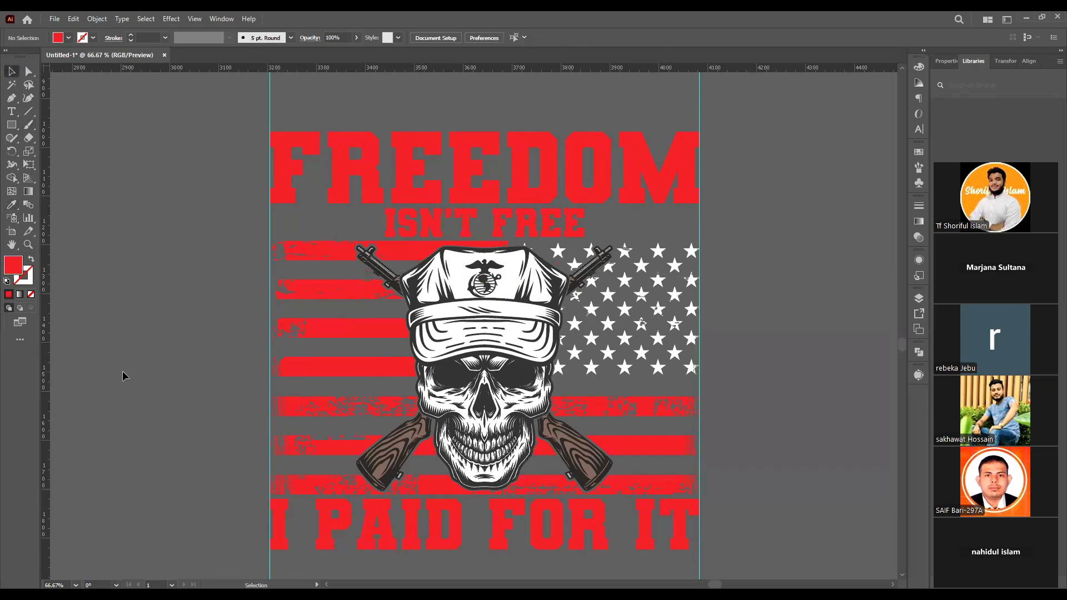
Draw a large rectangle around the whole slogan design, fill it with white and place it behind the artwork.
{"action": "key", "text": "ctrl+minus"}
{"action": "left_click_drag", "start_coordinate": [757, 298], "coordinate": [600, 281]}
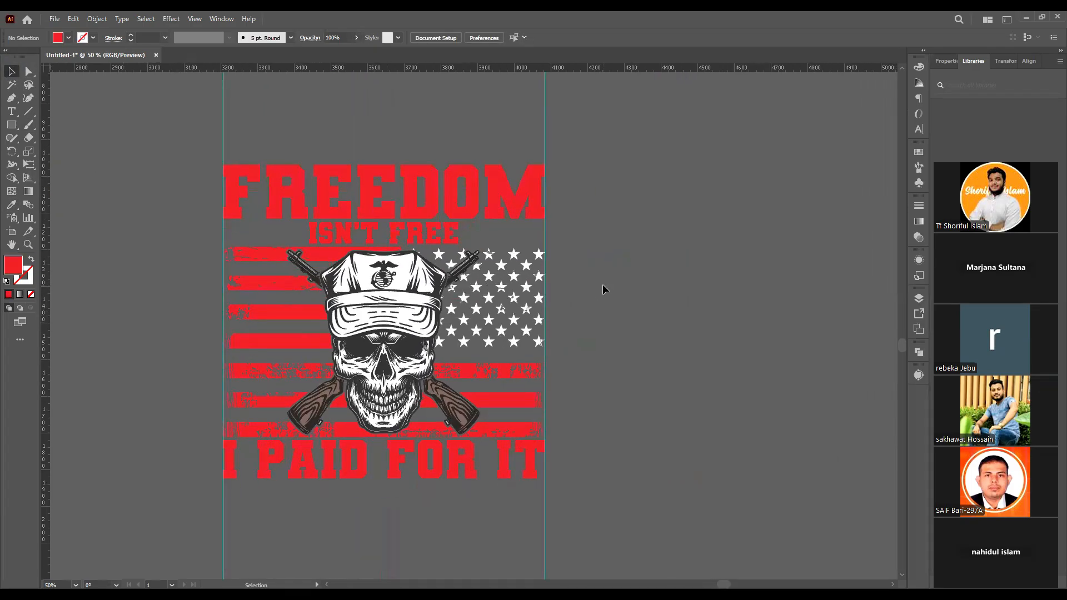
{"action": "scroll", "coordinate": [623, 236], "scroll_direction": "down", "scroll_amount": 2}
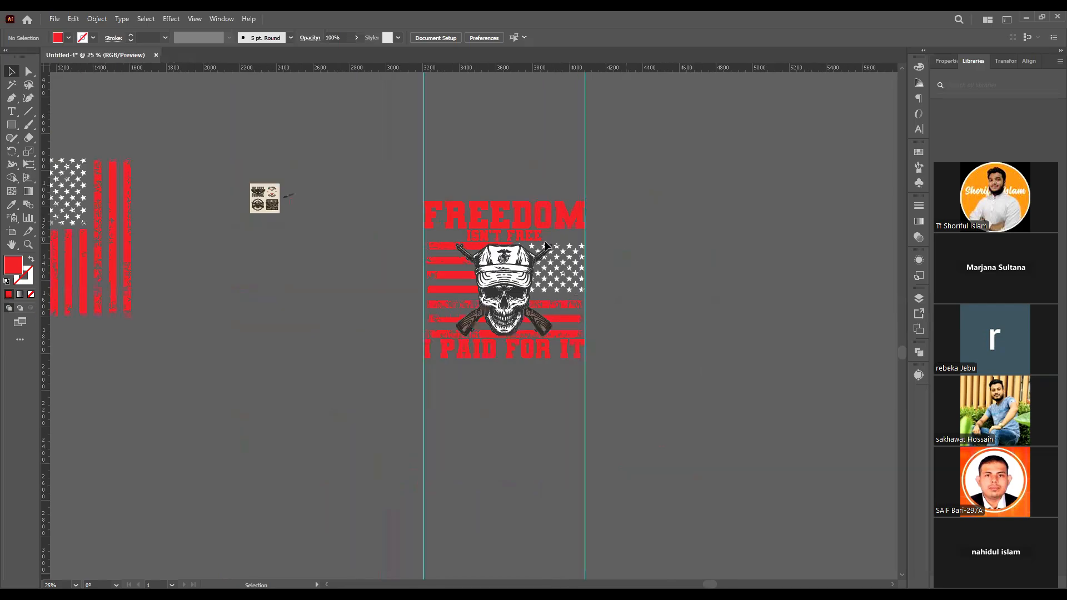
{"action": "left_click", "coordinate": [11, 124]}
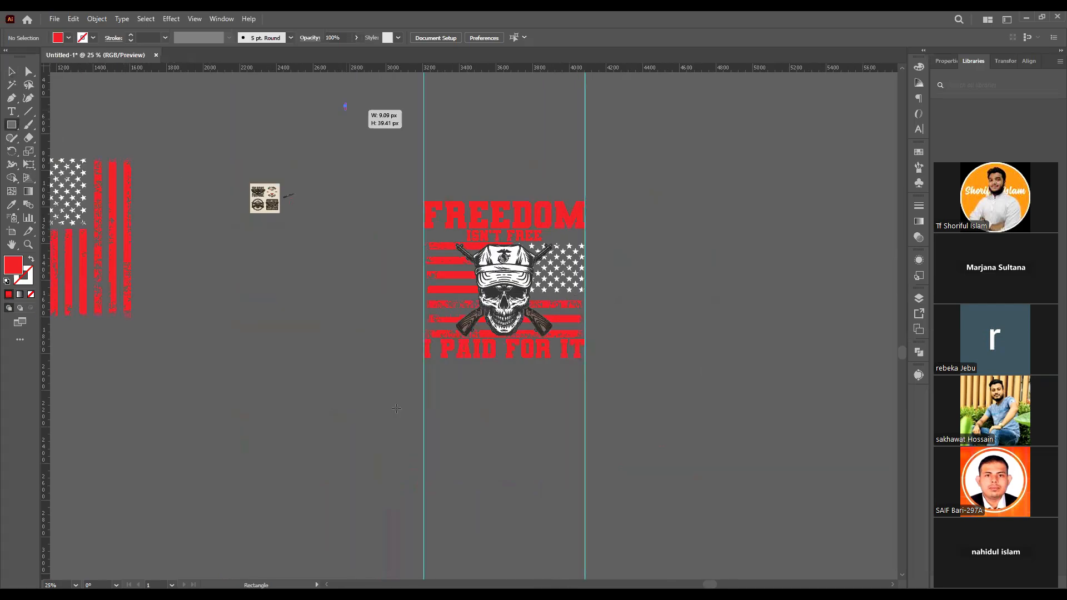
{"action": "left_click_drag", "start_coordinate": [344, 103], "coordinate": [697, 496]}
{"action": "double_click", "coordinate": [11, 266]}
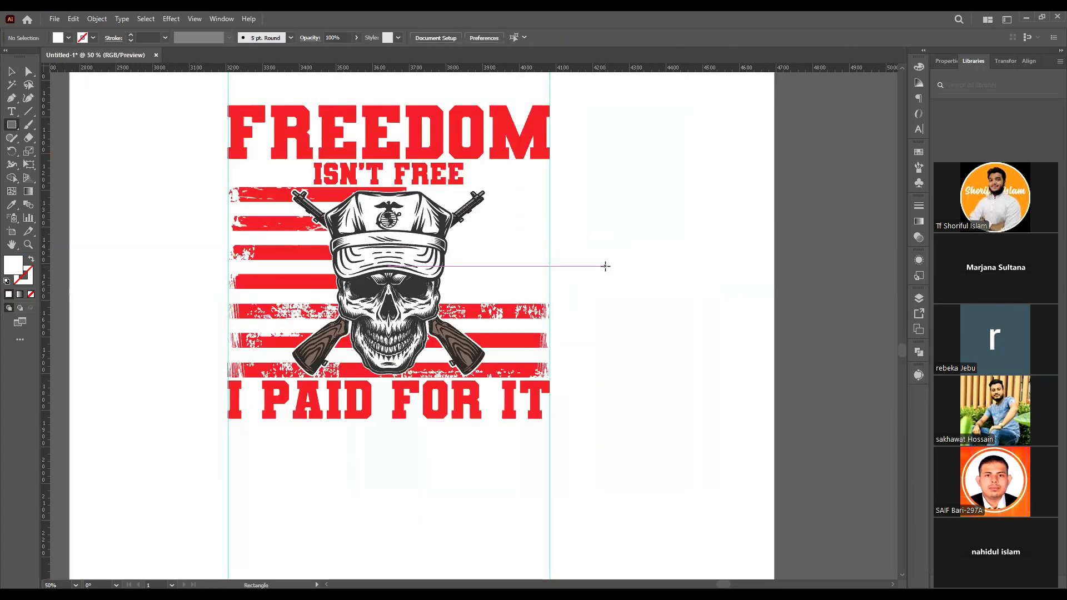
{"action": "left_click", "coordinate": [8, 72]}
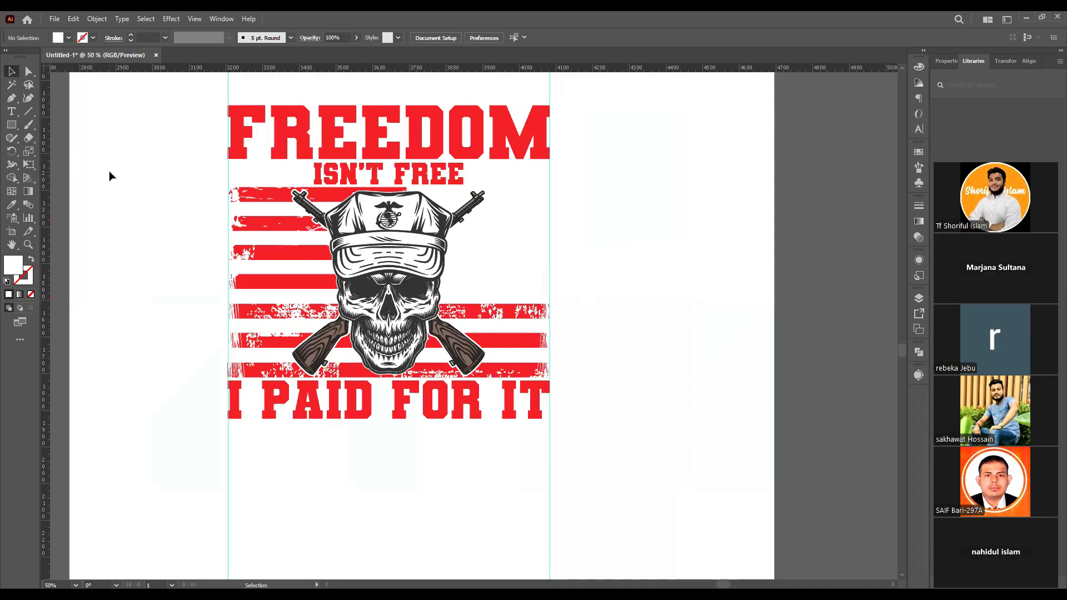
{"action": "left_click", "coordinate": [486, 234]}
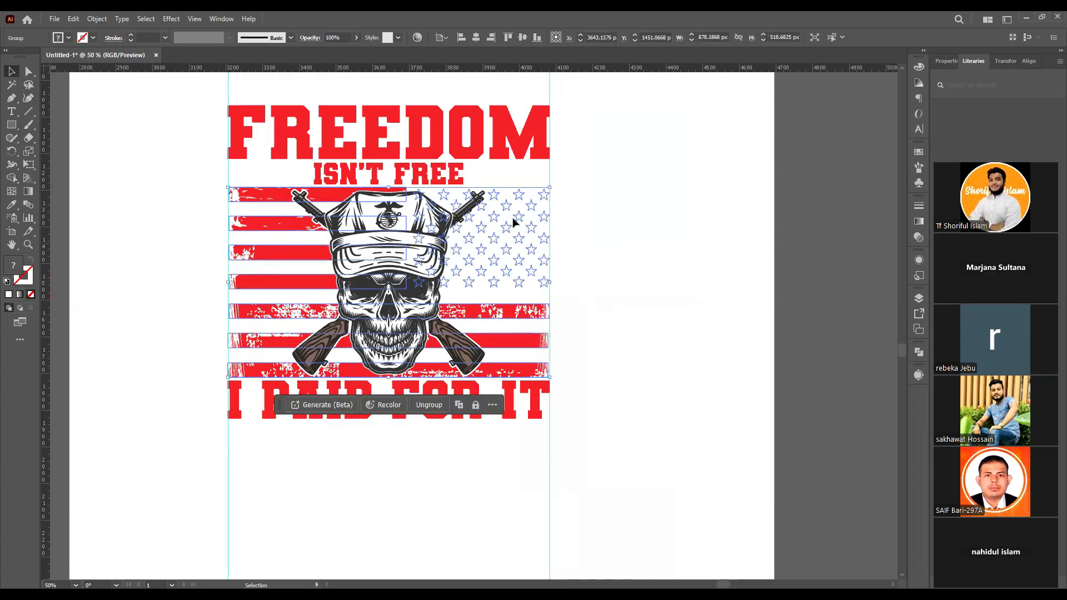
{"action": "left_click", "coordinate": [657, 245]}
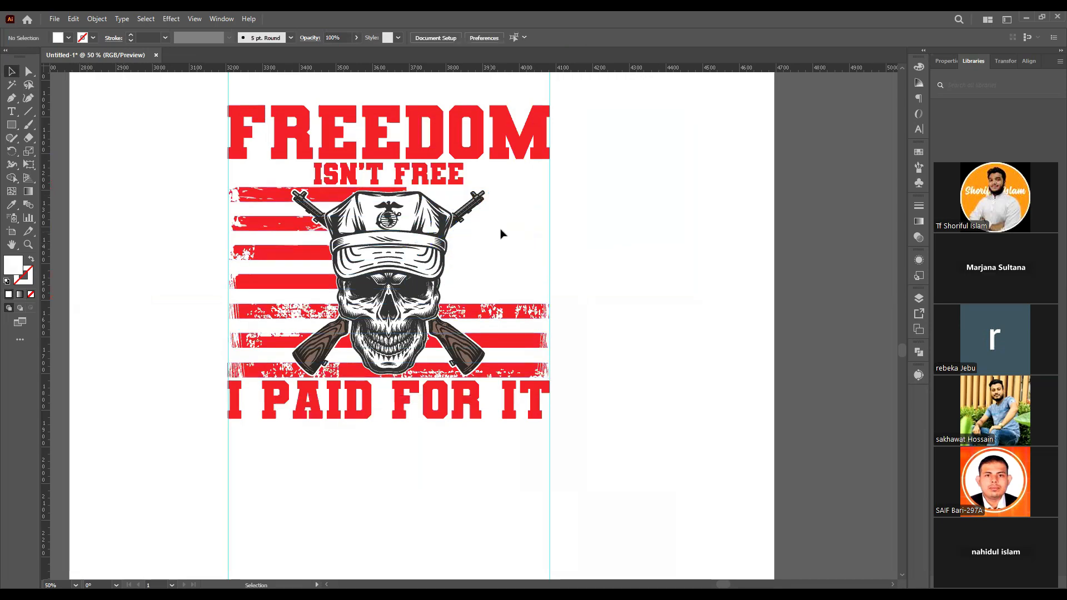
{"action": "left_click", "coordinate": [501, 234]}
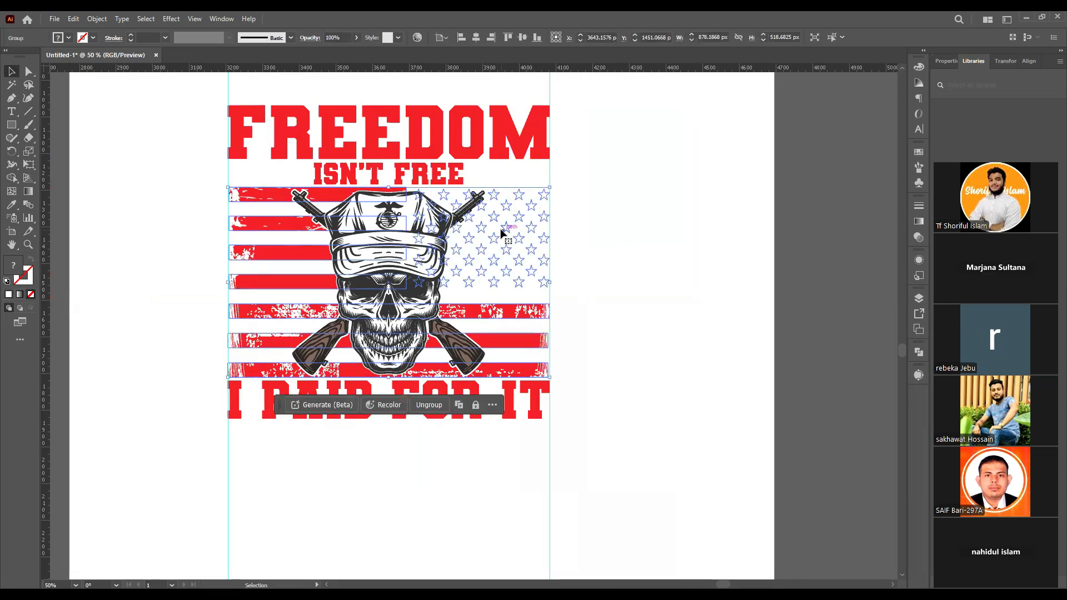
{"action": "double_click", "coordinate": [501, 233]}
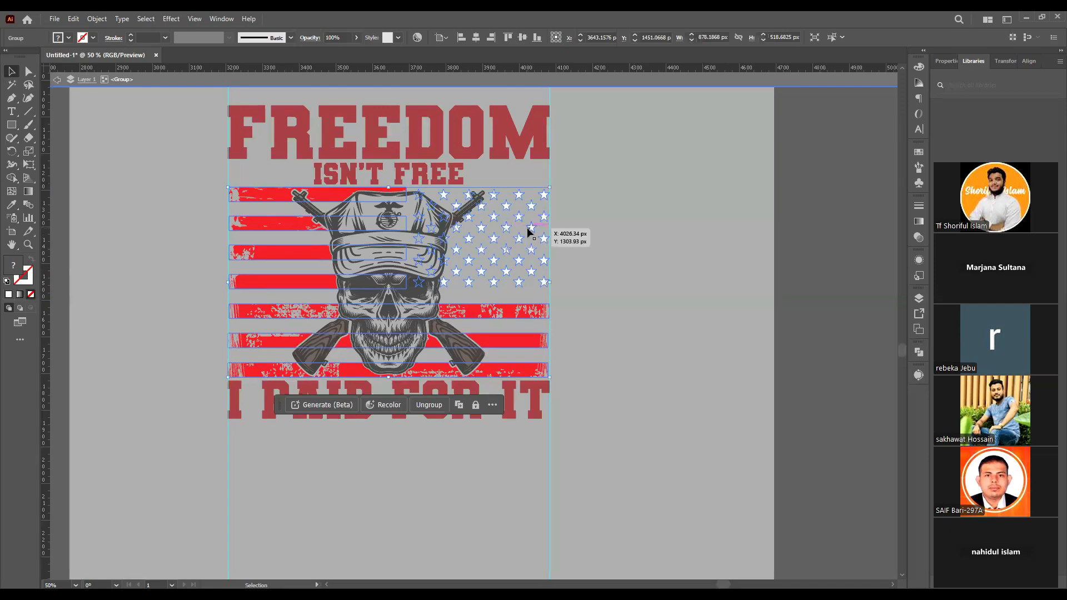
{"action": "double_click", "coordinate": [569, 237]}
{"action": "left_click", "coordinate": [513, 217]}
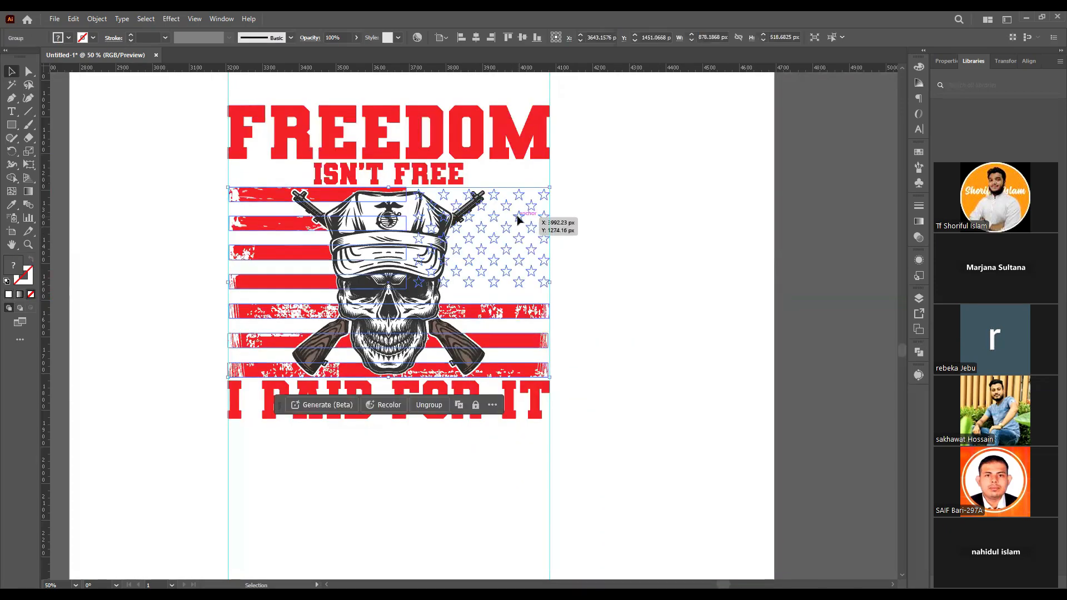
Isolate the nested star group inside the flag, recolor its stars blue and leave isolation.
{"action": "double_click", "coordinate": [517, 218]}
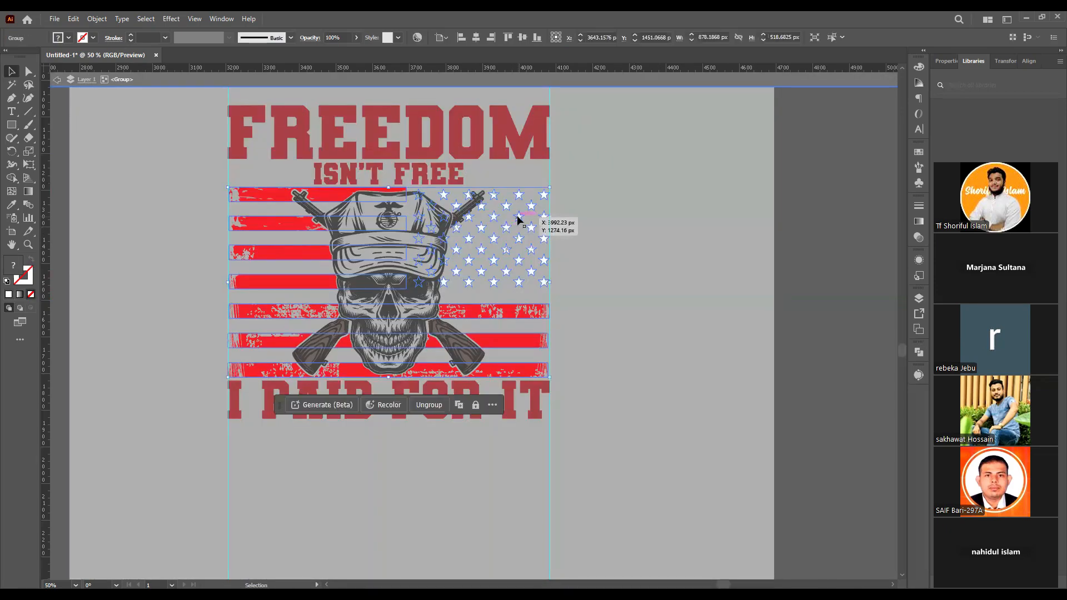
{"action": "left_click_drag", "start_coordinate": [517, 219], "coordinate": [743, 240]}
{"action": "key", "text": "ctrl+z"}
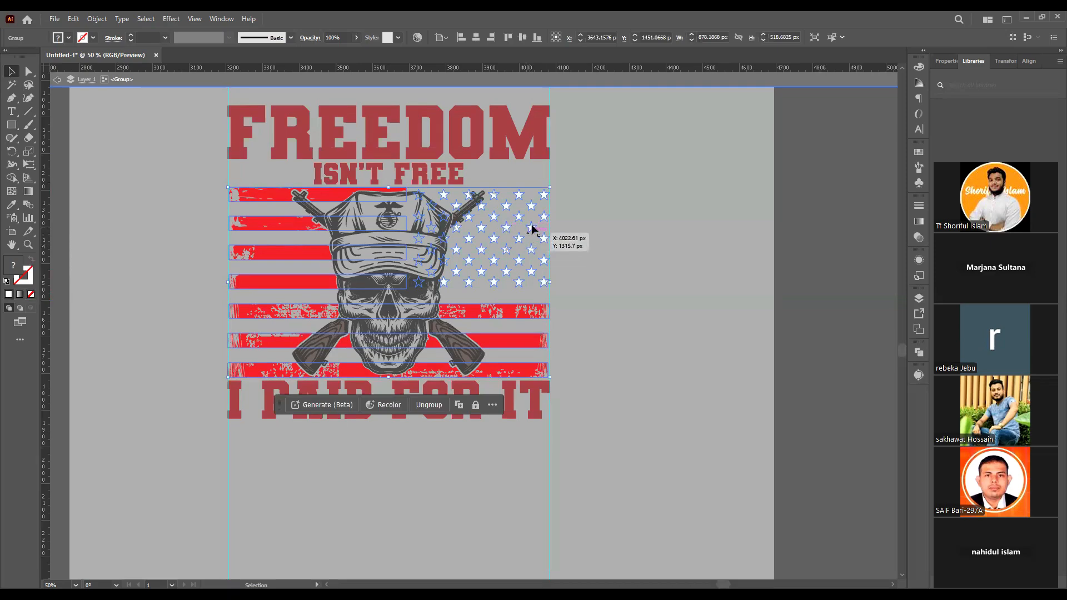
{"action": "left_click_drag", "start_coordinate": [424, 227], "coordinate": [741, 227]}
{"action": "key", "text": "ctrl+z"}
{"action": "double_click", "coordinate": [518, 216]}
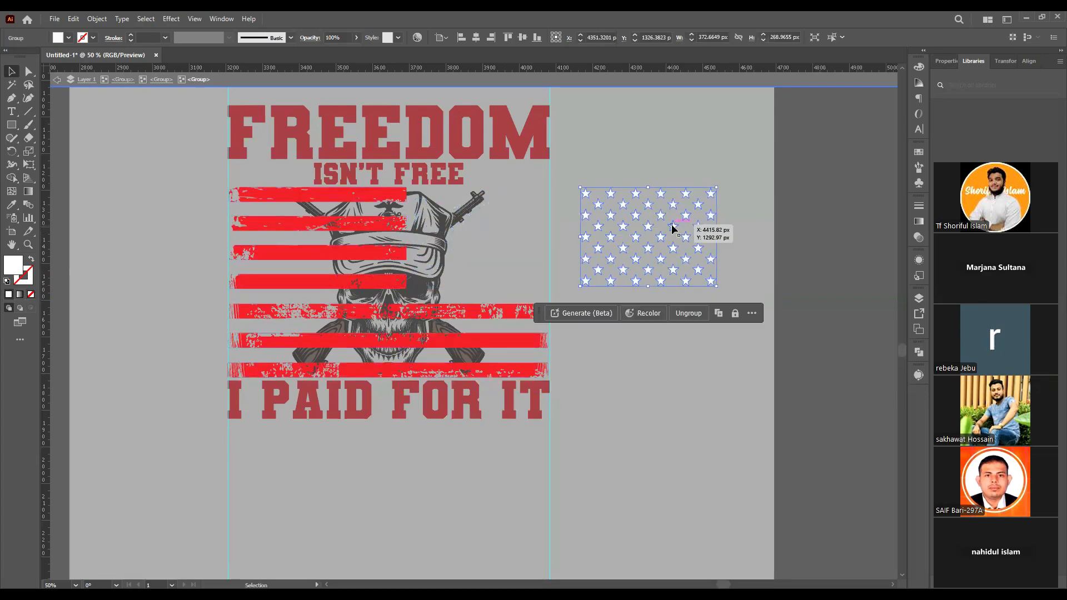
{"action": "key", "text": "ctrl+z"}
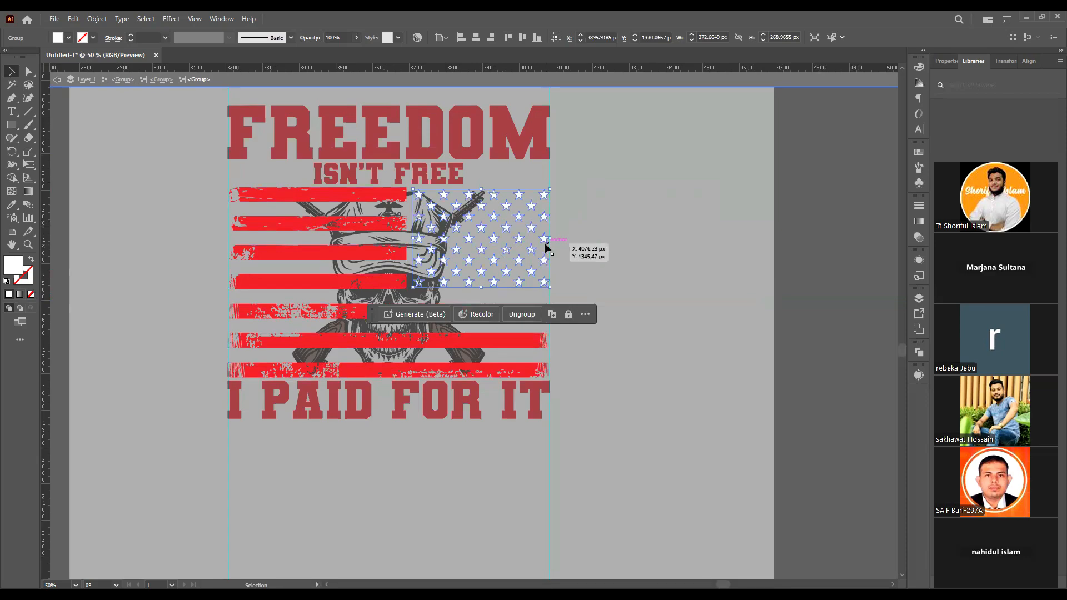
{"action": "double_click", "coordinate": [16, 264]}
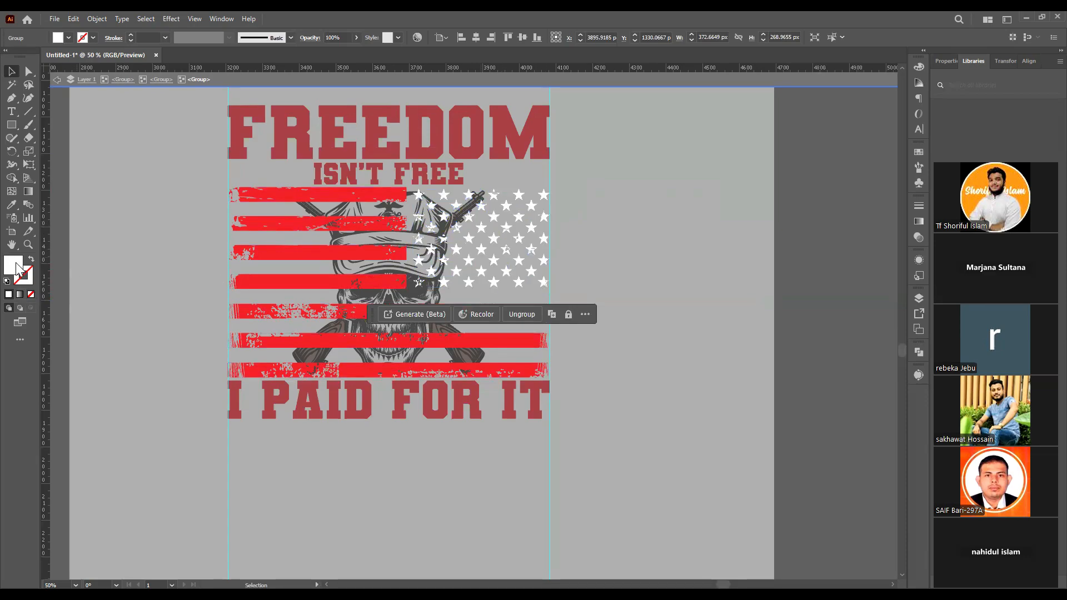
{"action": "left_click", "coordinate": [845, 370]}
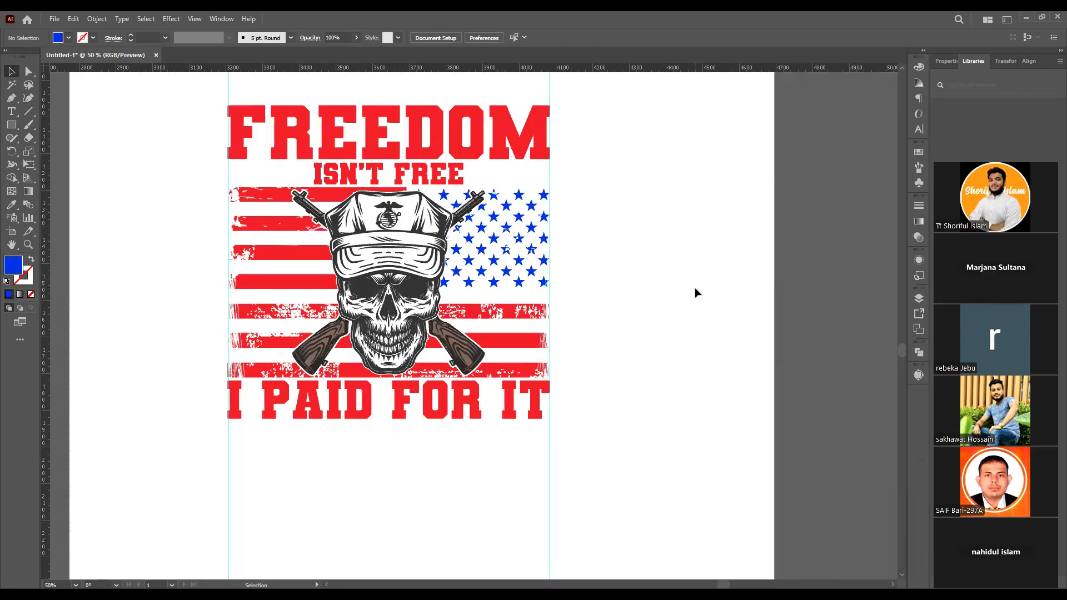
Recolor the ISN'T FREE lettering with the blue sampled from a flag star.
{"action": "left_click", "coordinate": [452, 177]}
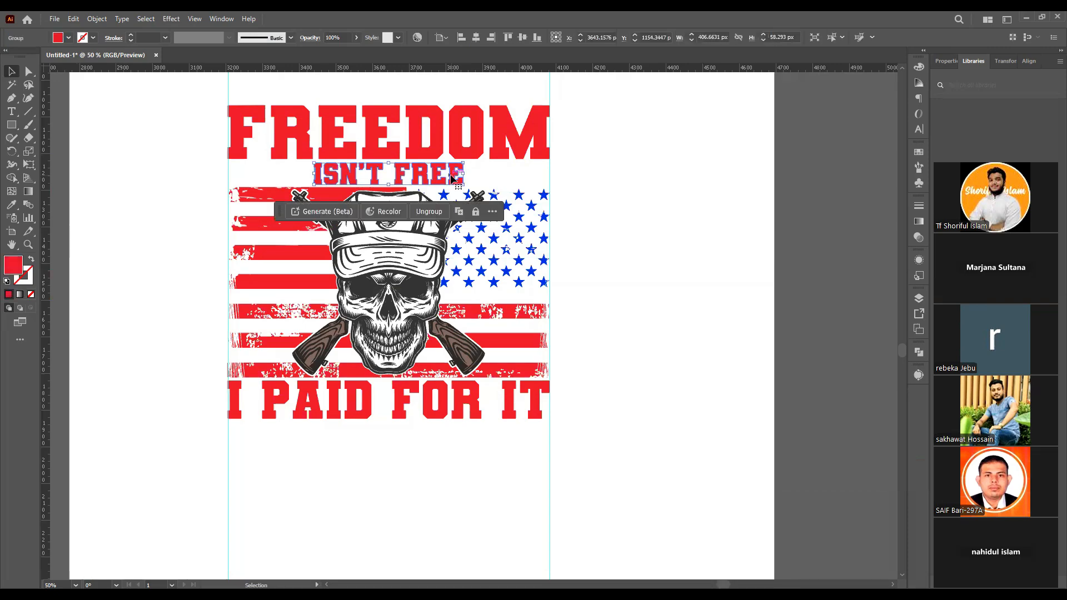
{"action": "key", "text": "i"}
{"action": "left_click", "coordinate": [524, 259]}
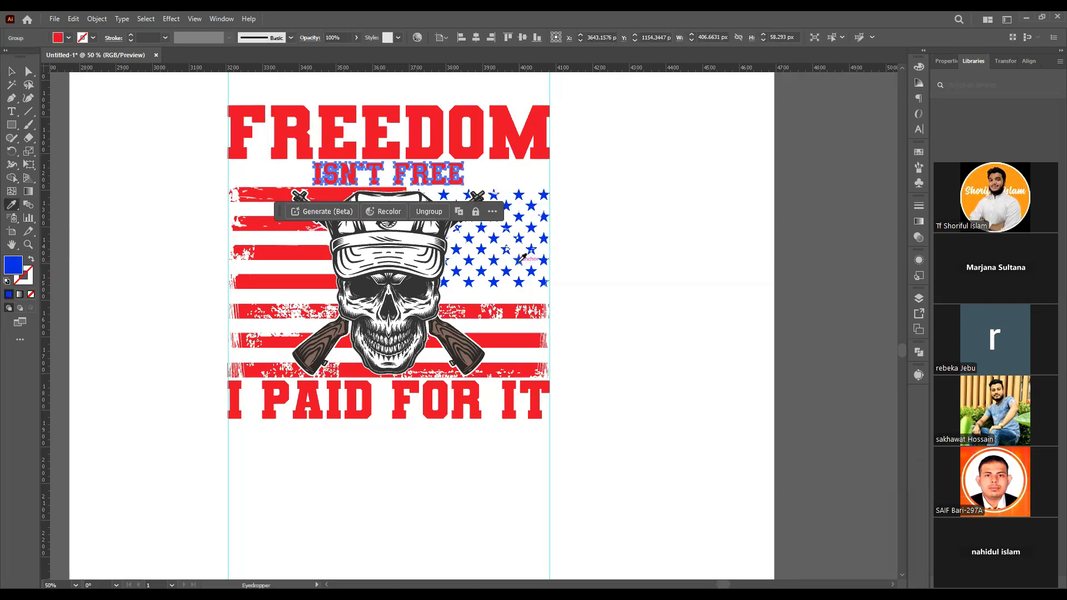
{"action": "key", "text": "v"}
{"action": "left_click", "coordinate": [716, 362]}
Place a horizontal copy of the loose rifle under FREEDOM, in the gap to the left of ISN'T FREE.
{"action": "left_click_drag", "start_coordinate": [692, 315], "coordinate": [778, 344]}
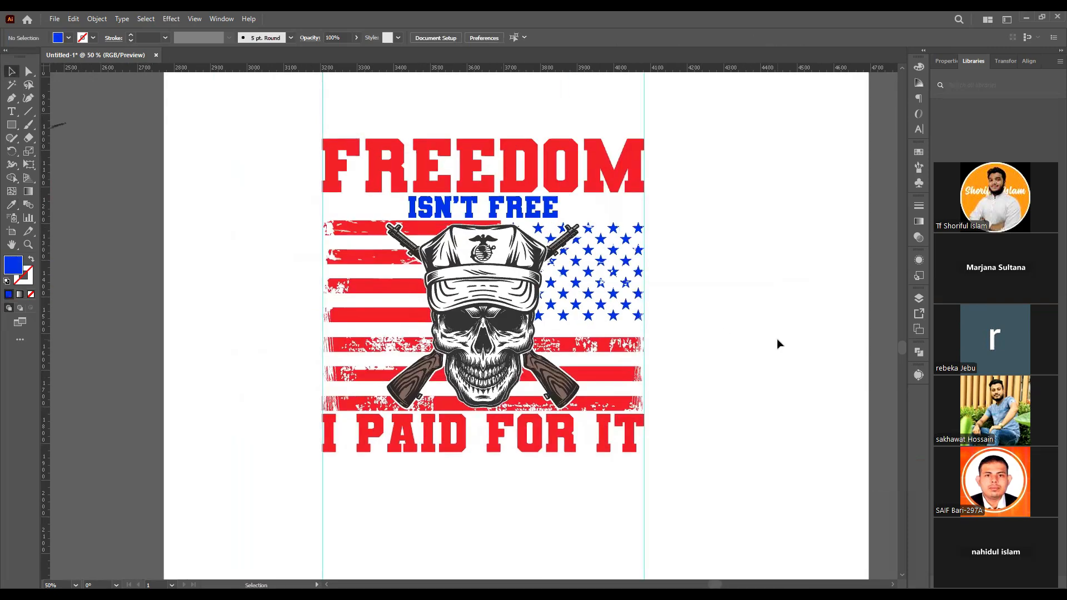
{"action": "scroll", "coordinate": [600, 210], "scroll_direction": "up", "scroll_amount": 2}
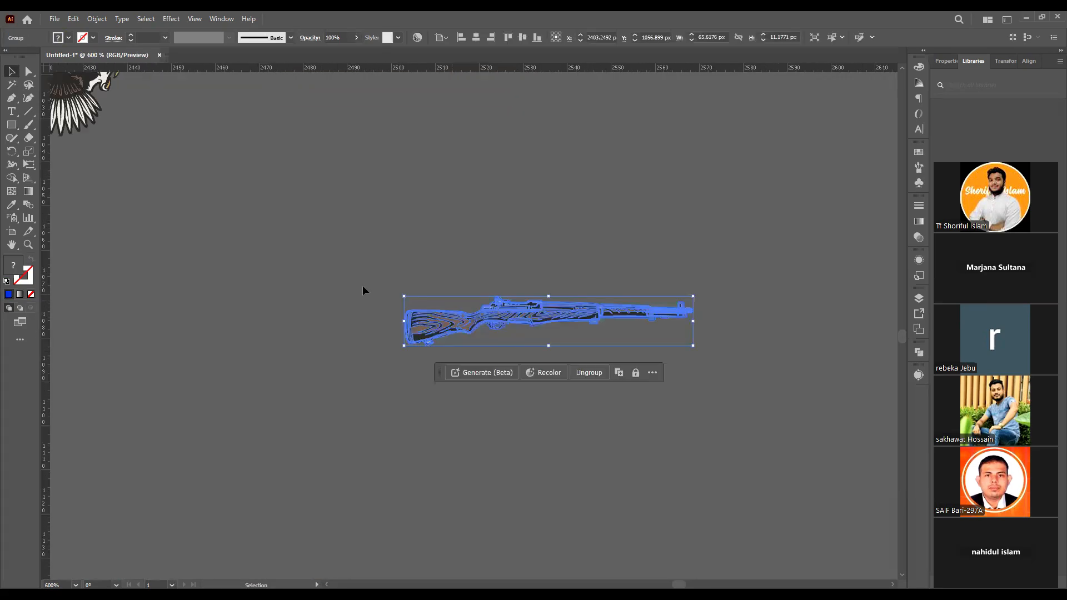
{"action": "scroll", "coordinate": [362, 290], "scroll_direction": "down", "scroll_amount": 8}
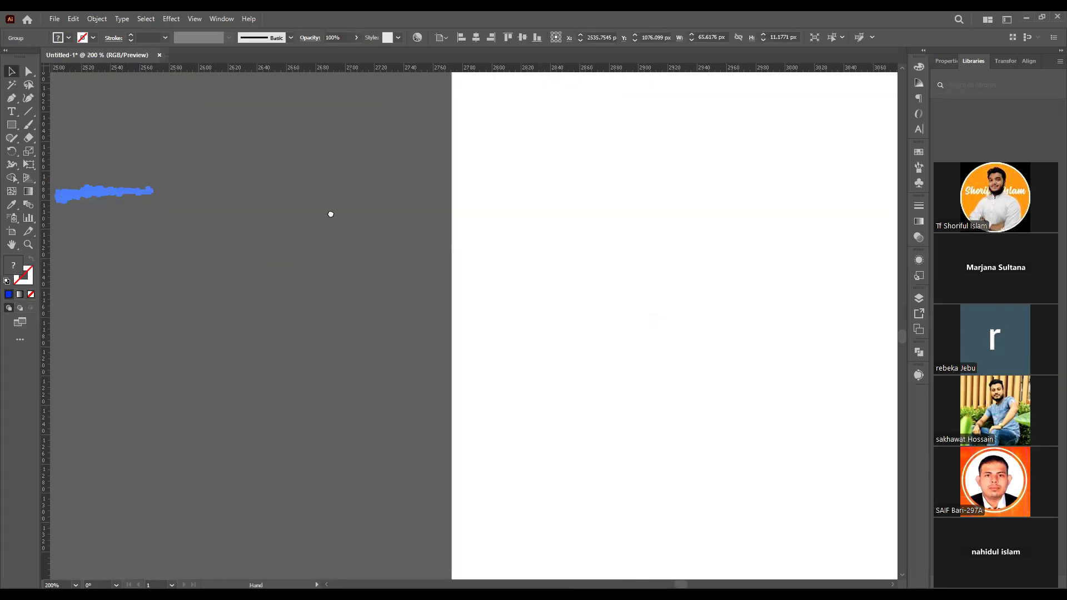
{"action": "left_click_drag", "start_coordinate": [381, 238], "coordinate": [569, 229]}
{"action": "left_click", "coordinate": [397, 242]}
{"action": "scroll", "coordinate": [611, 255], "scroll_direction": "up", "scroll_amount": 1}
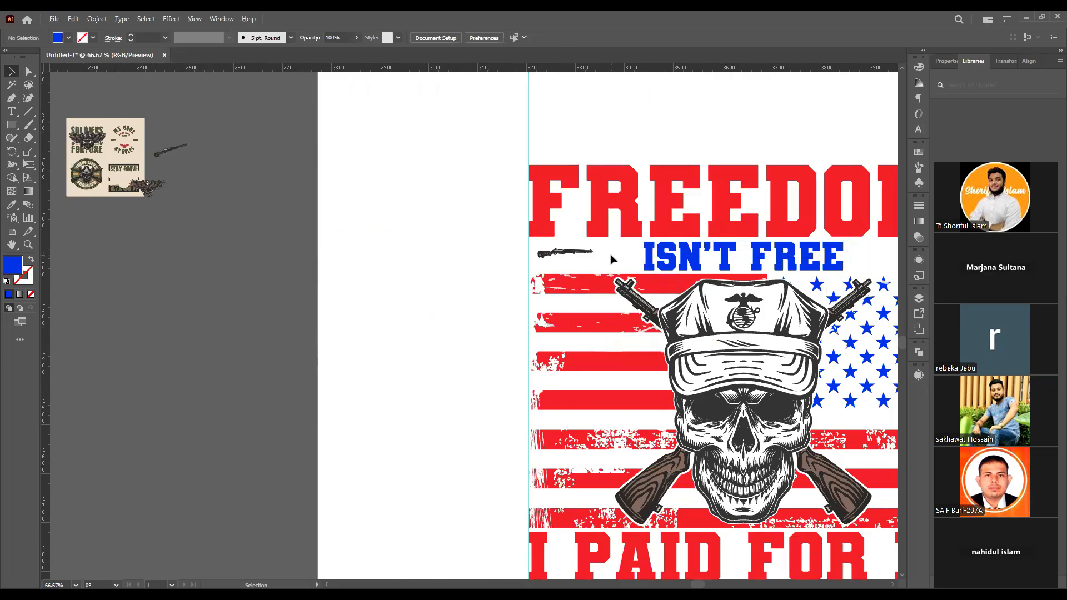
{"action": "scroll", "coordinate": [611, 255], "scroll_direction": "up", "scroll_amount": 2}
Enlarge the small rifle proportionally to about 229 px wide, filling the gap between the left guide and ISN'T FREE.
{"action": "left_click", "coordinate": [496, 244]}
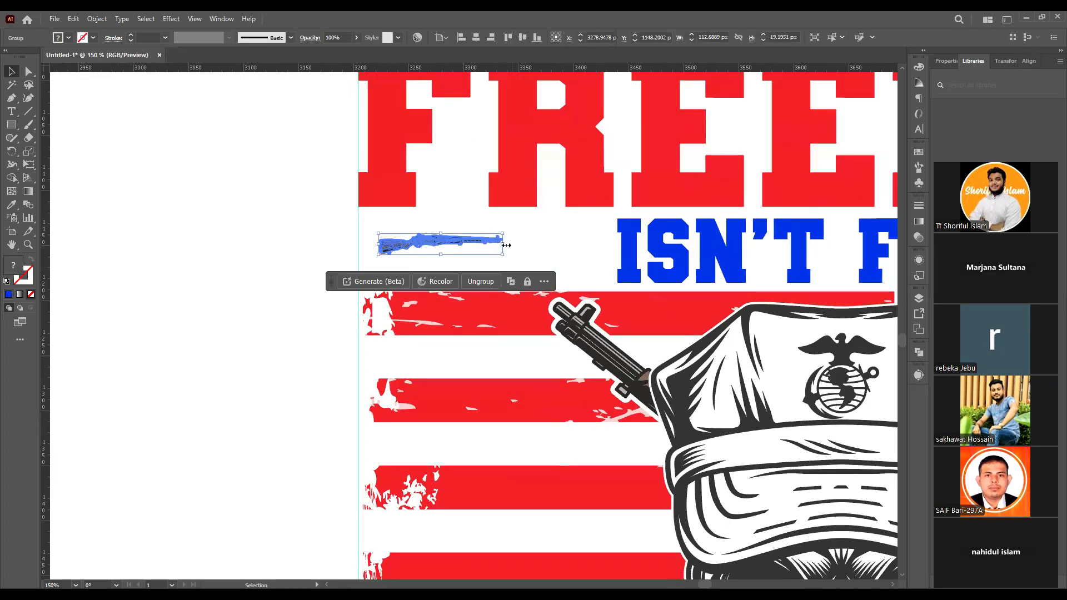
{"action": "left_click_drag", "start_coordinate": [503, 243], "coordinate": [609, 243]}
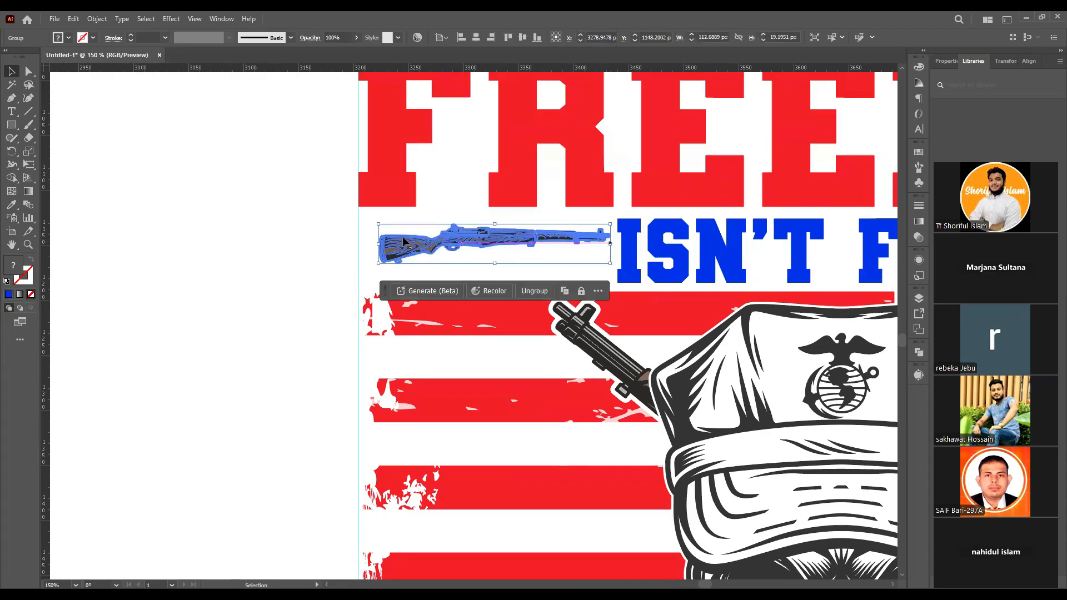
{"action": "left_click_drag", "start_coordinate": [379, 243], "coordinate": [355, 245]}
{"action": "left_click", "coordinate": [323, 252]}
{"action": "scroll", "coordinate": [373, 245], "scroll_direction": "up", "scroll_amount": 4}
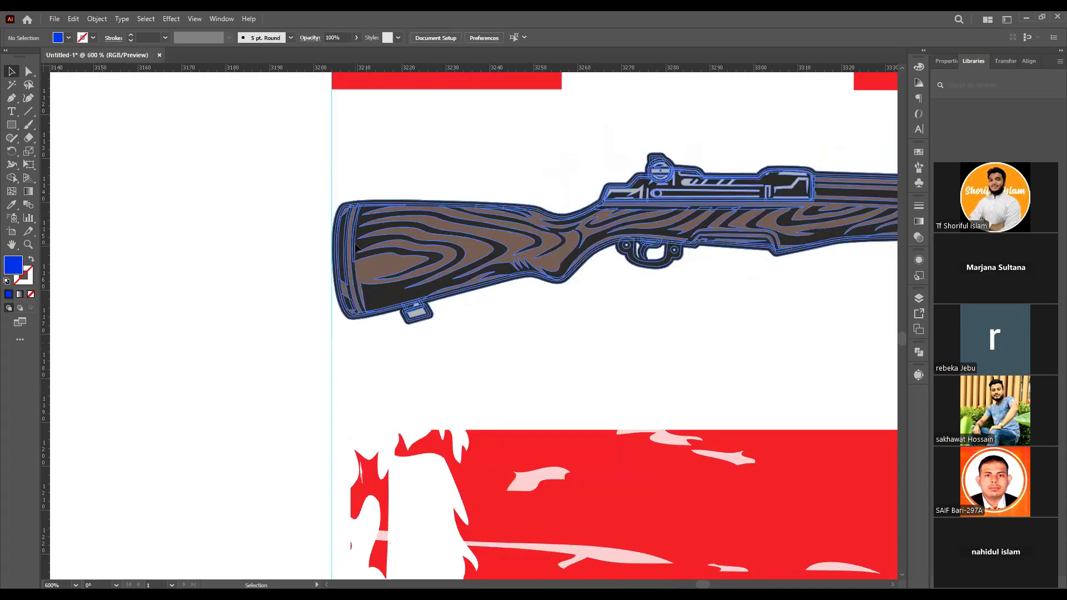
{"action": "left_click", "coordinate": [364, 246]}
{"action": "scroll", "coordinate": [291, 254], "scroll_direction": "down", "scroll_amount": 6}
Create a mirrored copy of the small rifle by reflecting it across the vertical axis.
{"action": "left_click", "coordinate": [819, 246]}
{"action": "left_click_drag", "start_coordinate": [818, 246], "coordinate": [697, 251]}
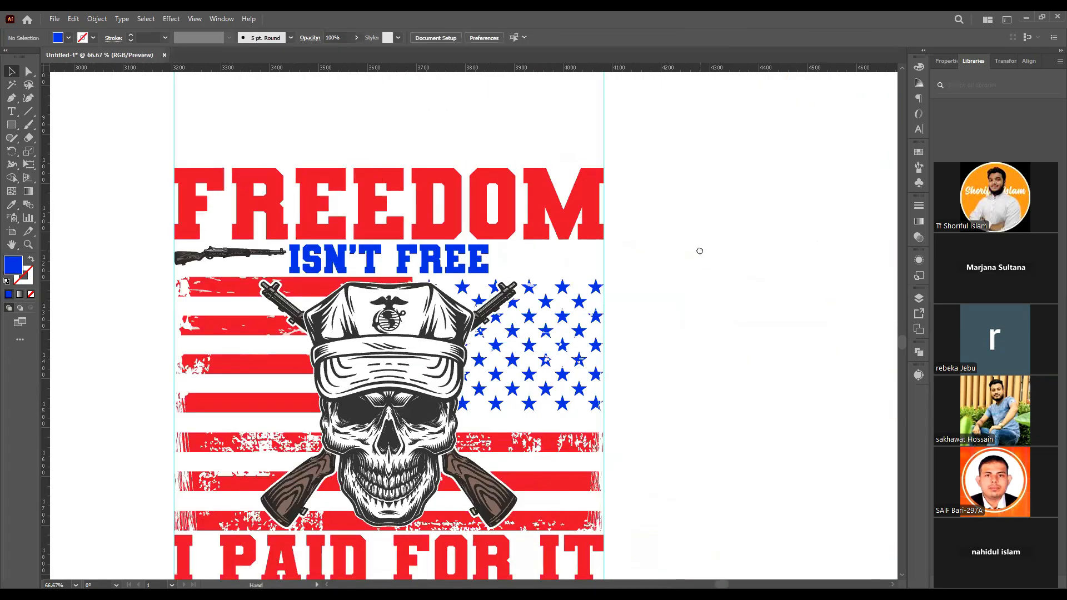
{"action": "left_click", "coordinate": [226, 253]}
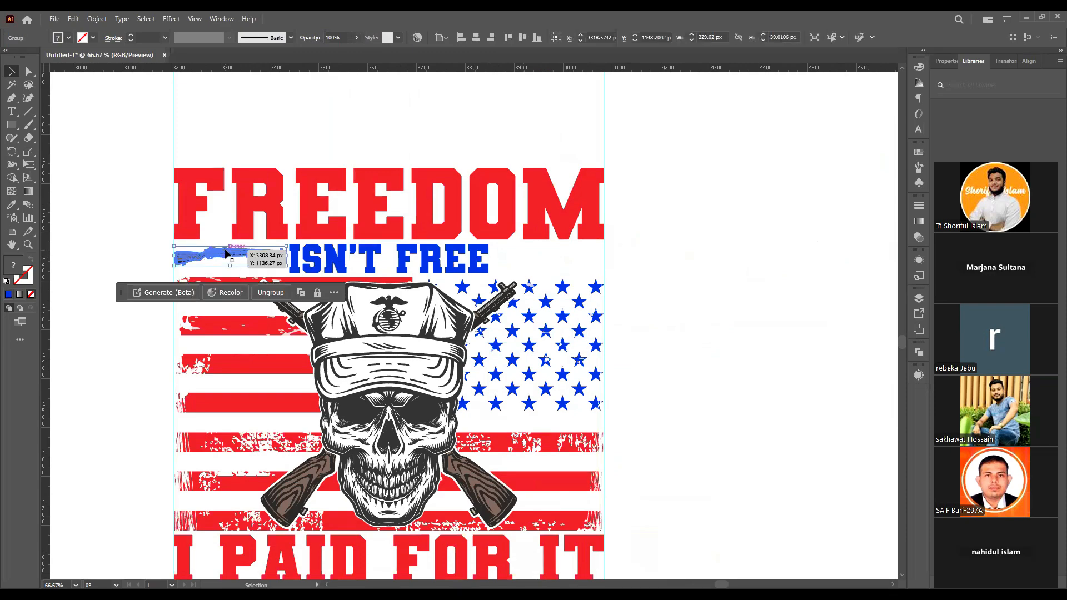
{"action": "right_click", "coordinate": [226, 254]}
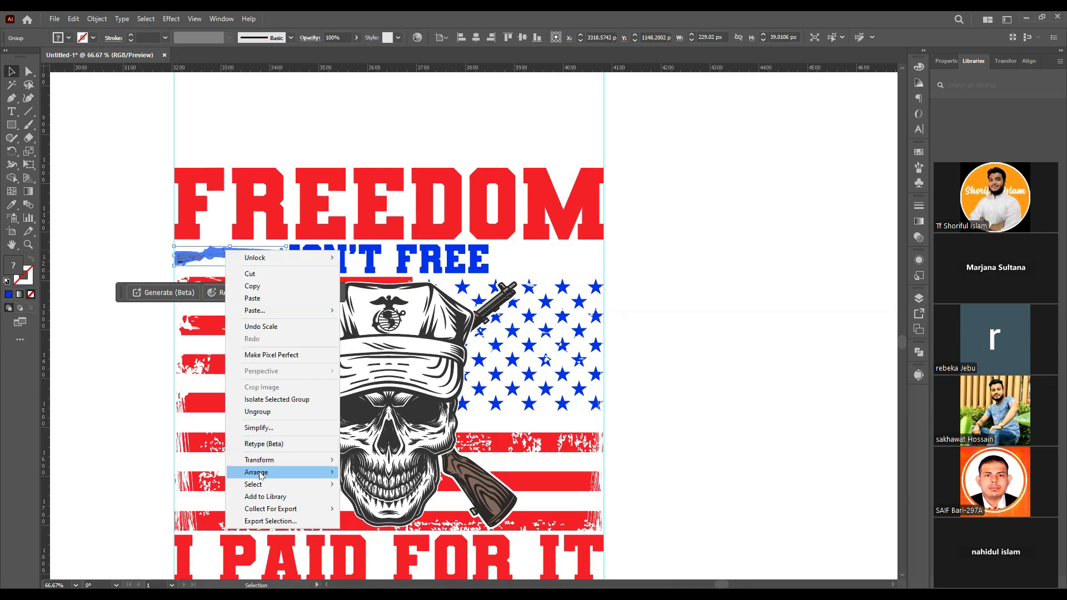
{"action": "left_click", "coordinate": [366, 501]}
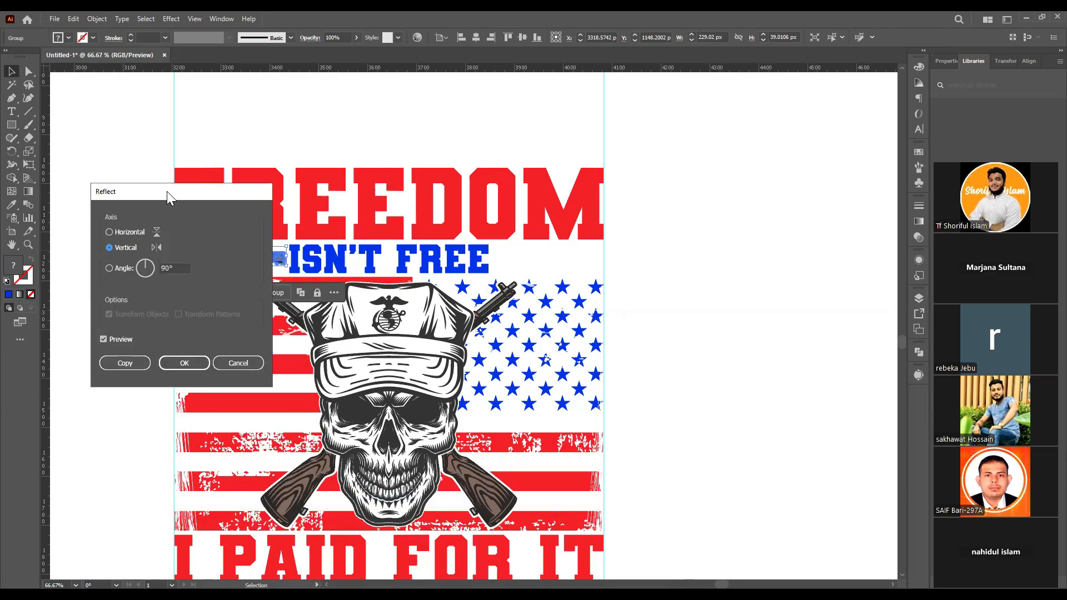
{"action": "left_click_drag", "start_coordinate": [244, 253], "coordinate": [432, 419]}
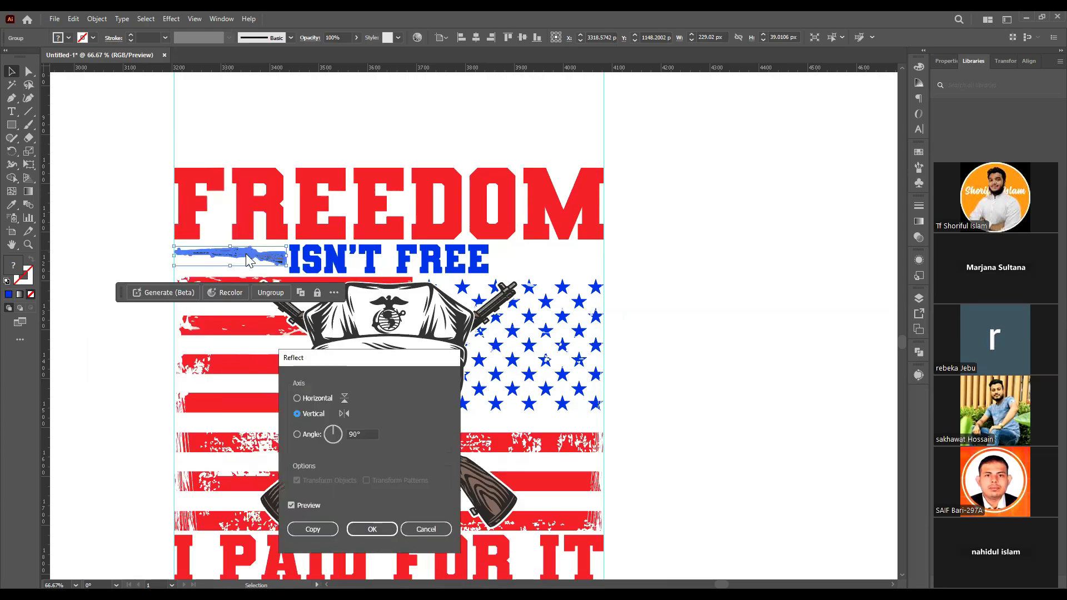
{"action": "left_click", "coordinate": [309, 529]}
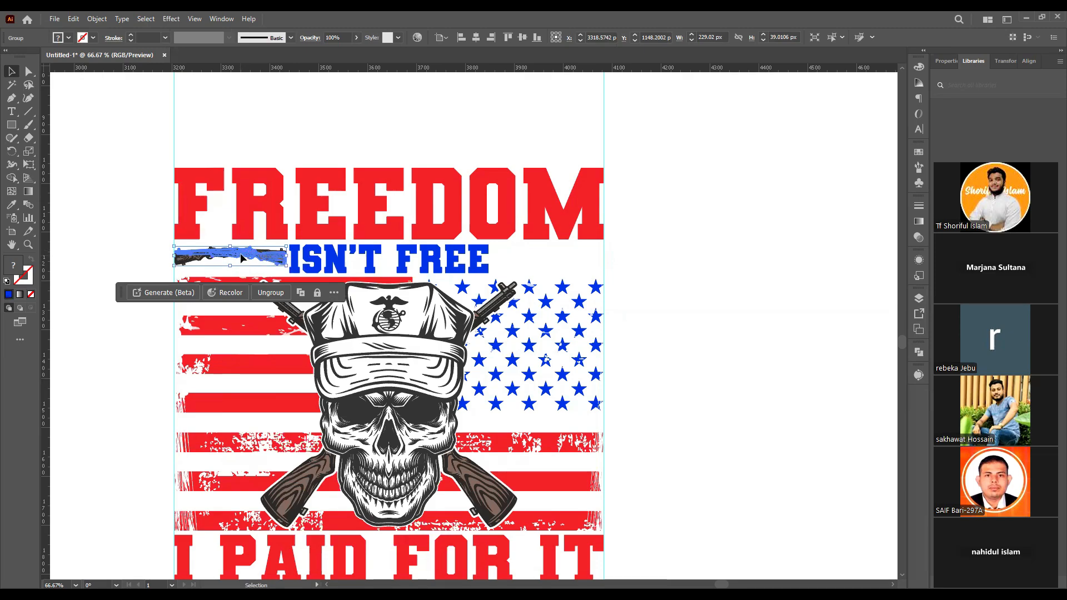
Align the mirrored rifle copy to the right edge of the FREEDOM lettering, placing it right of ISN'T FREE.
{"action": "left_click_drag", "start_coordinate": [255, 258], "coordinate": [534, 259]}
{"action": "key", "text": "ctrl+z"}
{"action": "left_click", "coordinate": [590, 185], "text": "shift"}
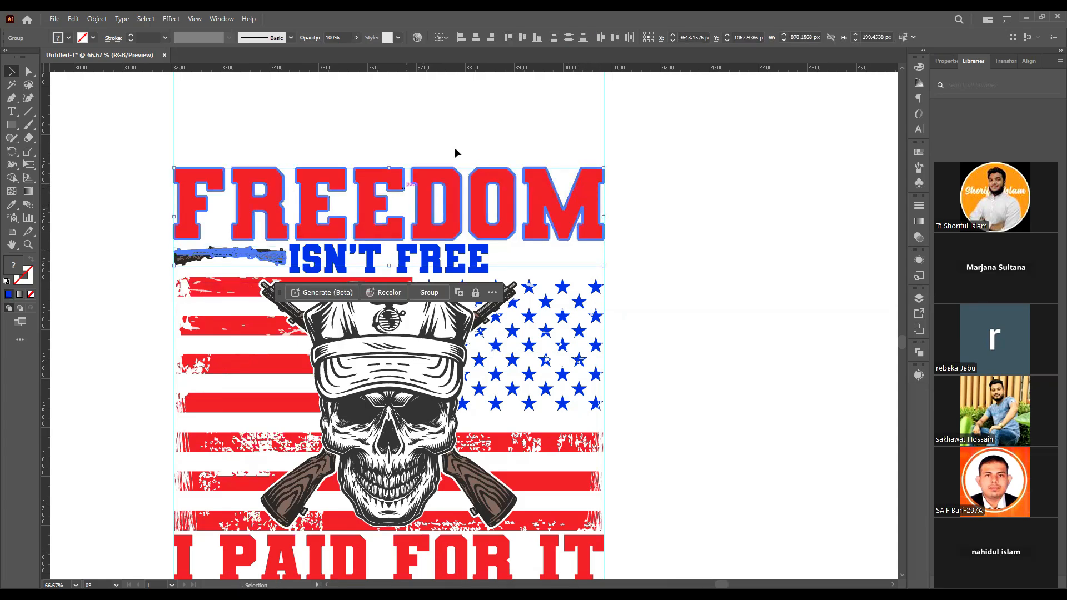
{"action": "left_click", "coordinate": [490, 38]}
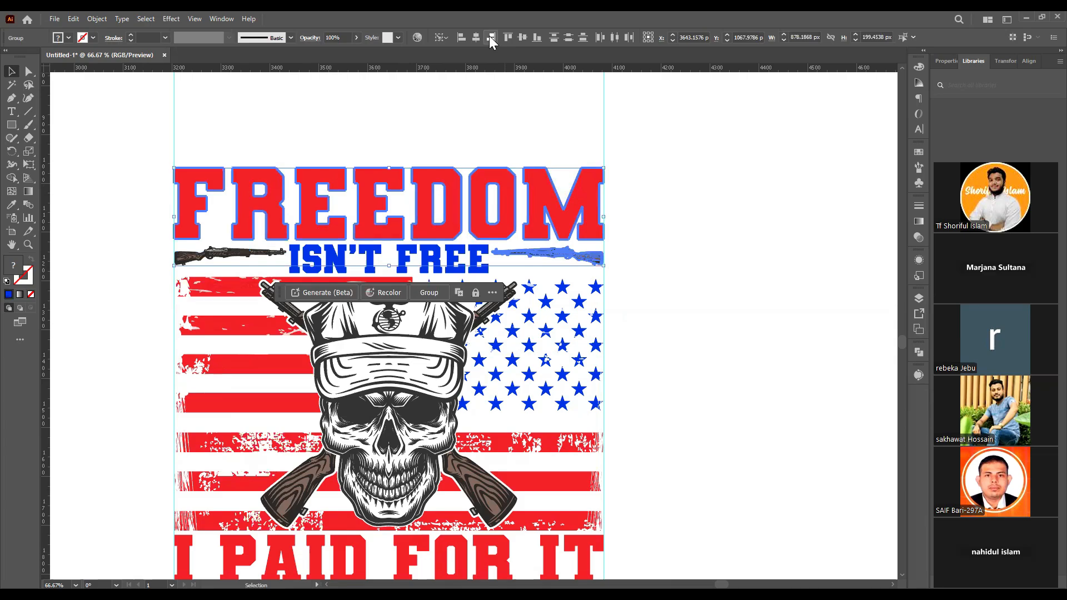
{"action": "left_click", "coordinate": [694, 261]}
{"action": "scroll", "coordinate": [614, 269], "scroll_direction": "up", "scroll_amount": 6}
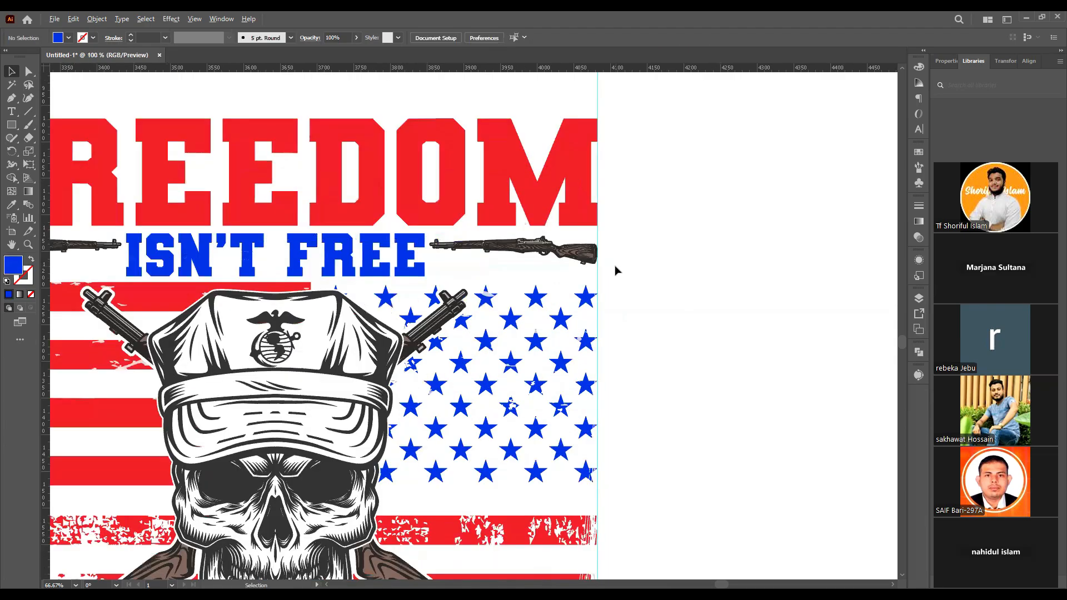
{"action": "scroll", "coordinate": [649, 253], "scroll_direction": "down", "scroll_amount": 6}
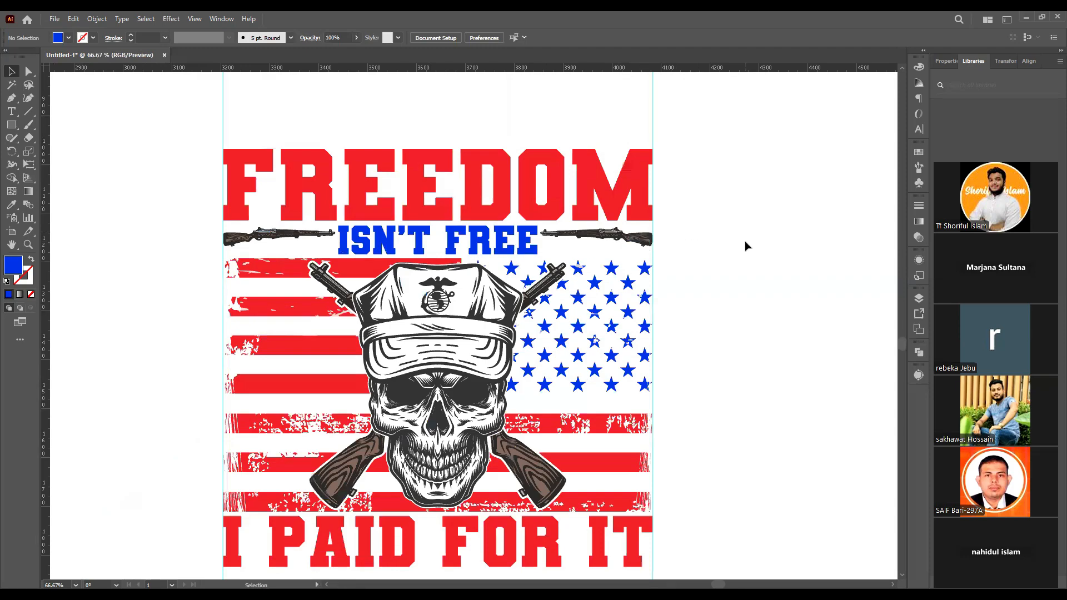
Group the two small rifles and align them with the ISN'T FREE lettering by vertical centers.
{"action": "left_click", "coordinate": [622, 237]}
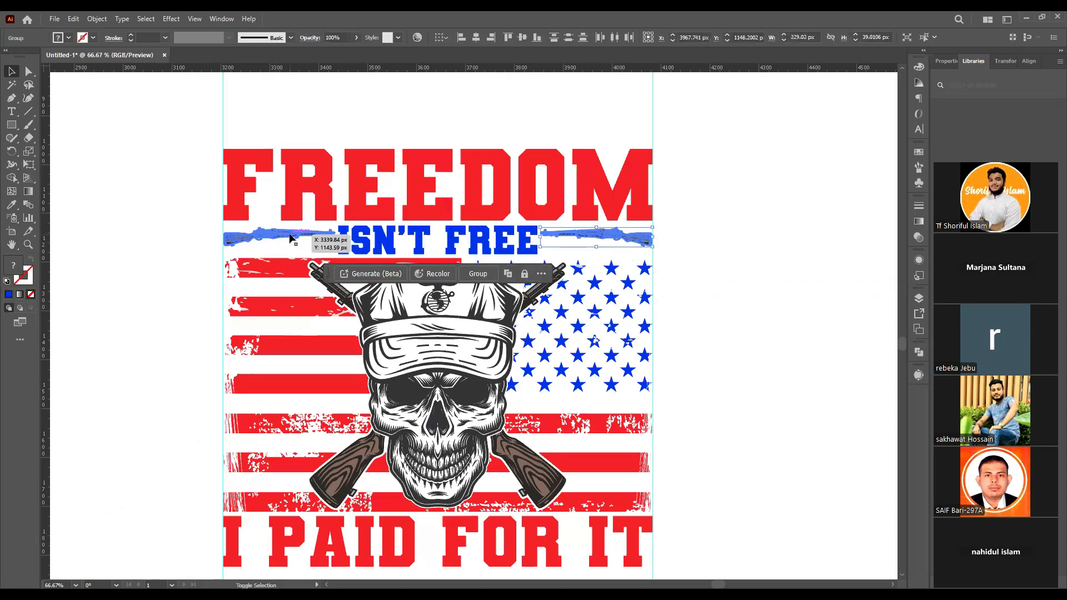
{"action": "left_click", "coordinate": [478, 273]}
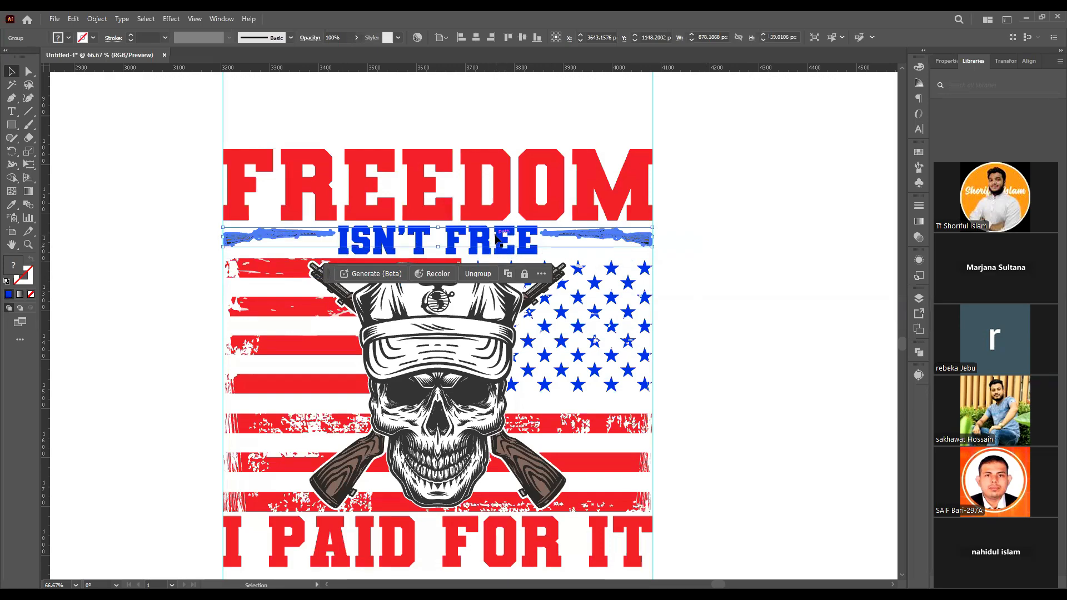
{"action": "left_click", "coordinate": [499, 244], "text": "shift"}
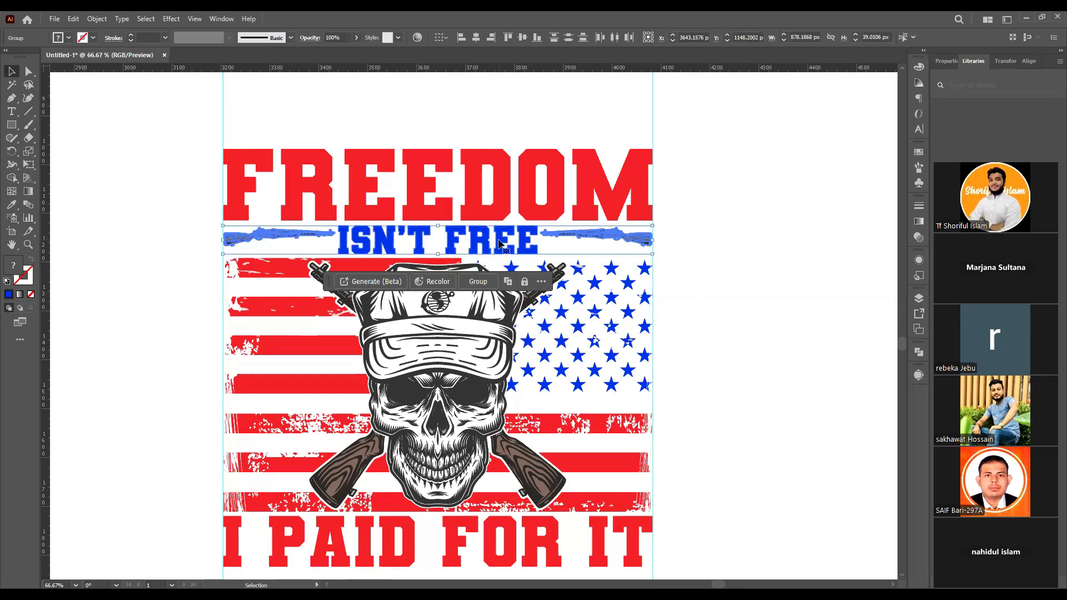
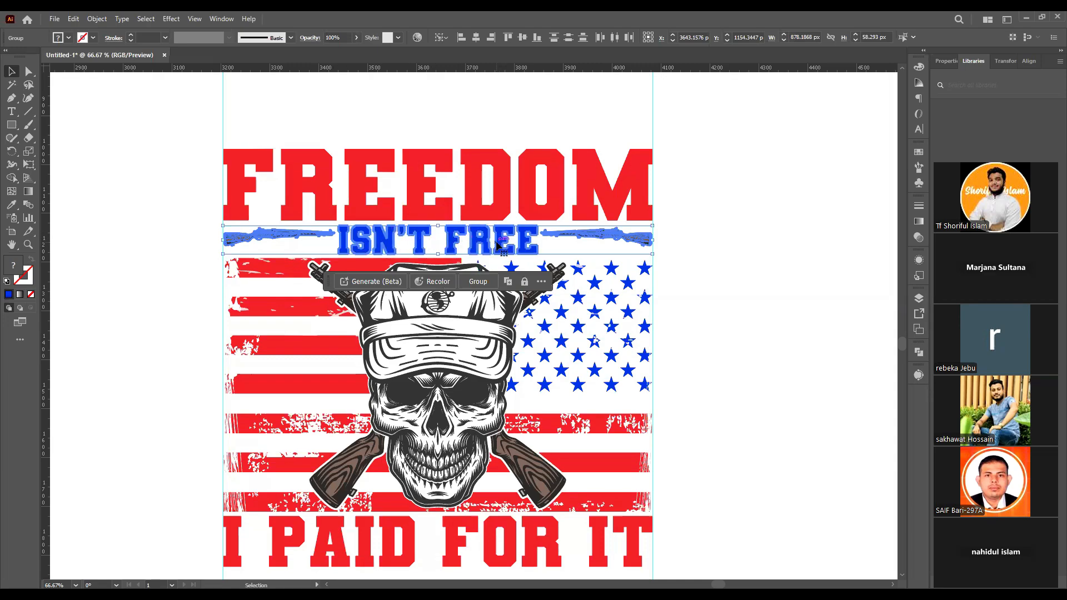
{"action": "left_click", "coordinate": [523, 38]}
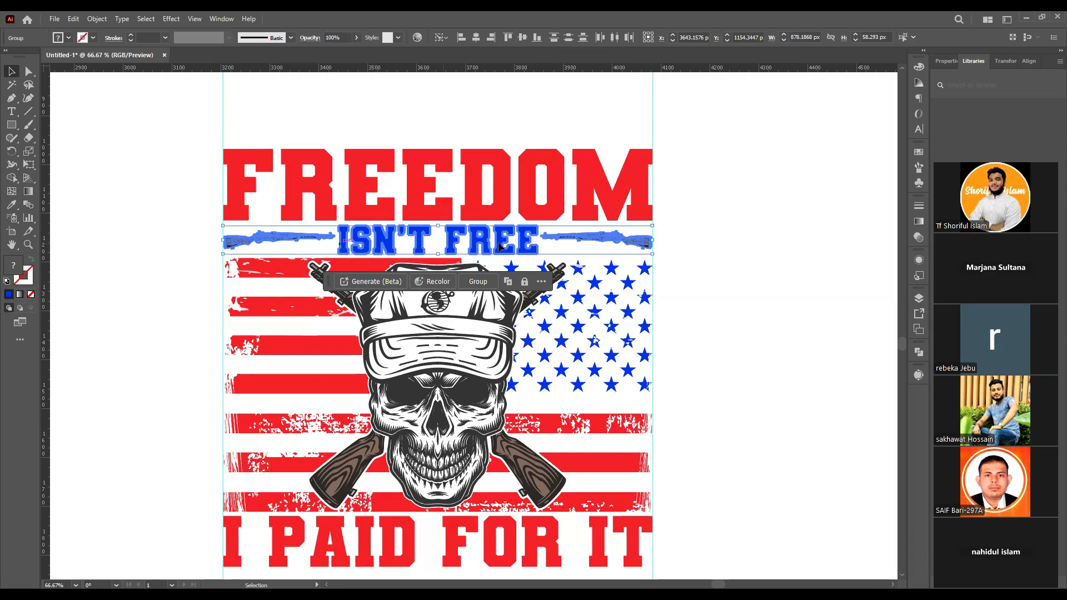
{"action": "left_click", "coordinate": [732, 247]}
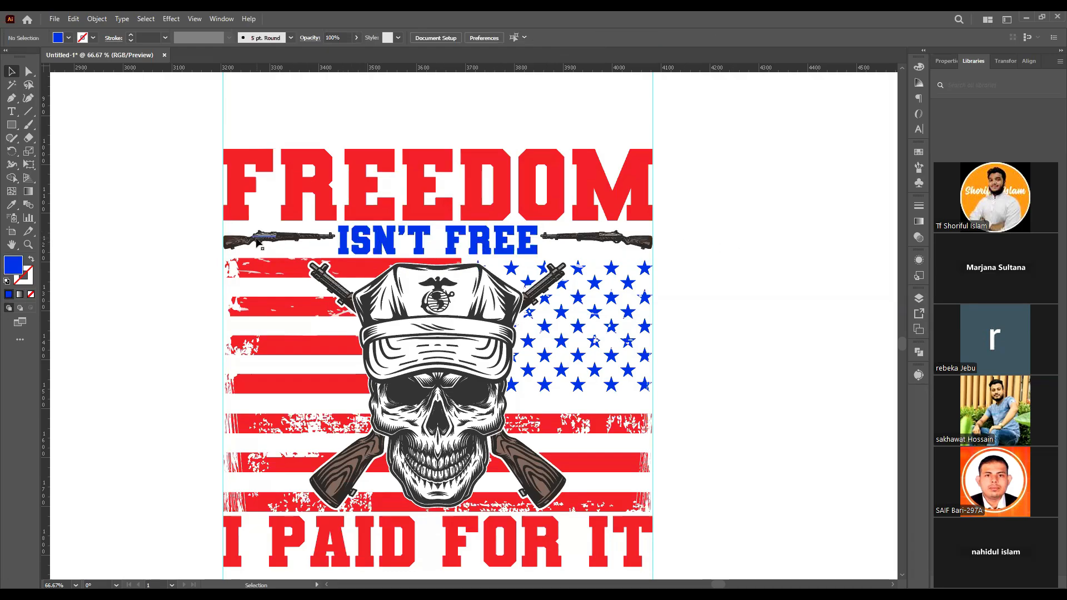
{"action": "scroll", "coordinate": [751, 267], "scroll_direction": "down", "scroll_amount": 1}
{"action": "left_click_drag", "start_coordinate": [764, 269], "coordinate": [679, 218]}
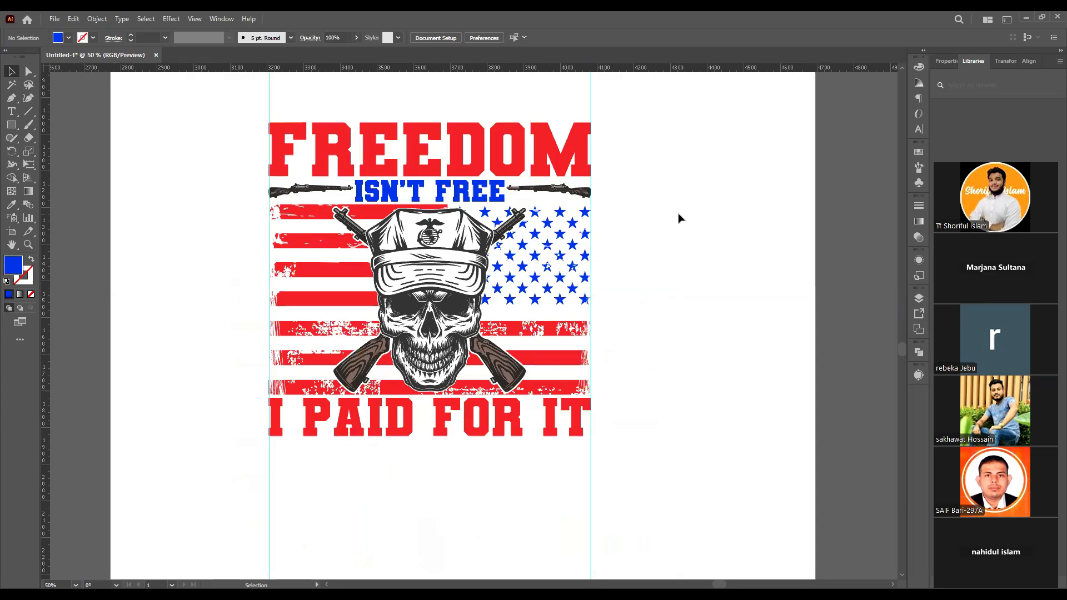
{"action": "scroll", "coordinate": [689, 216], "scroll_direction": "up", "scroll_amount": 1}
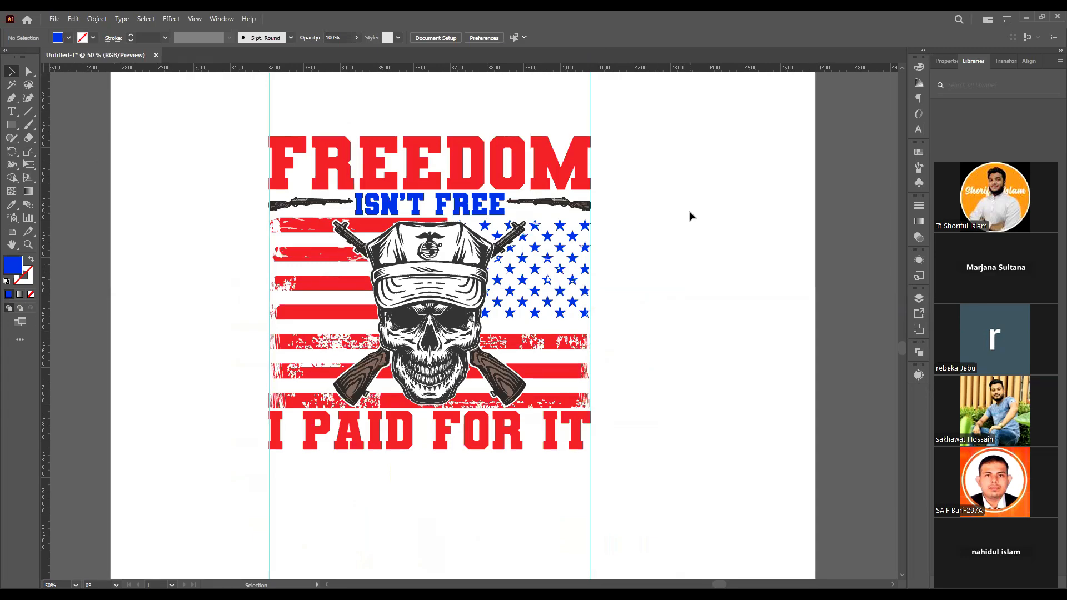
{"action": "scroll", "coordinate": [688, 231], "scroll_direction": "left", "scroll_amount": 2}
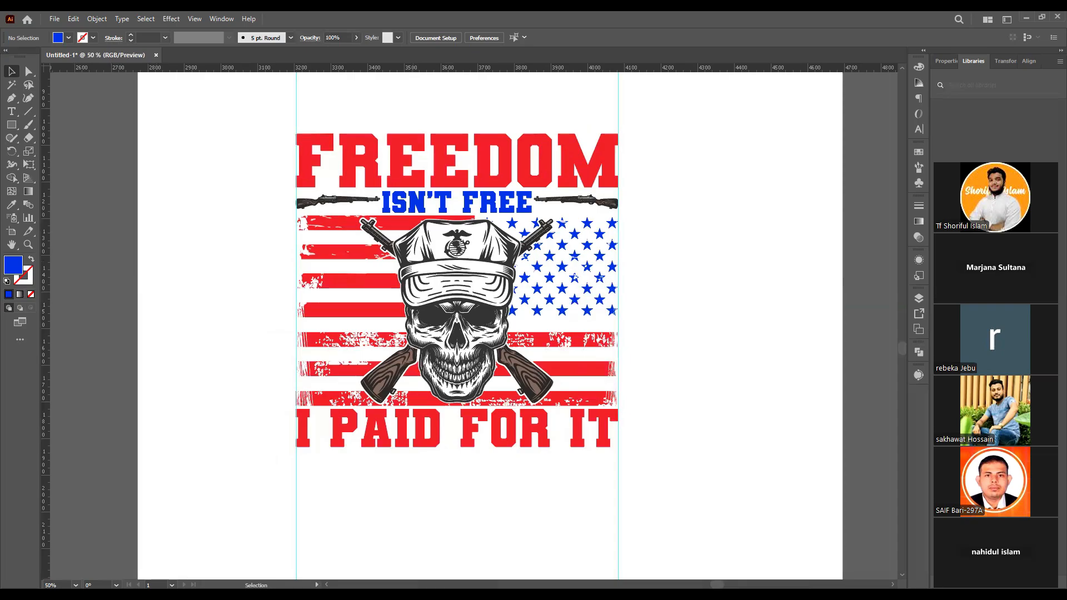
Switch to Freepik in the browser, clear the image filter and search the free vectors for "texture", looking through the results.
{"action": "key", "text": "alt+Tab"}
{"action": "left_click", "coordinate": [244, 100]}
{"action": "left_click", "coordinate": [232, 99]}
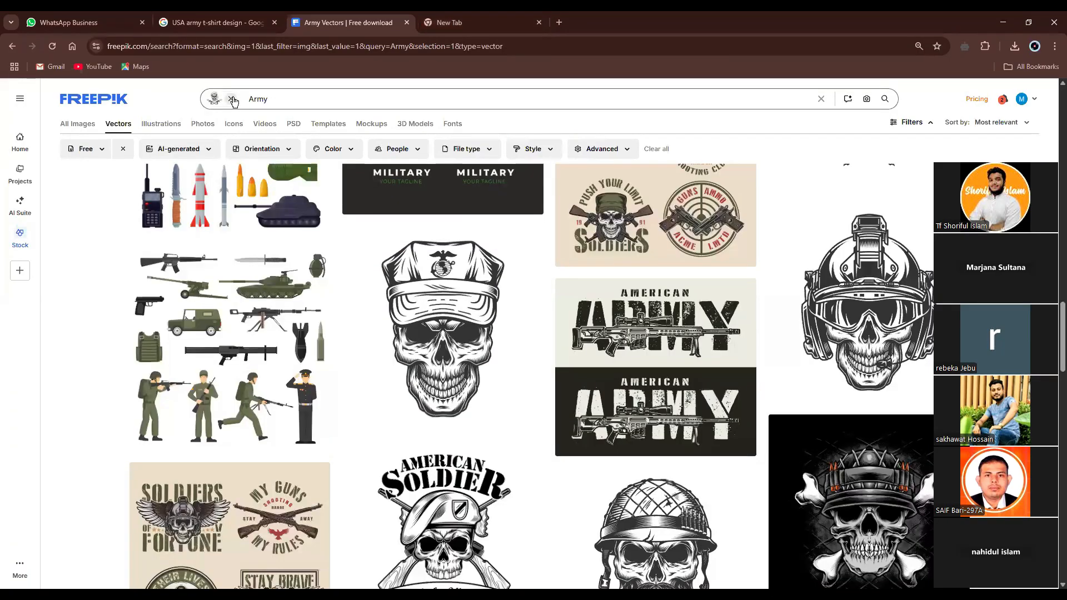
{"action": "left_click", "coordinate": [232, 100]}
{"action": "double_click", "coordinate": [235, 98]}
{"action": "type", "text": "texture"}
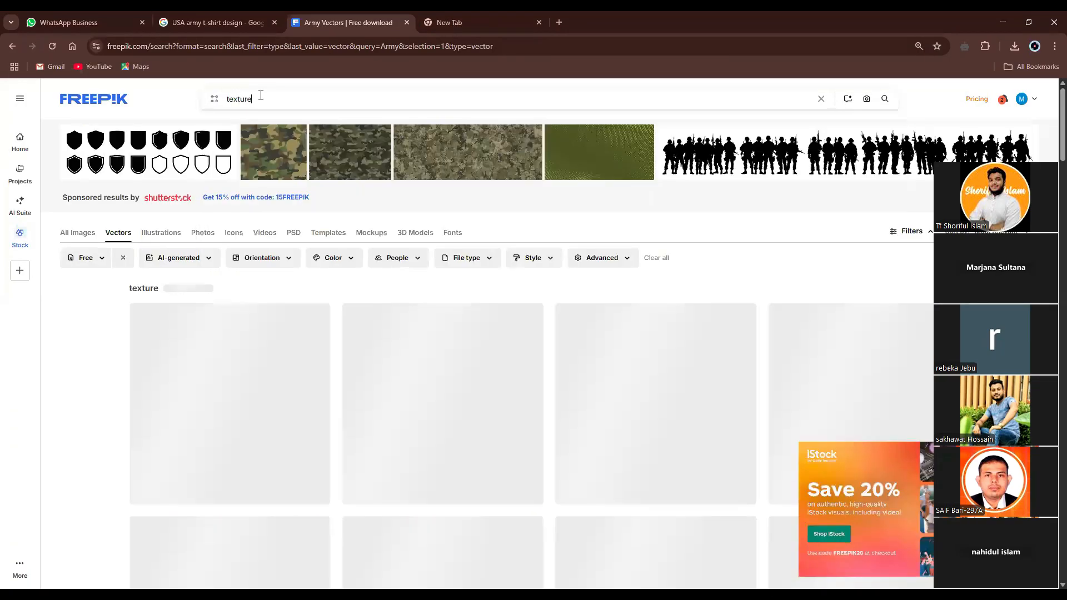
{"action": "key", "text": "Return"}
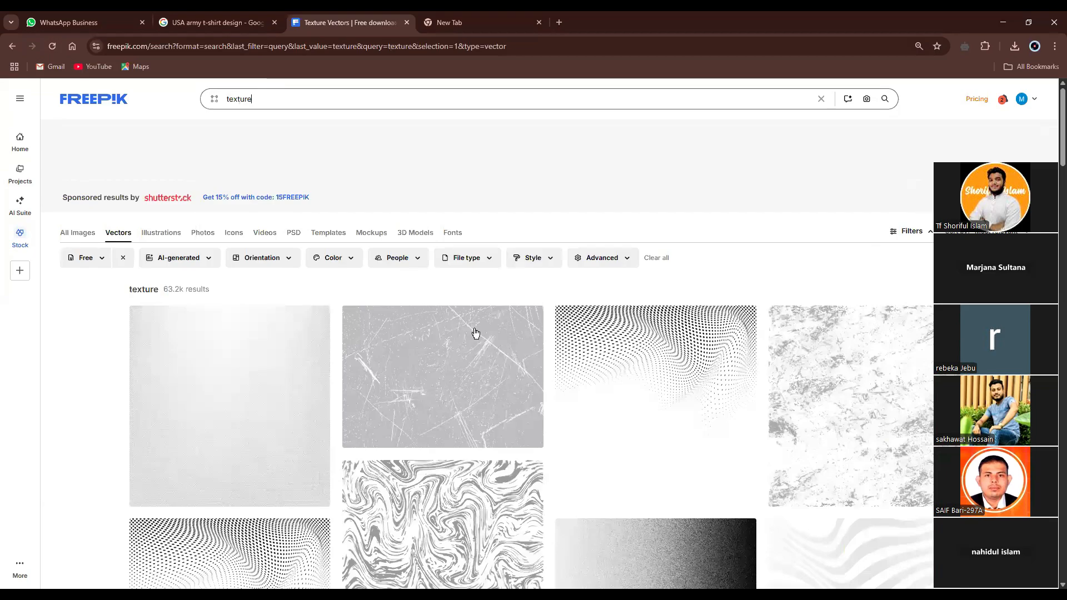
{"action": "scroll", "coordinate": [353, 340], "scroll_direction": "down", "scroll_amount": 1}
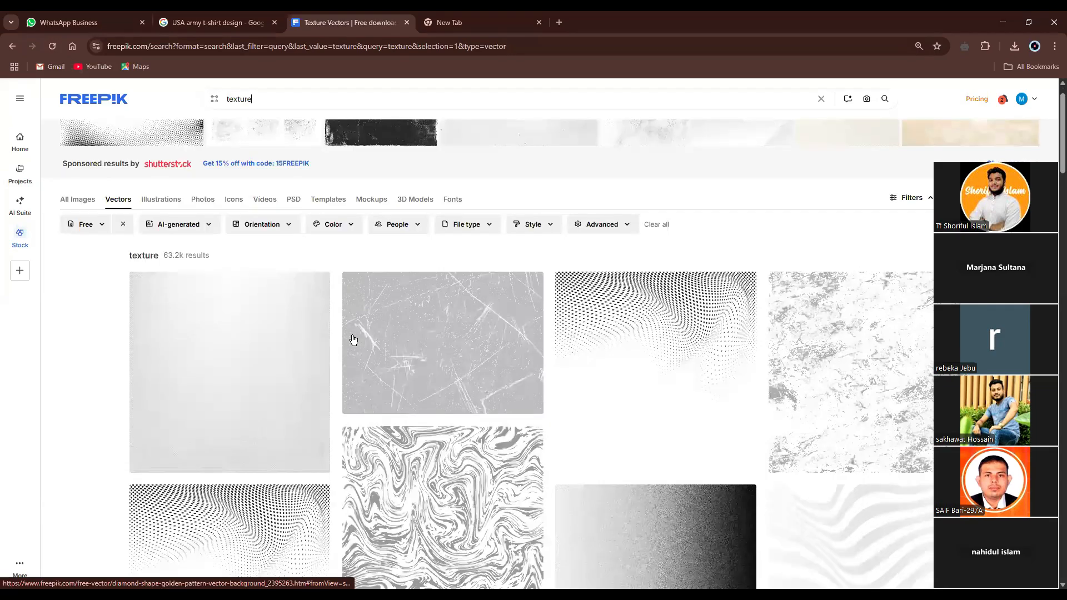
{"action": "scroll", "coordinate": [353, 340], "scroll_direction": "down", "scroll_amount": 20}
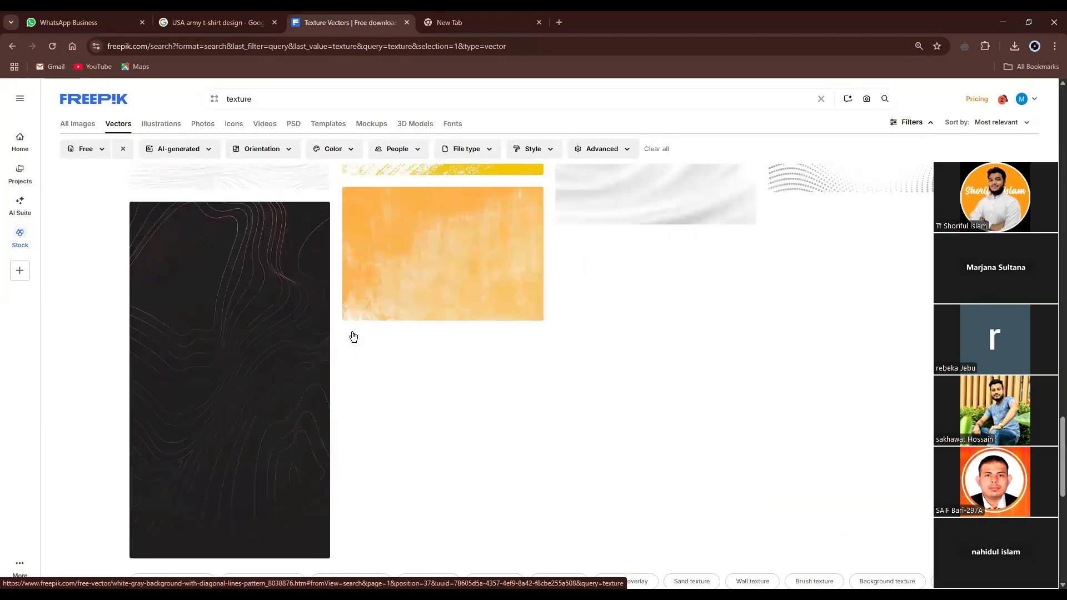
{"action": "scroll", "coordinate": [353, 336], "scroll_direction": "up", "scroll_amount": 20}
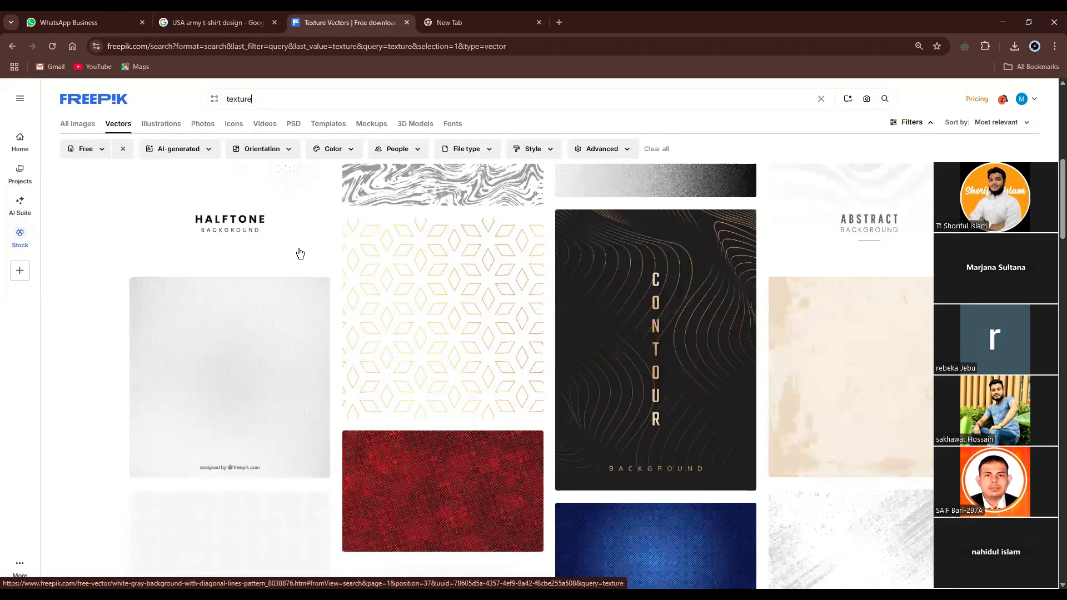
Search Freepik for "grang effect" and download the grunge texture with a speckled dark border around a pale pink centre.
{"action": "double_click", "coordinate": [270, 98]}
{"action": "type", "text": "grang effect"}
{"action": "key", "text": "Return"}
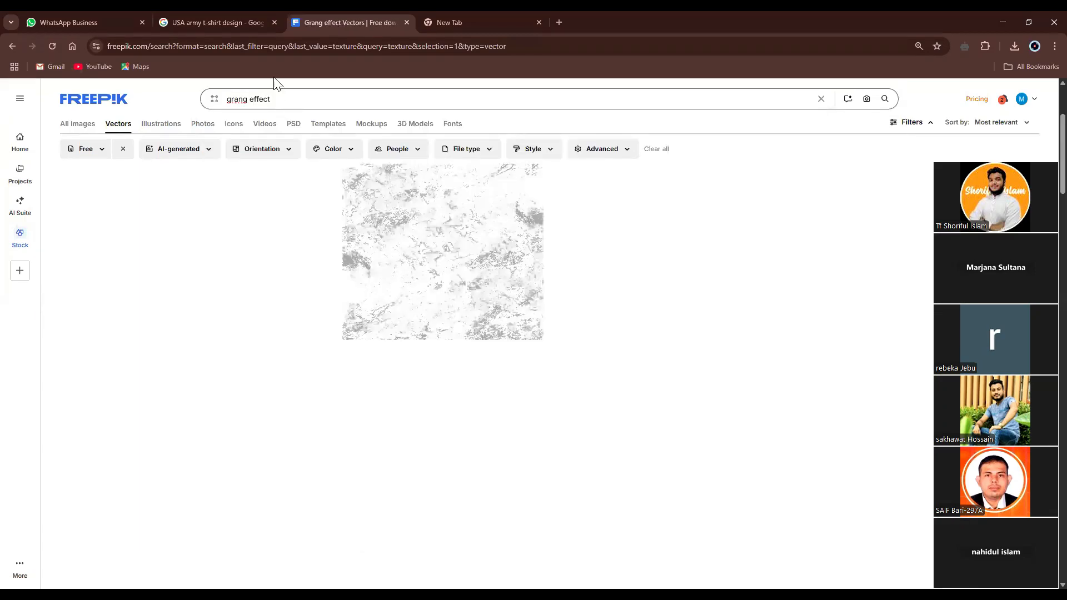
{"action": "scroll", "coordinate": [742, 369], "scroll_direction": "down", "scroll_amount": 10}
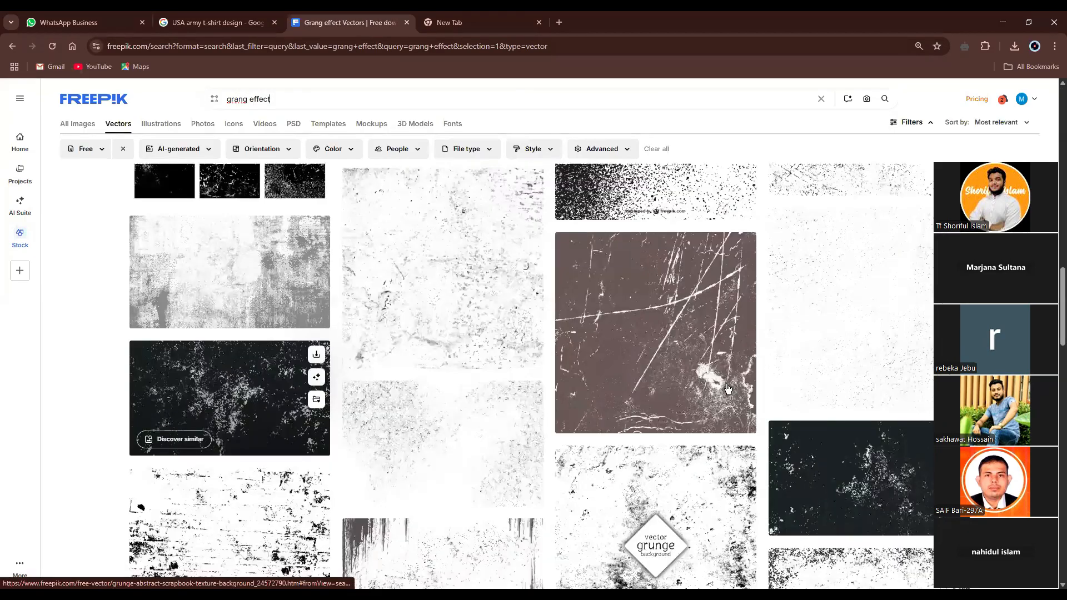
{"action": "scroll", "coordinate": [464, 372], "scroll_direction": "down", "scroll_amount": 5}
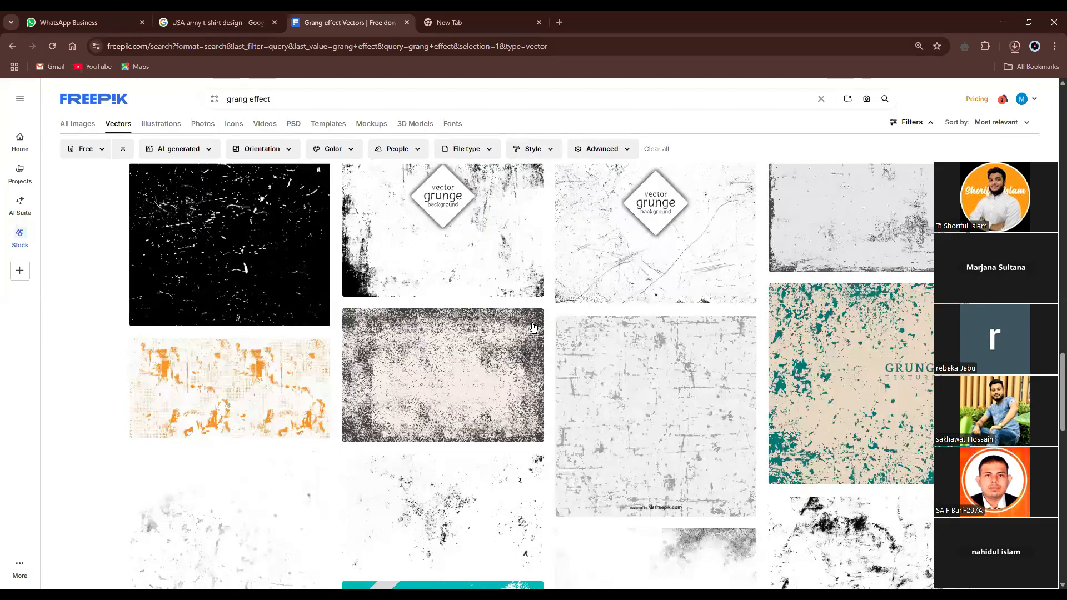
{"action": "left_click", "coordinate": [532, 323]}
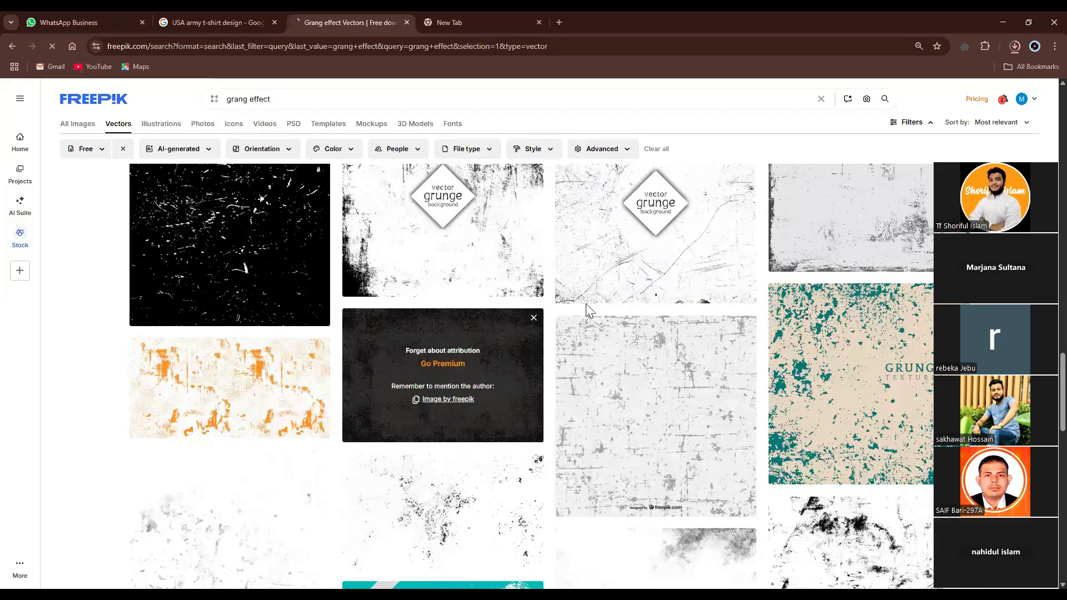
{"action": "scroll", "coordinate": [650, 279], "scroll_direction": "down", "scroll_amount": 1}
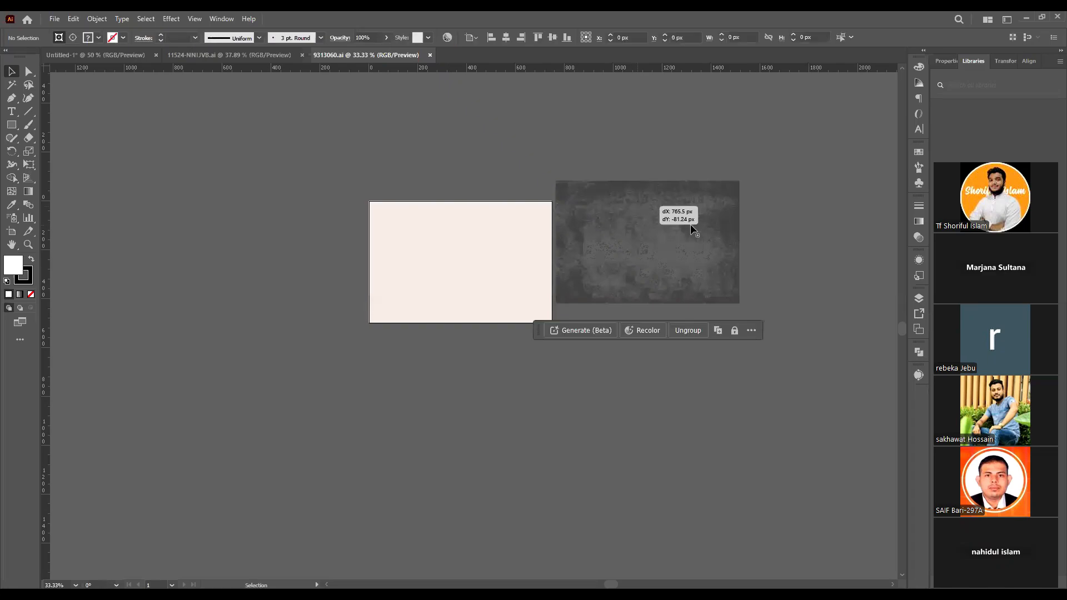
Bring the black speckle texture from 11524-NNIJVB.ai into the T-shirt document, placing it over the right edge of the artwork.
{"action": "left_click_drag", "start_coordinate": [689, 225], "coordinate": [221, 170]}
{"action": "left_click", "coordinate": [252, 55]}
{"action": "left_click_drag", "start_coordinate": [628, 162], "coordinate": [815, 194]}
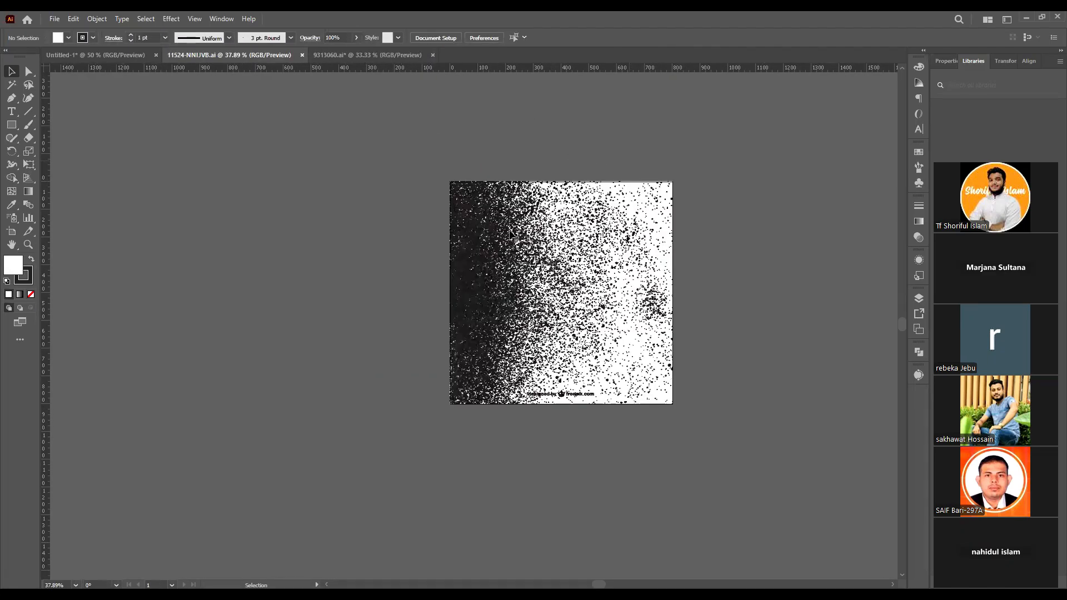
{"action": "left_click_drag", "start_coordinate": [517, 230], "coordinate": [221, 217]}
{"action": "left_click_drag", "start_coordinate": [397, 166], "coordinate": [701, 299]}
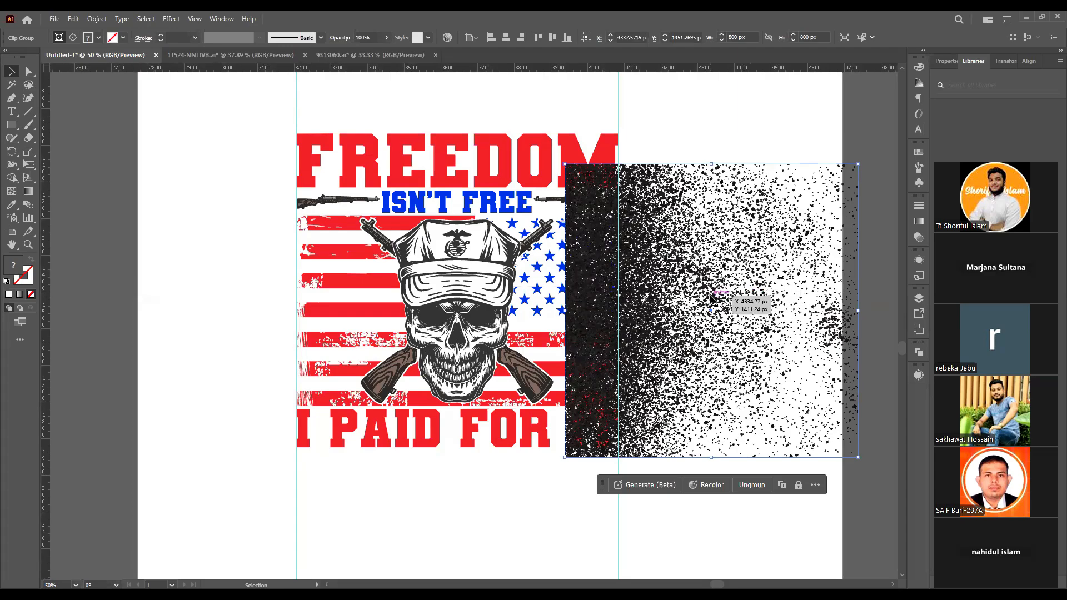
Scale the speckle texture proportionally to about 658 px square and position it beside the flag, overlapping the right guide.
{"action": "left_click_drag", "start_coordinate": [711, 457], "coordinate": [713, 405]}
{"action": "left_click_drag", "start_coordinate": [669, 239], "coordinate": [453, 173]}
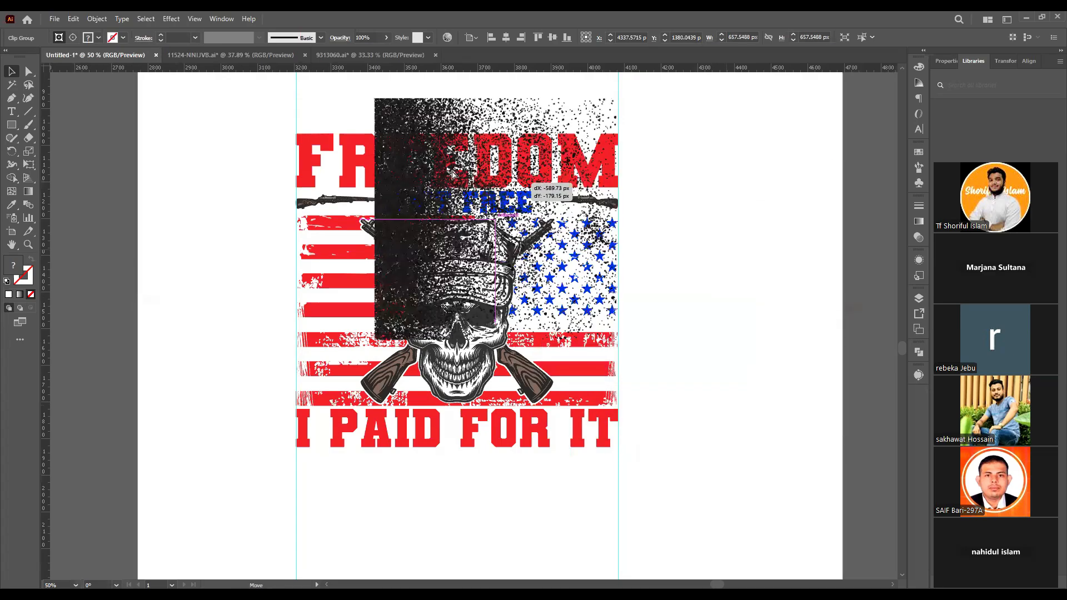
{"action": "left_click_drag", "start_coordinate": [519, 218], "coordinate": [769, 301]}
{"action": "left_click_drag", "start_coordinate": [766, 253], "coordinate": [719, 236]}
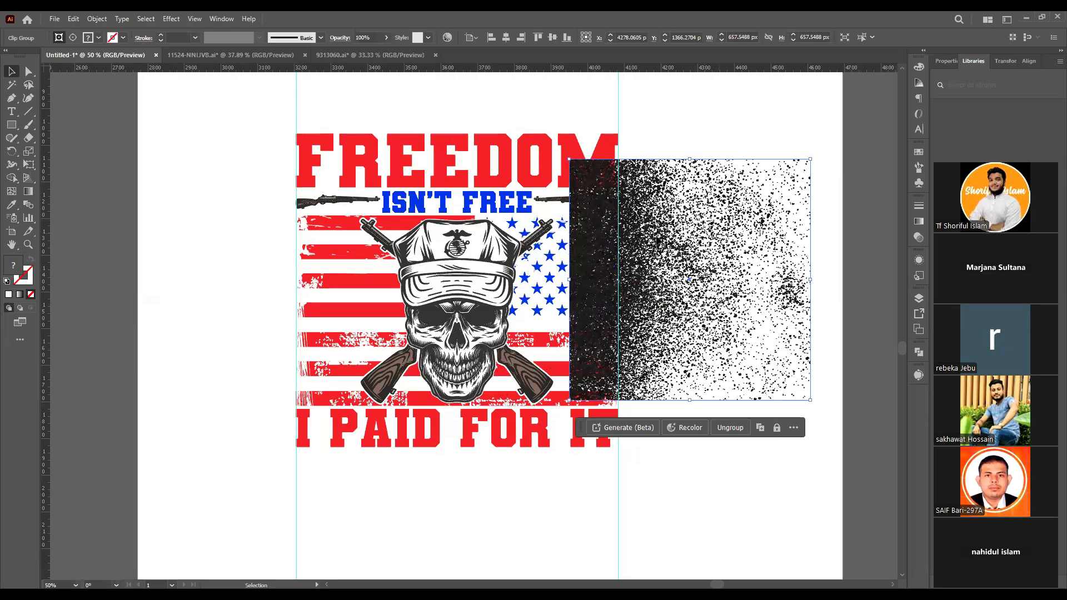
Rotate the speckle texture a quarter turn so its dense dark side faces down.
{"action": "right_click", "coordinate": [702, 210]}
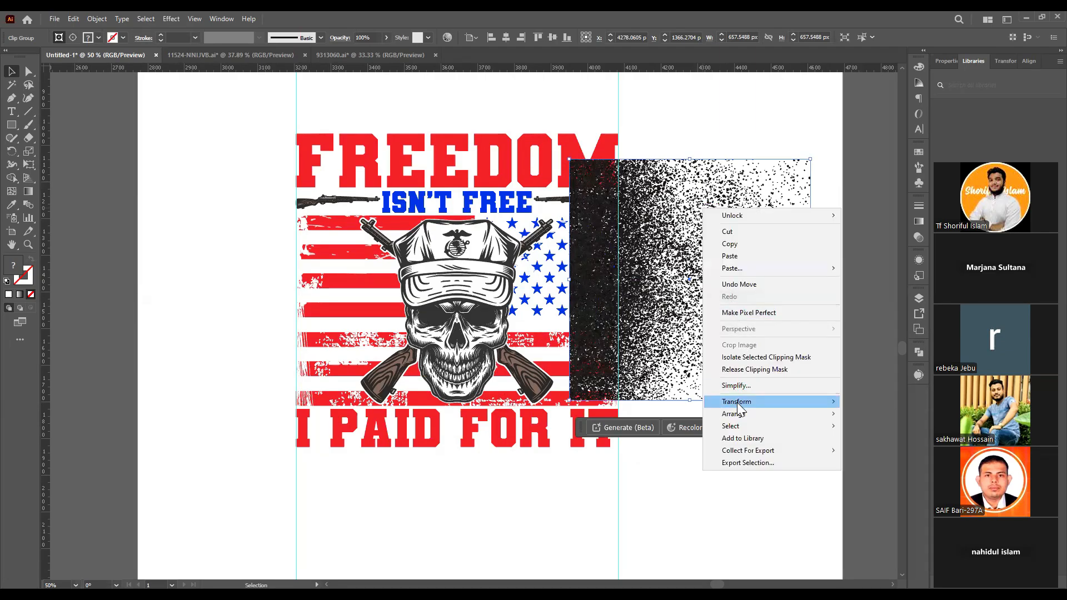
{"action": "mouse_move", "coordinate": [797, 403]}
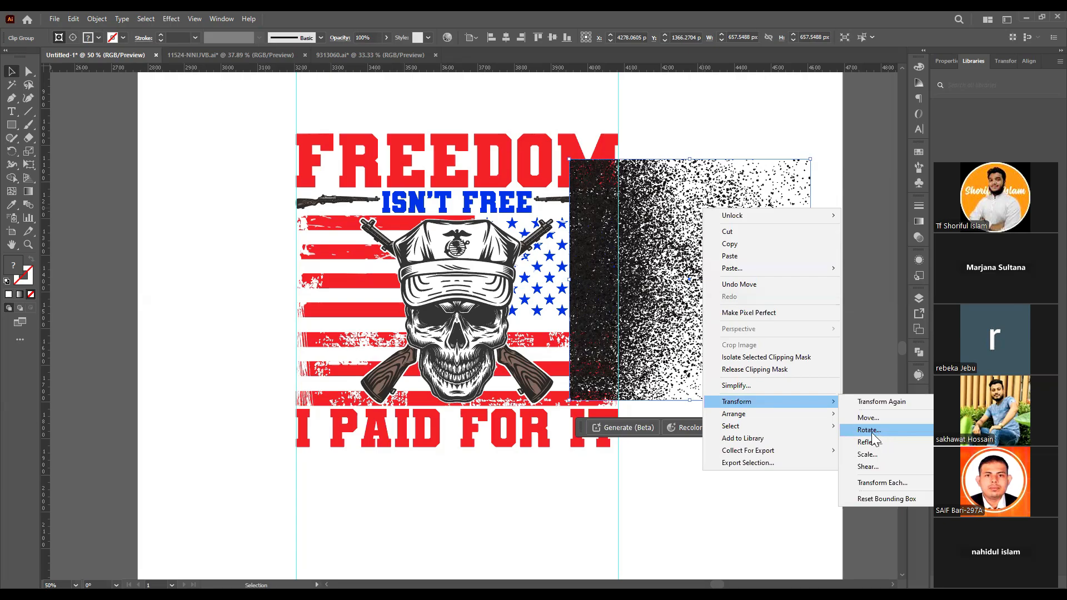
{"action": "left_click", "coordinate": [869, 430]}
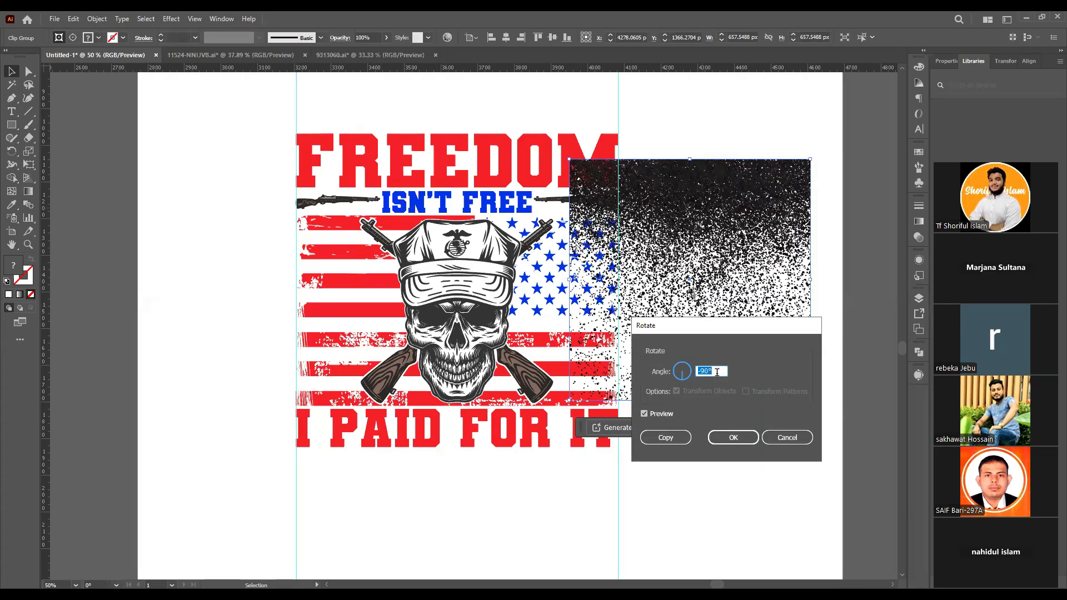
{"action": "key", "text": "Down"}
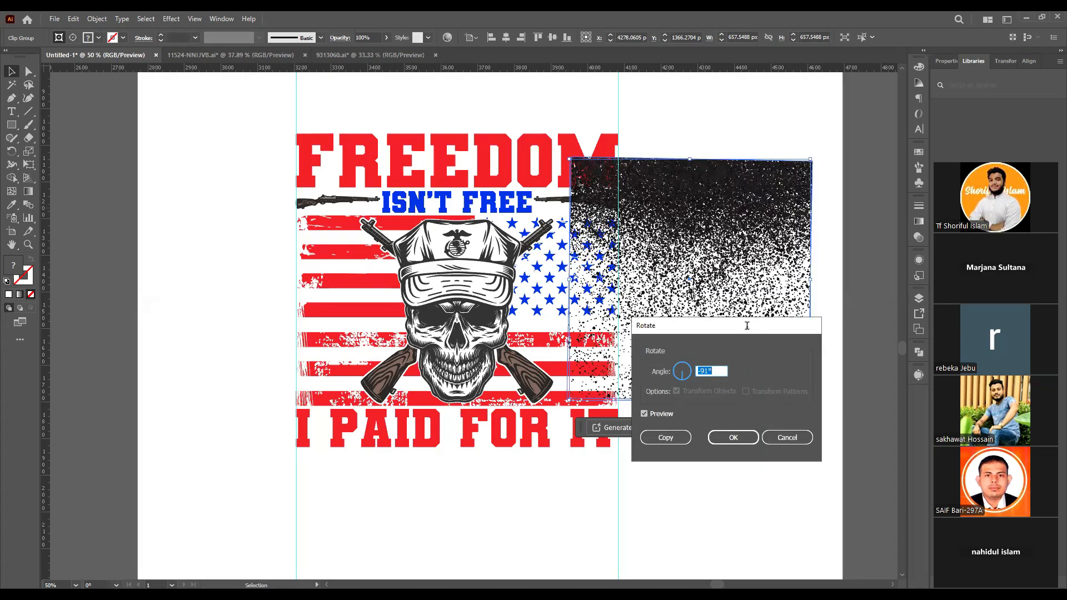
{"action": "key", "text": "Return"}
{"action": "left_click", "coordinate": [123, 203]}
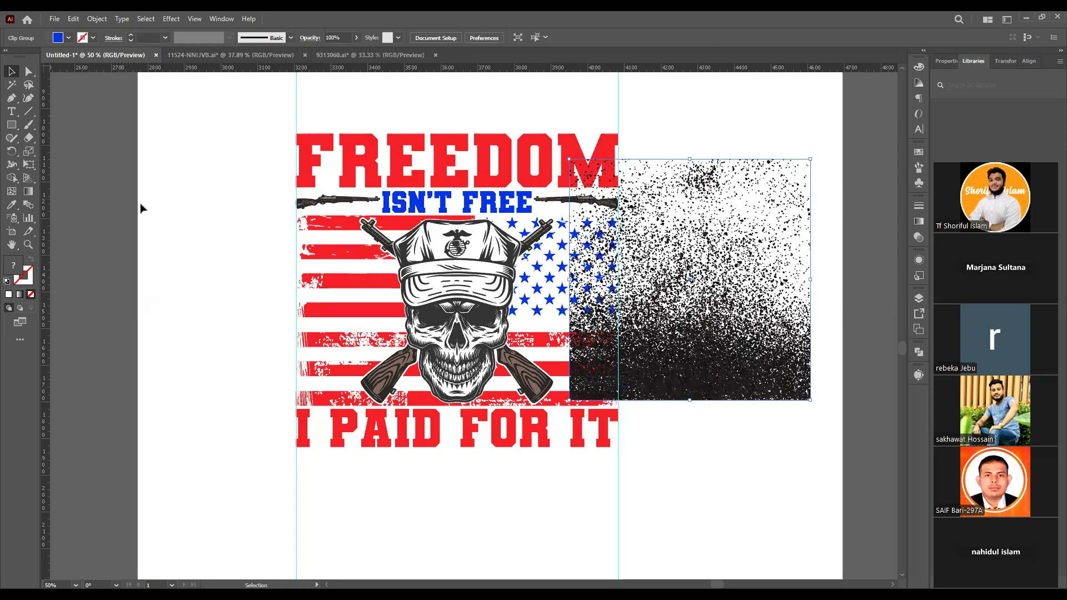
Place the speckle texture over FREEDOM and enlarge it proportionally to about 877 px, spanning both guides with its sparse speckles over the lettering.
{"action": "left_click_drag", "start_coordinate": [759, 351], "coordinate": [485, 269]}
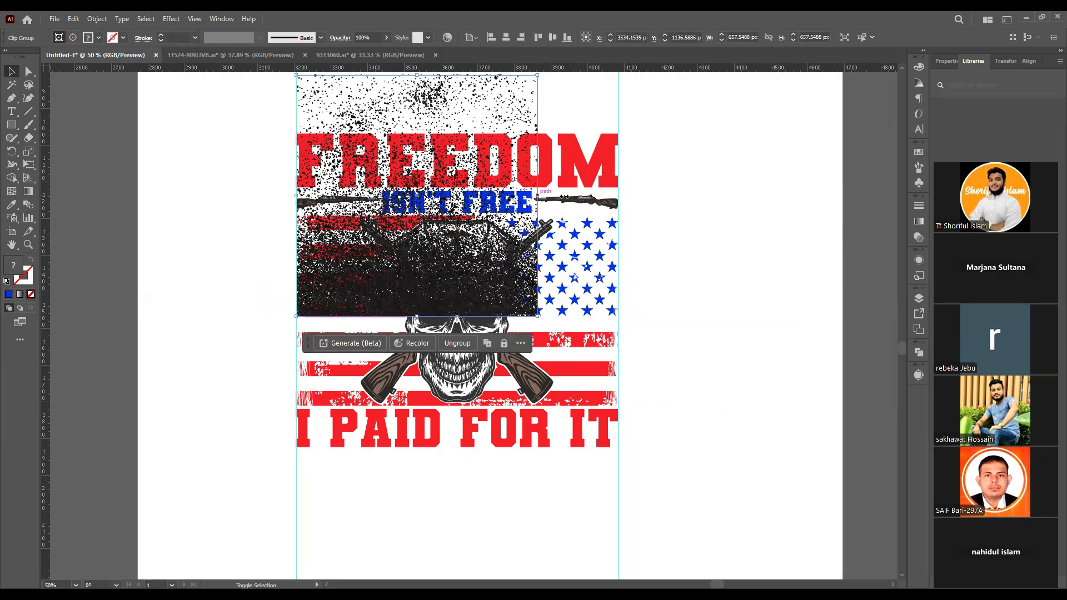
{"action": "left_click_drag", "start_coordinate": [616, 195], "coordinate": [619, 194]}
{"action": "left_click", "coordinate": [688, 293]}
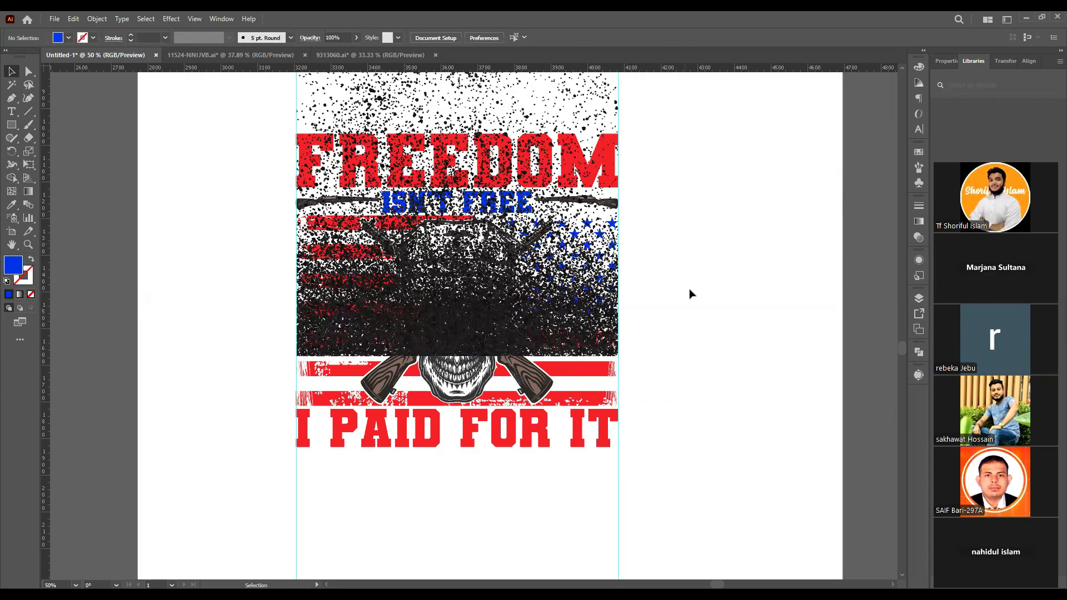
{"action": "scroll", "coordinate": [689, 293], "scroll_direction": "up", "scroll_amount": 3}
{"action": "left_click_drag", "start_coordinate": [486, 135], "coordinate": [490, 129]}
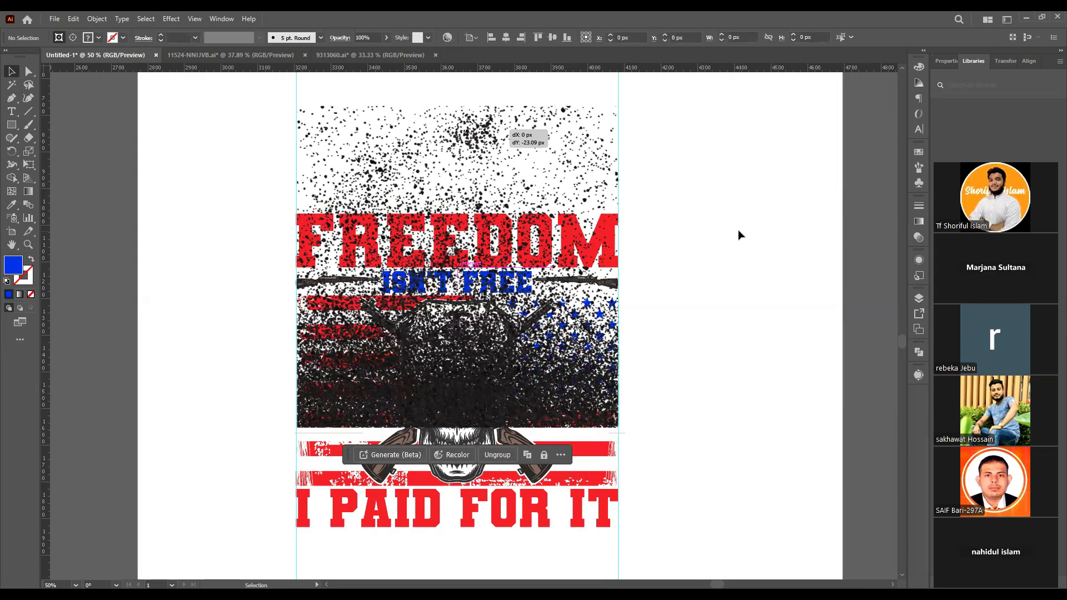
Cut the speckle texture and add an opacity mask to the FREEDOM lettering with Clip turned off.
{"action": "key", "text": "ctrl+x"}
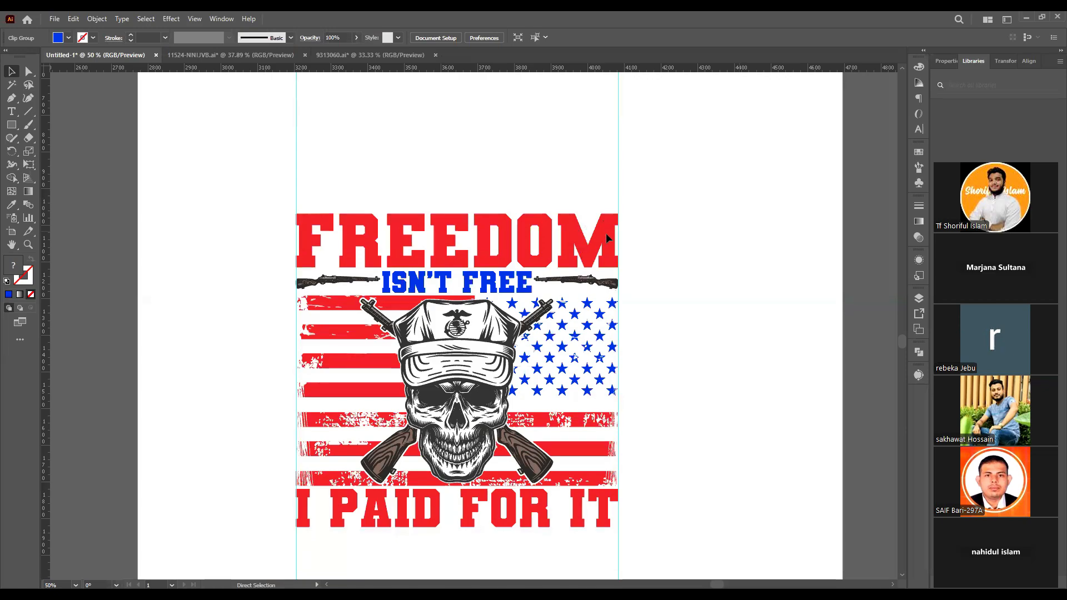
{"action": "left_click", "coordinate": [607, 238]}
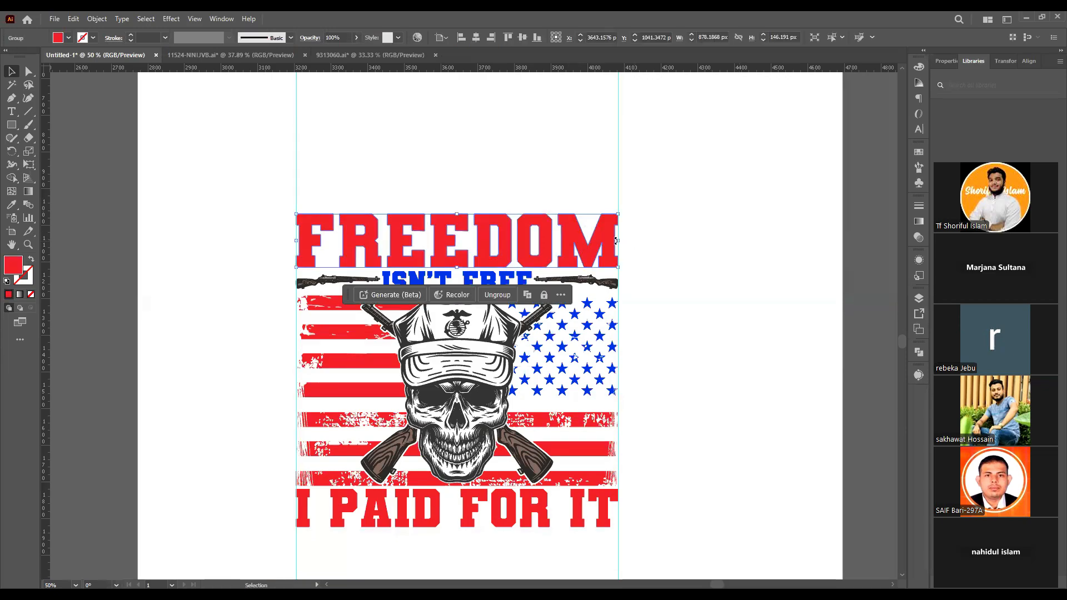
{"action": "left_click", "coordinate": [918, 238]}
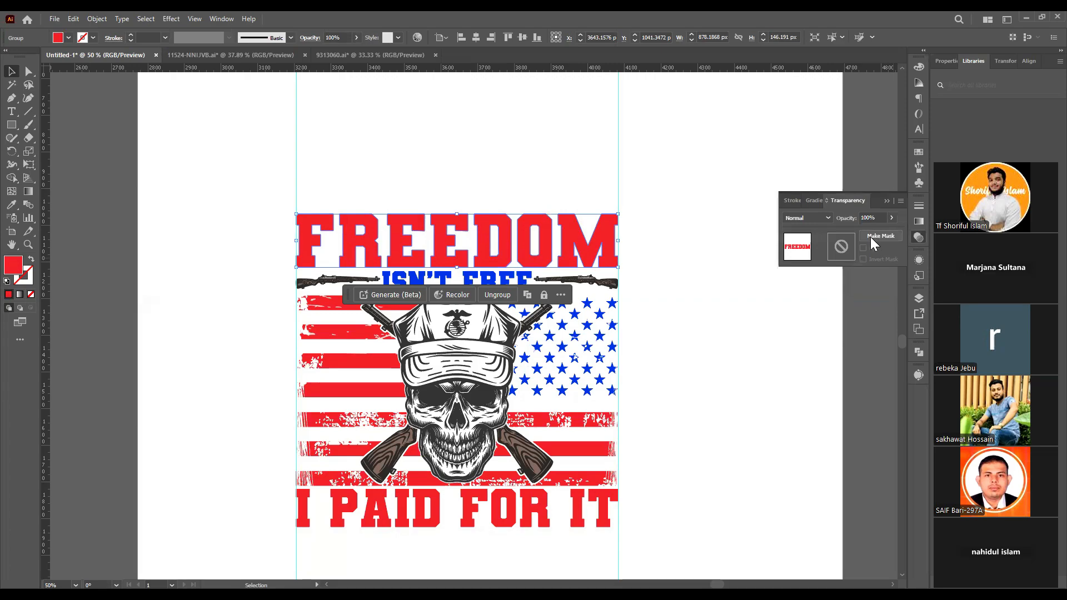
{"action": "left_click", "coordinate": [893, 234]}
{"action": "left_click", "coordinate": [864, 248]}
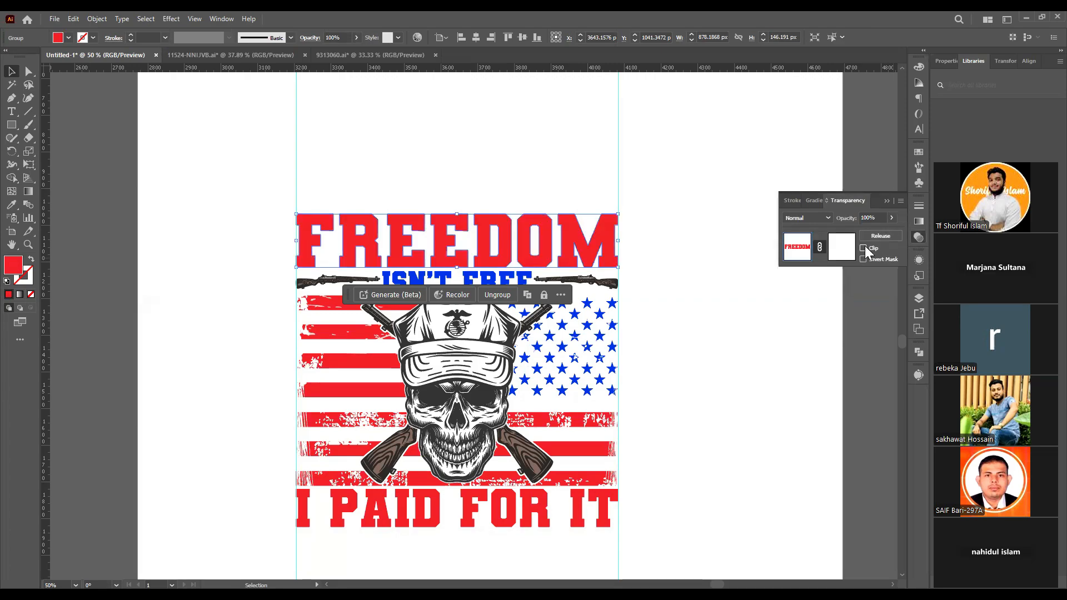
Paste the speckle texture into the FREEDOM opacity mask, shift it down over the lettering's lower part, and return to the artwork.
{"action": "left_click", "coordinate": [843, 252]}
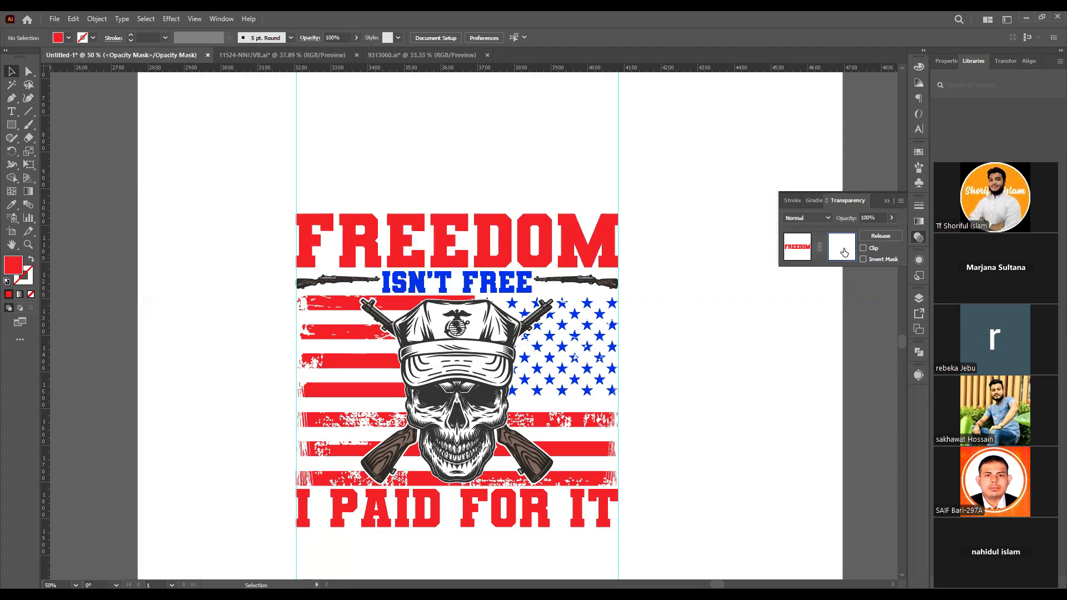
{"action": "key", "text": "ctrl+v"}
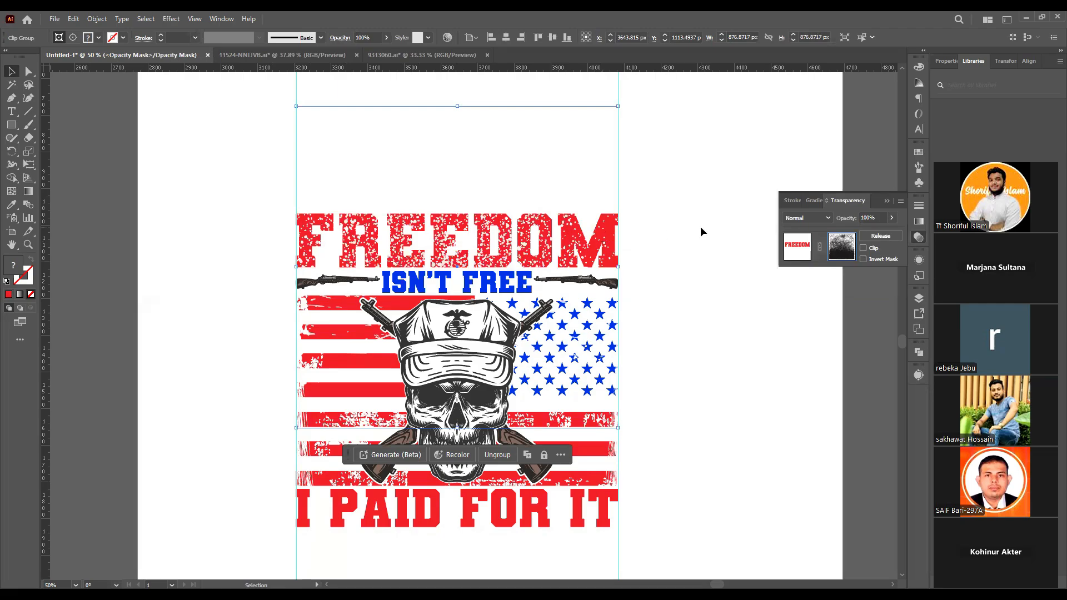
{"action": "key", "text": "ctrl+z"}
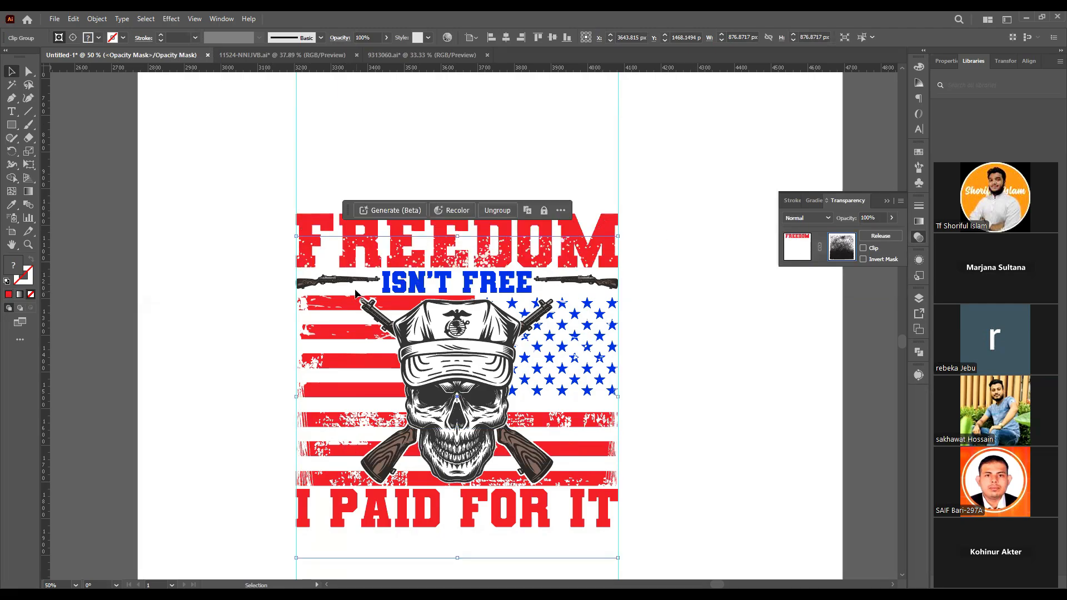
{"action": "scroll", "coordinate": [377, 304], "scroll_direction": "down", "scroll_amount": 2}
{"action": "left_click", "coordinate": [795, 246]}
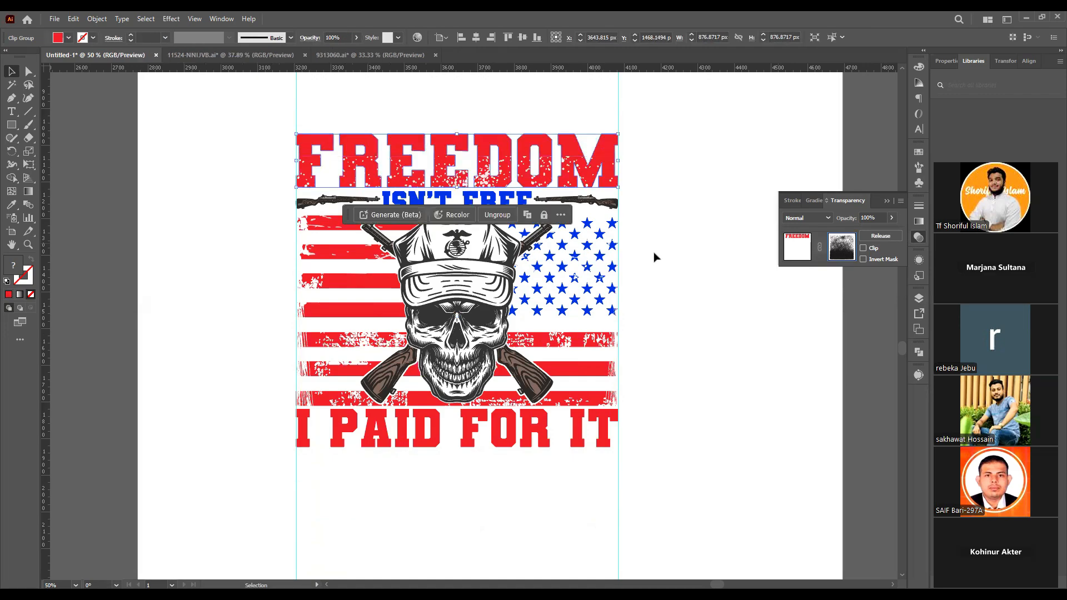
Add an opacity mask with Clip turned off to the I PAID FOR IT lettering and open the mask for editing.
{"action": "left_click", "coordinate": [655, 256]}
{"action": "scroll", "coordinate": [466, 253], "scroll_direction": "up", "scroll_amount": 2}
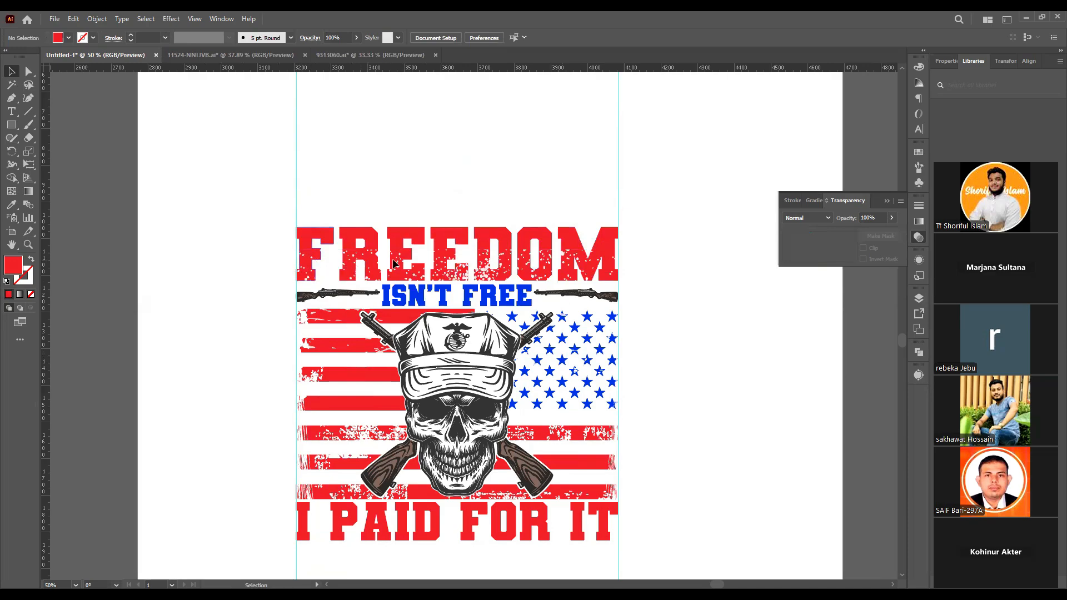
{"action": "scroll", "coordinate": [657, 263], "scroll_direction": "down", "scroll_amount": 5}
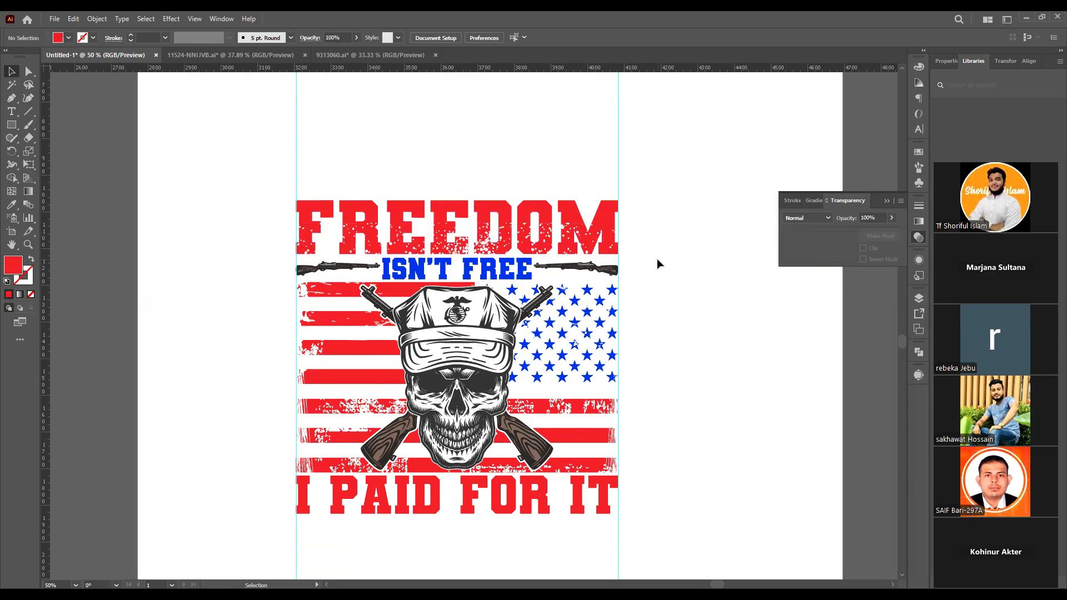
{"action": "scroll", "coordinate": [657, 264], "scroll_direction": "up", "scroll_amount": 2}
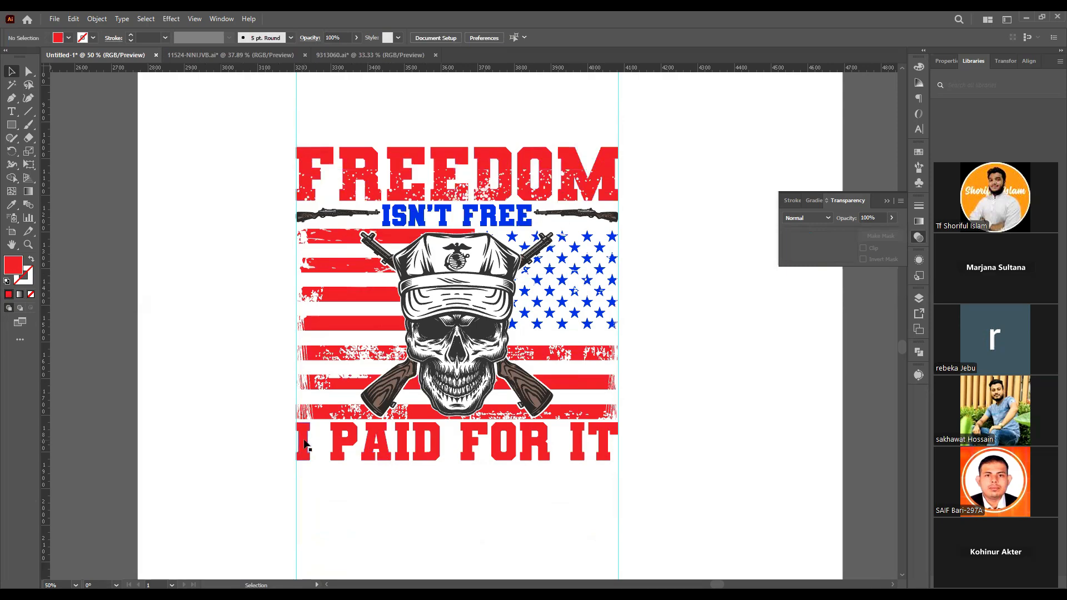
{"action": "left_click", "coordinate": [603, 451]}
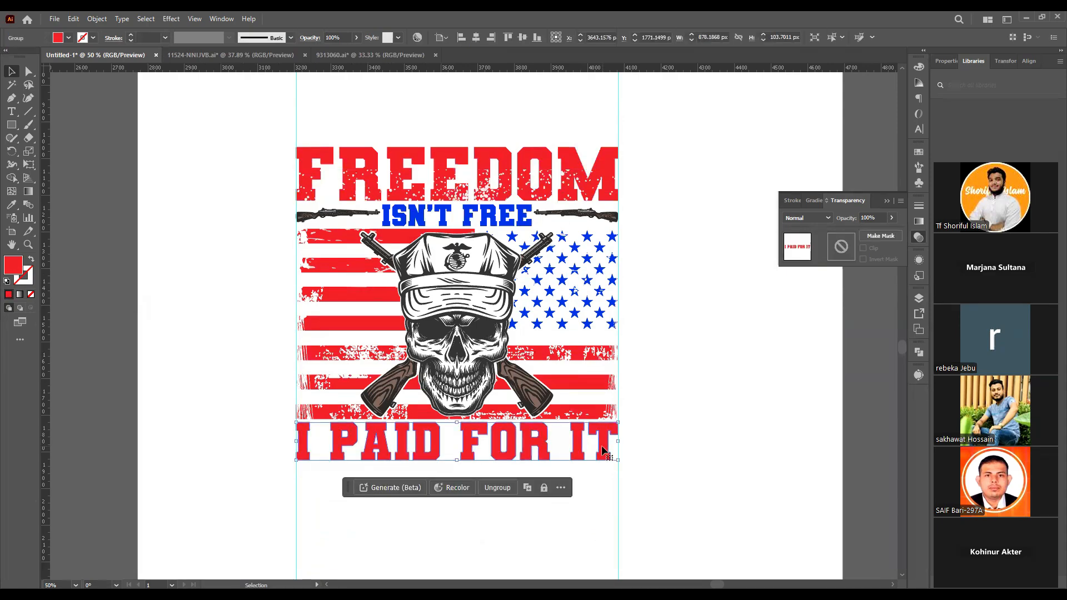
{"action": "left_click", "coordinate": [881, 235]}
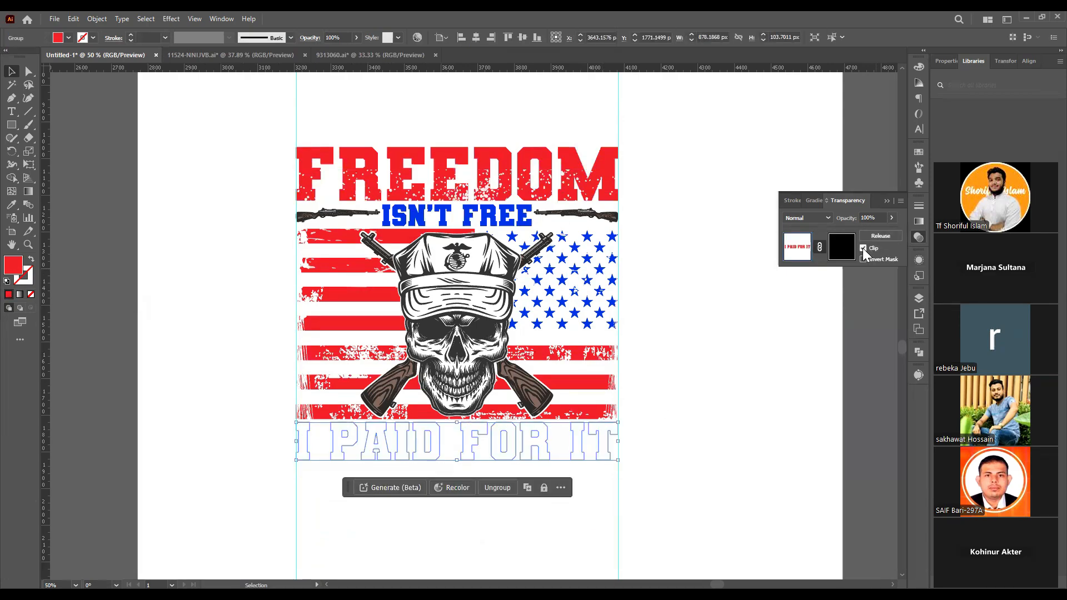
{"action": "left_click", "coordinate": [863, 248]}
{"action": "left_click", "coordinate": [840, 248]}
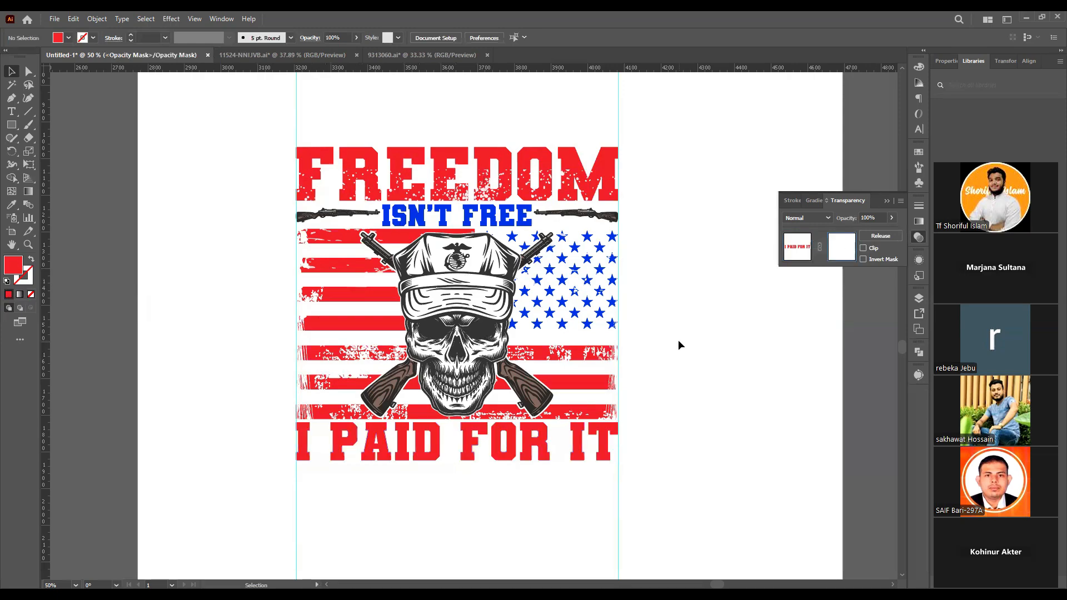
Paste the speckle texture into the I PAID FOR IT mask, move it down until only sparse speckles cover the lettering, and return to the artwork.
{"action": "key", "text": "a"}
{"action": "key", "text": "ctrl+f"}
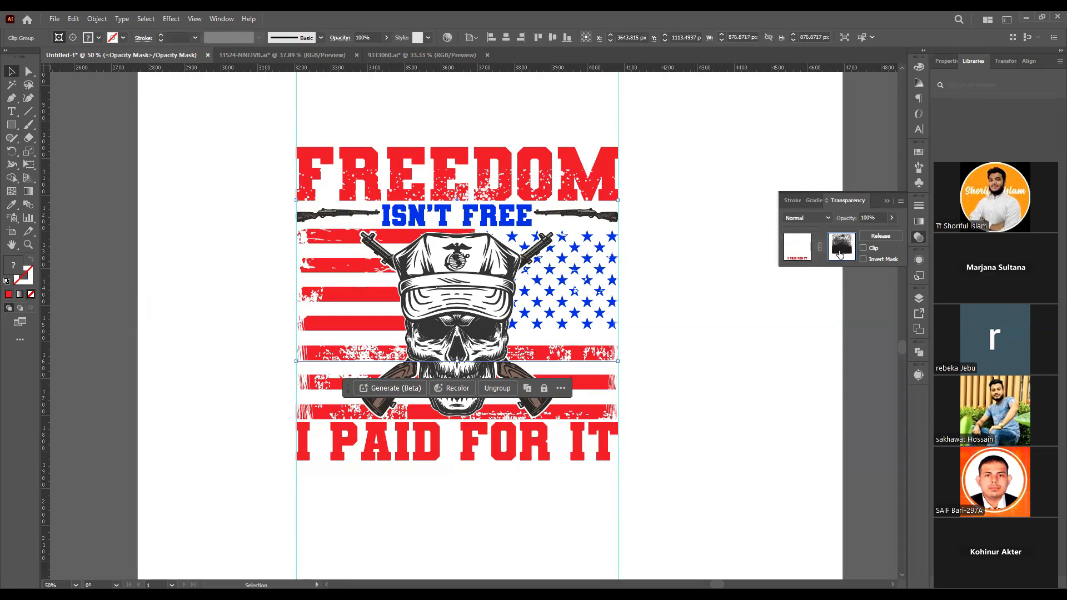
{"action": "left_click_drag", "start_coordinate": [452, 250], "coordinate": [463, 309]}
{"action": "left_click_drag", "start_coordinate": [464, 384], "coordinate": [452, 479]}
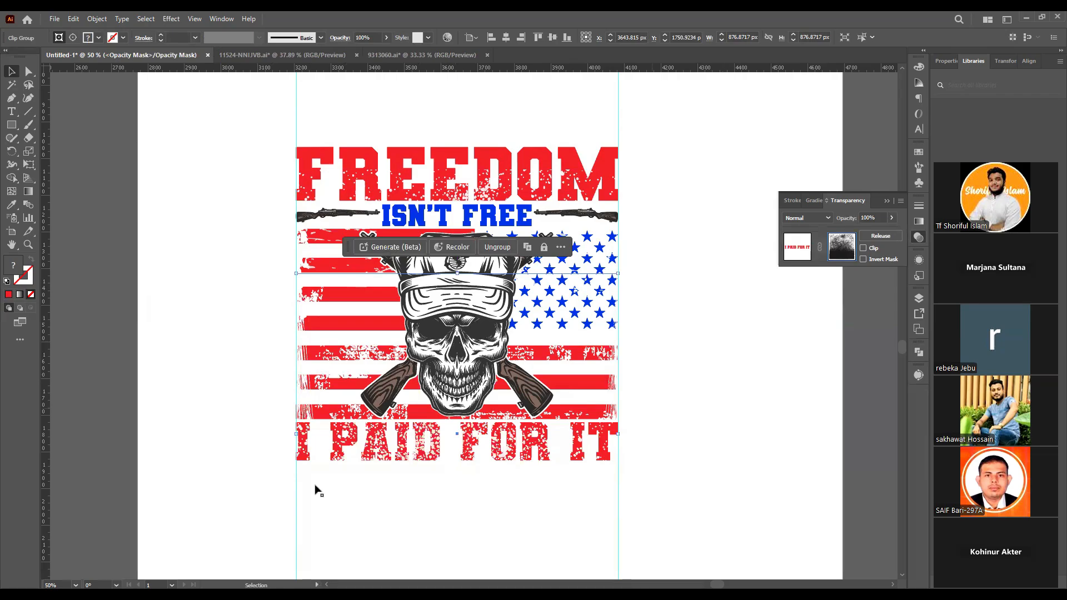
{"action": "scroll", "coordinate": [683, 410], "scroll_direction": "down", "scroll_amount": 3}
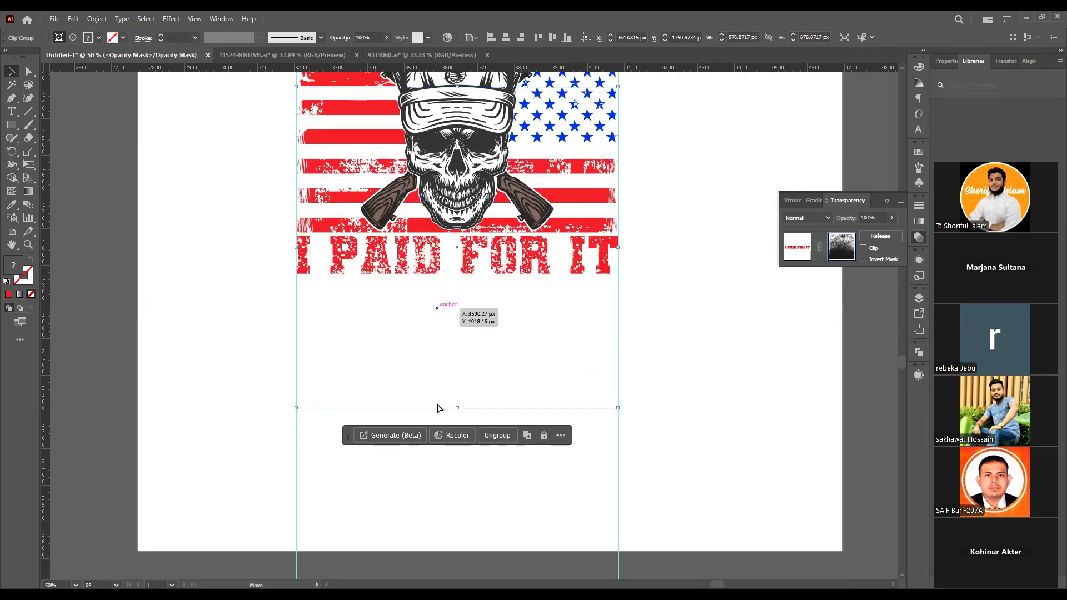
{"action": "left_click_drag", "start_coordinate": [437, 408], "coordinate": [438, 461]}
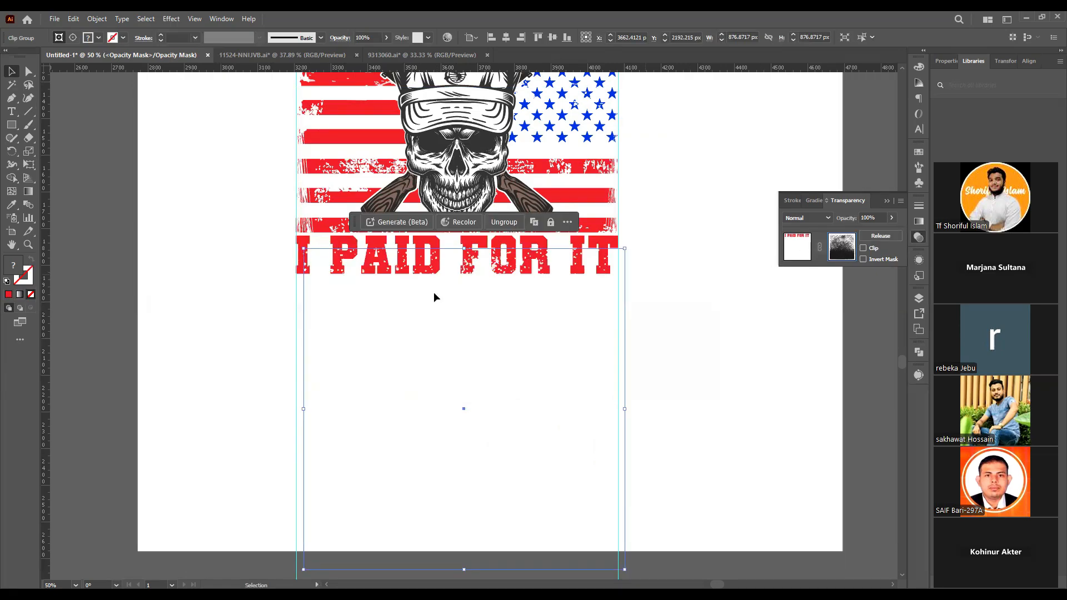
{"action": "left_click", "coordinate": [797, 246]}
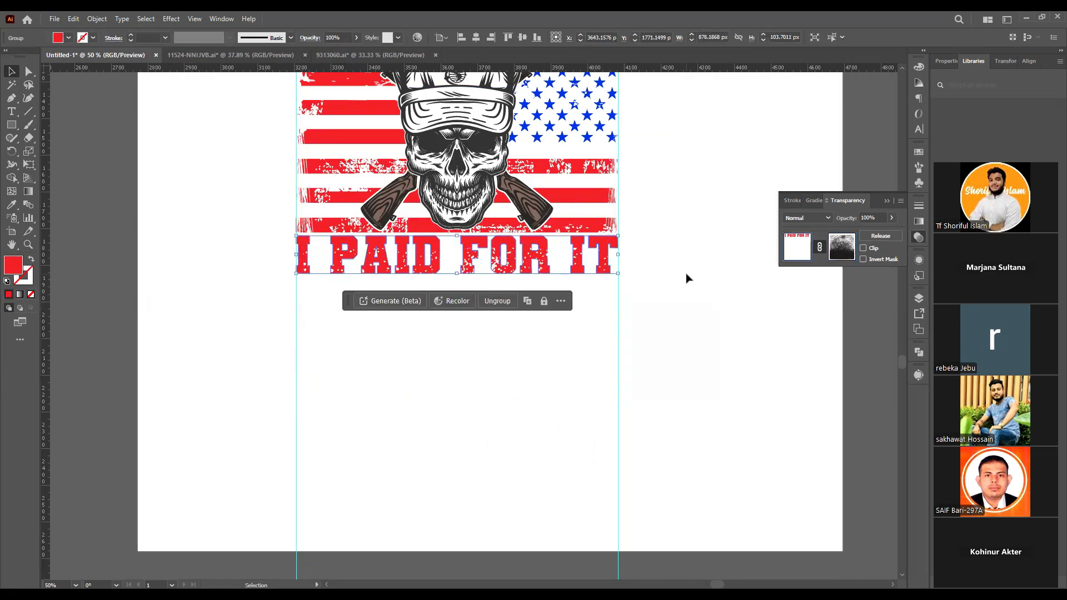
{"action": "left_click", "coordinate": [681, 273]}
Select the lettering, rifles, flag and skull and combine them into a single group.
{"action": "scroll", "coordinate": [681, 273], "scroll_direction": "up", "scroll_amount": 3}
{"action": "left_click_drag", "start_coordinate": [700, 272], "coordinate": [662, 286]}
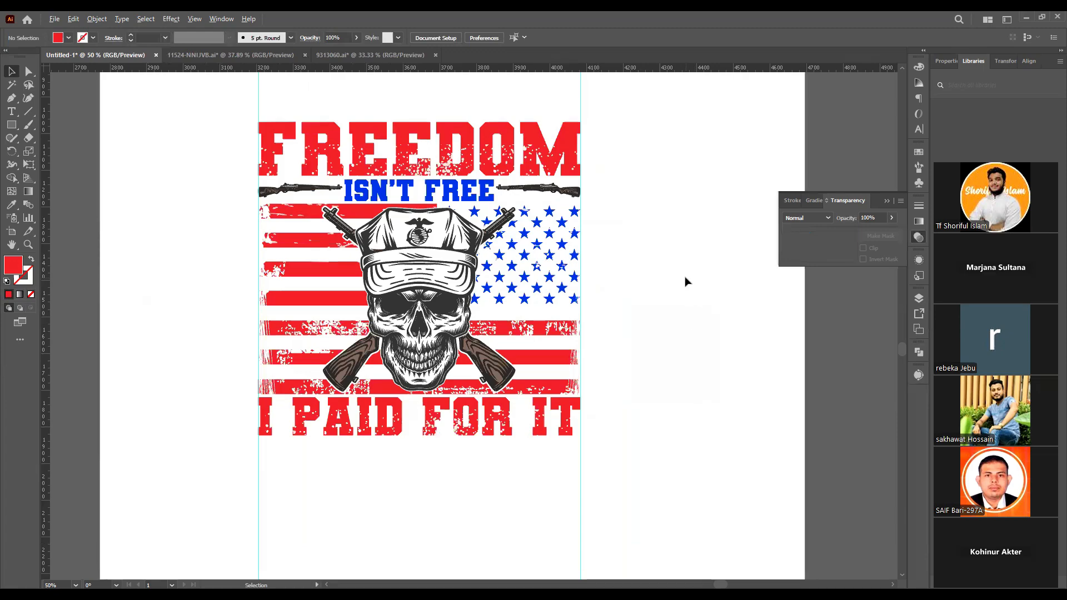
{"action": "scroll", "coordinate": [685, 281], "scroll_direction": "down", "scroll_amount": 1}
{"action": "key", "text": "ctrl+a"}
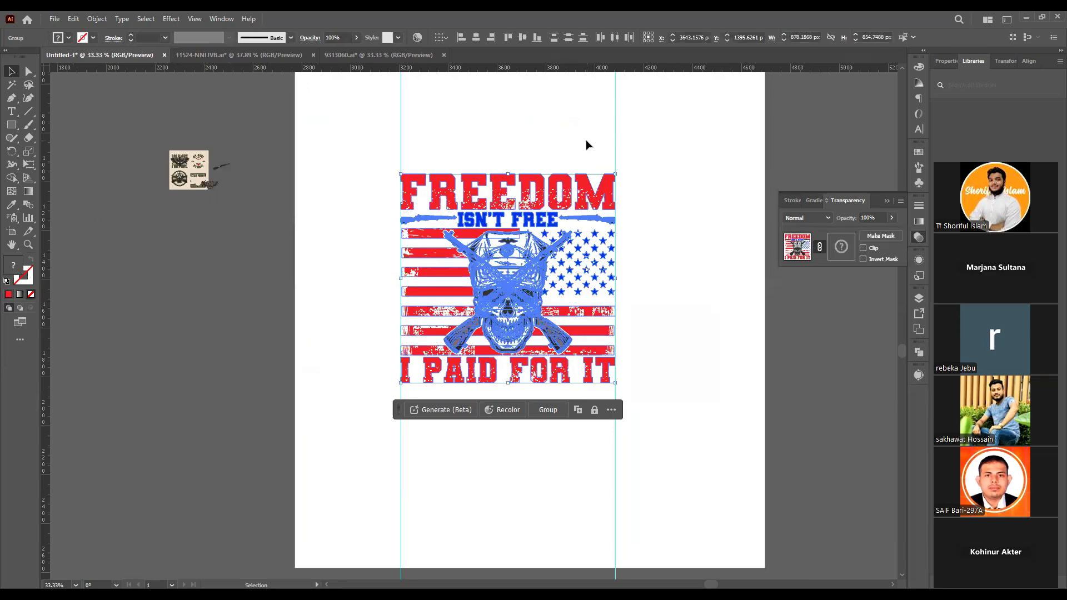
{"action": "left_click", "coordinate": [544, 410]}
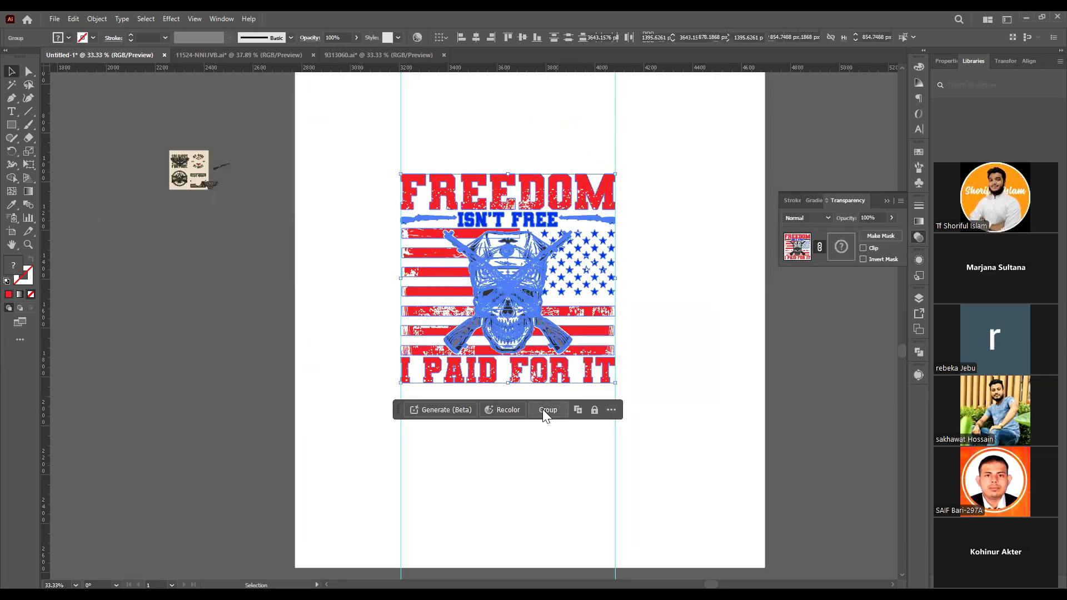
Try moving the grouped design partly off the artboard, and undo the move.
{"action": "left_click", "coordinate": [704, 282]}
{"action": "left_click_drag", "start_coordinate": [520, 258], "coordinate": [242, 348]}
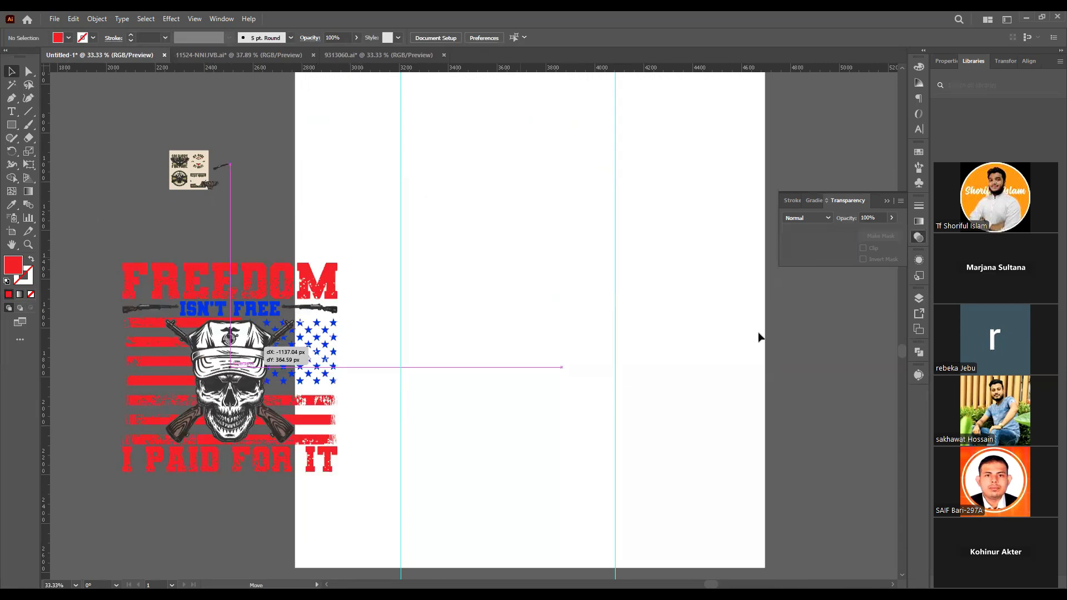
{"action": "key", "text": "ctrl+z"}
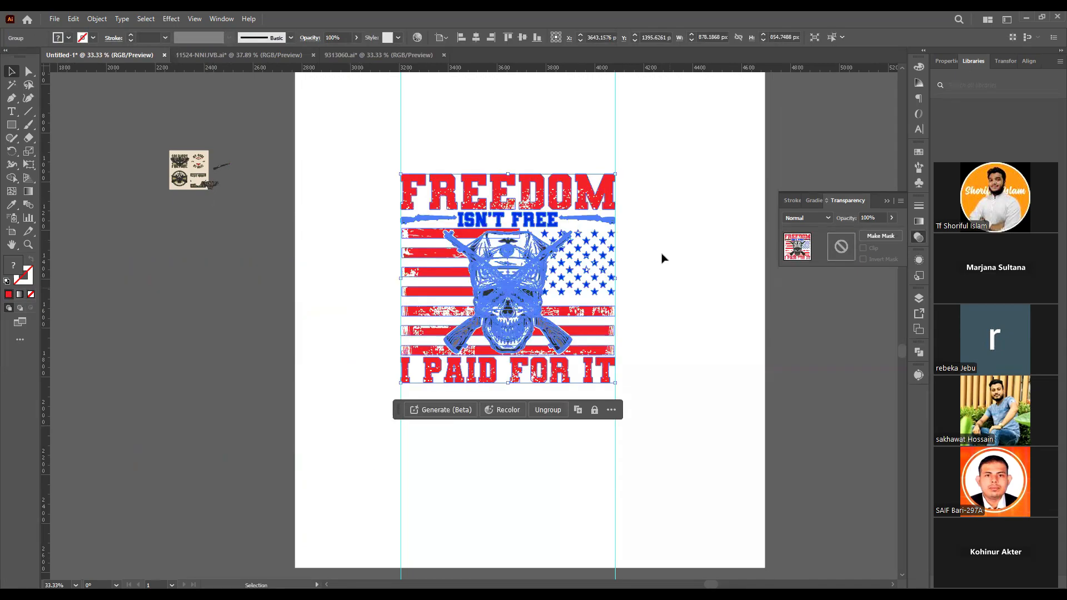
Add an opacity mask without clipping to the grouped design, open it for editing, and close the speckle texture file 11524-NNIJVB.ai.
{"action": "left_click", "coordinate": [879, 235]}
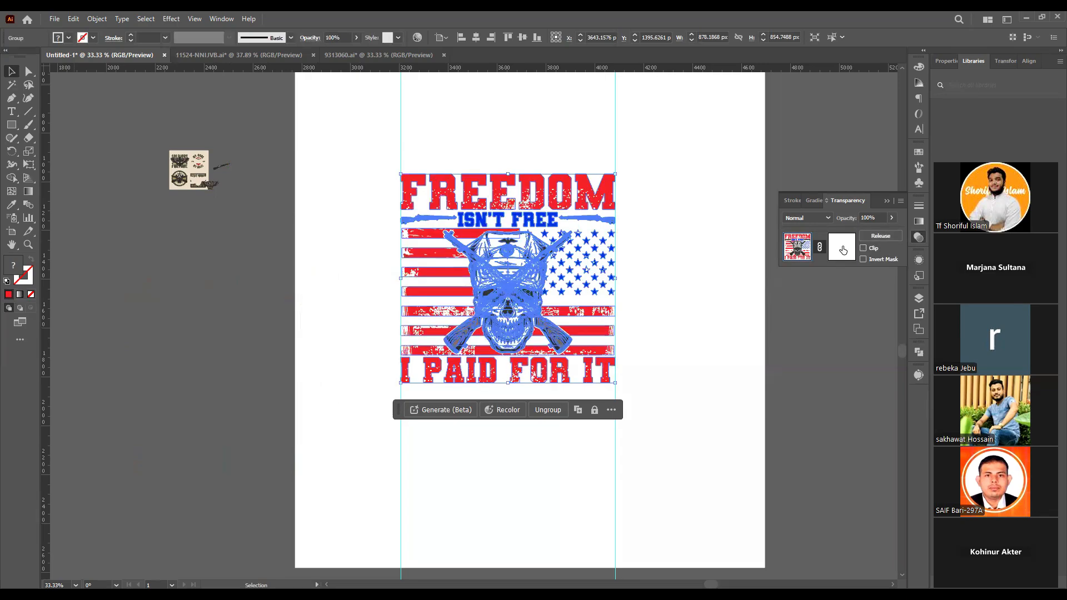
{"action": "left_click", "coordinate": [843, 250]}
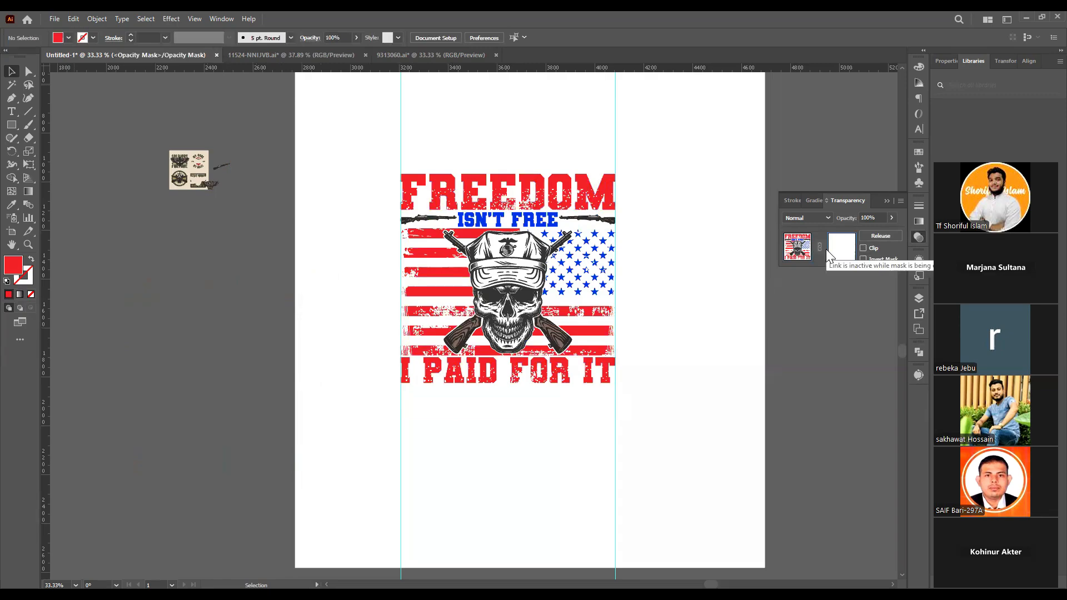
{"action": "left_click", "coordinate": [427, 56]}
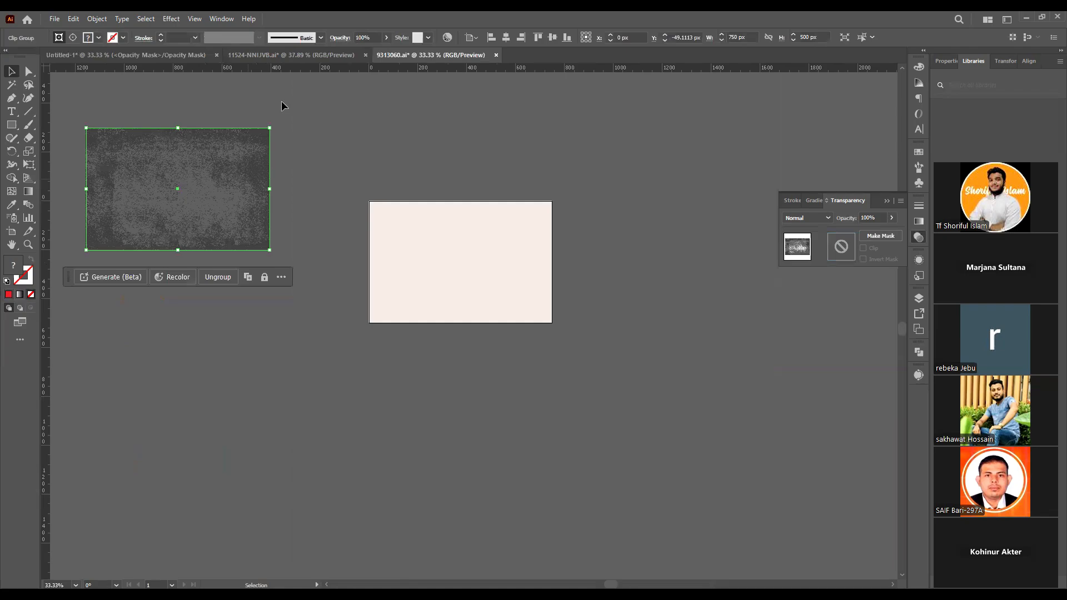
{"action": "left_click", "coordinate": [298, 54]}
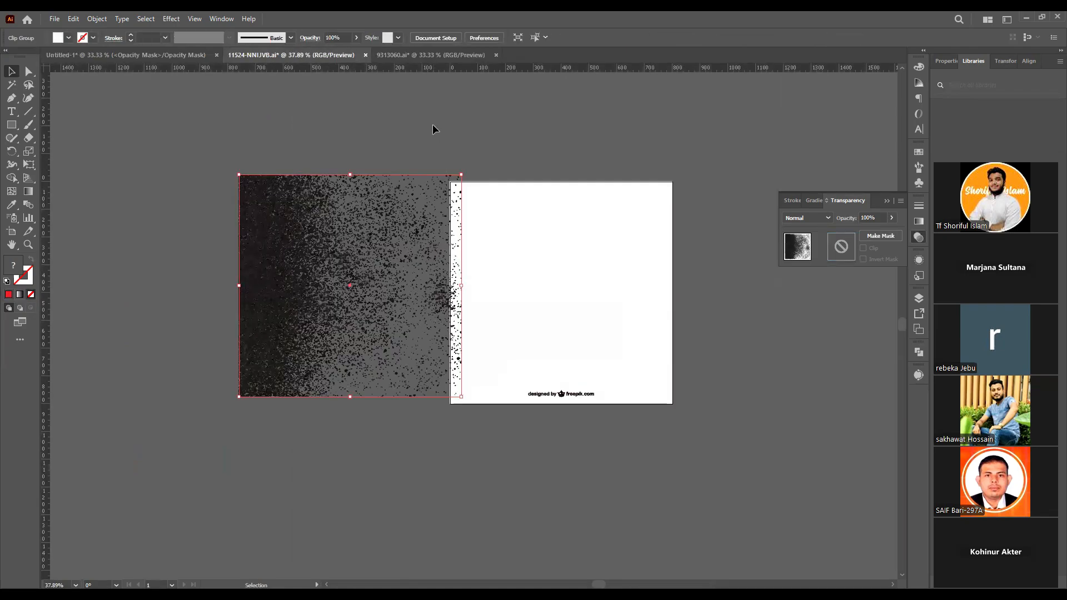
{"action": "left_click", "coordinate": [365, 54]}
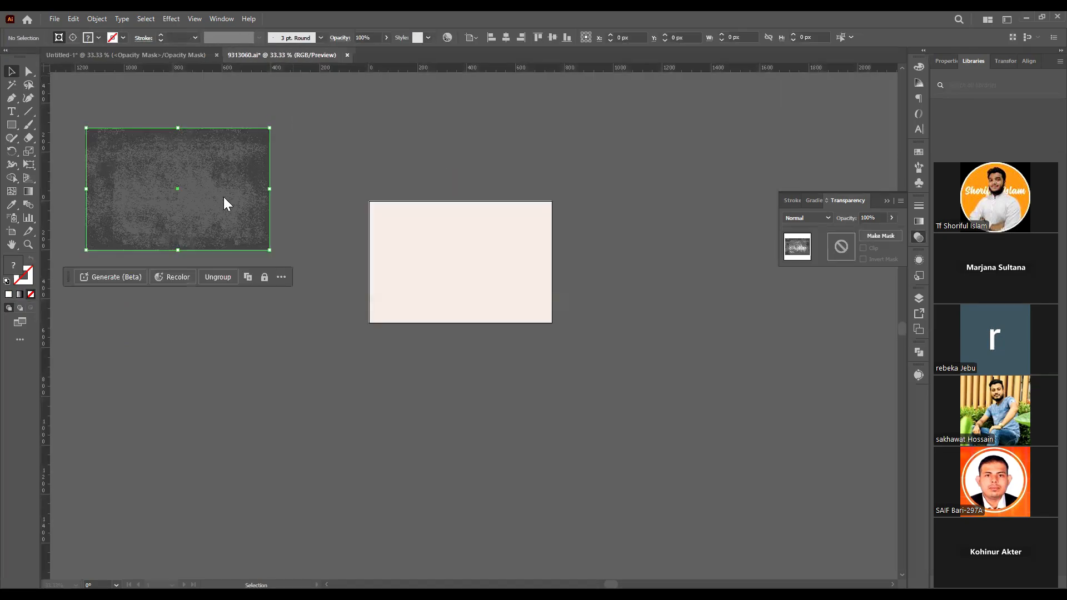
Try the 9313060.ai grunge texture in the group's mask, enlarged to about 1306 by 871 px over the whole design, and delete it.
{"action": "left_click_drag", "start_coordinate": [177, 178], "coordinate": [129, 57]}
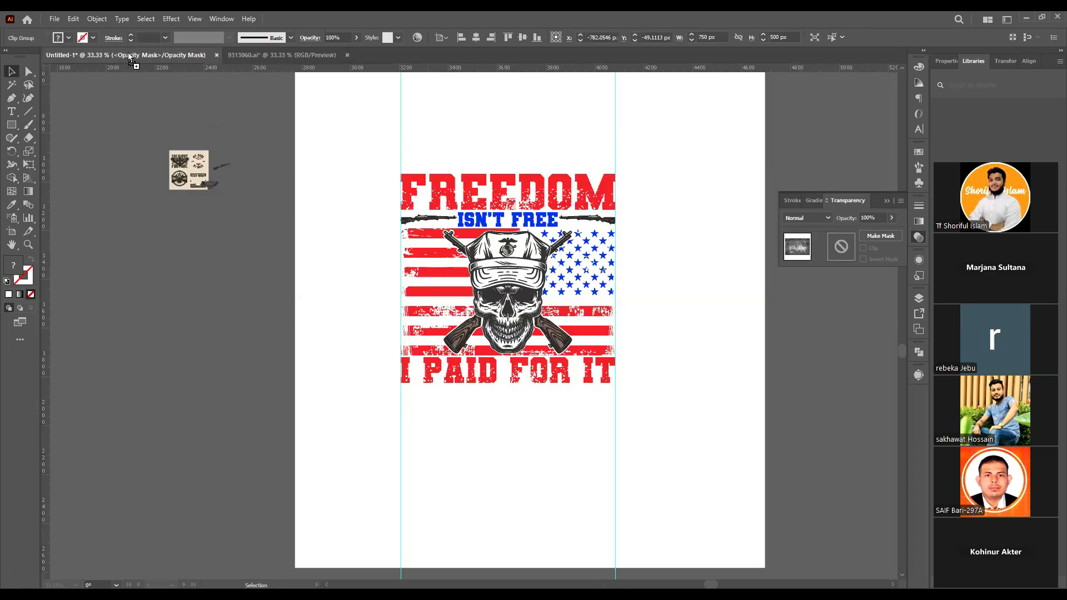
{"action": "left_click_drag", "start_coordinate": [533, 268], "coordinate": [532, 270]}
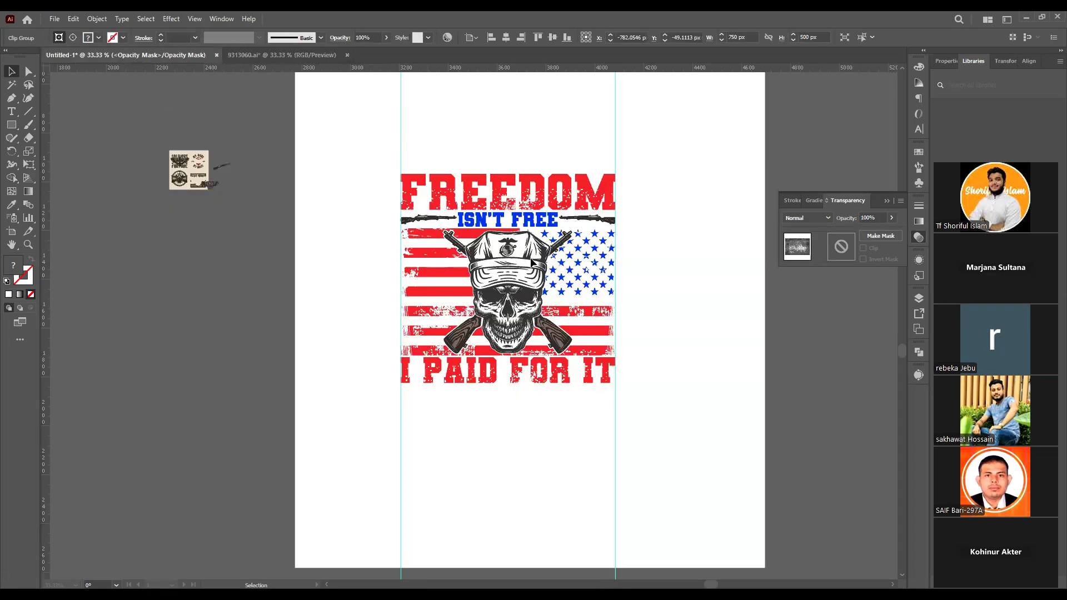
{"action": "left_click_drag", "start_coordinate": [512, 383], "coordinate": [512, 383]}
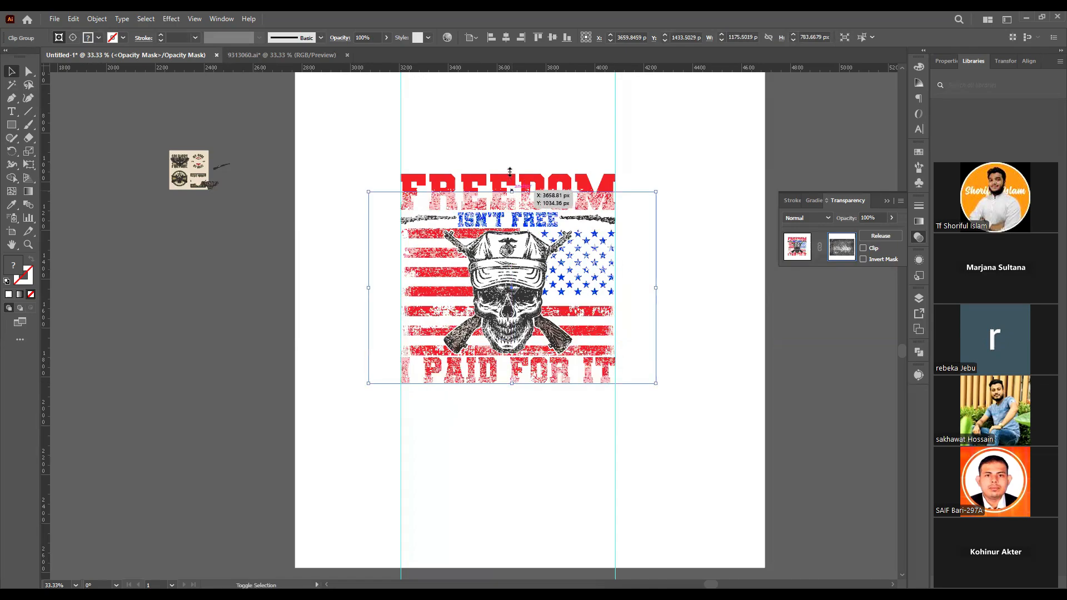
{"action": "left_click", "coordinate": [880, 236]}
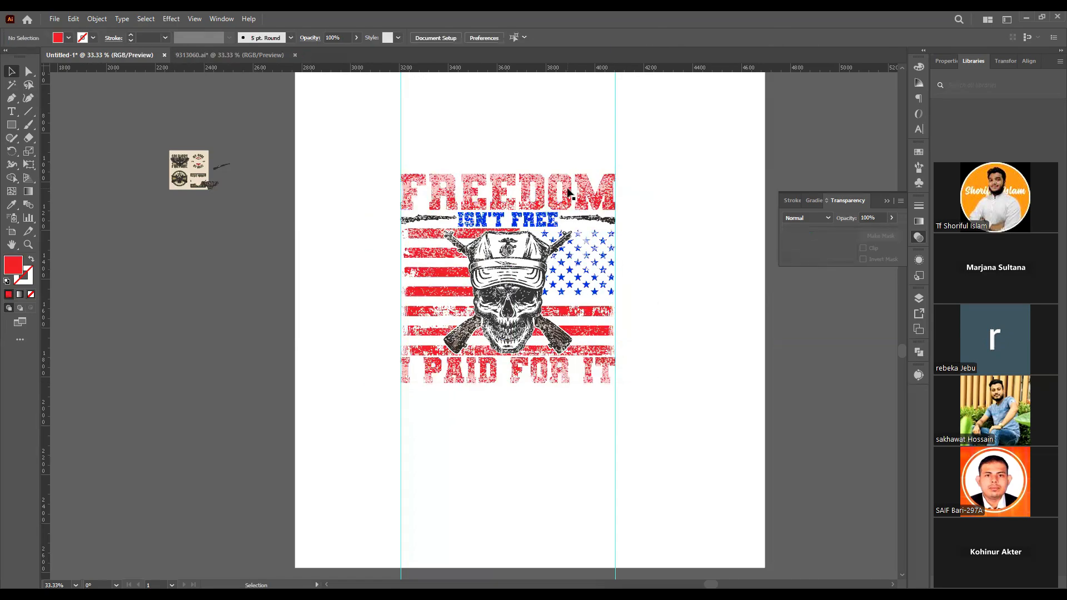
{"action": "left_click", "coordinate": [881, 236]}
{"action": "left_click", "coordinate": [840, 248]}
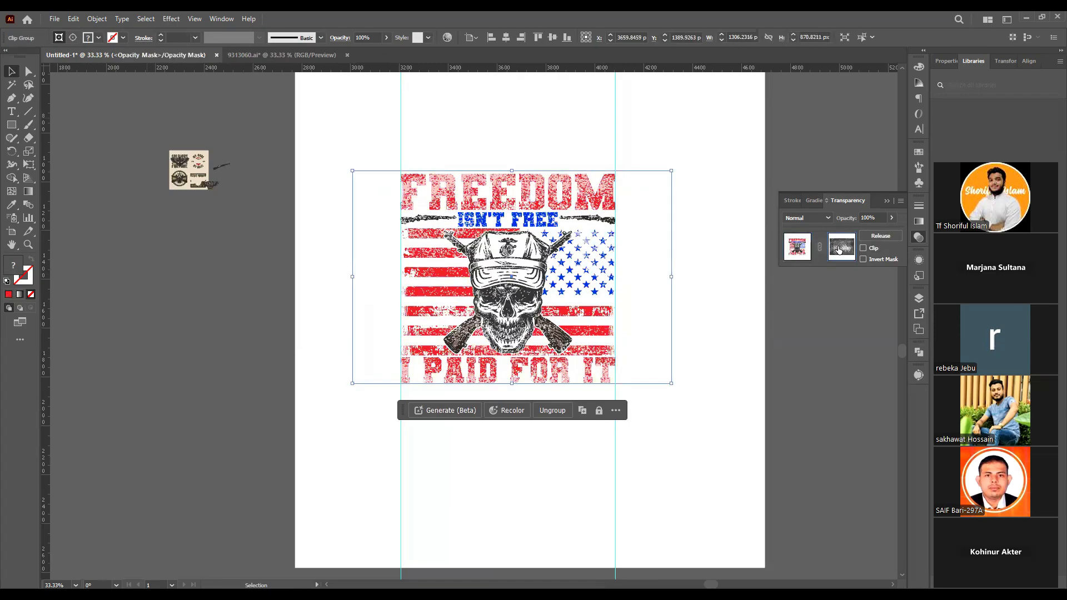
{"action": "key", "text": "Delete"}
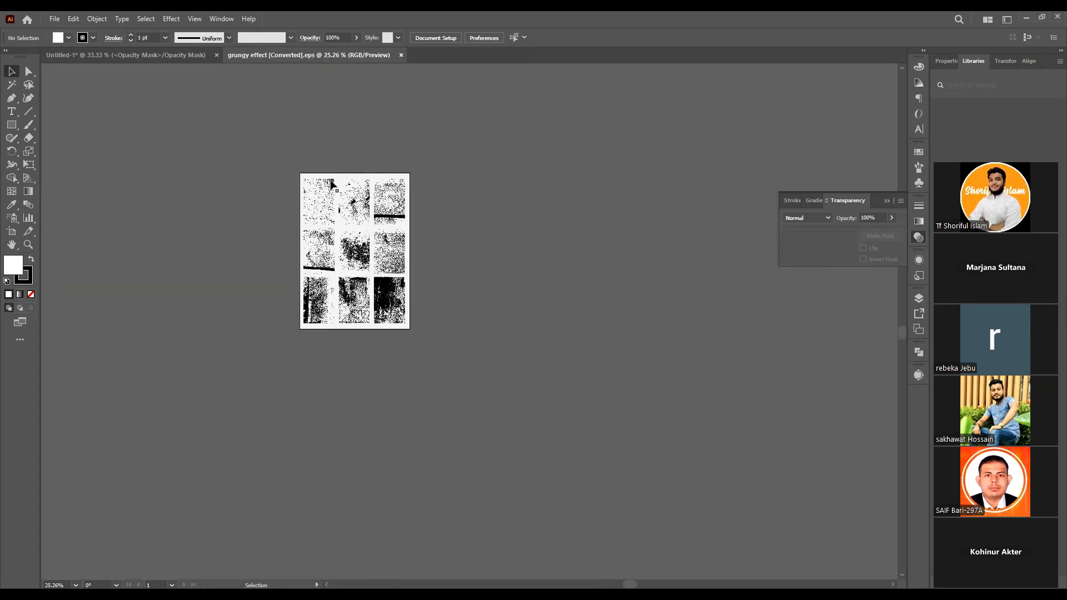
Bring the sparse first texture from grungy effect [Converted].eps into the group's mask, fit it over the design, and return to the artwork.
{"action": "mouse_move", "coordinate": [331, 184]}
{"action": "left_mouse_down"}
{"action": "mouse_move", "coordinate": [243, 157]}
{"action": "mouse_move", "coordinate": [131, 52]}
{"action": "mouse_move", "coordinate": [485, 240]}
{"action": "mouse_move", "coordinate": [525, 174]}
{"action": "left_mouse_up"}
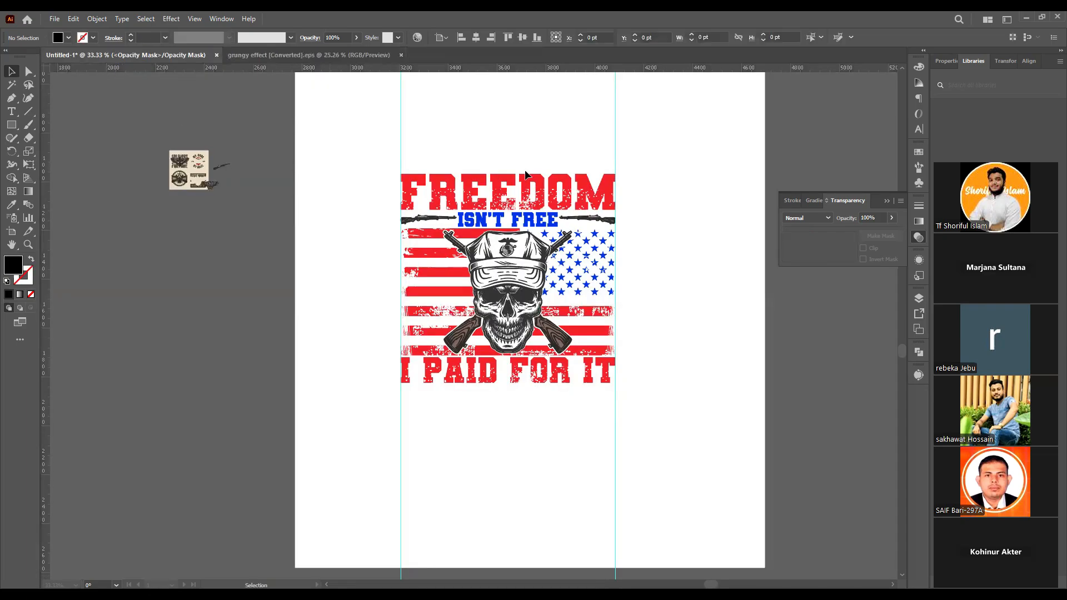
{"action": "left_click", "coordinate": [514, 387]}
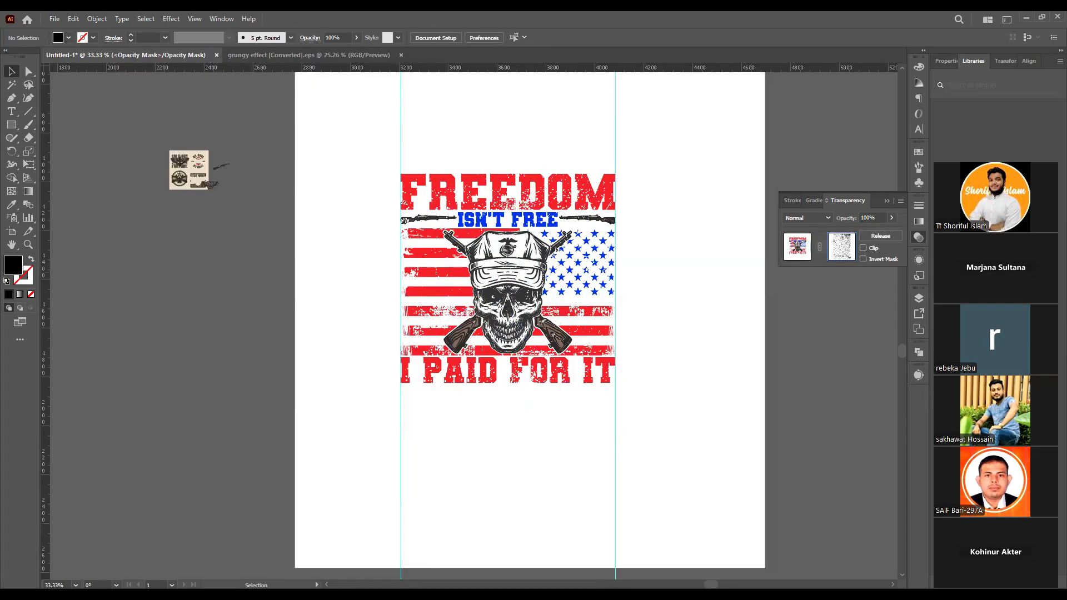
{"action": "left_click", "coordinate": [800, 250]}
{"action": "left_click", "coordinate": [635, 269]}
Unlock the white background rectangle behind the design and fill it with a near-black colour.
{"action": "scroll", "coordinate": [434, 254], "scroll_direction": "down", "scroll_amount": 2}
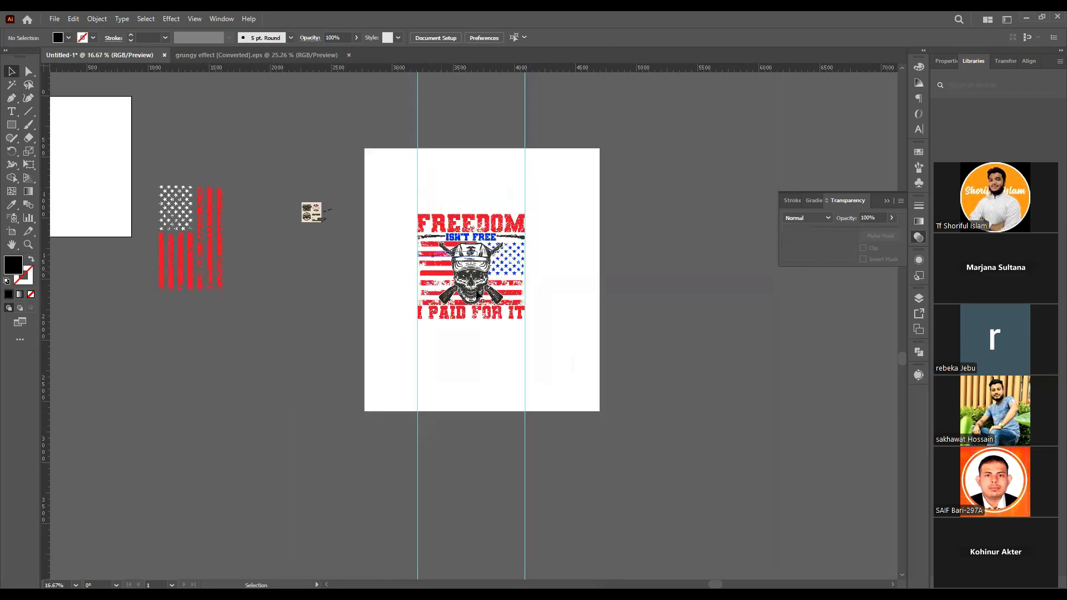
{"action": "scroll", "coordinate": [481, 296], "scroll_direction": "up", "scroll_amount": 4}
{"action": "scroll", "coordinate": [728, 222], "scroll_direction": "down", "scroll_amount": 3}
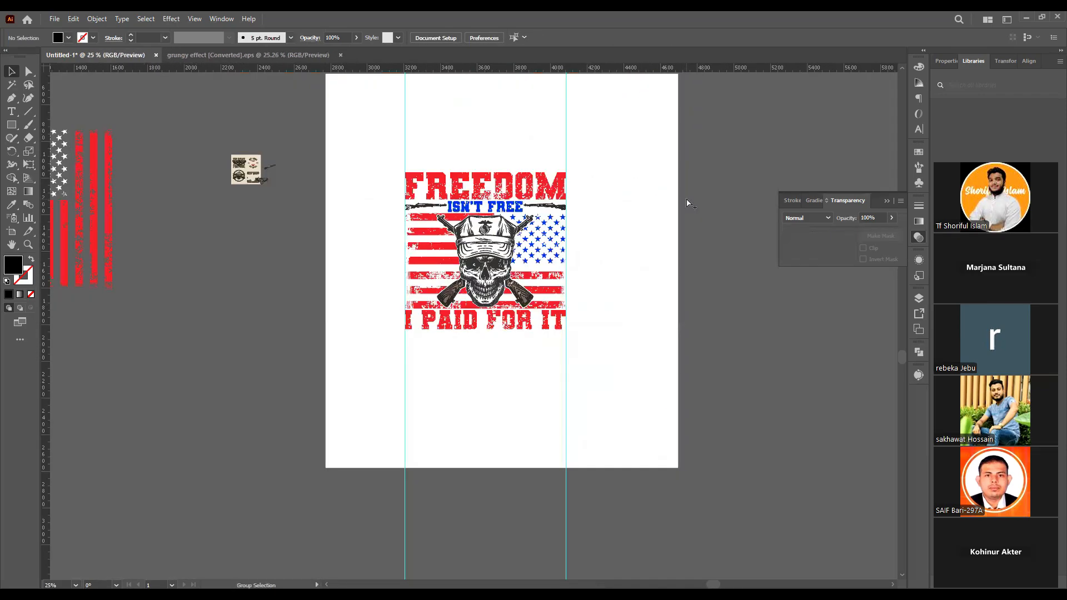
{"action": "key", "text": "ctrl+alt+2"}
{"action": "left_click", "coordinate": [720, 269]}
{"action": "left_click", "coordinate": [589, 248]}
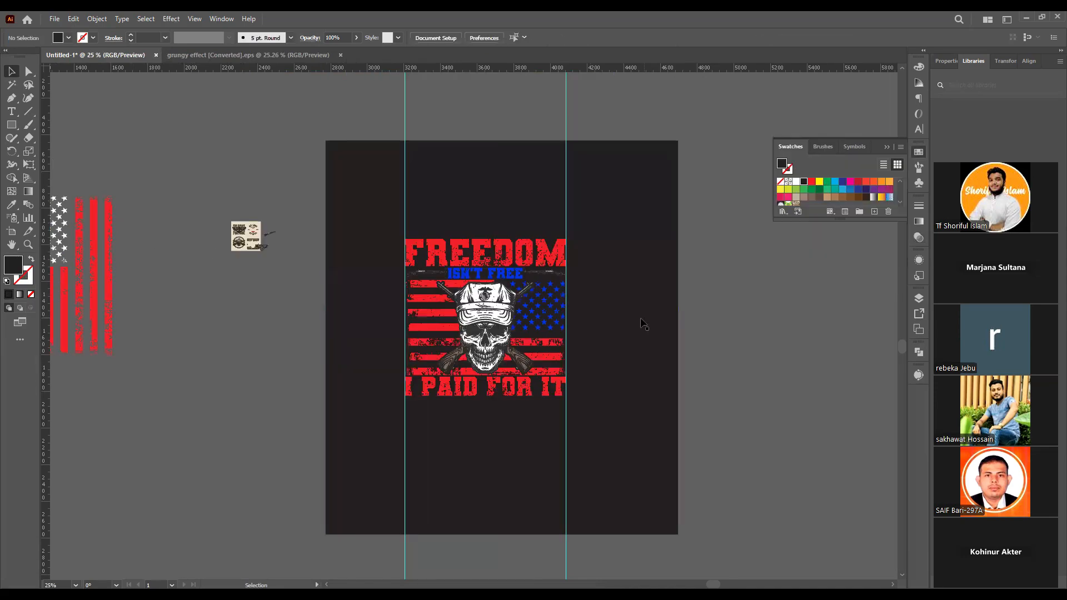
{"action": "scroll", "coordinate": [640, 322], "scroll_direction": "up", "scroll_amount": 1}
{"action": "left_click_drag", "start_coordinate": [659, 359], "coordinate": [633, 354]}
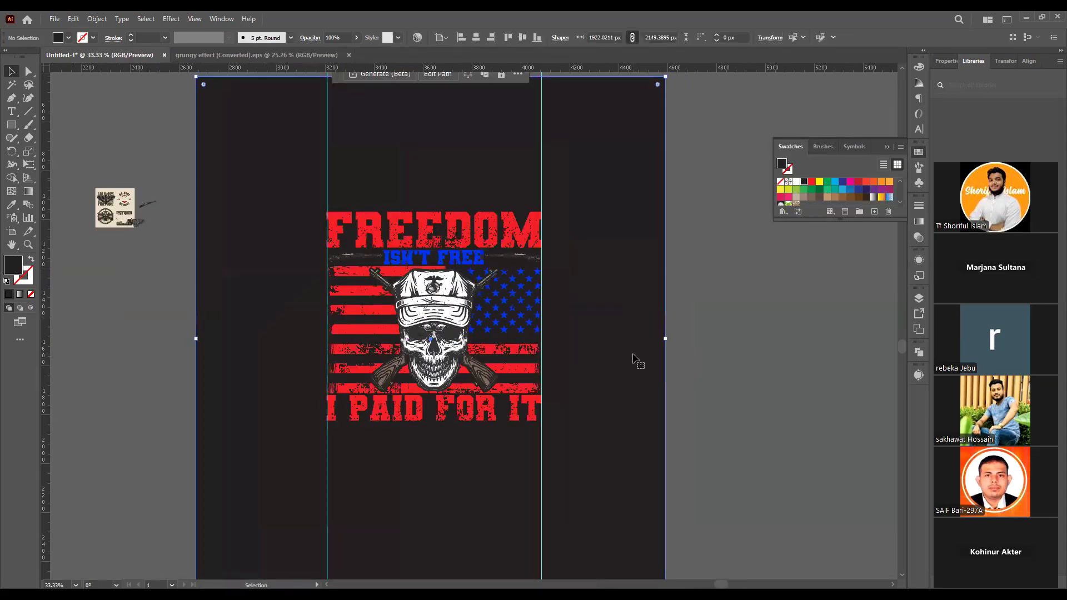